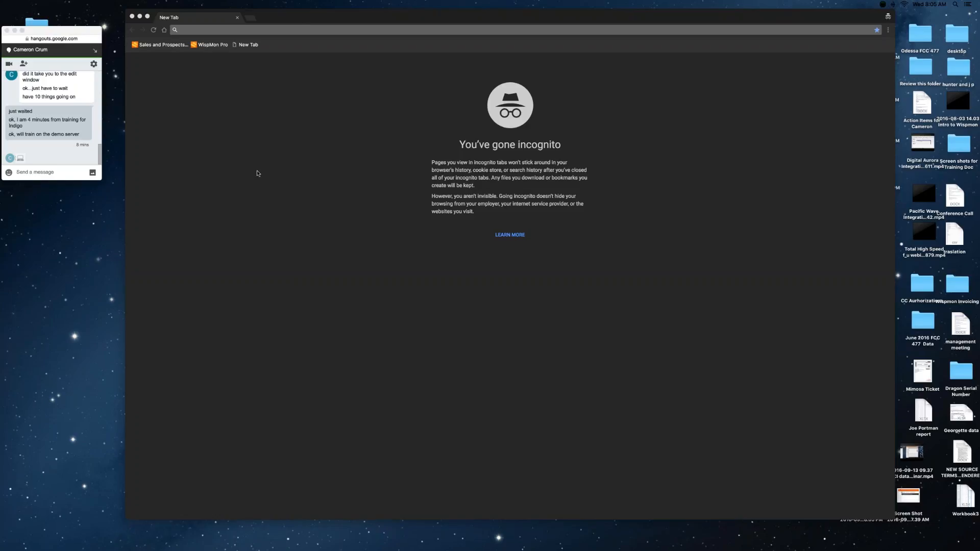
Replace the old incognito window with a new one from Chrome's Dock icon.
{"action": "left_click", "coordinate": [132, 17]}
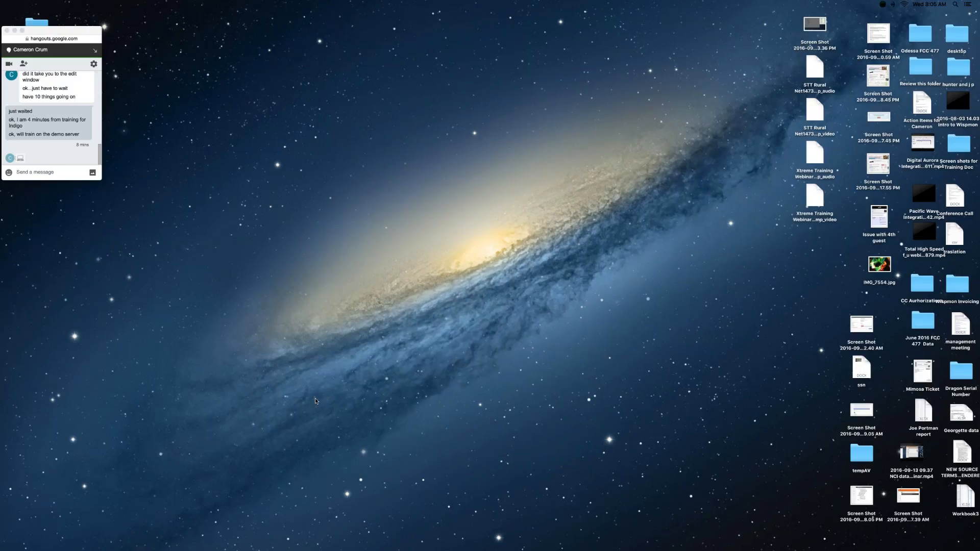
{"action": "mouse_move", "coordinate": [237, 547]}
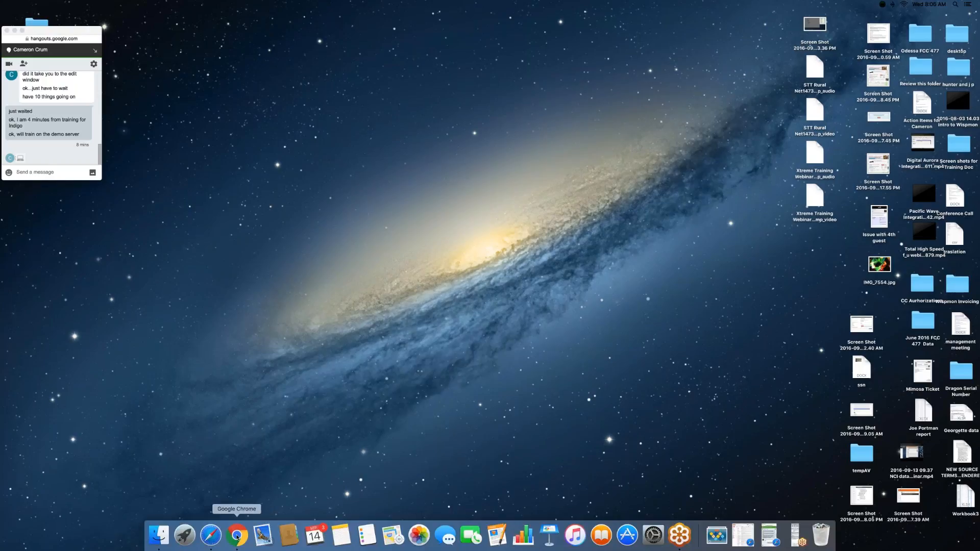
{"action": "right_click", "coordinate": [238, 538]}
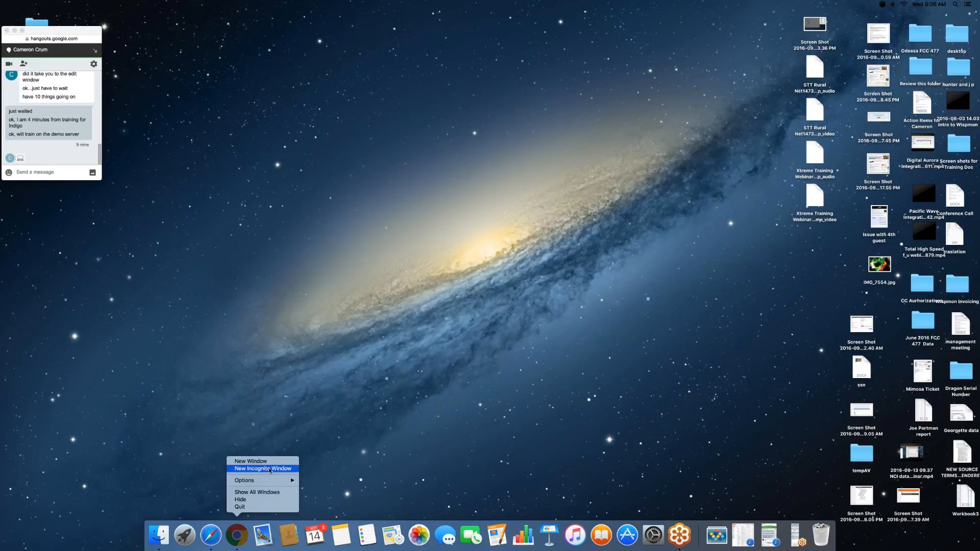
{"action": "left_click", "coordinate": [270, 471]}
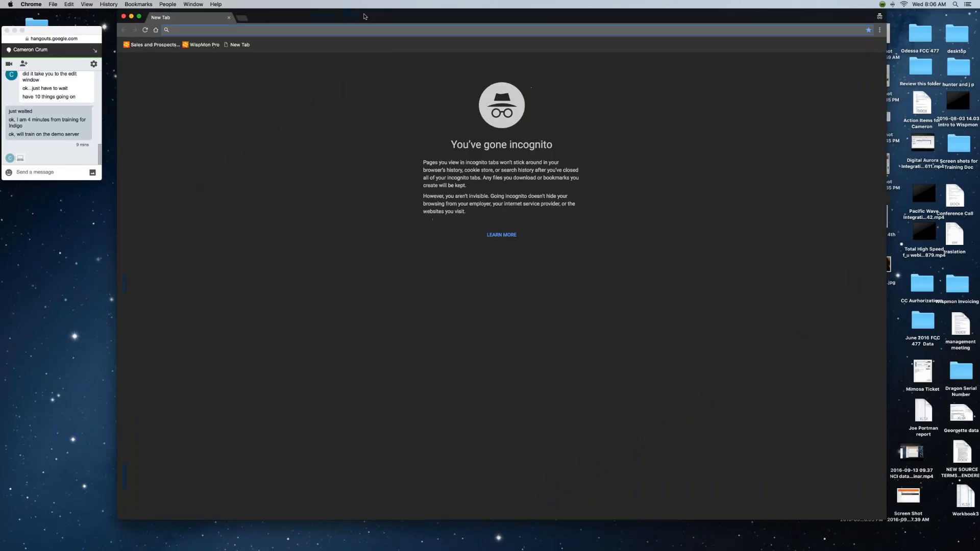
Clear Chrome's browsing data from the Chrome menu, then close the Settings window.
{"action": "left_click", "coordinate": [32, 4]}
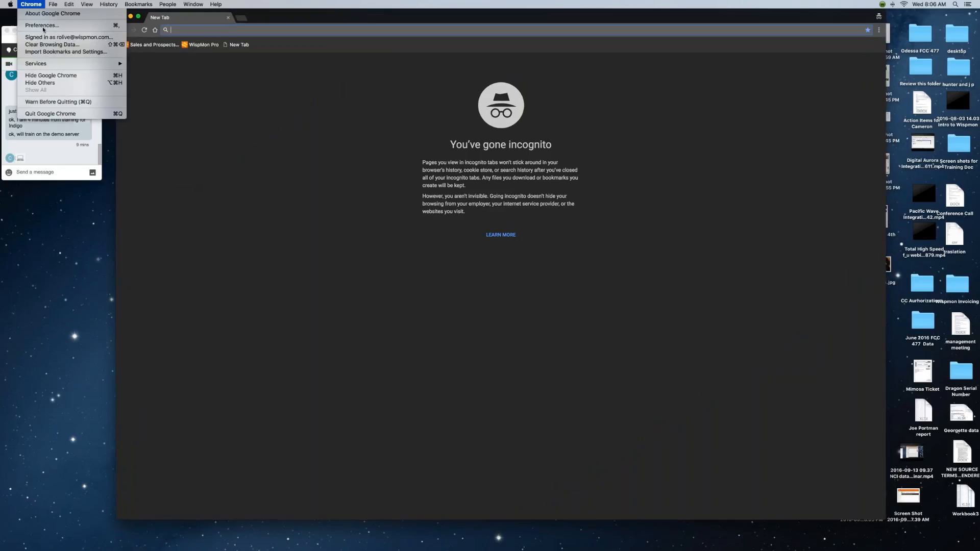
{"action": "left_click", "coordinate": [50, 45]}
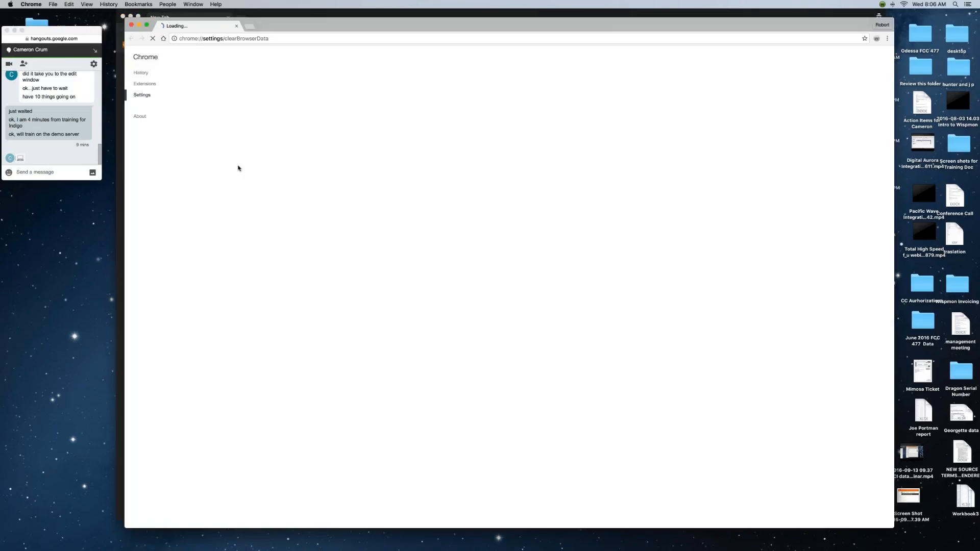
{"action": "left_click", "coordinate": [573, 341]}
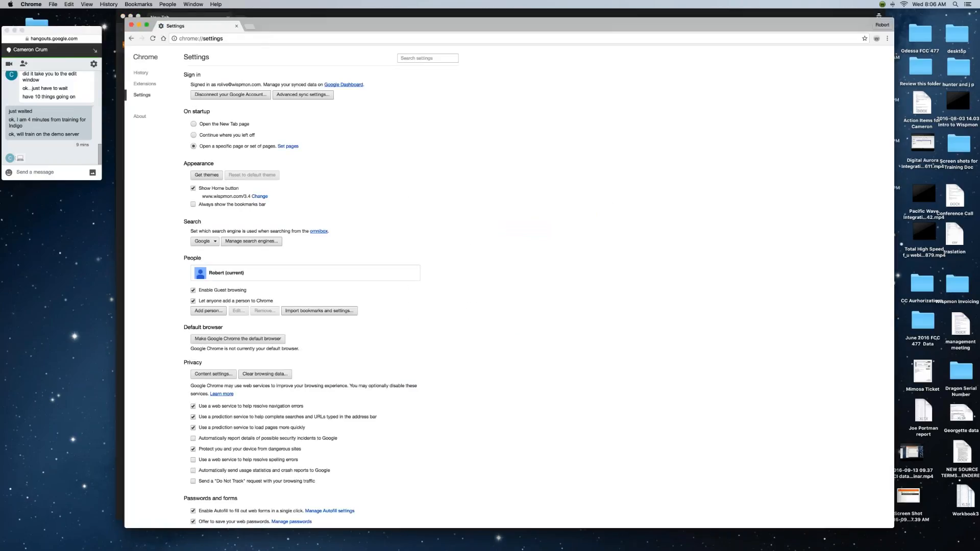
{"action": "key", "text": "super+w"}
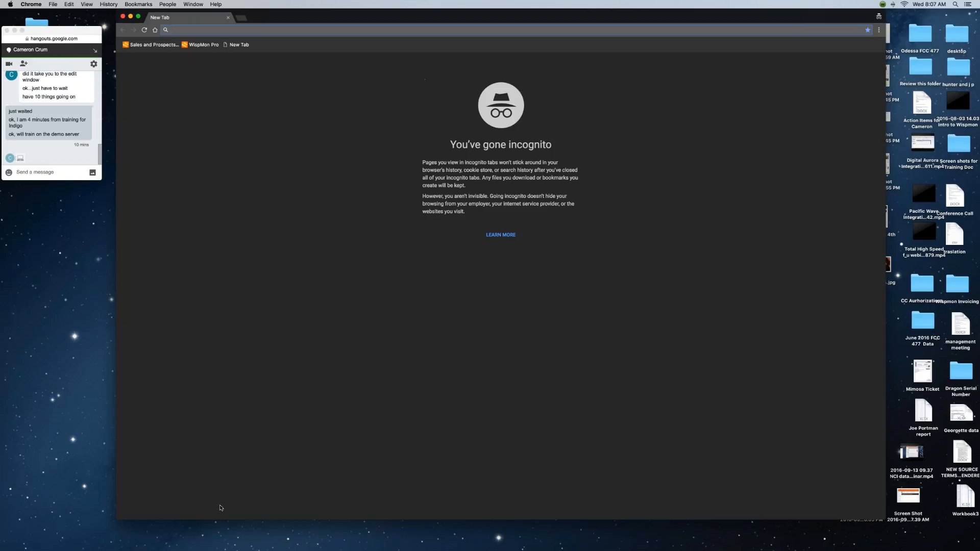
Load demo.wispmon.com/4.0 in Chrome, then bring up Launchpad.
{"action": "mouse_move", "coordinate": [215, 546]}
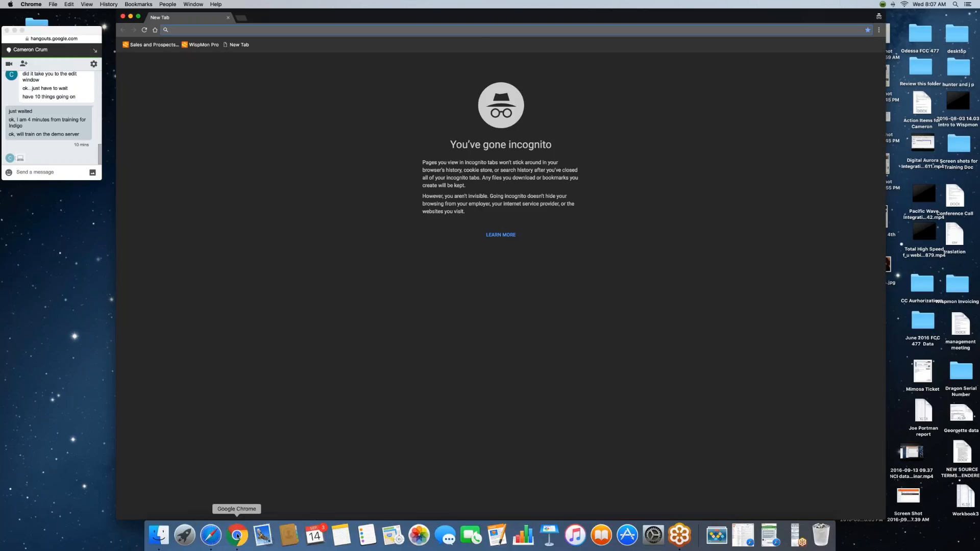
{"action": "right_click", "coordinate": [237, 536]}
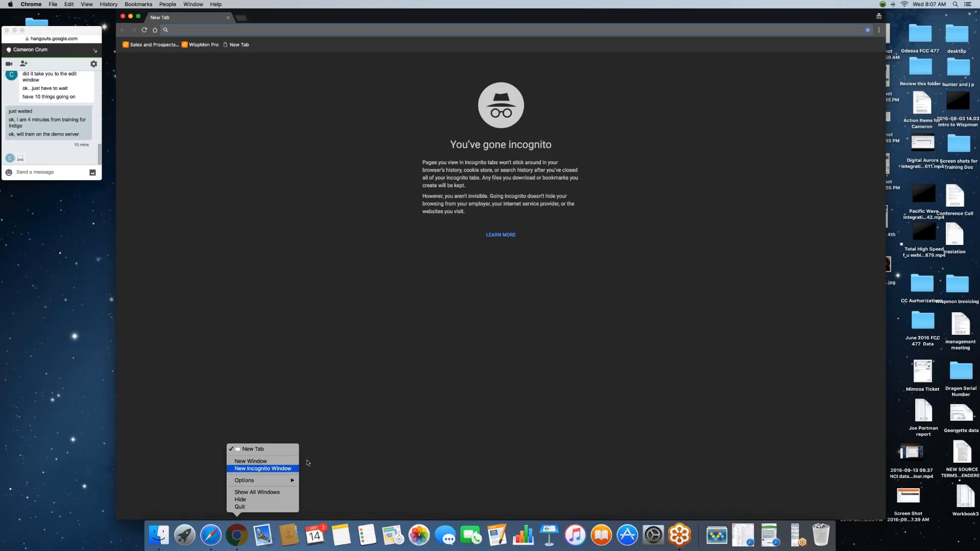
{"action": "left_click", "coordinate": [369, 366]}
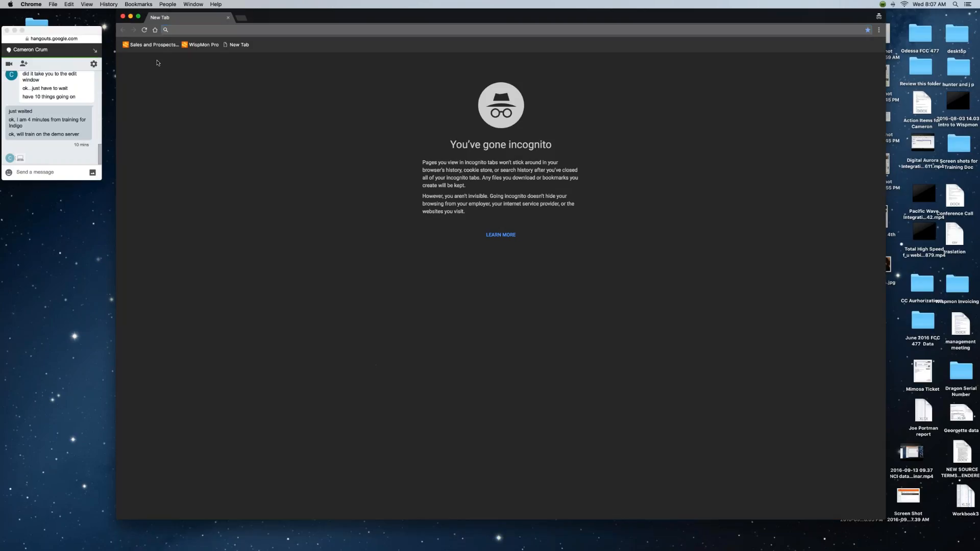
{"action": "left_click", "coordinate": [201, 28]}
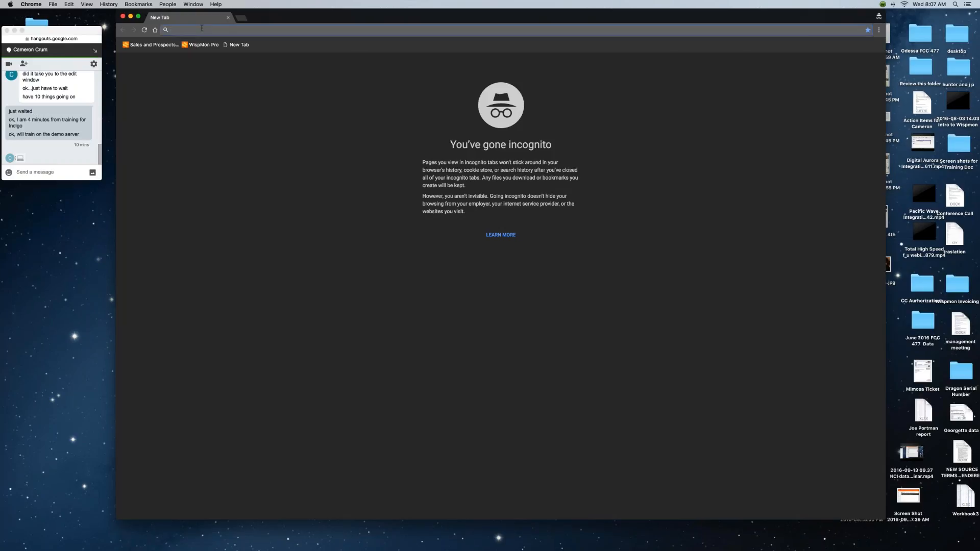
{"action": "type", "text": "demo"}
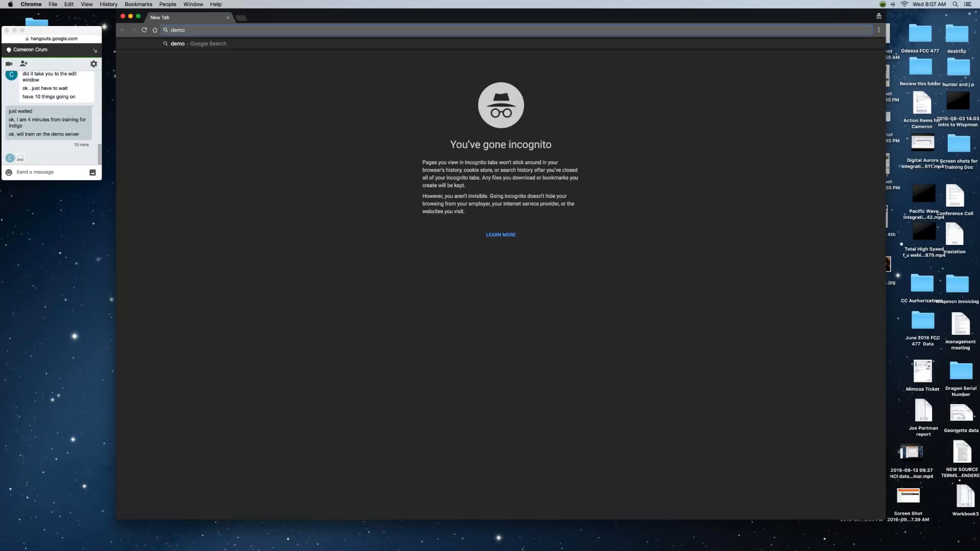
{"action": "type", "text": ".wispmon.com"}
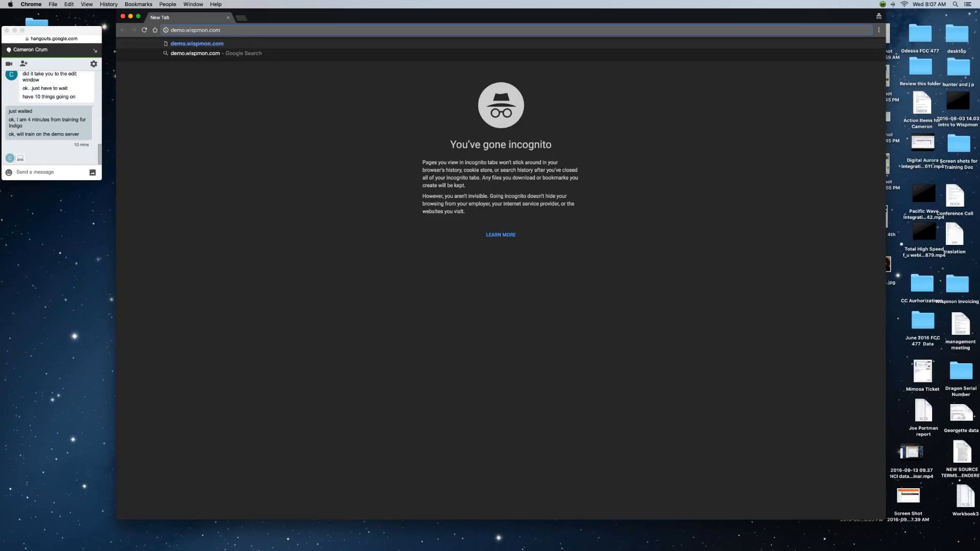
{"action": "type", "text": "/4.0"}
{"action": "key", "text": "Return"}
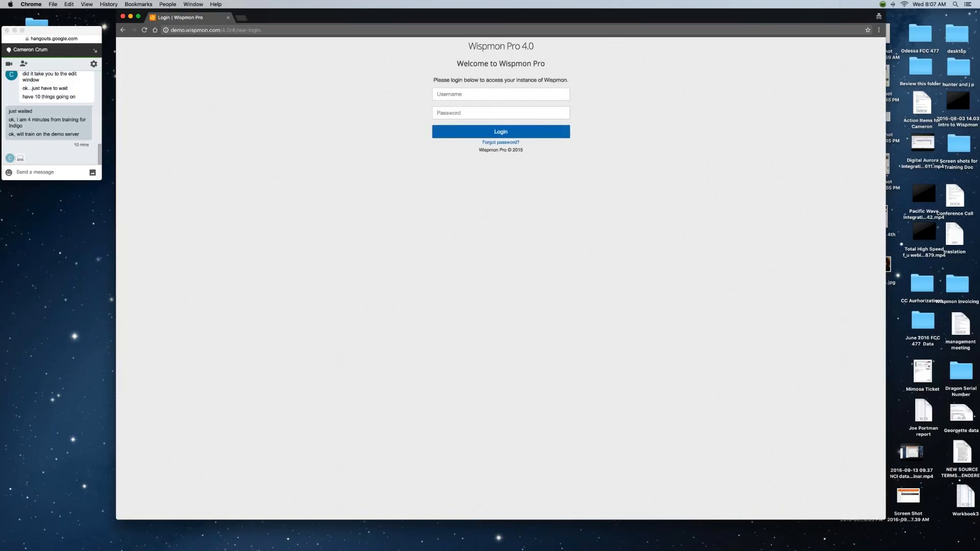
{"action": "mouse_move", "coordinate": [158, 547]}
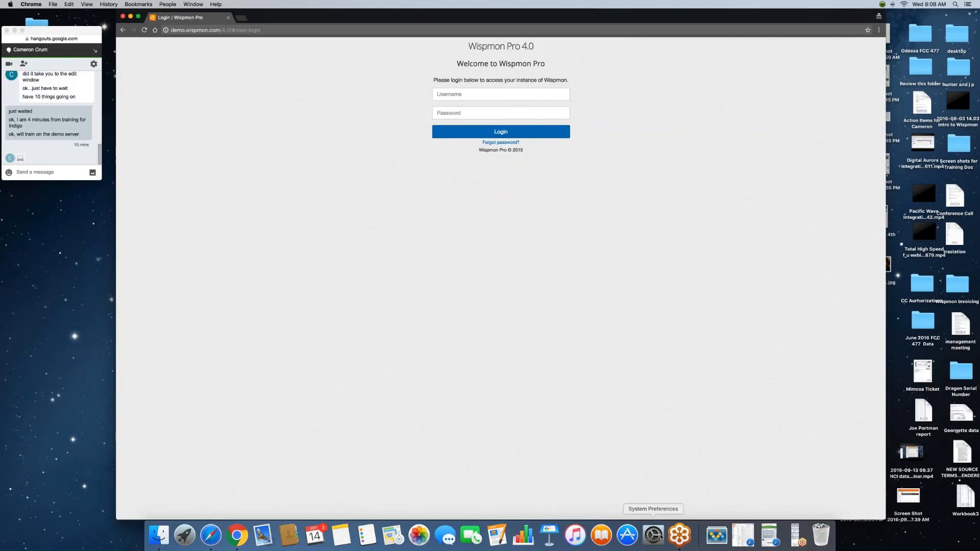
{"action": "left_click", "coordinate": [180, 535]}
Launch Word with a blank document and dismiss the AutoUpdate window.
{"action": "left_click", "coordinate": [684, 442]}
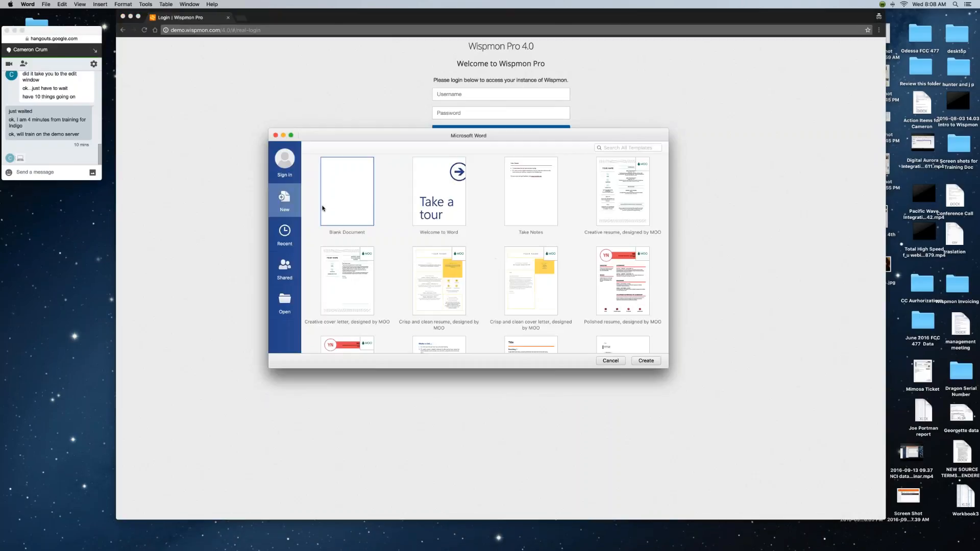
{"action": "double_click", "coordinate": [344, 199]}
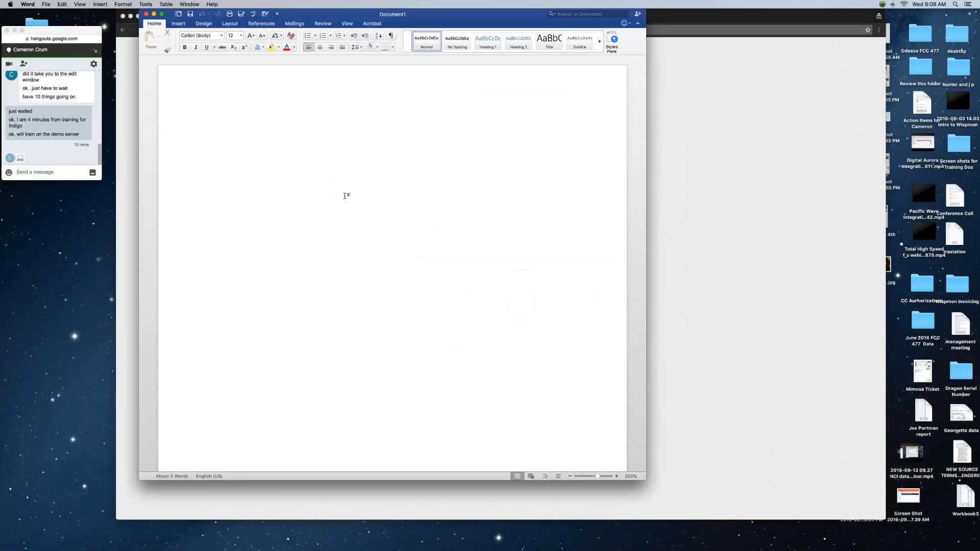
{"action": "left_click", "coordinate": [521, 162]}
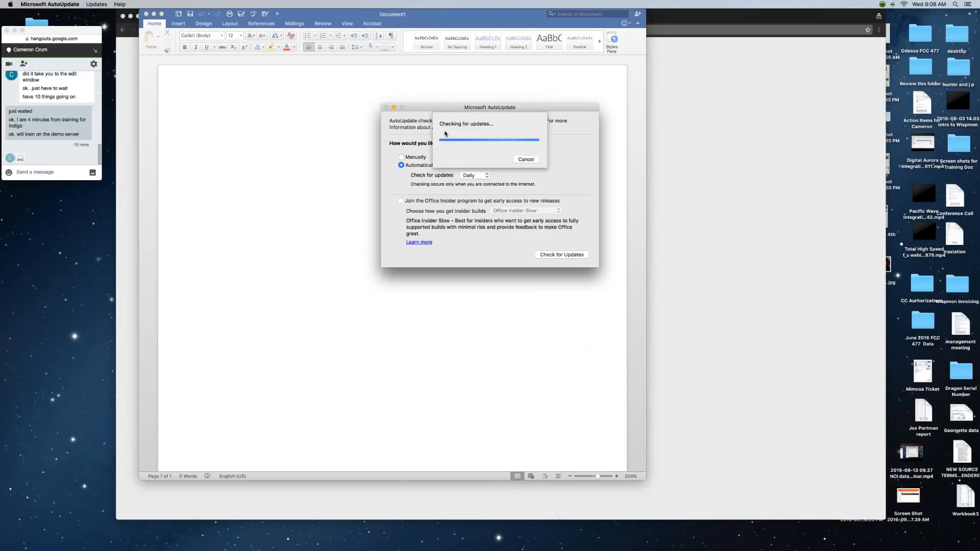
{"action": "left_click", "coordinate": [387, 107]}
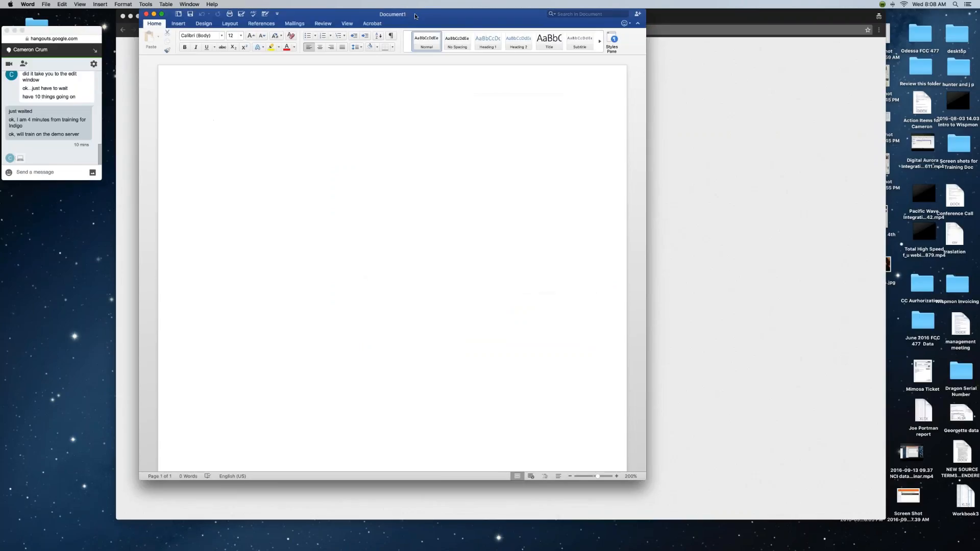
{"action": "left_click_drag", "start_coordinate": [415, 15], "coordinate": [504, 41]}
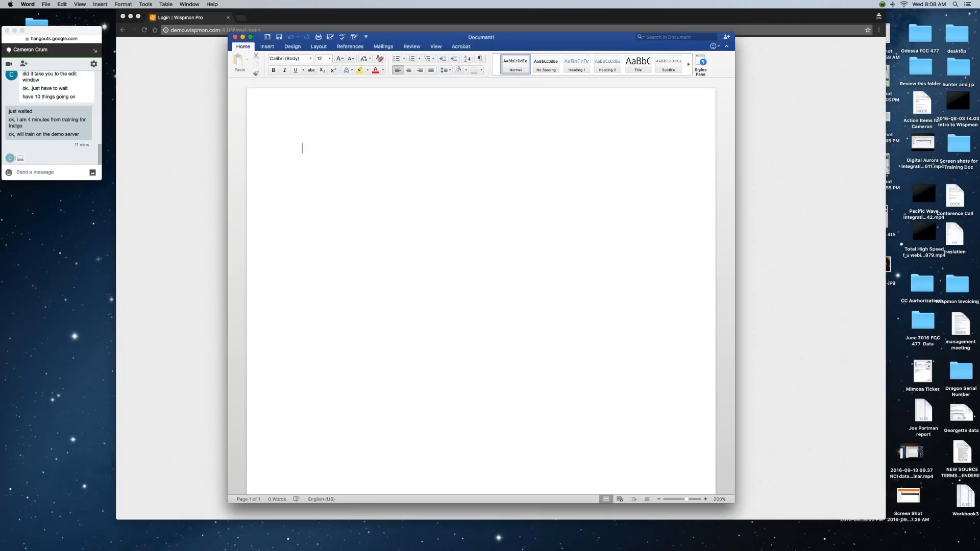
Type 'Url for this activity is: xtreme.wispmon.com/4.0', select the URL, and minimize Word.
{"action": "type", "text": "Url for this activity"}
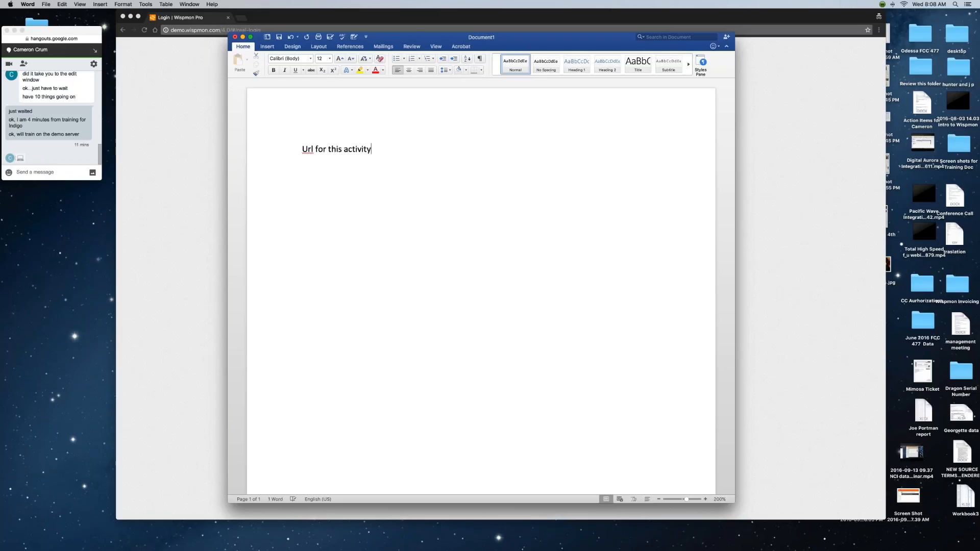
{"action": "type", "text": " is"}
{"action": "key", "text": "BackSpace"}
{"action": "type", "text": ":  xtreme.wispmon.com/"}
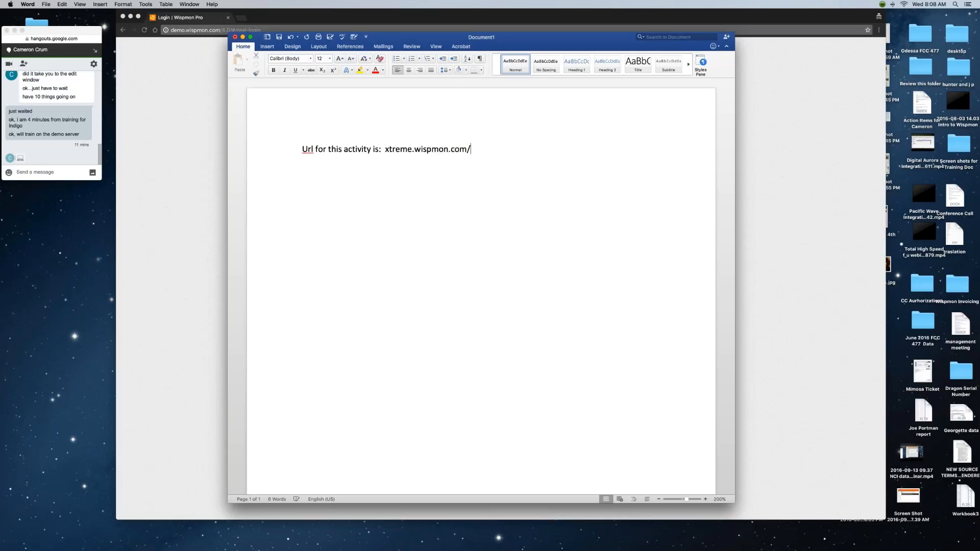
{"action": "type", "text": "4.0"}
{"action": "left_click_drag", "start_coordinate": [687, 499], "coordinate": [692, 500]}
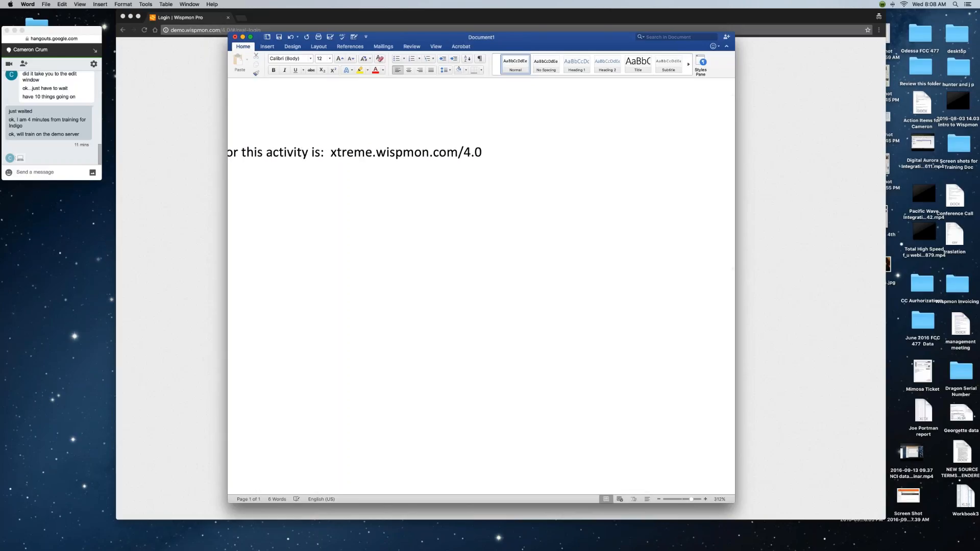
{"action": "left_click_drag", "start_coordinate": [228, 246], "coordinate": [138, 246]}
{"action": "scroll", "coordinate": [339, 167], "scroll_direction": "left", "scroll_amount": 5}
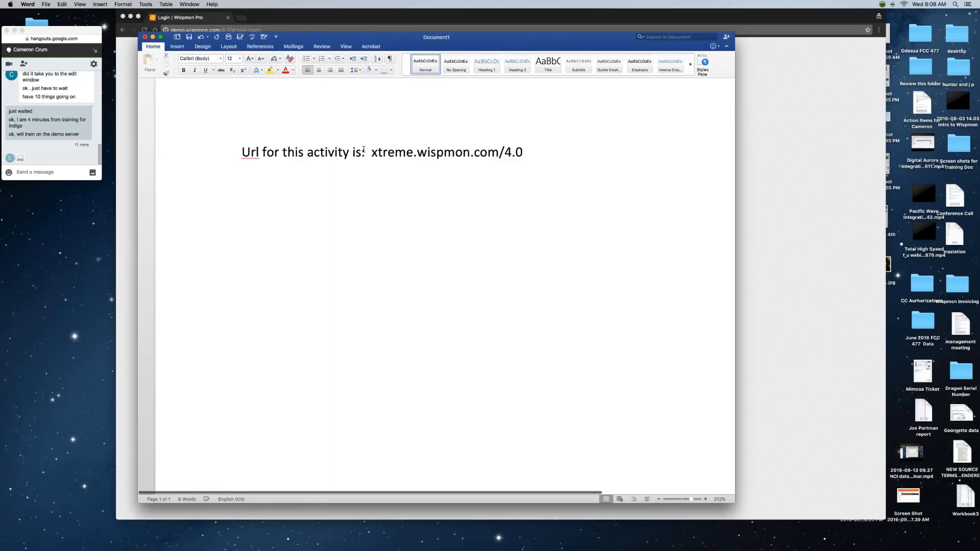
{"action": "left_click_drag", "start_coordinate": [371, 151], "coordinate": [533, 154]}
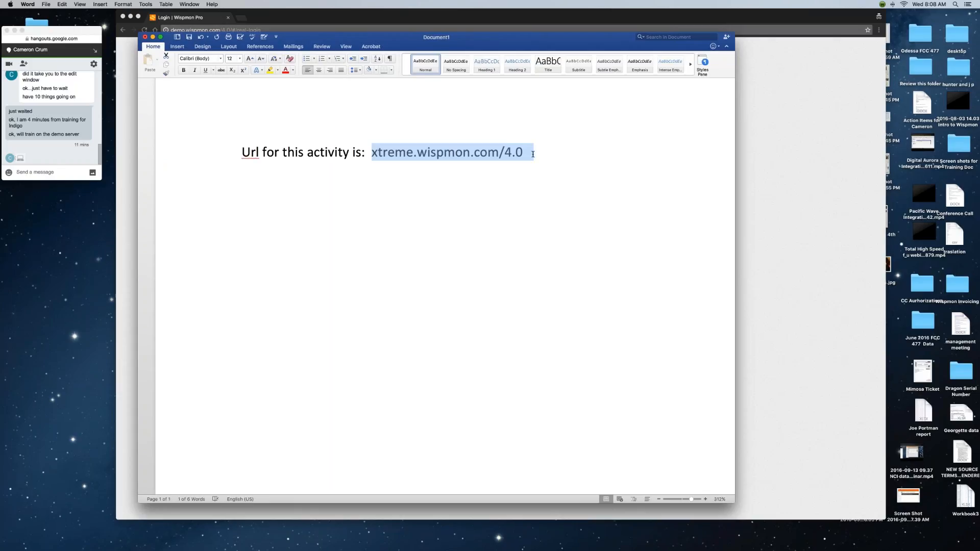
{"action": "left_click_drag", "start_coordinate": [519, 45], "coordinate": [560, 77]}
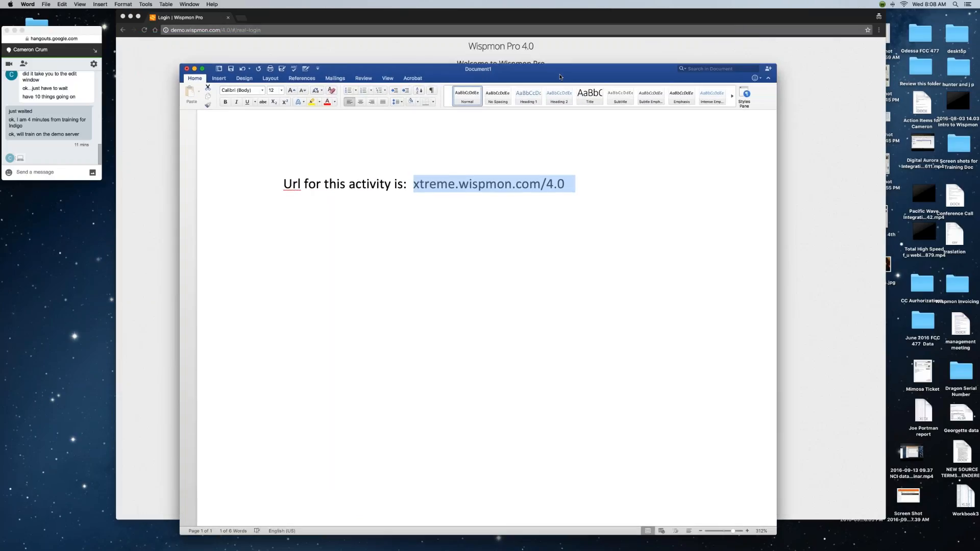
{"action": "left_click", "coordinate": [194, 69]}
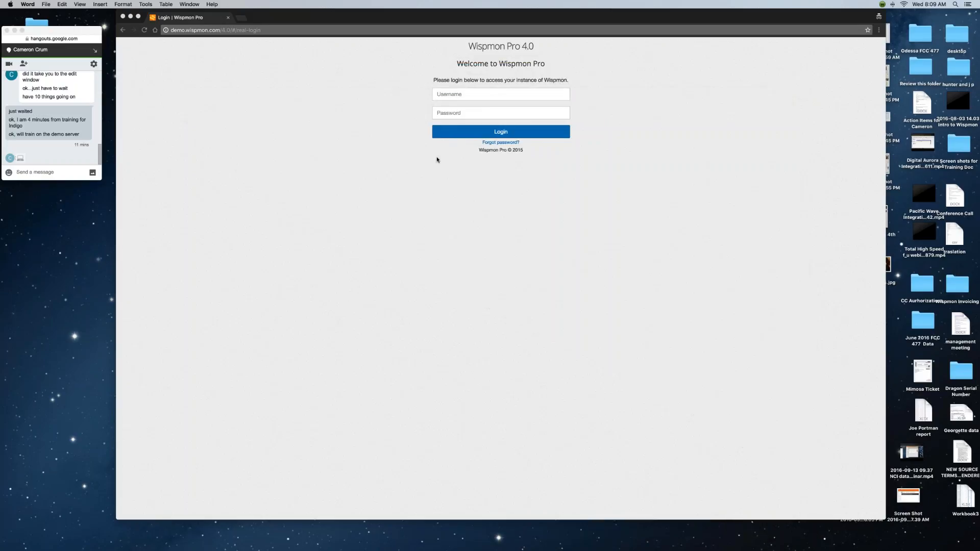
Log in to Wispmon Pro with the demo account's e-mail username and password.
{"action": "left_click", "coordinate": [468, 94]}
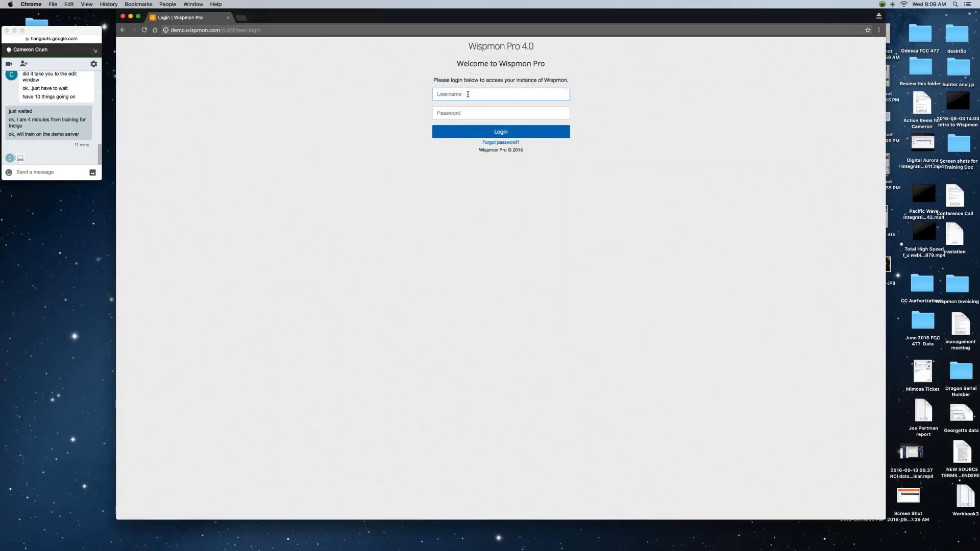
{"action": "type", "text": "xtremeadmin"}
{"action": "key", "text": "Tab"}
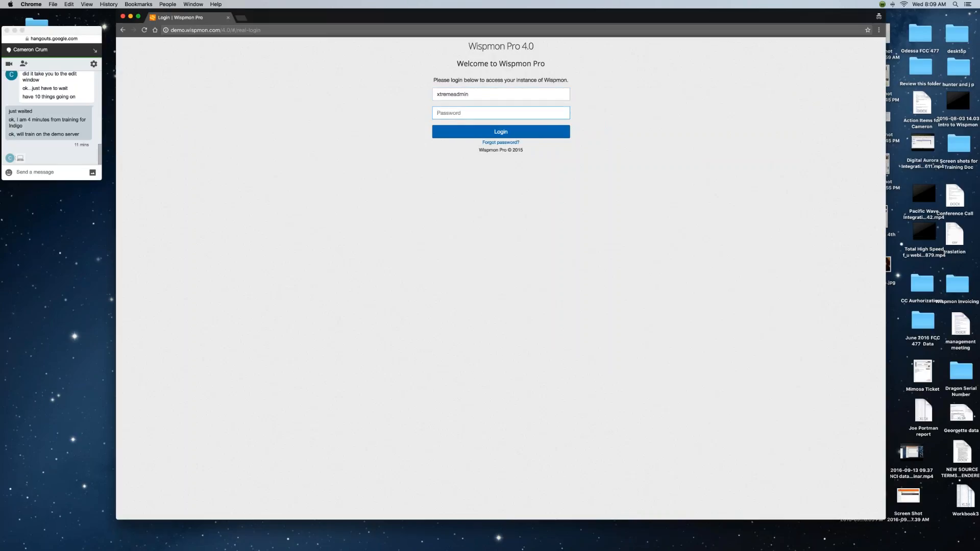
{"action": "type", "text": "•"}
{"action": "key", "text": "shift+Tab"}
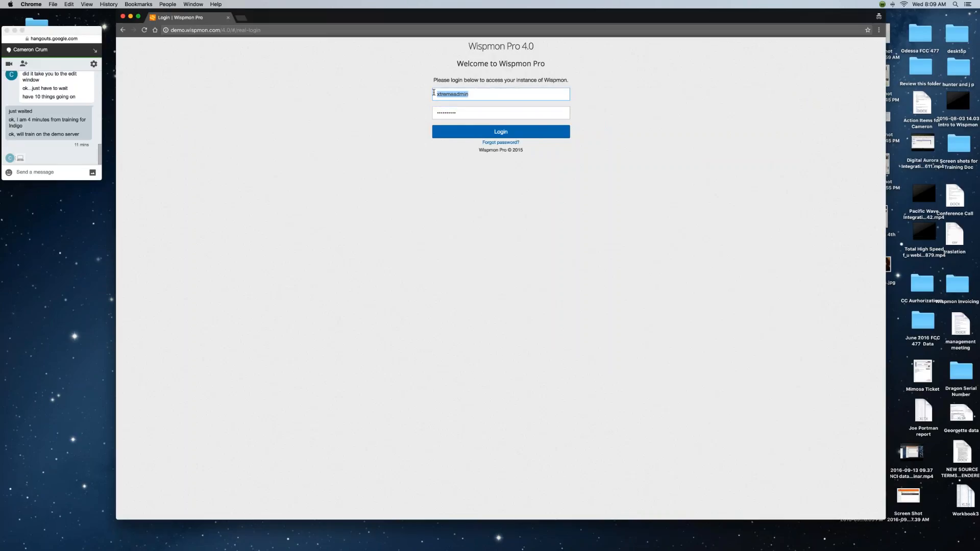
{"action": "key", "text": "Tab"}
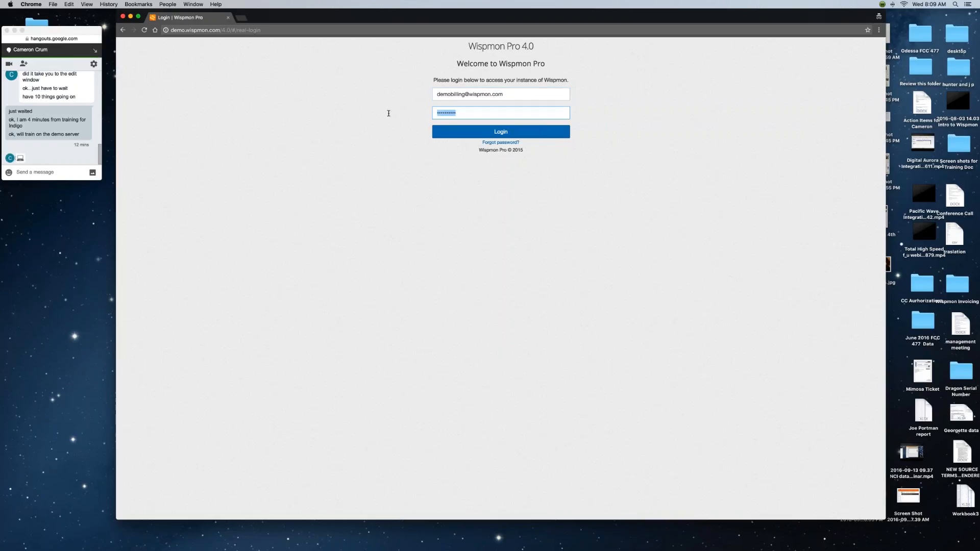
{"action": "type", "text": "d•••••"}
{"action": "key", "text": "Return"}
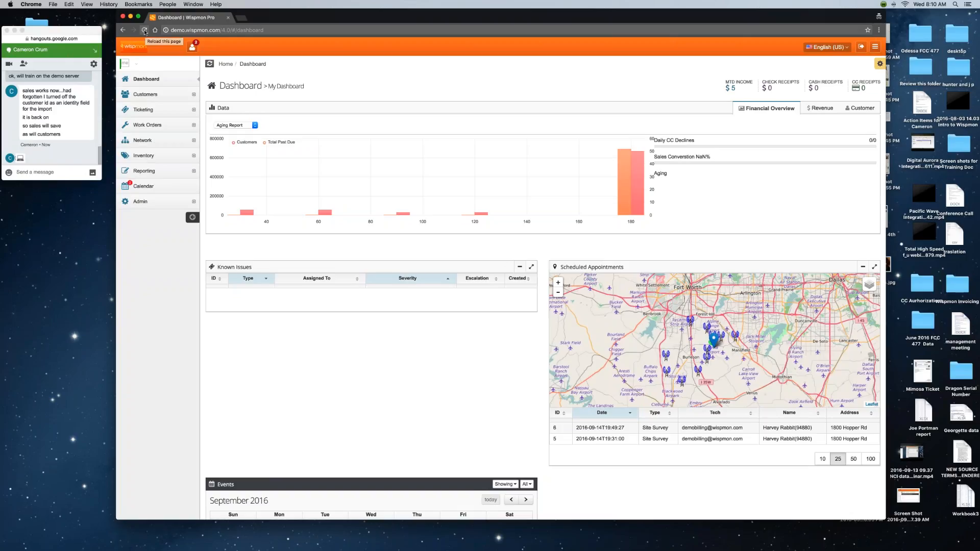
Reload the Wispmon dashboard page so it finishes loading.
{"action": "left_click", "coordinate": [144, 31]}
{"action": "scroll", "coordinate": [496, 125], "scroll_direction": "down", "scroll_amount": 1}
{"action": "scroll", "coordinate": [496, 126], "scroll_direction": "up", "scroll_amount": 1}
Uncheck Top Financial View and Graph Pane in the admin dashboard profile and save.
{"action": "left_click", "coordinate": [130, 66]}
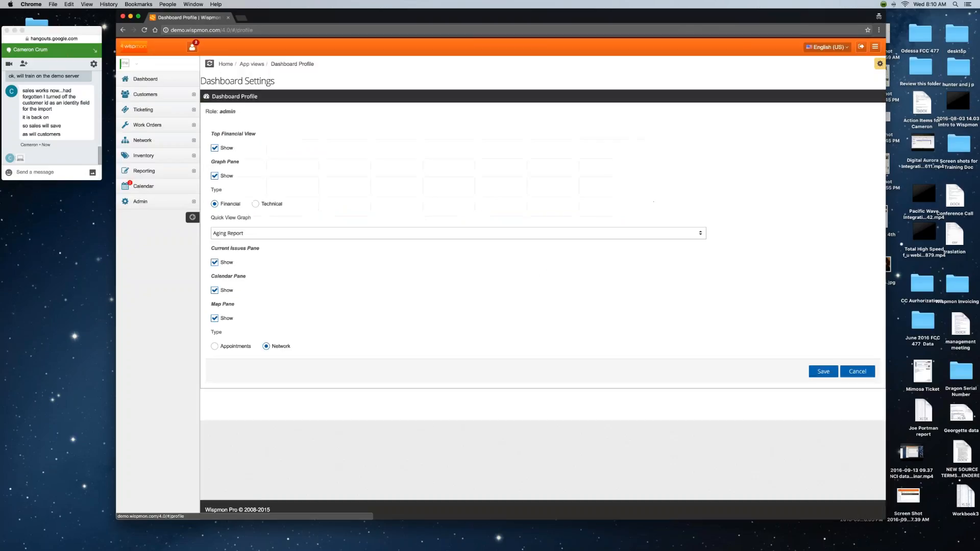
{"action": "left_click", "coordinate": [215, 148]}
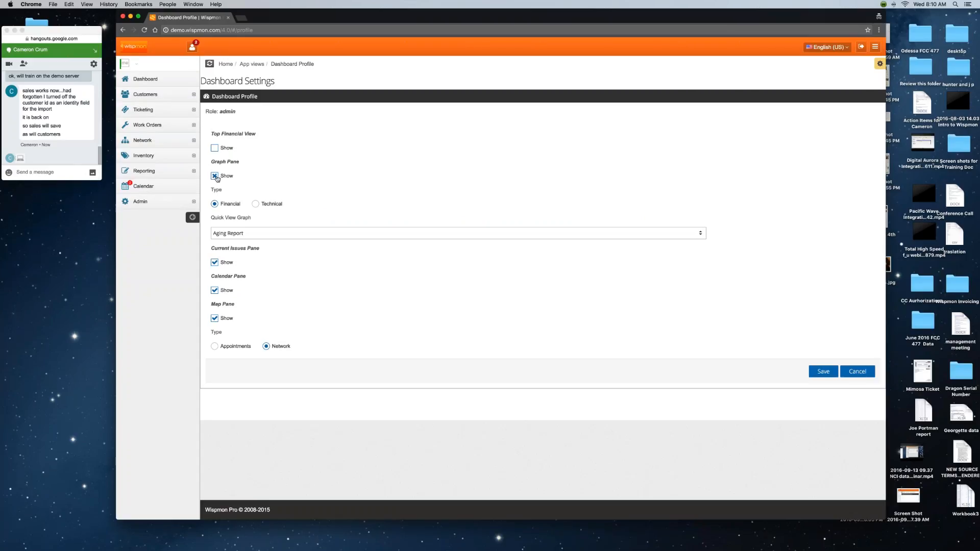
{"action": "left_click", "coordinate": [215, 176]}
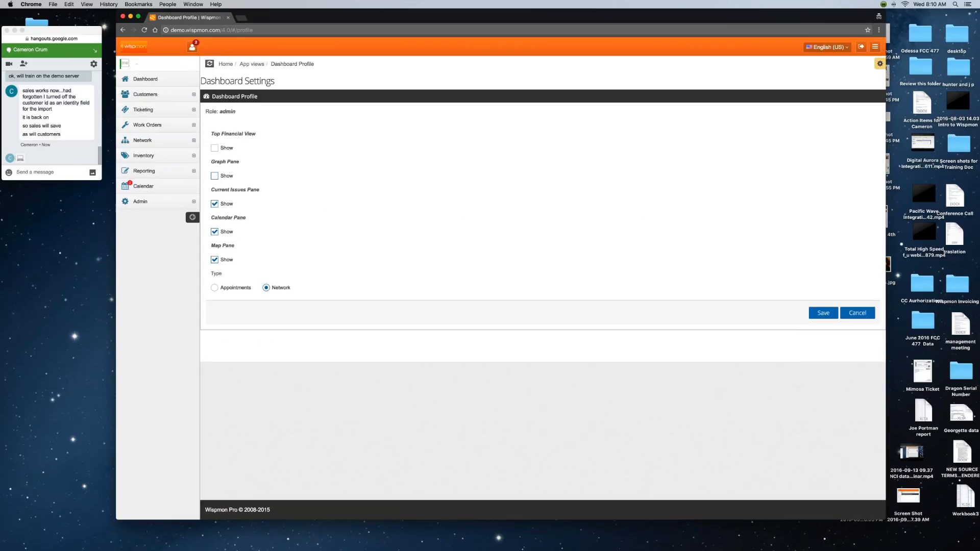
{"action": "left_click", "coordinate": [819, 313]}
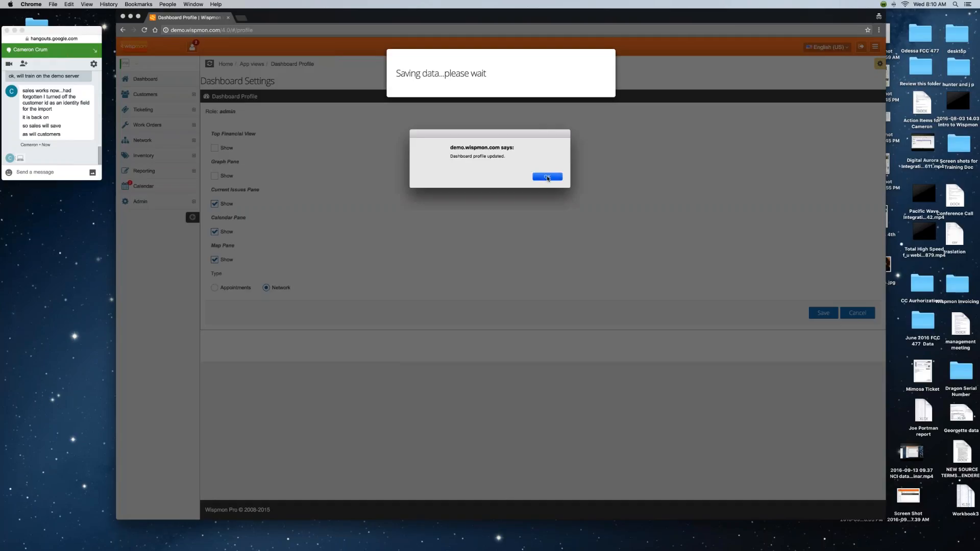
{"action": "left_click", "coordinate": [548, 177]}
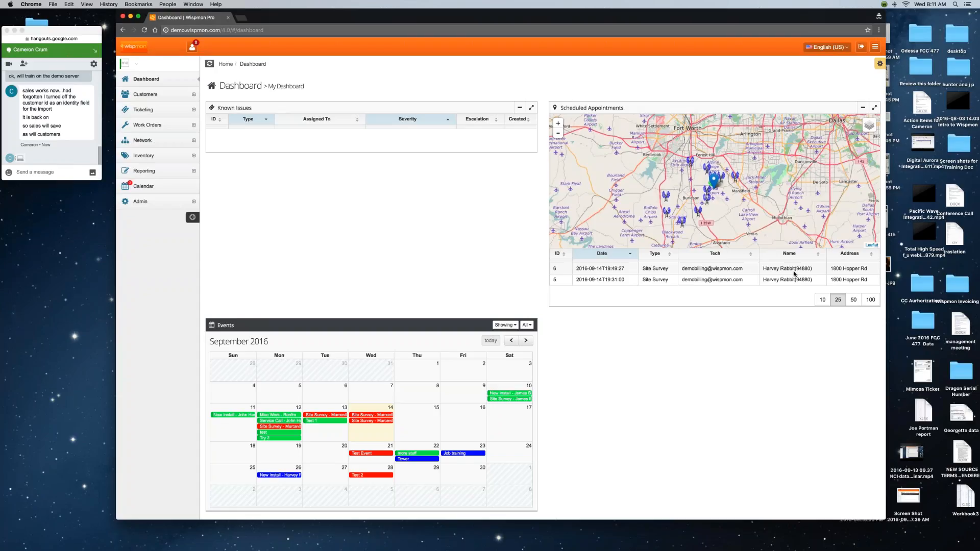
Zoom the appointments map in one level, then expand Customers in the sidebar.
{"action": "left_click", "coordinate": [558, 124]}
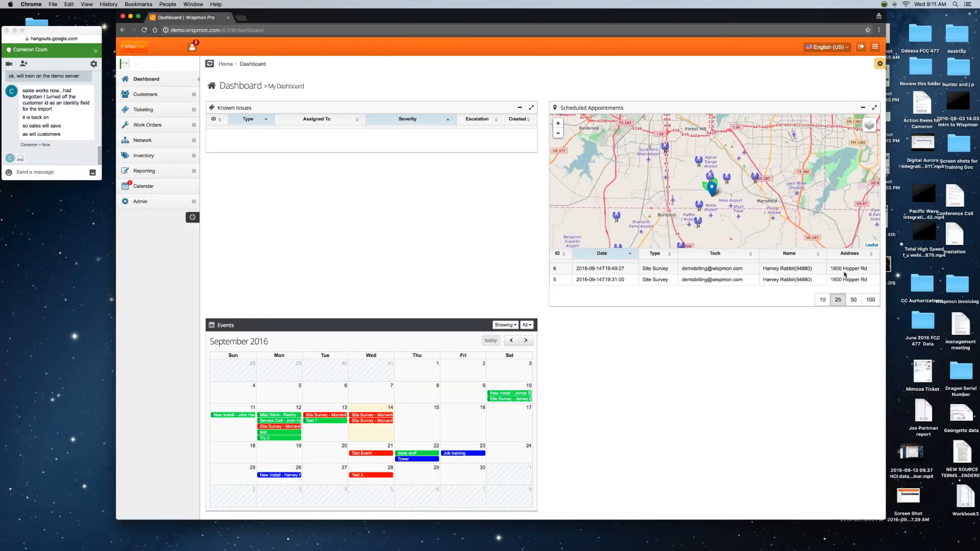
{"action": "scroll", "coordinate": [473, 236], "scroll_direction": "down", "scroll_amount": 2}
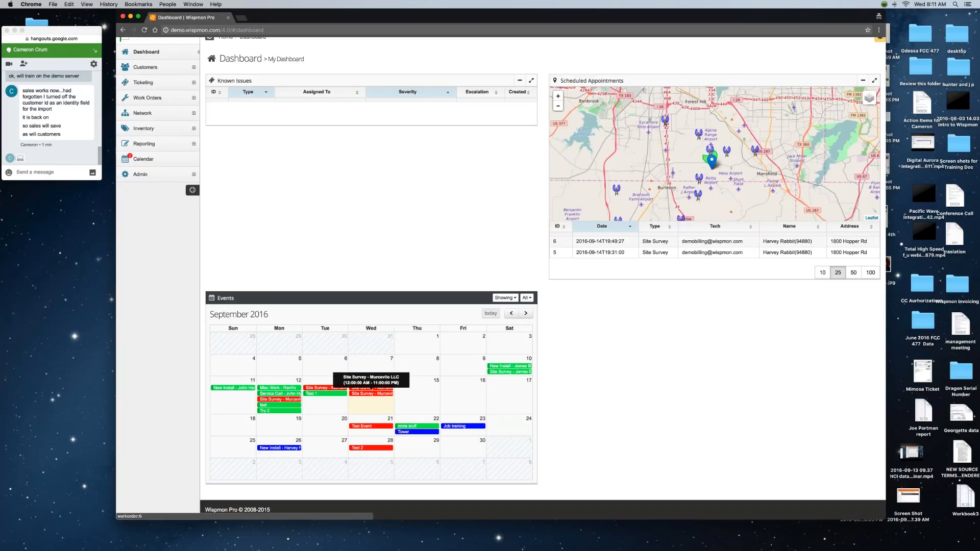
{"action": "scroll", "coordinate": [367, 232], "scroll_direction": "up", "scroll_amount": 1}
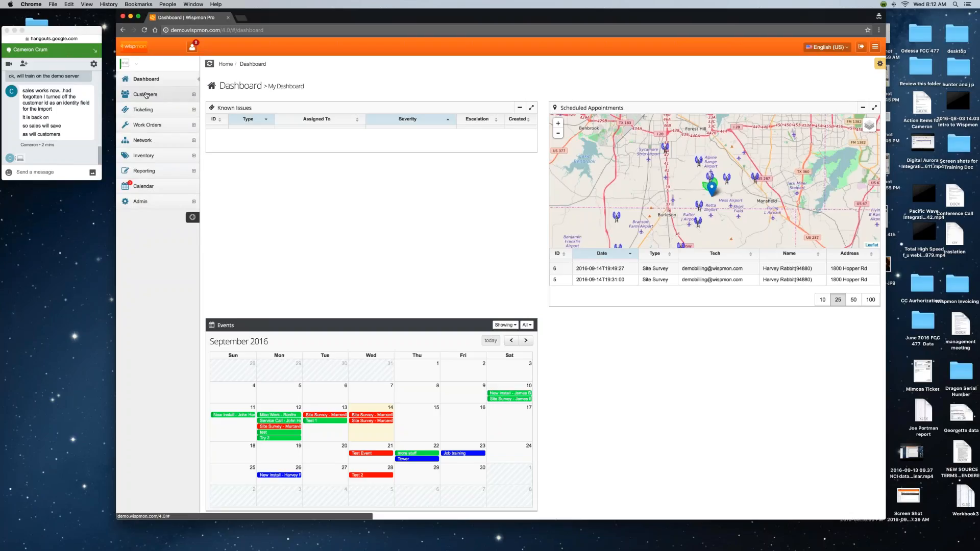
{"action": "left_click", "coordinate": [146, 95]}
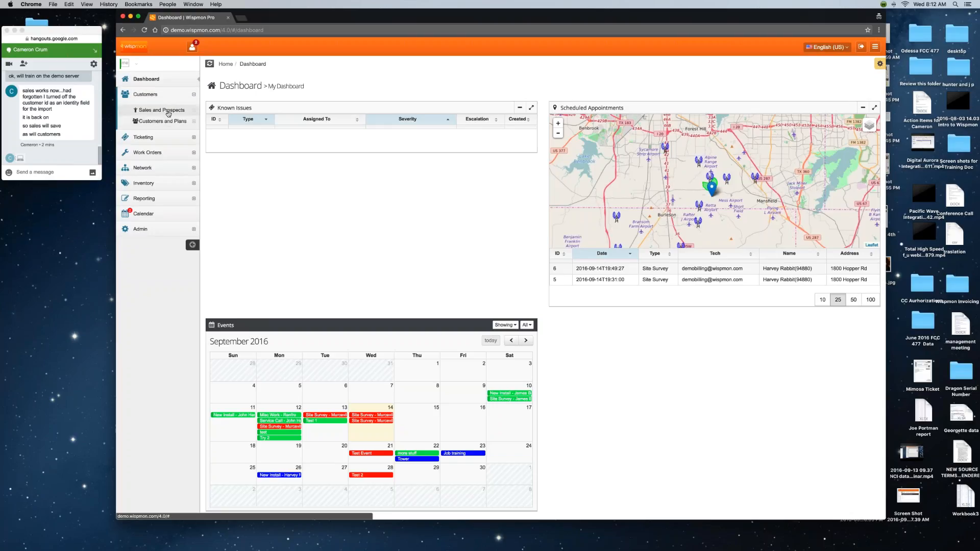
Zoom the Chrome page in stepwise to 200% and make the window full screen.
{"action": "left_click", "coordinate": [87, 5]}
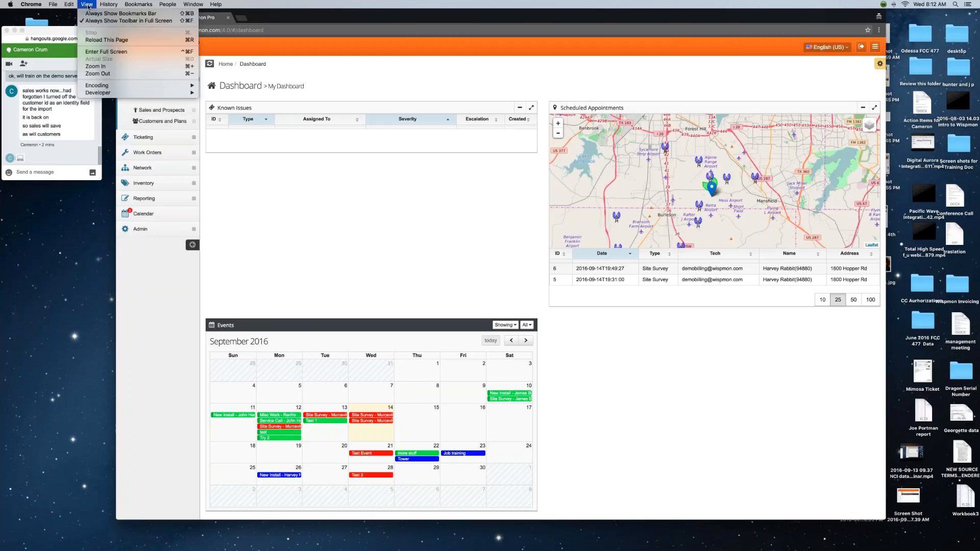
{"action": "left_click", "coordinate": [96, 67]}
{"action": "left_click", "coordinate": [86, 5]}
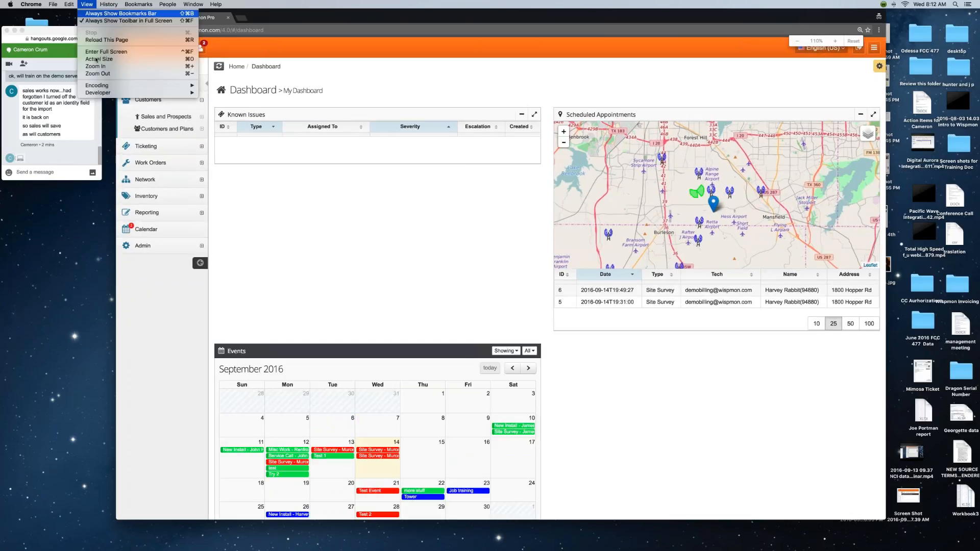
{"action": "left_click", "coordinate": [88, 6]}
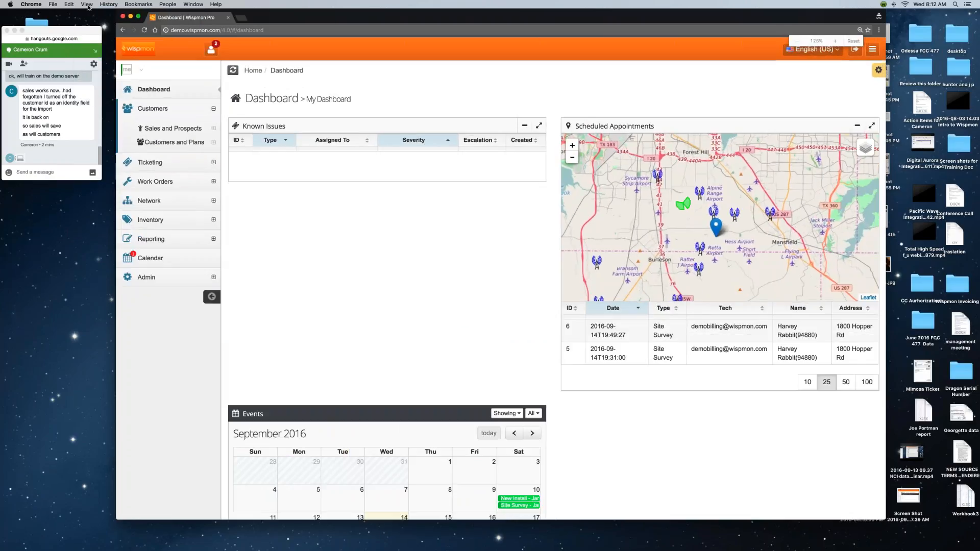
{"action": "left_click", "coordinate": [87, 5]}
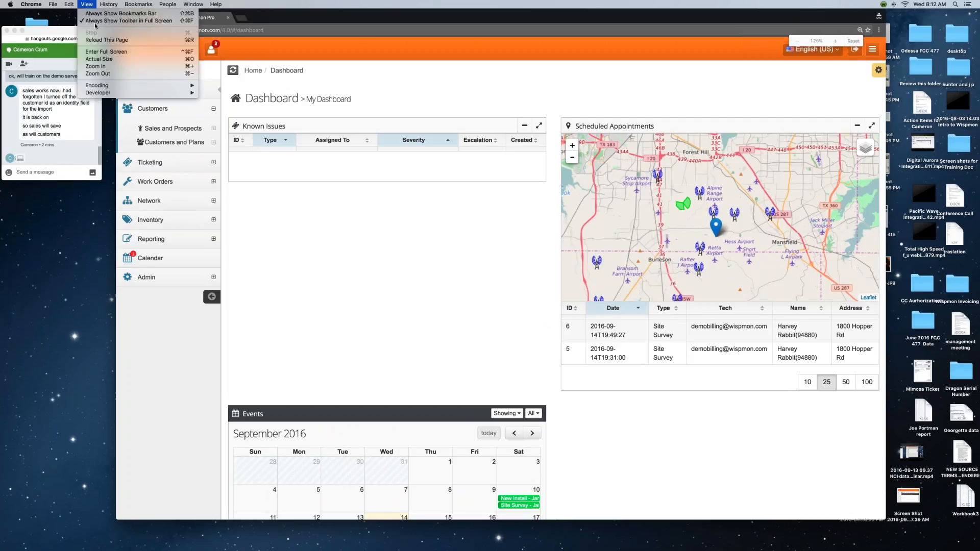
{"action": "left_click", "coordinate": [102, 66]}
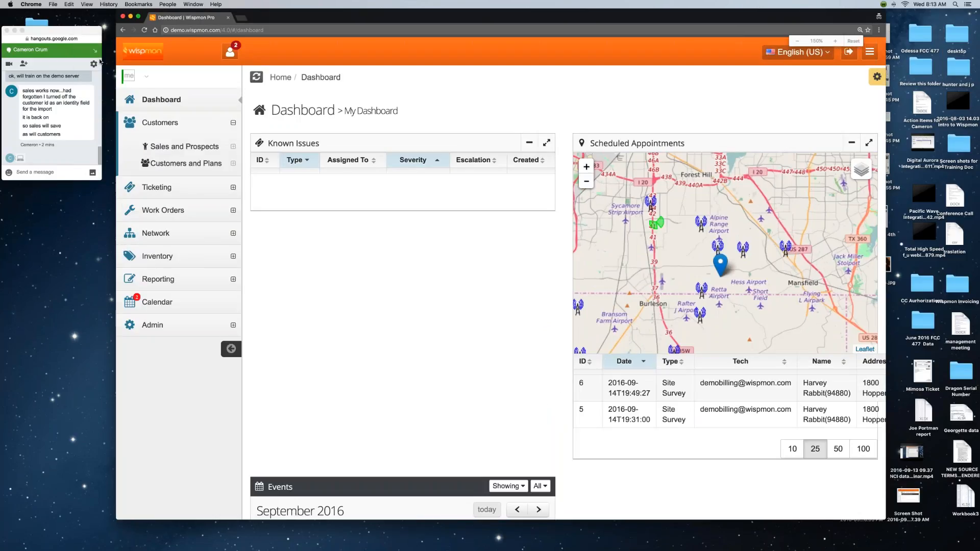
{"action": "left_click", "coordinate": [86, 5]}
{"action": "left_click", "coordinate": [102, 67]}
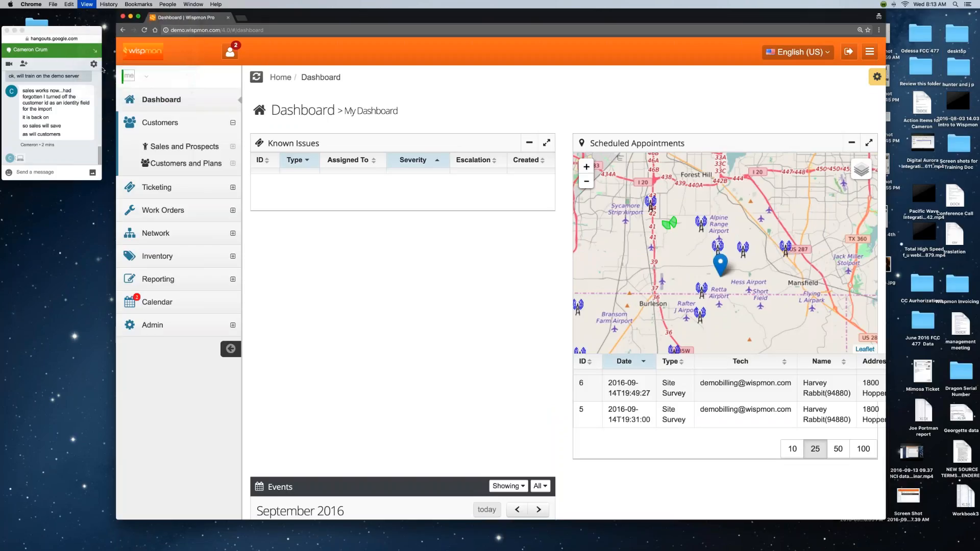
{"action": "left_click", "coordinate": [86, 4]}
{"action": "left_click", "coordinate": [102, 67]}
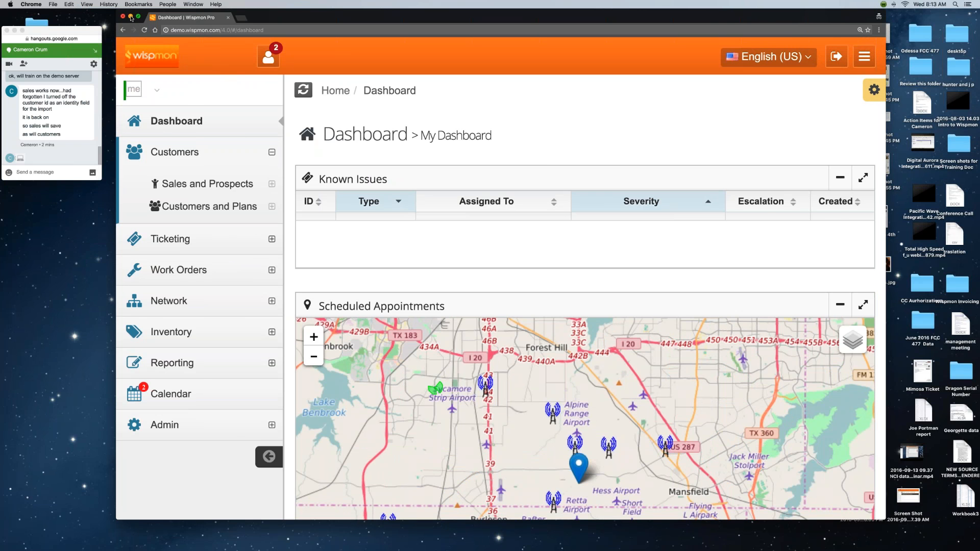
{"action": "left_click", "coordinate": [136, 16]}
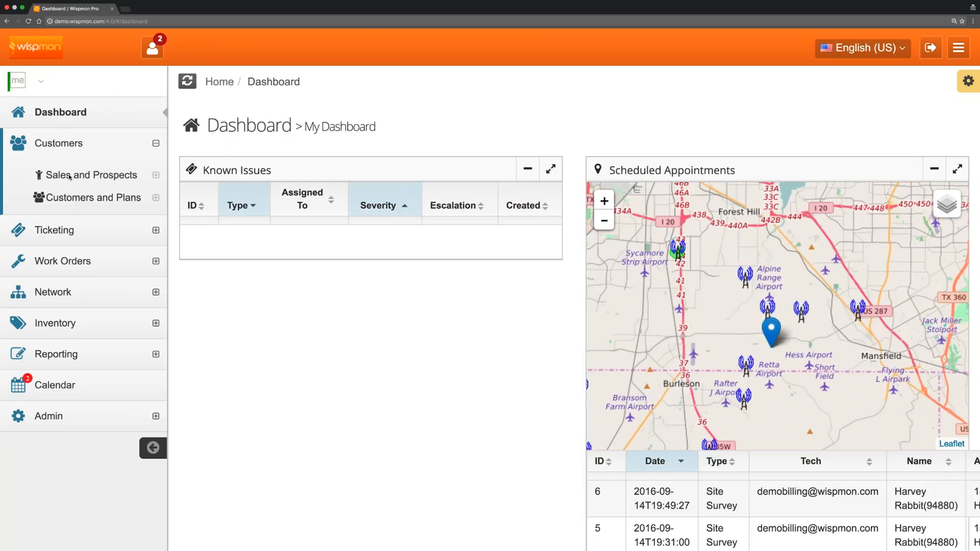
Open Sales and Prospects > Add and enter the prospect's first and last name.
{"action": "left_click", "coordinate": [85, 176]}
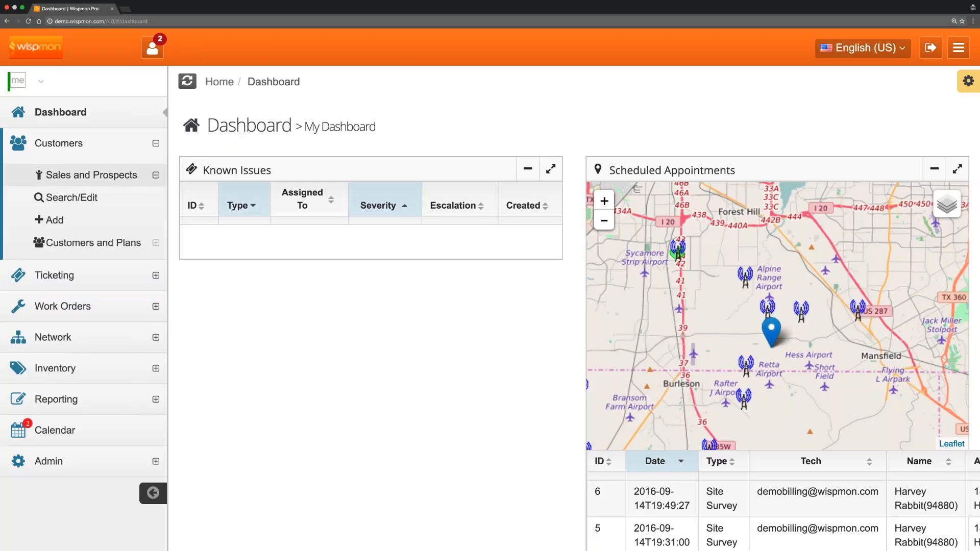
{"action": "left_click", "coordinate": [57, 221]}
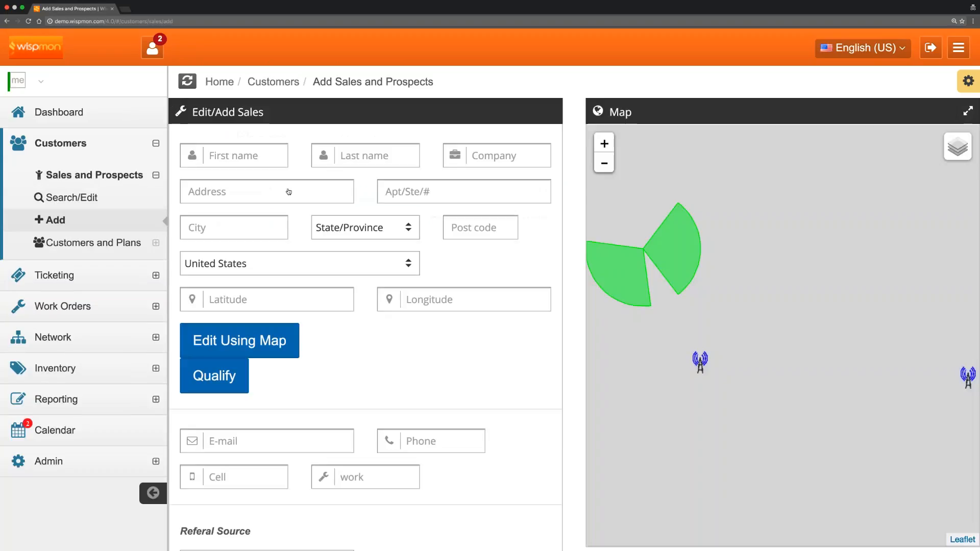
{"action": "left_click", "coordinate": [263, 156]}
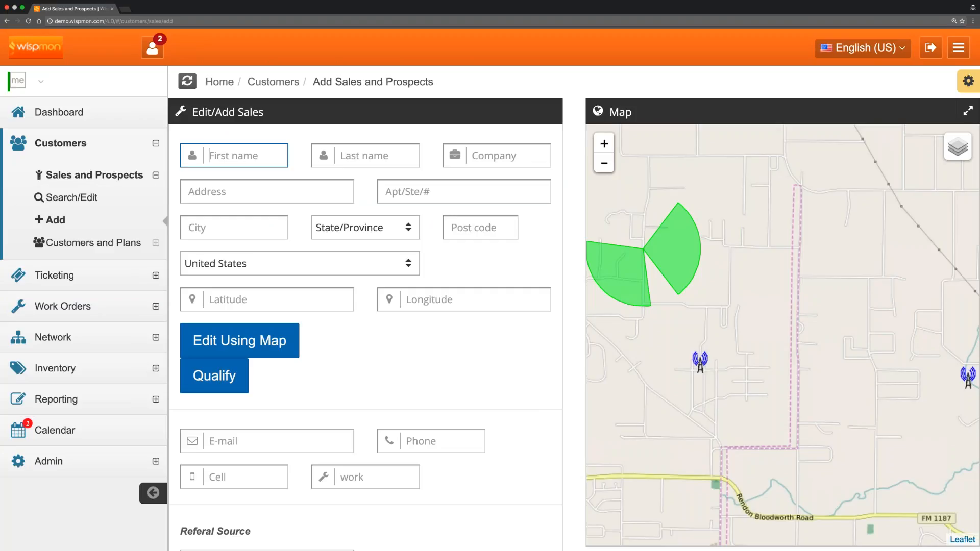
{"action": "left_click", "coordinate": [376, 159]}
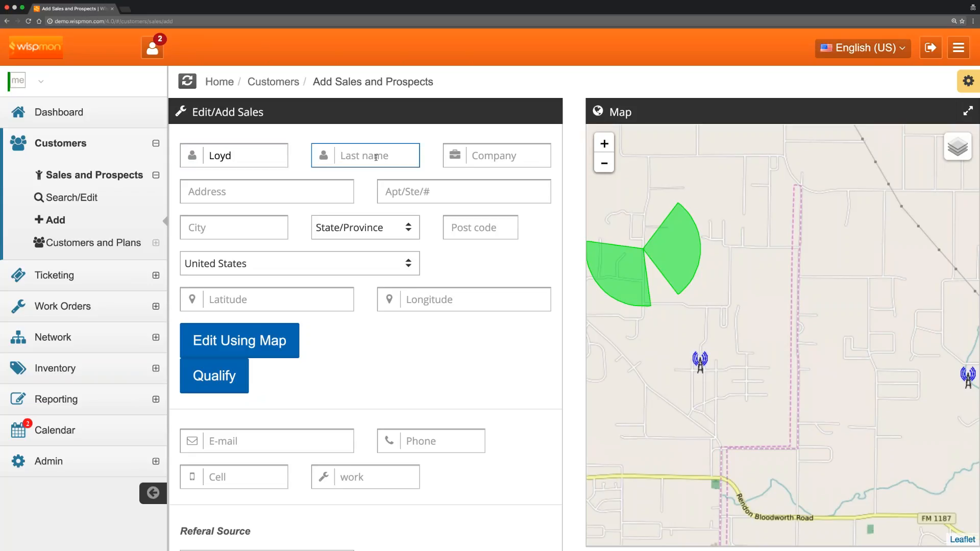
Fill in the prospect's street address, city, Texas as state, and post code.
{"action": "left_click", "coordinate": [278, 191]}
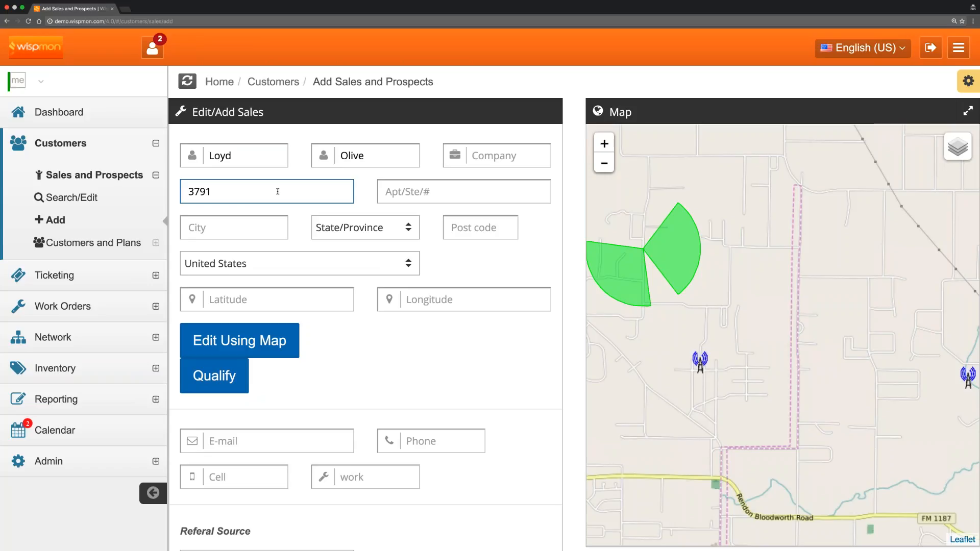
{"action": "left_click", "coordinate": [272, 221]}
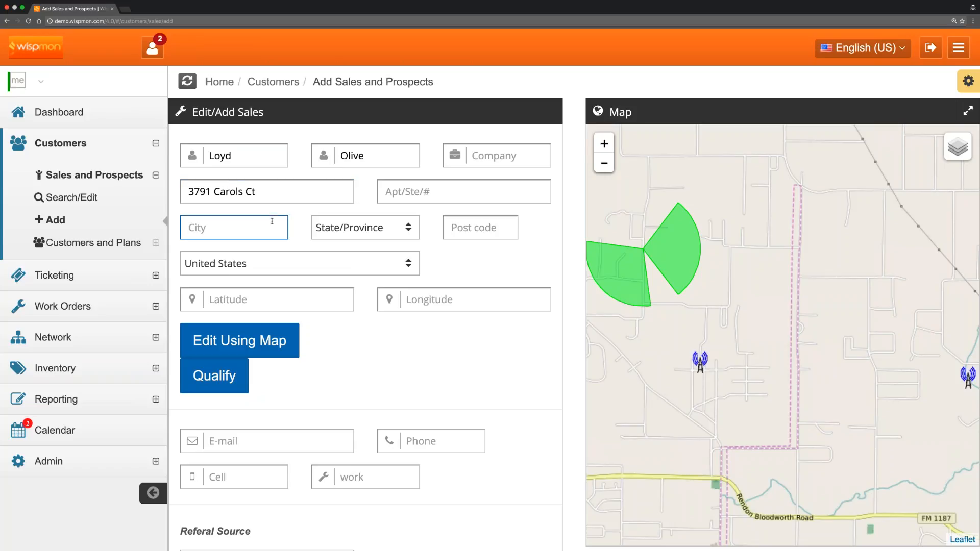
{"action": "type", "text": "Burlesont"}
{"action": "left_click", "coordinate": [386, 231]}
{"action": "scroll", "coordinate": [386, 233], "scroll_direction": "down", "scroll_amount": 8}
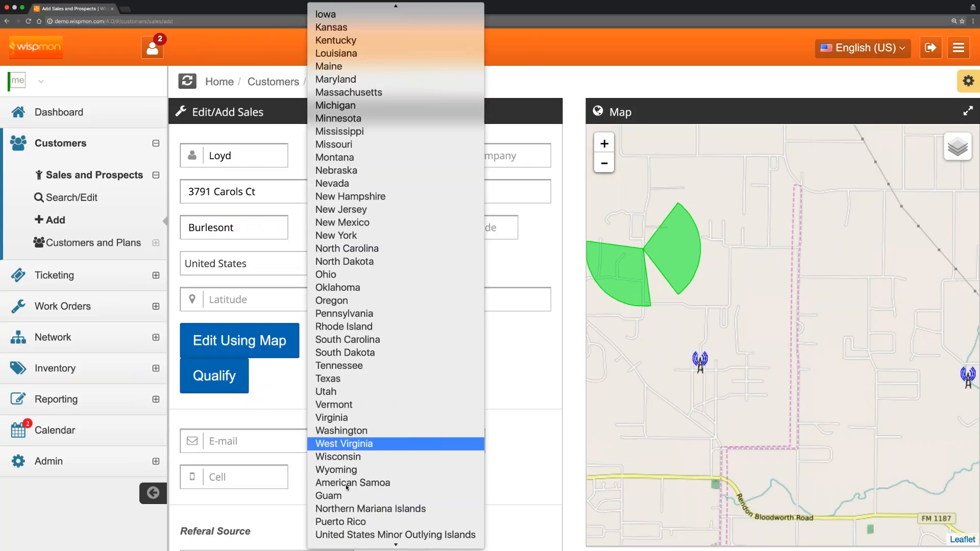
{"action": "left_click", "coordinate": [337, 379]}
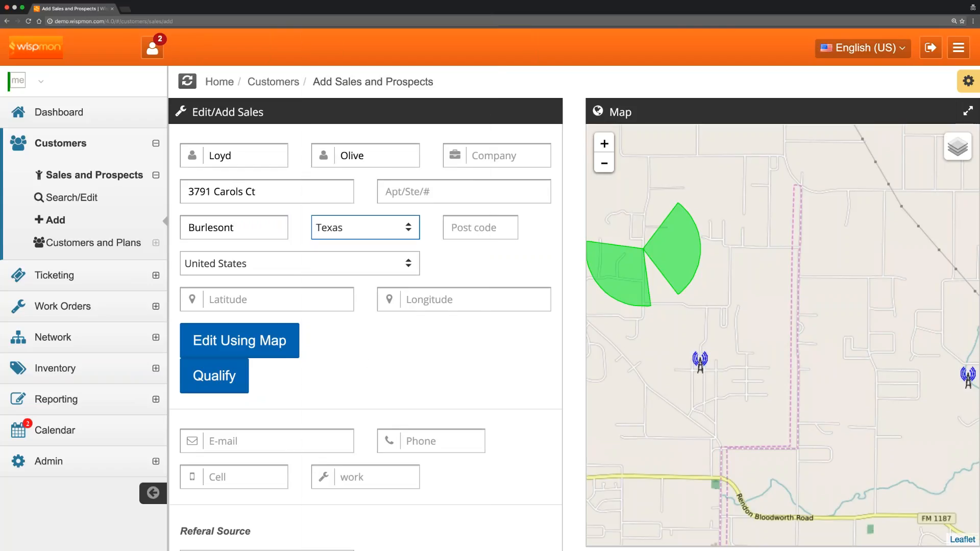
{"action": "key", "text": "Tab"}
{"action": "type", "text": "76140"}
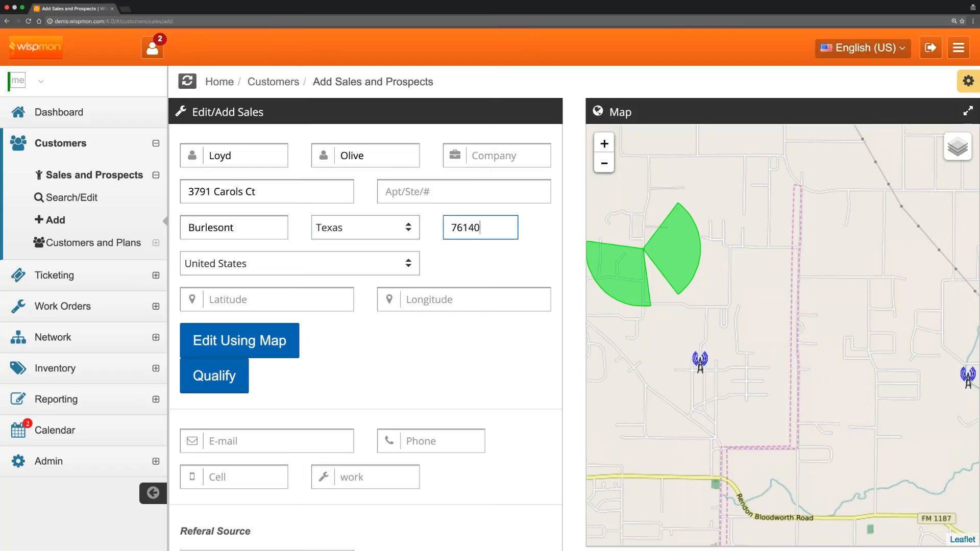
{"action": "scroll", "coordinate": [351, 348], "scroll_direction": "down", "scroll_amount": 3}
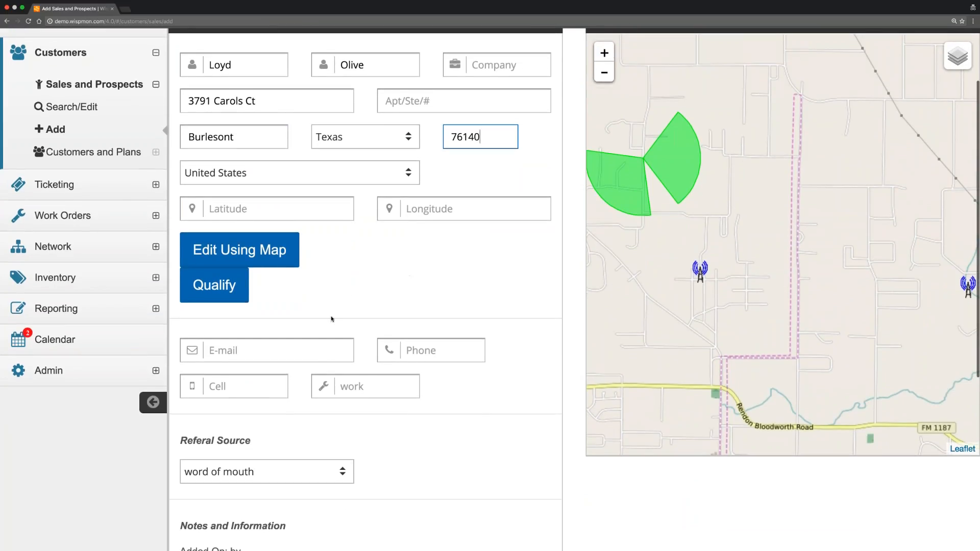
Enter the prospect's e-mail address and main phone number.
{"action": "left_click", "coordinate": [270, 349]}
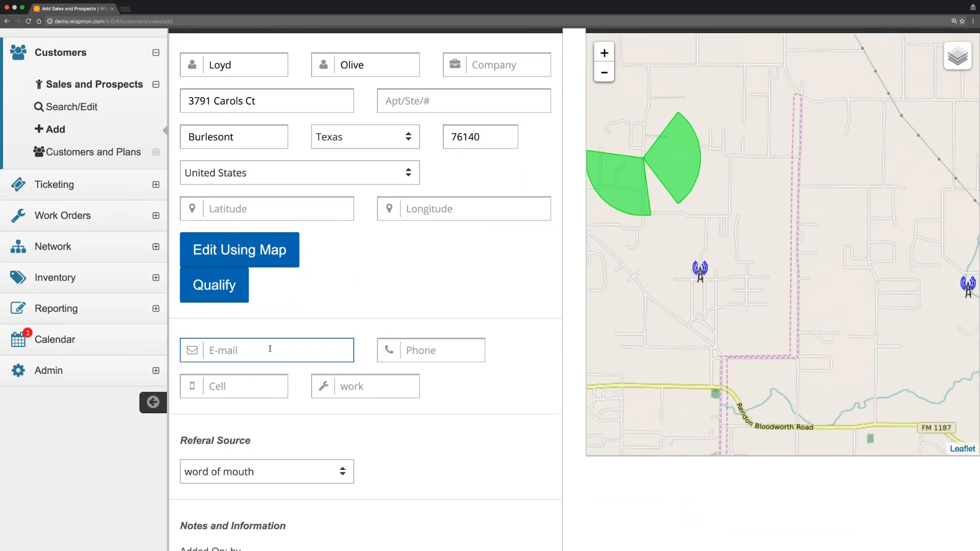
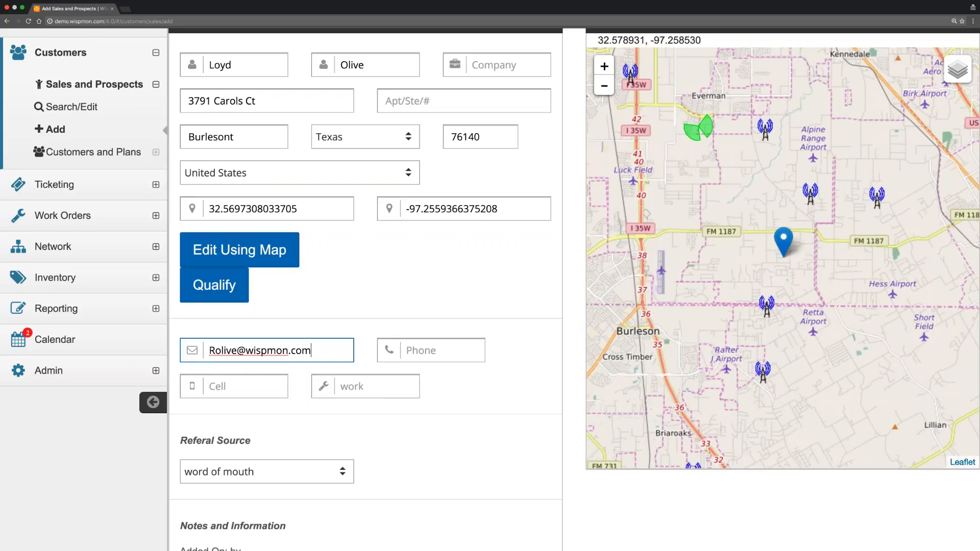
{"action": "left_click", "coordinate": [436, 351]}
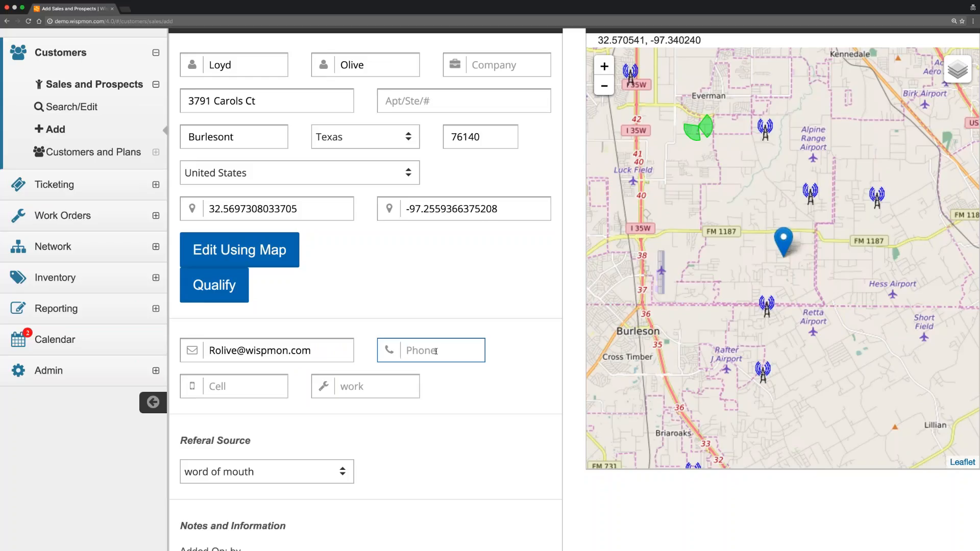
Fill in the prospect's cell and work phone numbers.
{"action": "scroll", "coordinate": [435, 350], "scroll_direction": "right", "scroll_amount": 1}
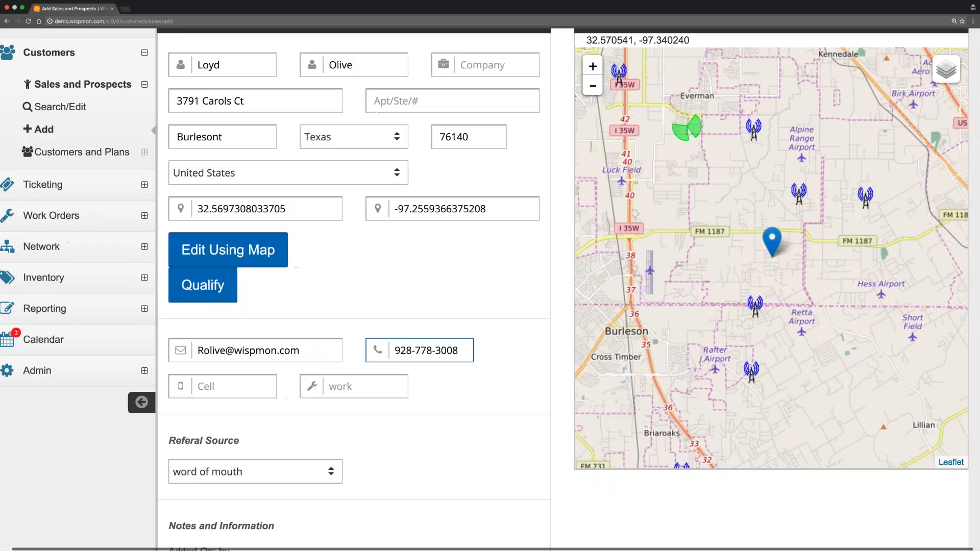
{"action": "key", "text": "Tab"}
{"action": "scroll", "coordinate": [225, 386], "scroll_direction": "left", "scroll_amount": 1}
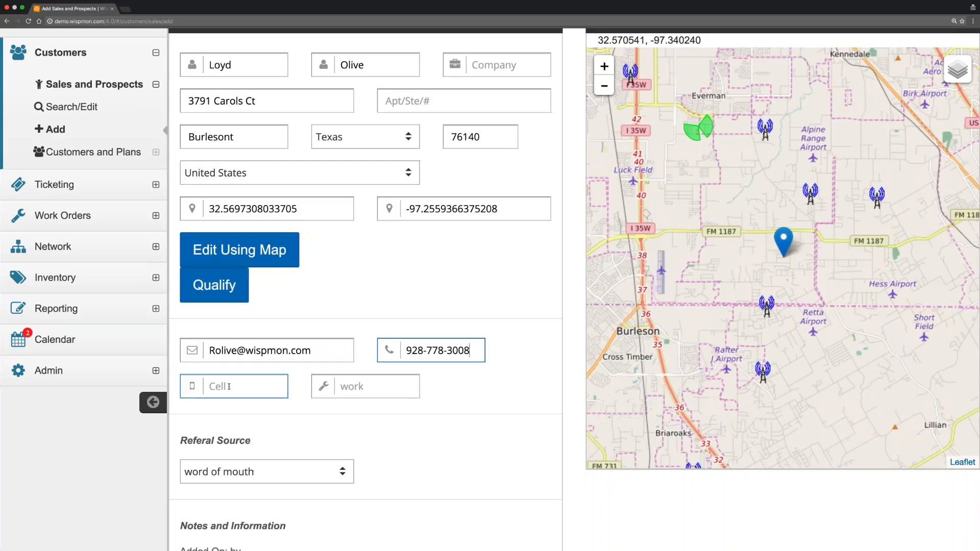
{"action": "left_click", "coordinate": [230, 386]}
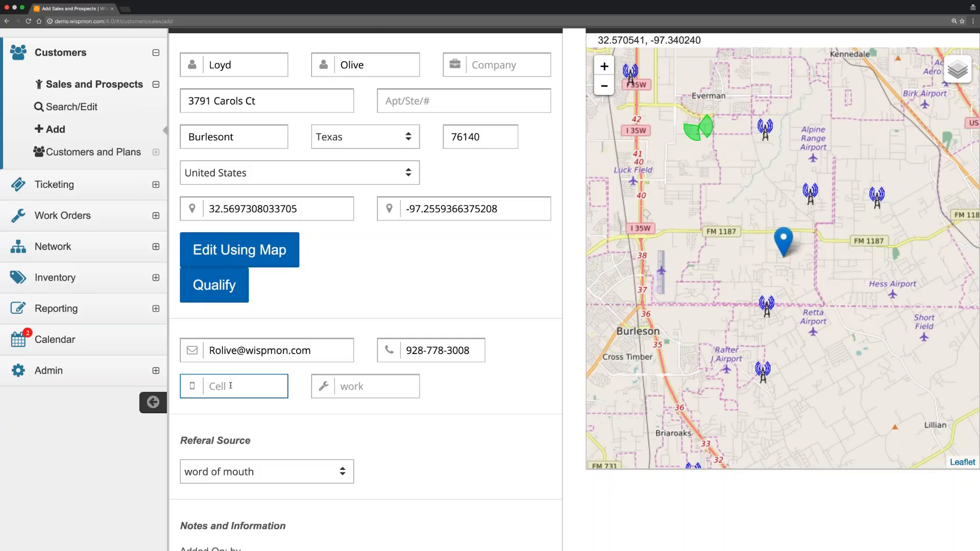
{"action": "key", "text": "Tab"}
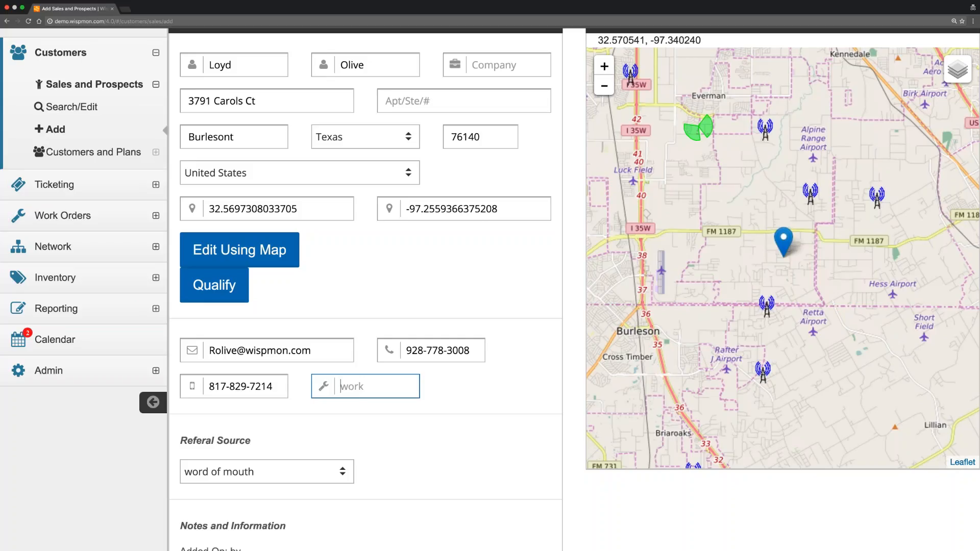
Set Referal Source to door hangar and Status to Prospect.
{"action": "scroll", "coordinate": [448, 322], "scroll_direction": "down", "scroll_amount": 2}
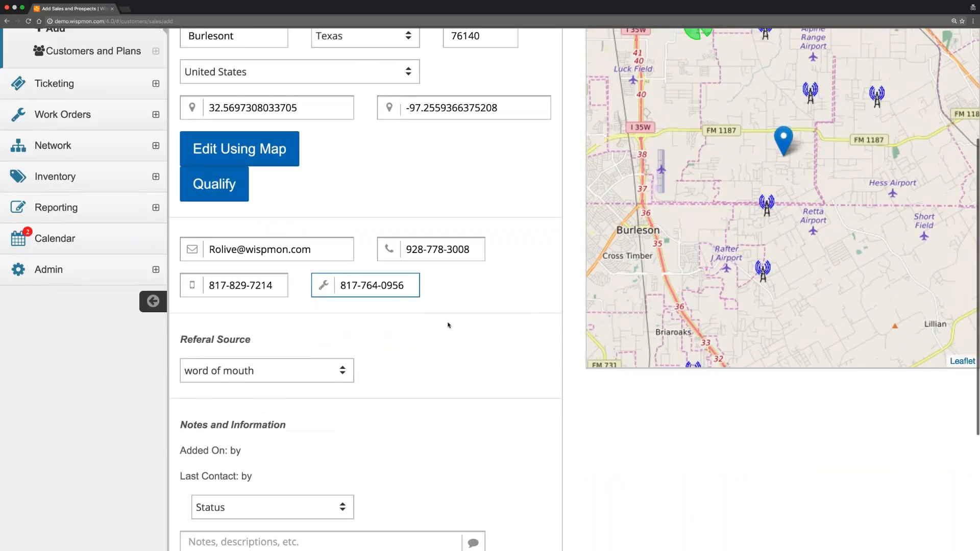
{"action": "scroll", "coordinate": [447, 339], "scroll_direction": "down", "scroll_amount": 2}
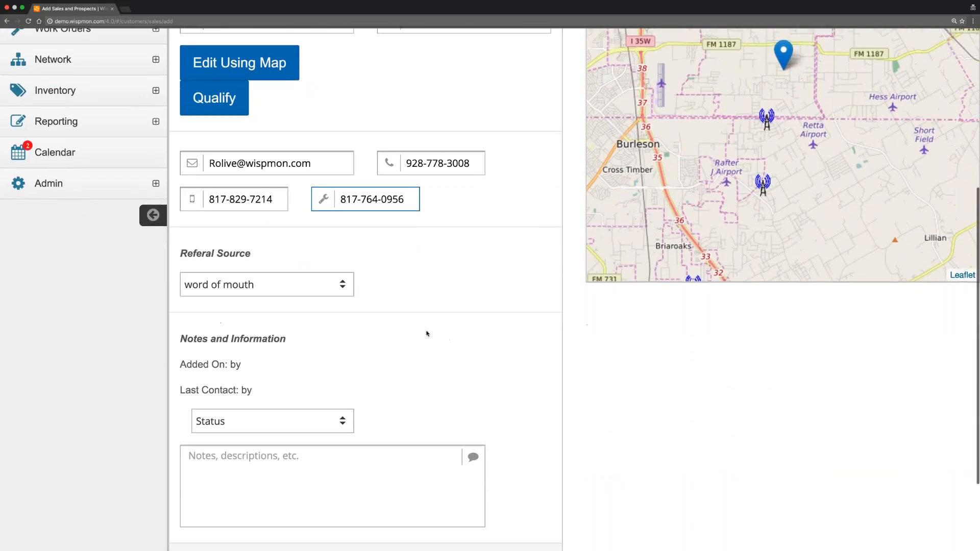
{"action": "left_click", "coordinate": [326, 281]}
{"action": "key", "text": "Up"}
{"action": "key", "text": "Up"}
{"action": "key", "text": "Up"}
{"action": "key", "text": "Up"}
{"action": "key", "text": "Up"}
{"action": "key", "text": "Up"}
{"action": "key", "text": "Up"}
{"action": "key", "text": "Up"}
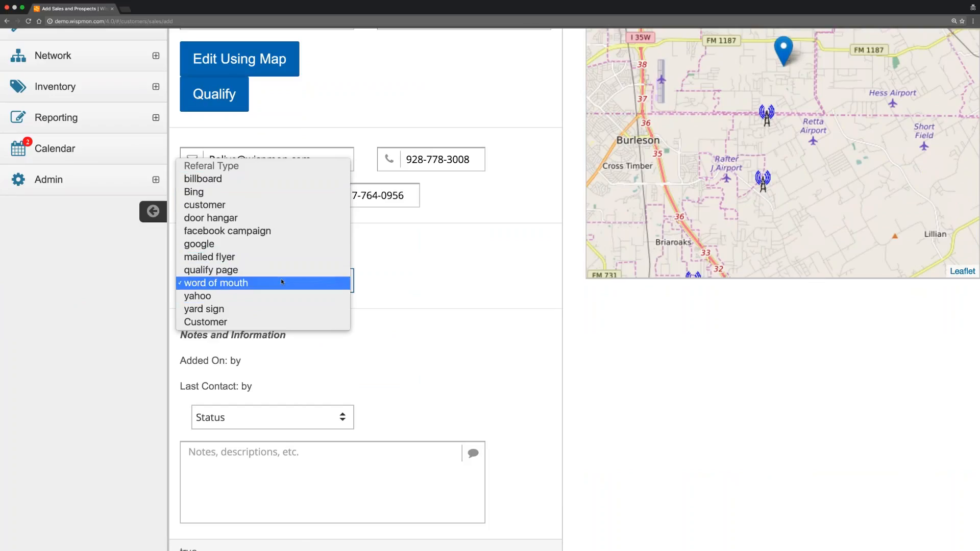
{"action": "left_click", "coordinate": [285, 225]}
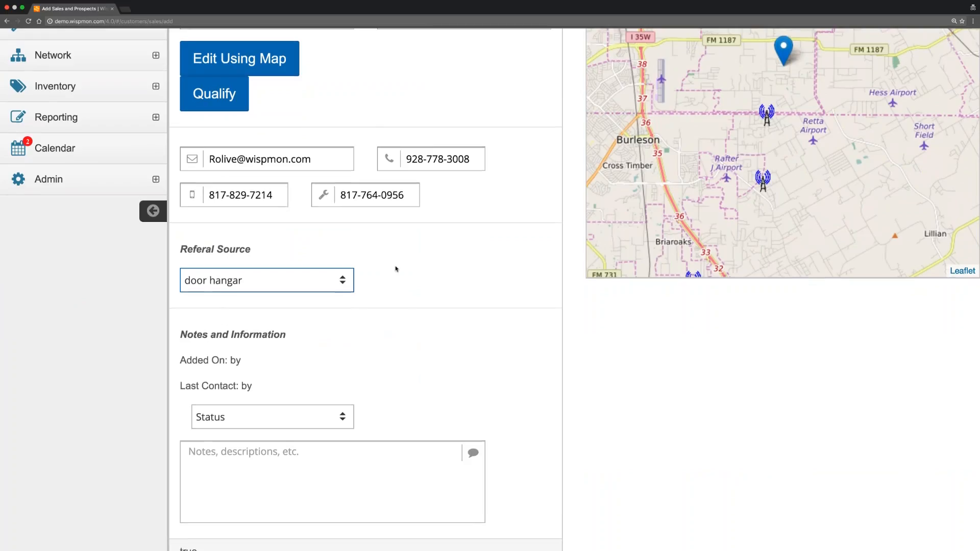
{"action": "scroll", "coordinate": [377, 316], "scroll_direction": "down", "scroll_amount": 2}
{"action": "left_click", "coordinate": [268, 361]}
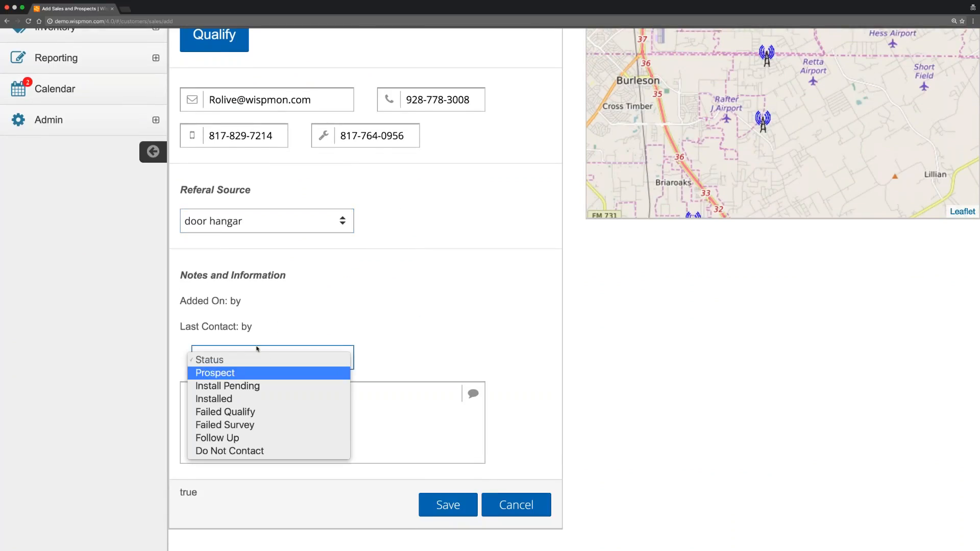
{"action": "left_click", "coordinate": [253, 372]}
Review the entered name, address, city, longitude, e-mail and phone fields.
{"action": "scroll", "coordinate": [405, 270], "scroll_direction": "up", "scroll_amount": 6}
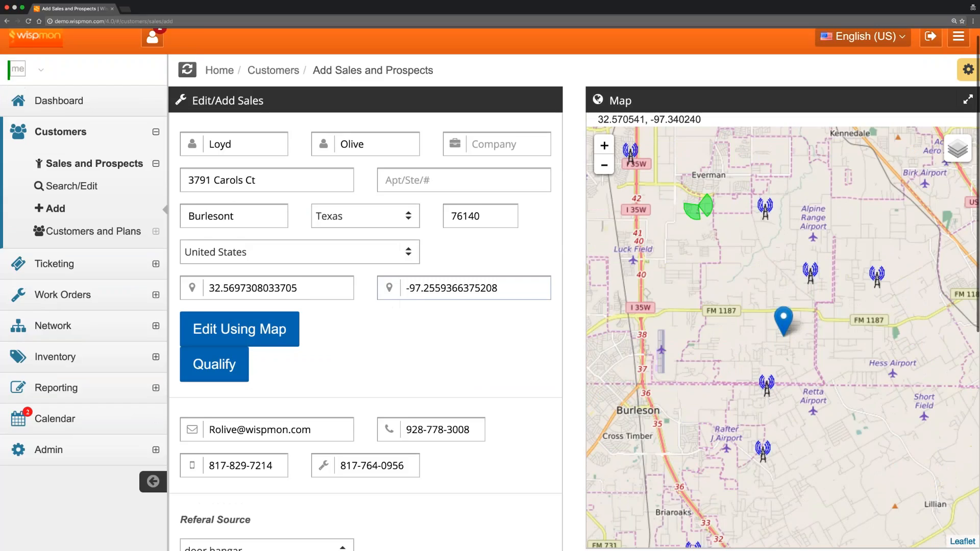
{"action": "left_click", "coordinate": [245, 144]}
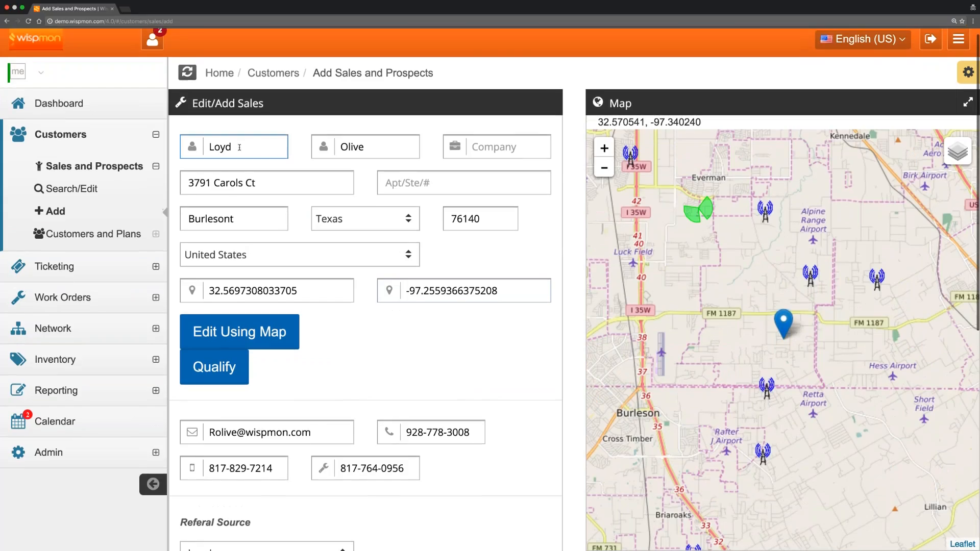
{"action": "left_click", "coordinate": [376, 144]}
{"action": "left_click", "coordinate": [273, 182]}
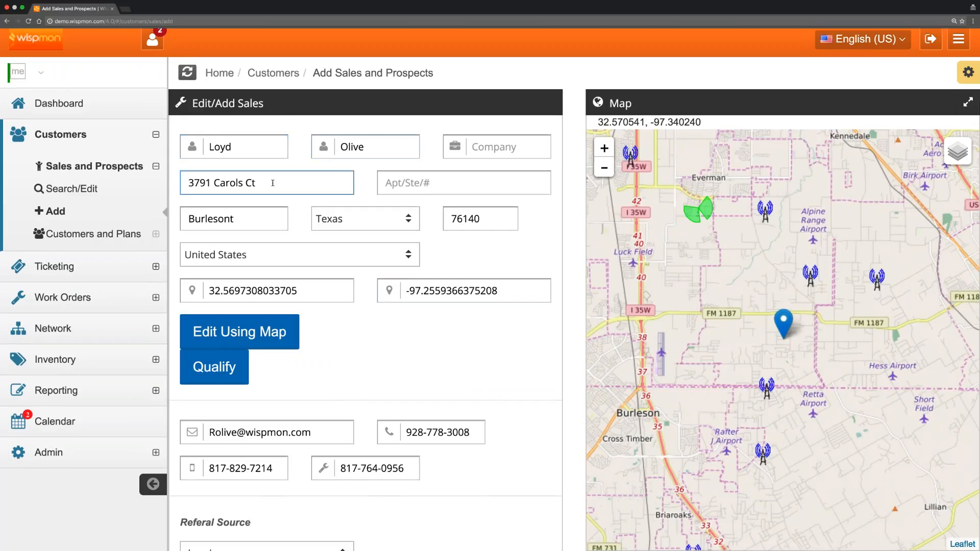
{"action": "left_click", "coordinate": [276, 218]}
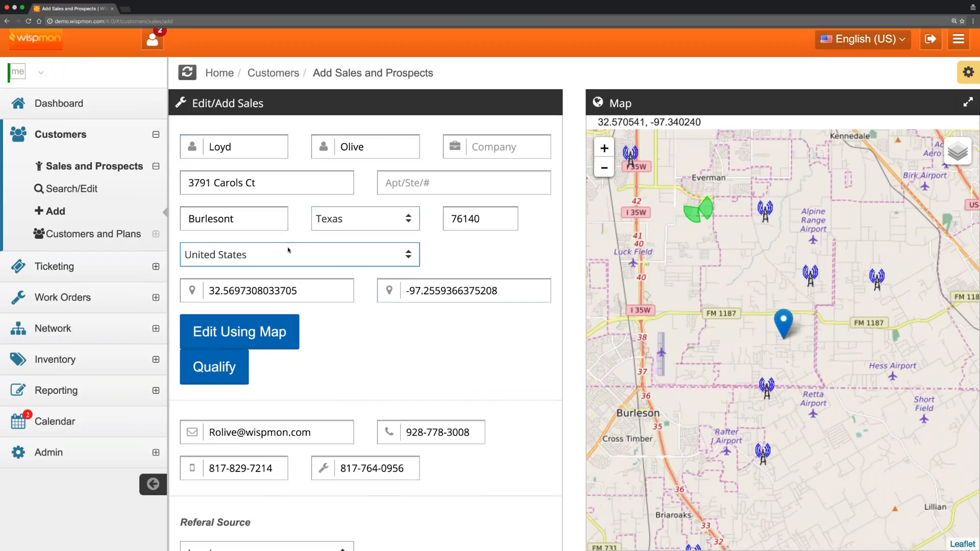
{"action": "scroll", "coordinate": [288, 249], "scroll_direction": "down", "scroll_amount": 1}
{"action": "scroll", "coordinate": [490, 290], "scroll_direction": "down", "scroll_amount": 5}
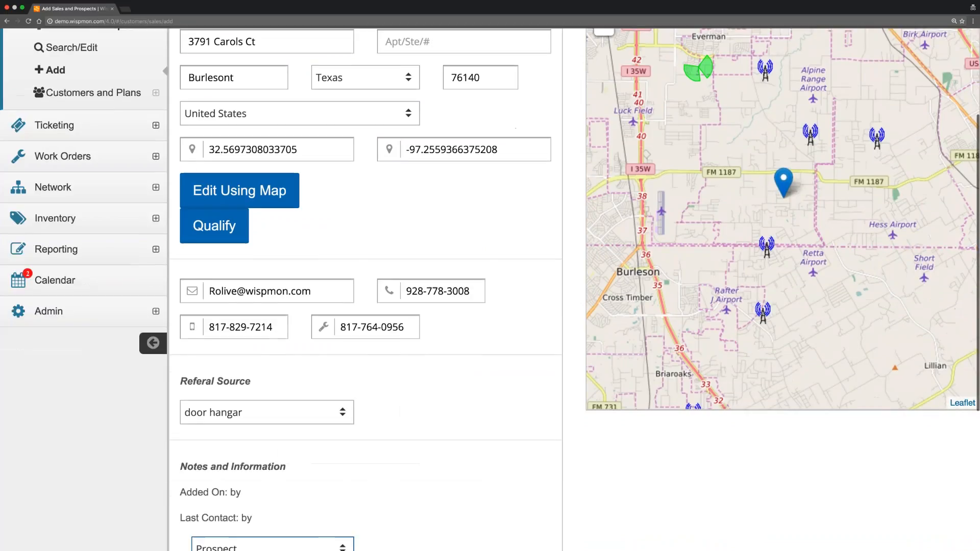
{"action": "left_click", "coordinate": [449, 145]}
{"action": "key", "text": "Tab"}
{"action": "key", "text": "Tab"}
{"action": "key", "text": "Tab"}
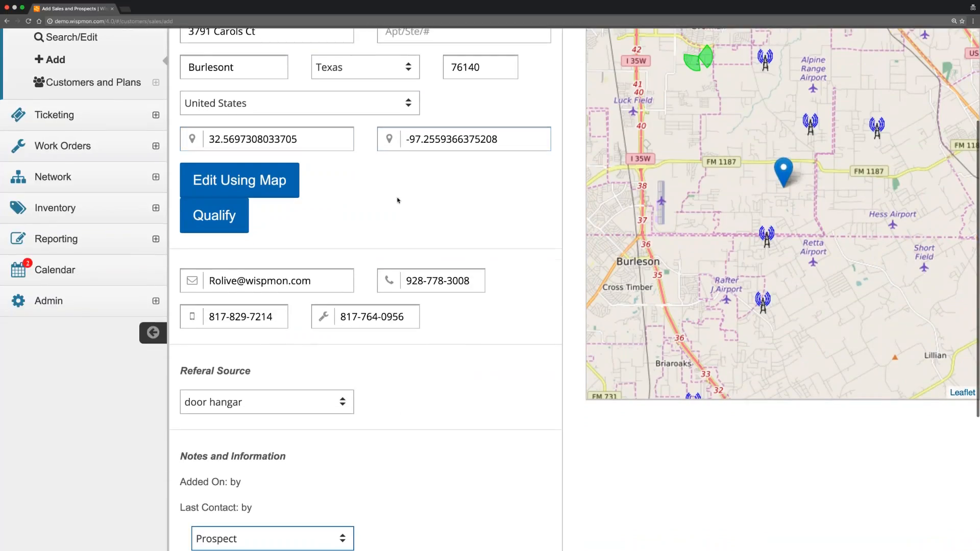
{"action": "scroll", "coordinate": [399, 202], "scroll_direction": "down", "scroll_amount": 3}
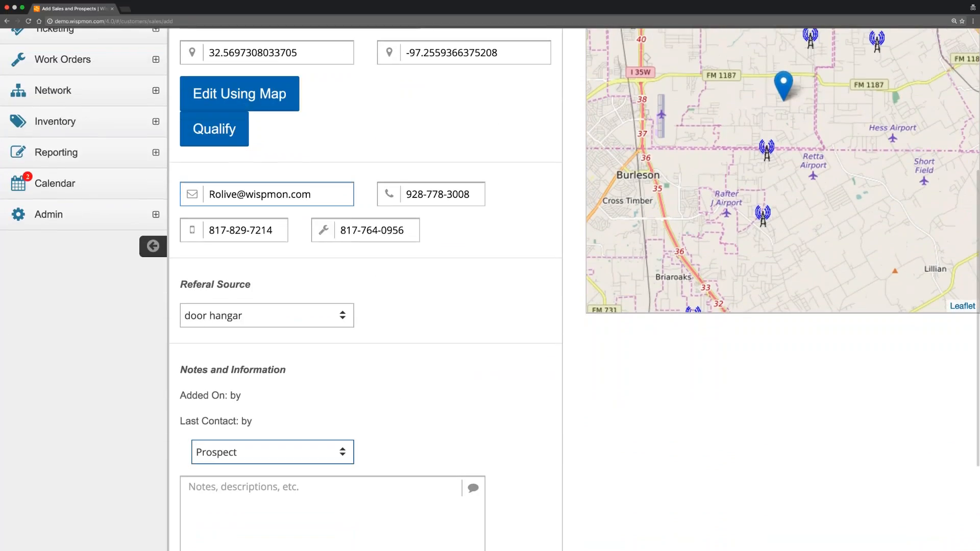
{"action": "key", "text": "Tab"}
{"action": "key", "text": "Tab"}
{"action": "key", "text": "Tab"}
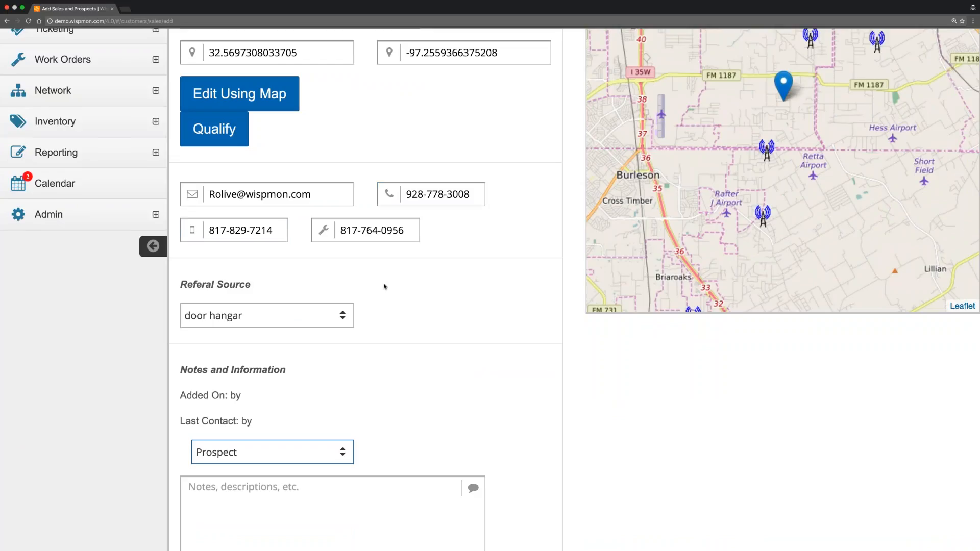
{"action": "key", "text": "Tab"}
{"action": "scroll", "coordinate": [280, 260], "scroll_direction": "down", "scroll_amount": 3}
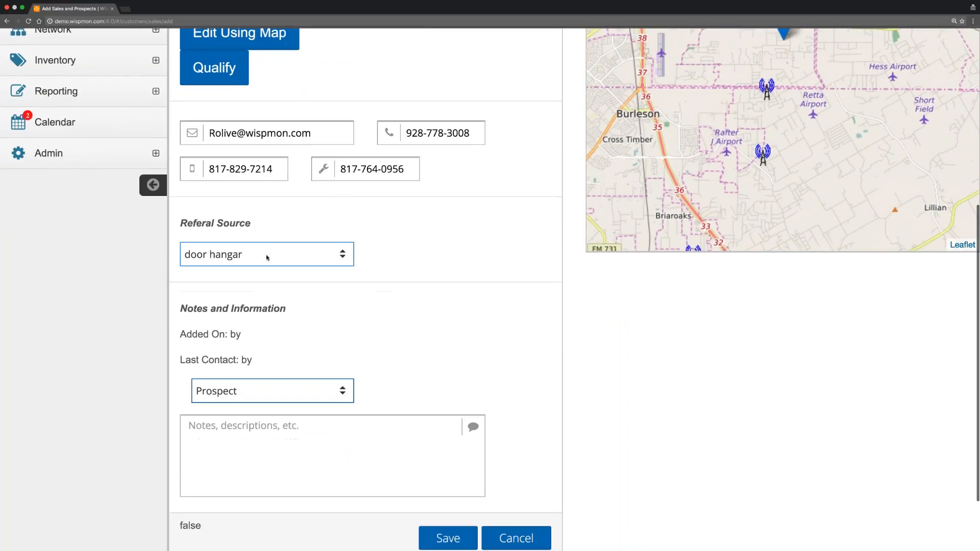
Confirm door hangar and Prospect again, then save the sales contact.
{"action": "left_click", "coordinate": [266, 257]}
{"action": "left_click", "coordinate": [414, 271]}
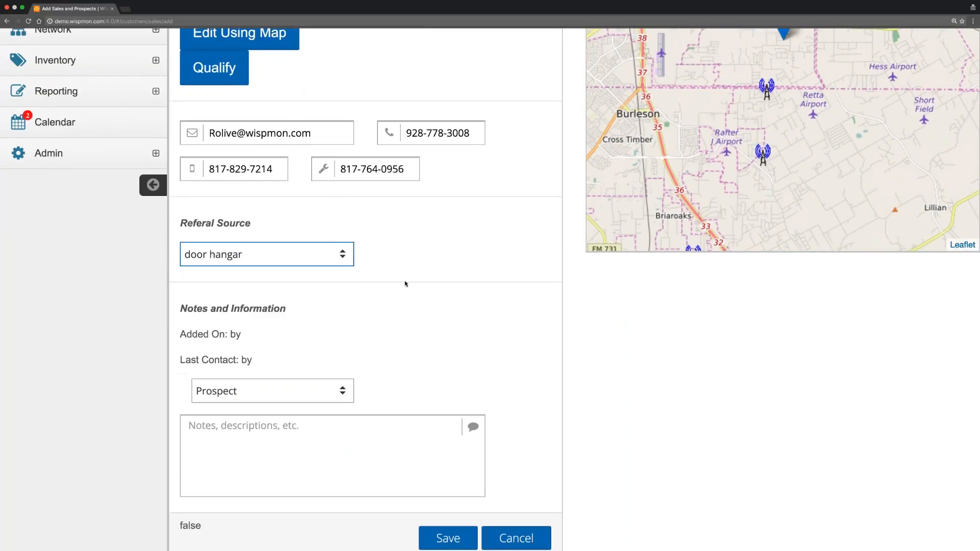
{"action": "left_click", "coordinate": [256, 399]}
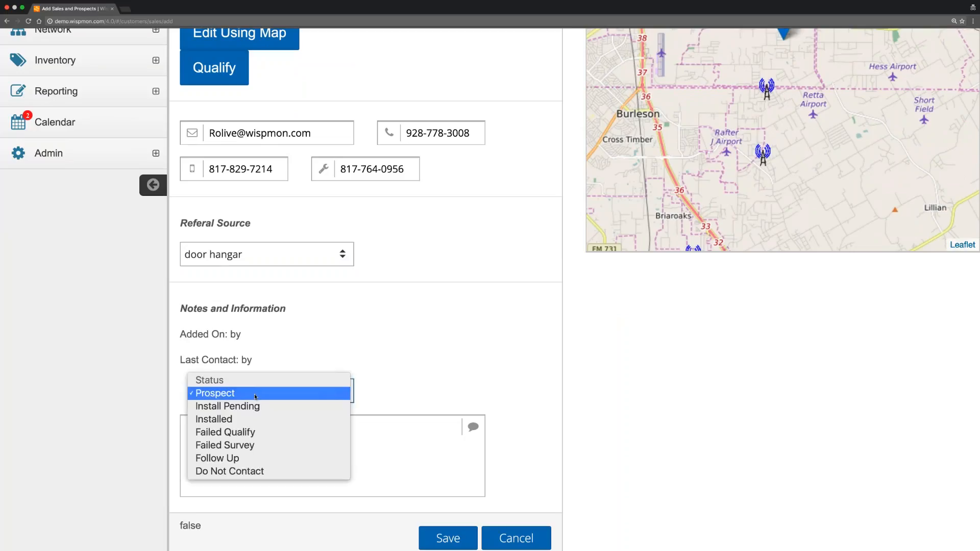
{"action": "left_click", "coordinate": [328, 324]}
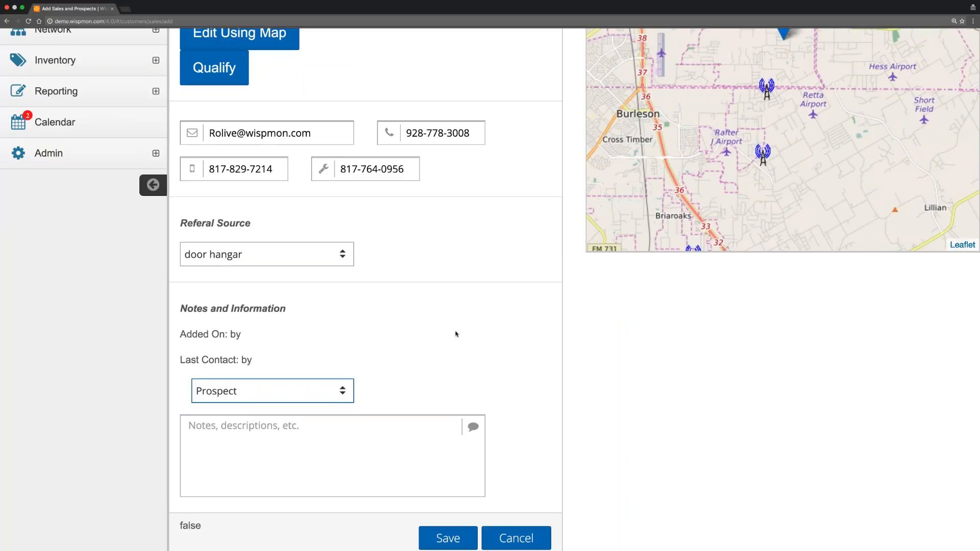
{"action": "left_click", "coordinate": [448, 538]}
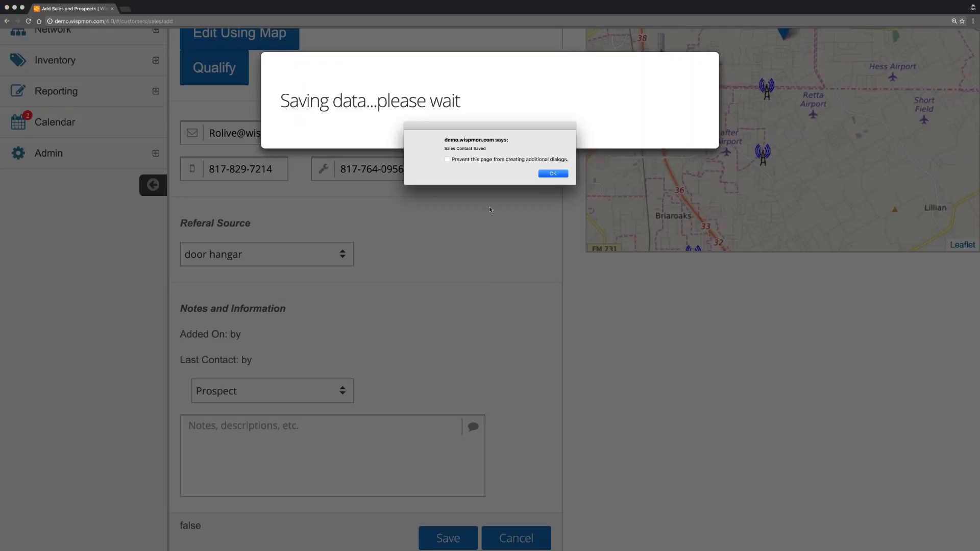
Dismiss the 'Sales Contact Saved' alert and scroll through the reloaded Edit/Add Sales form.
{"action": "left_click", "coordinate": [552, 173]}
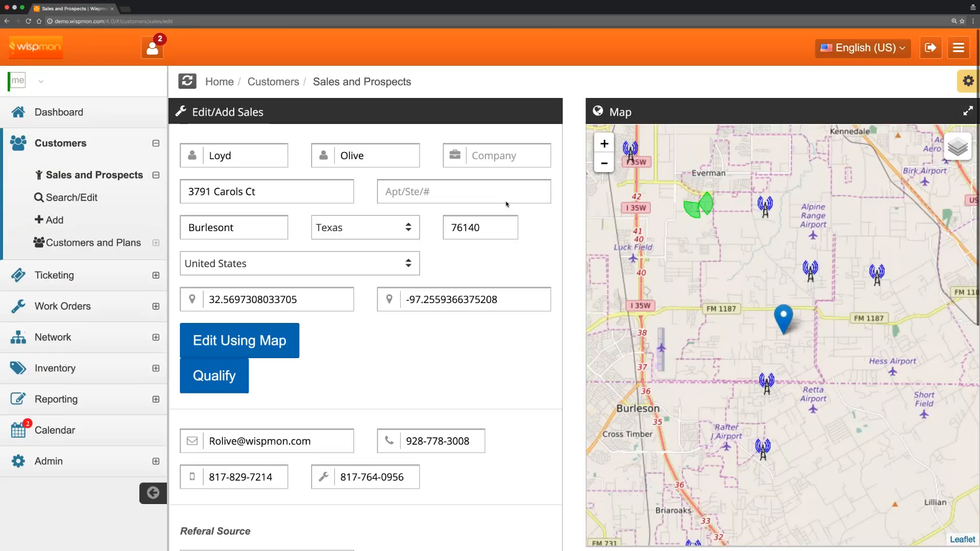
{"action": "left_click", "coordinate": [507, 203]}
{"action": "left_click", "coordinate": [459, 300]}
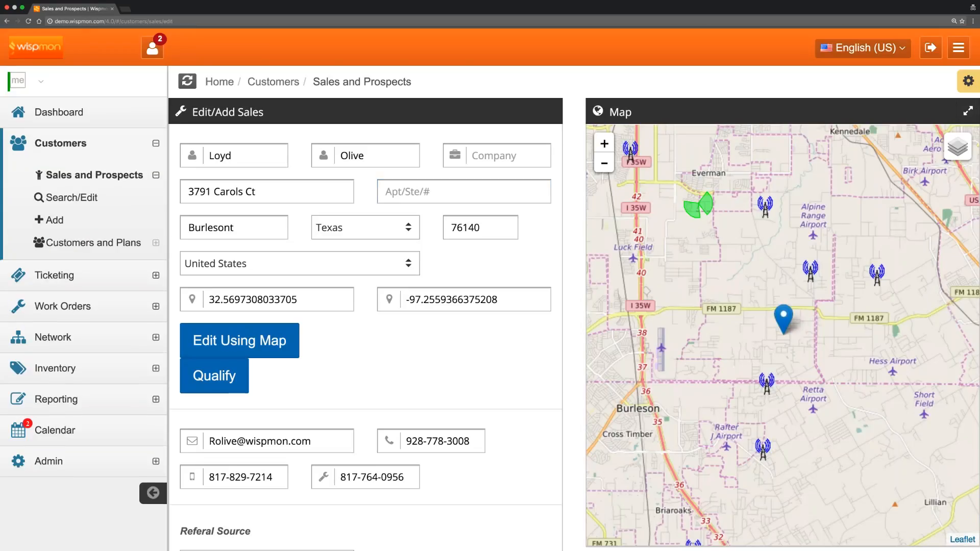
{"action": "scroll", "coordinate": [490, 290], "scroll_direction": "down", "scroll_amount": 1}
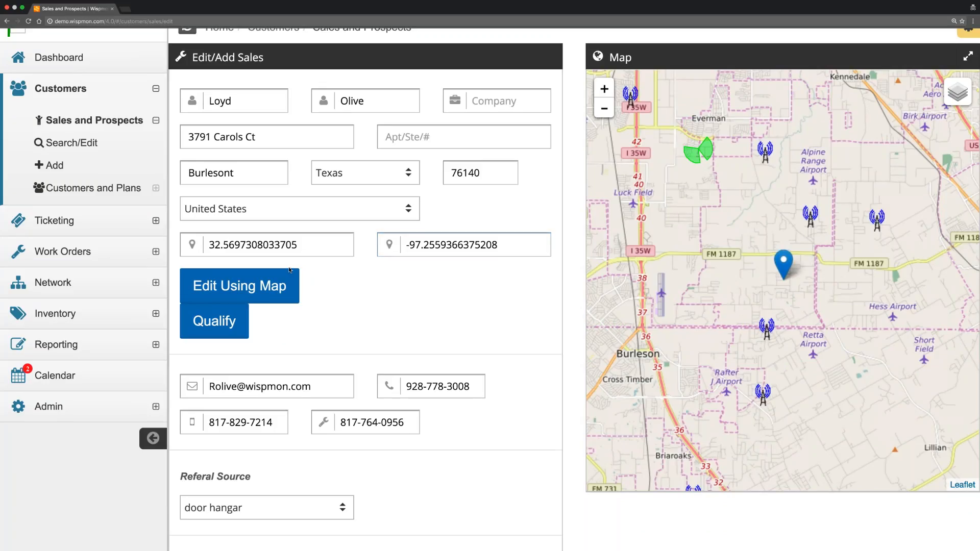
{"action": "left_click", "coordinate": [239, 286]}
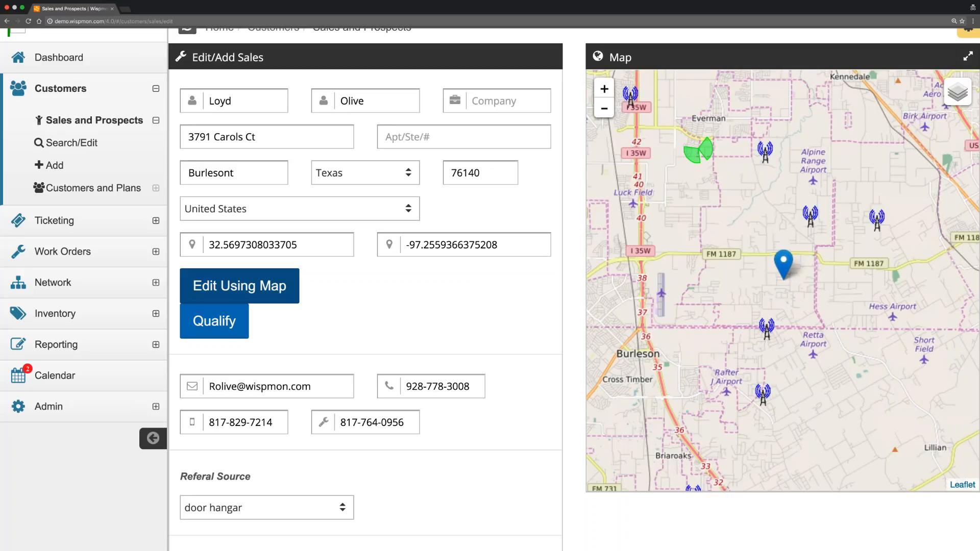
{"action": "left_click", "coordinate": [239, 286]}
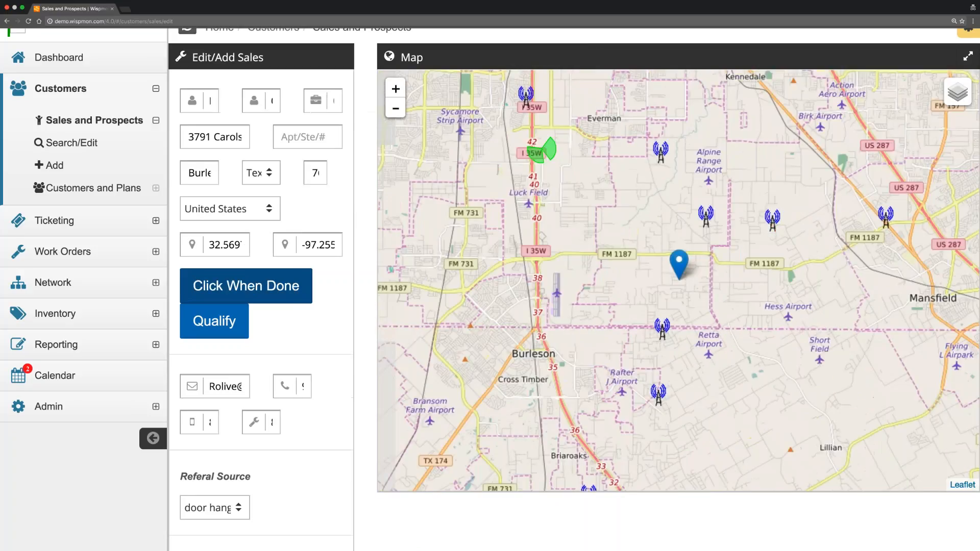
{"action": "mouse_move", "coordinate": [950, 102]}
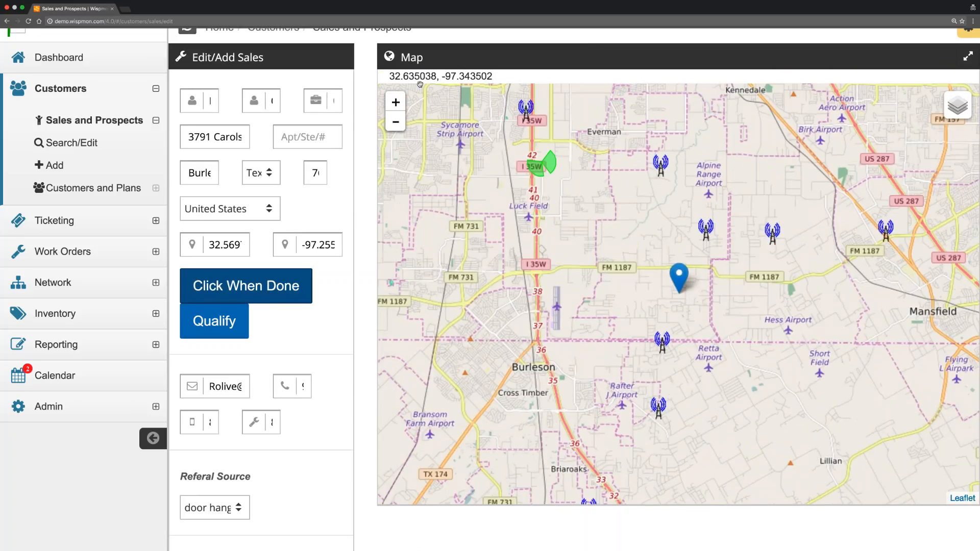
{"action": "scroll", "coordinate": [456, 148], "scroll_direction": "up", "scroll_amount": 3}
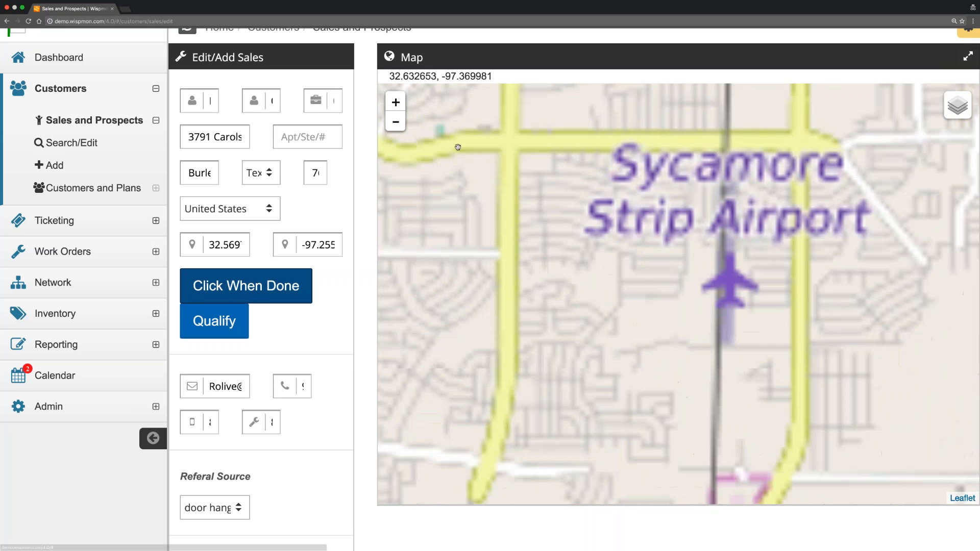
{"action": "scroll", "coordinate": [456, 148], "scroll_direction": "down", "scroll_amount": 5}
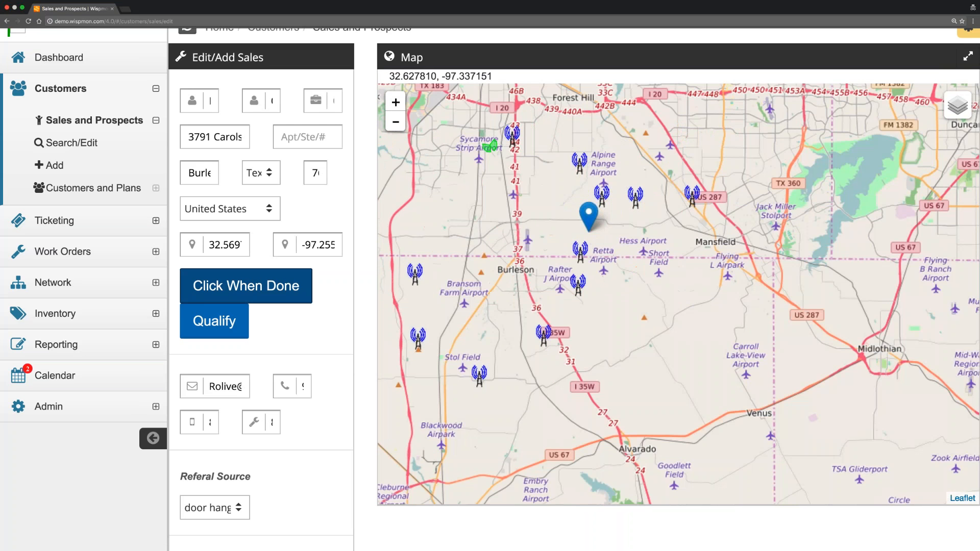
{"action": "left_click_drag", "start_coordinate": [497, 159], "coordinate": [565, 200]}
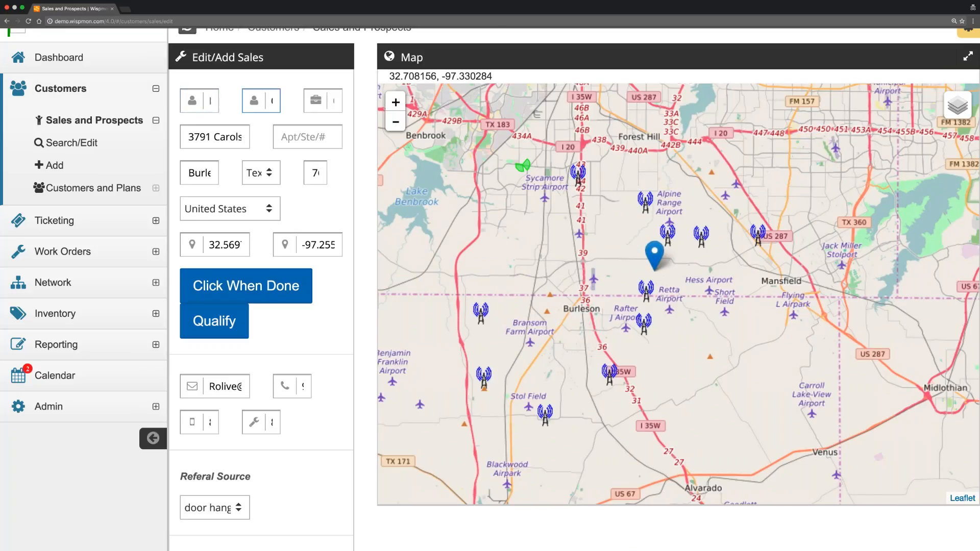
{"action": "scroll", "coordinate": [294, 90], "scroll_direction": "up", "scroll_amount": 1}
{"action": "scroll", "coordinate": [294, 91], "scroll_direction": "up", "scroll_amount": 3}
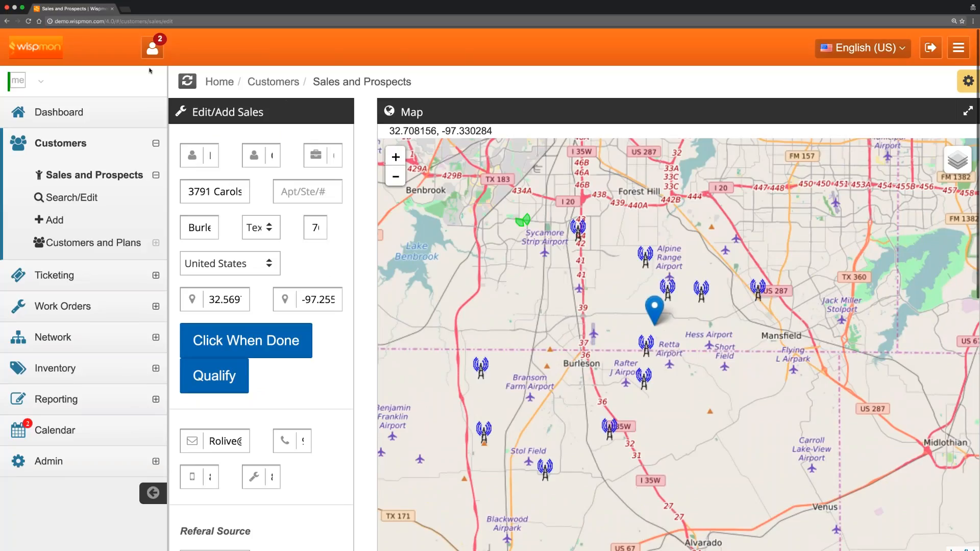
Reload the page and go to Customers > Sales and Prospects > Search/Edit.
{"action": "left_click", "coordinate": [28, 21]}
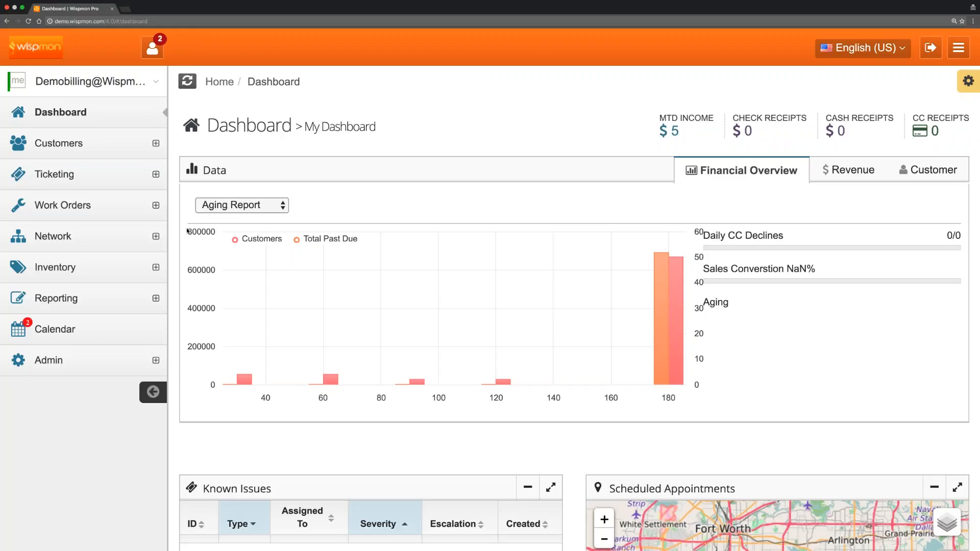
{"action": "left_click", "coordinate": [77, 144]}
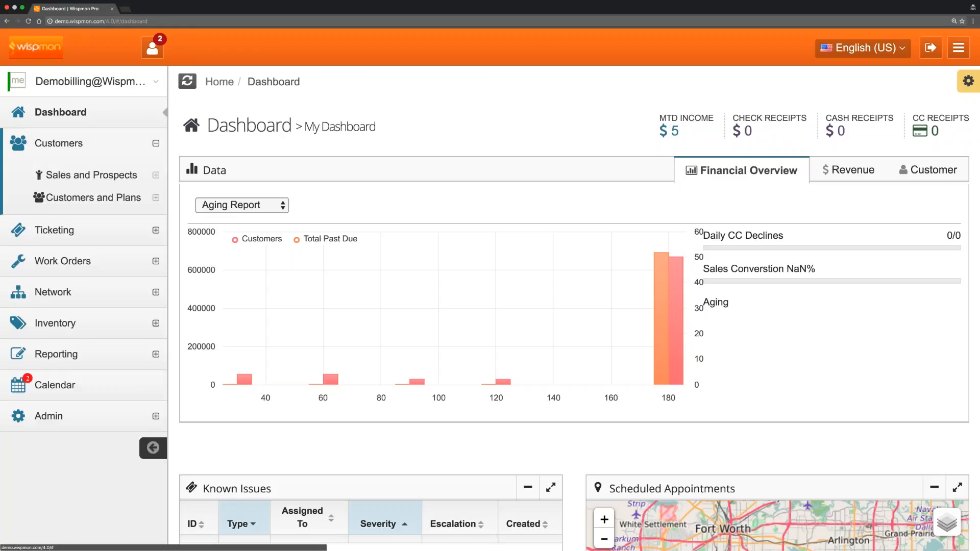
{"action": "left_click", "coordinate": [89, 175]}
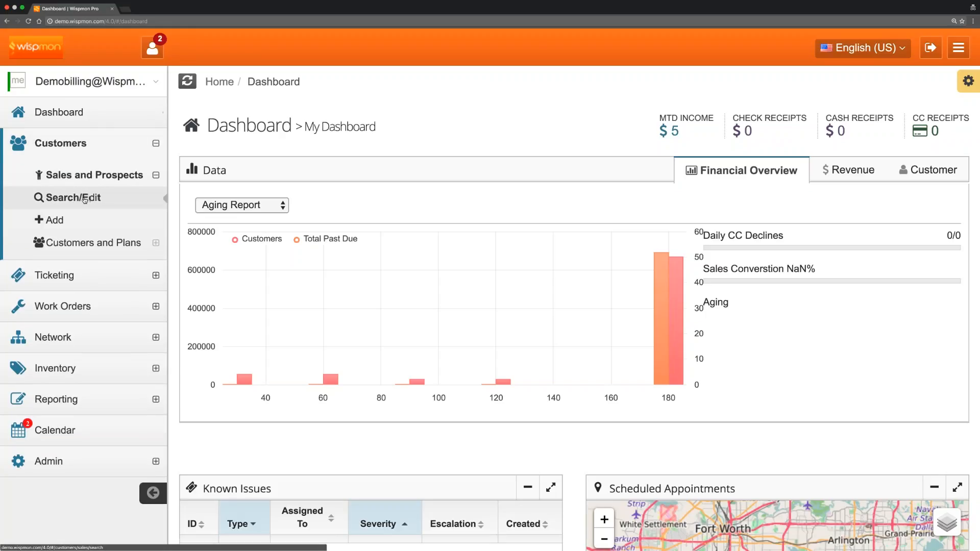
{"action": "left_click", "coordinate": [85, 199]}
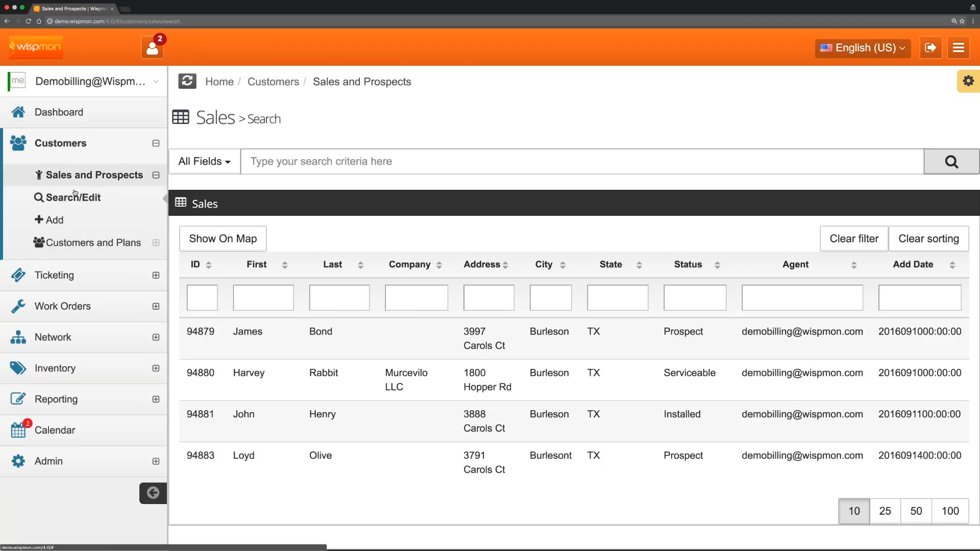
Open the last prospect in the Sales search list on the Edit/Add Sales page.
{"action": "scroll", "coordinate": [76, 200], "scroll_direction": "down", "scroll_amount": 1}
{"action": "scroll", "coordinate": [76, 200], "scroll_direction": "down", "scroll_amount": 1}
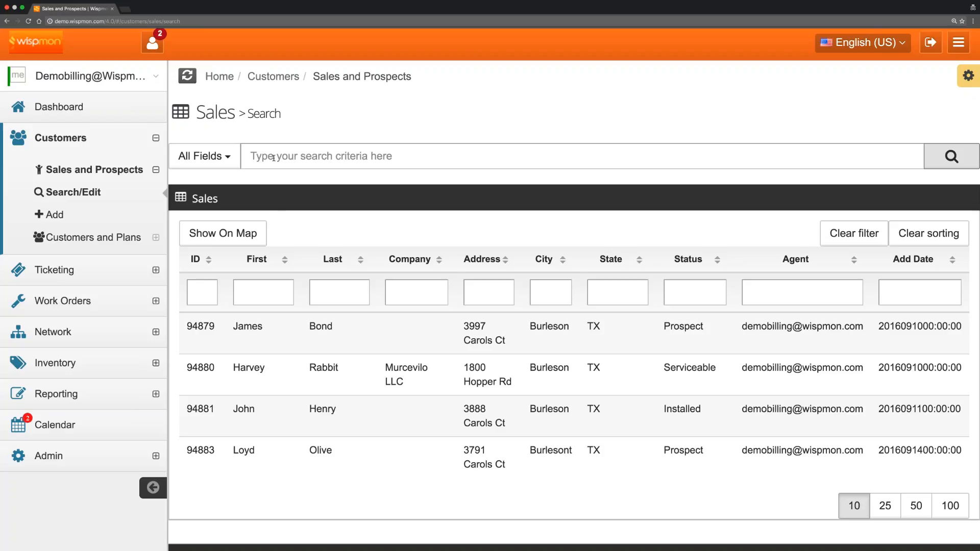
{"action": "left_click", "coordinate": [352, 456]}
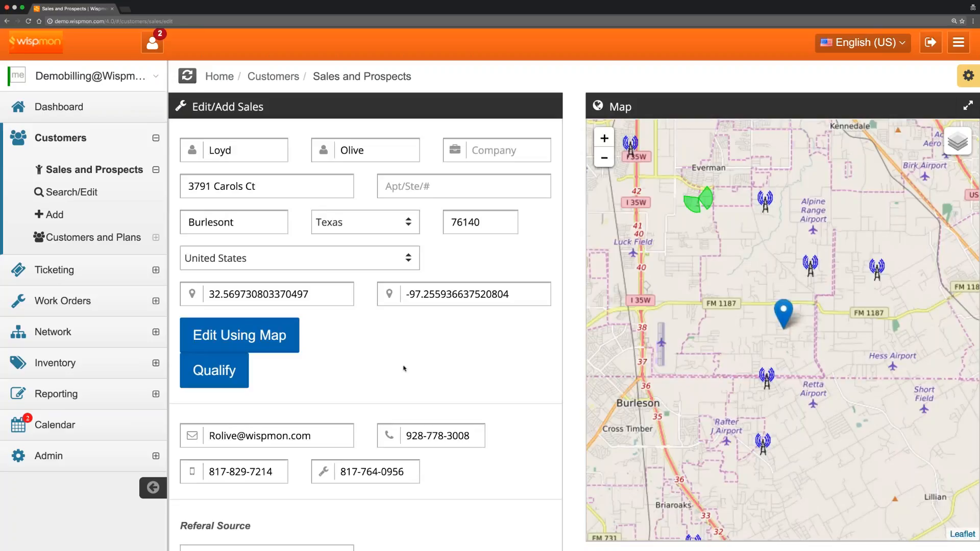
{"action": "mouse_move", "coordinate": [955, 145]}
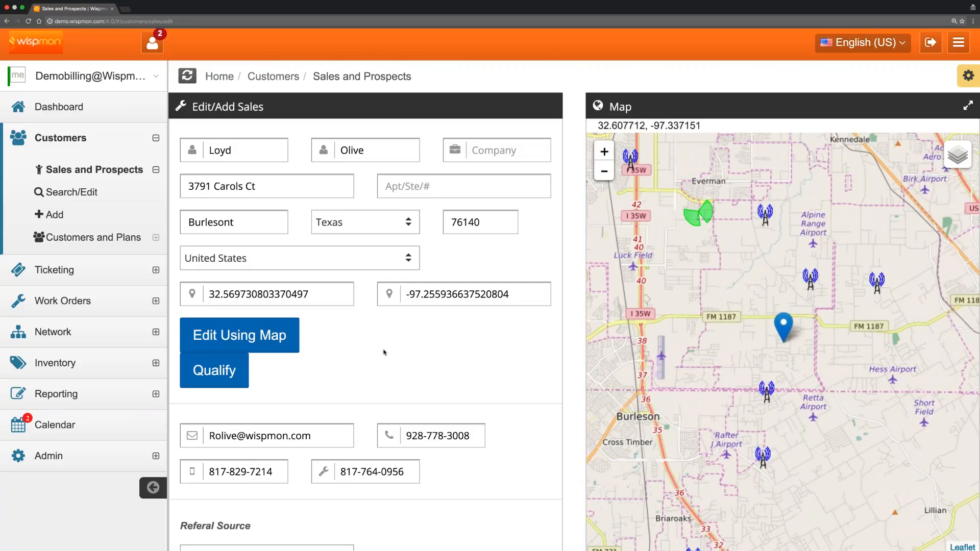
Start map editing in Hybrid satellite view, zoomed in on the pin's street.
{"action": "left_click", "coordinate": [241, 335]}
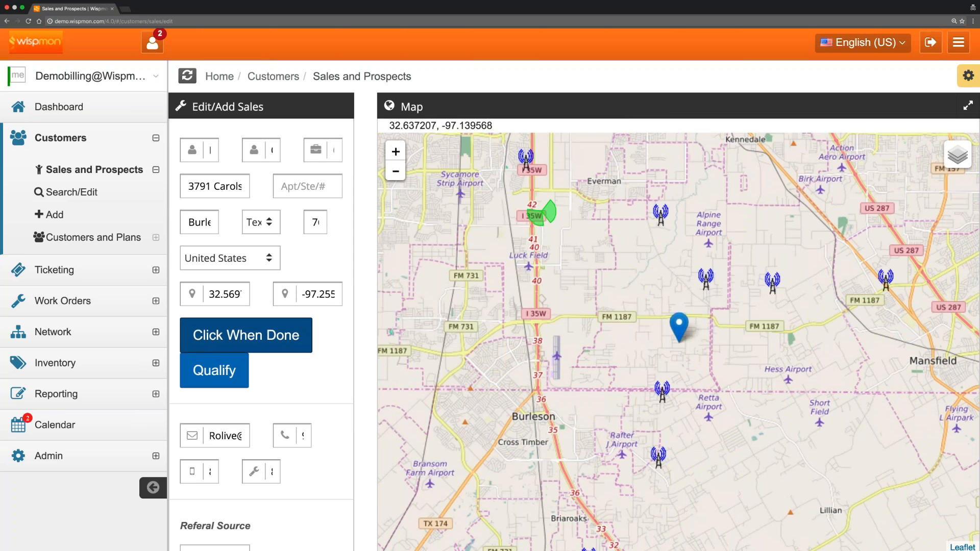
{"action": "left_click", "coordinate": [949, 152]}
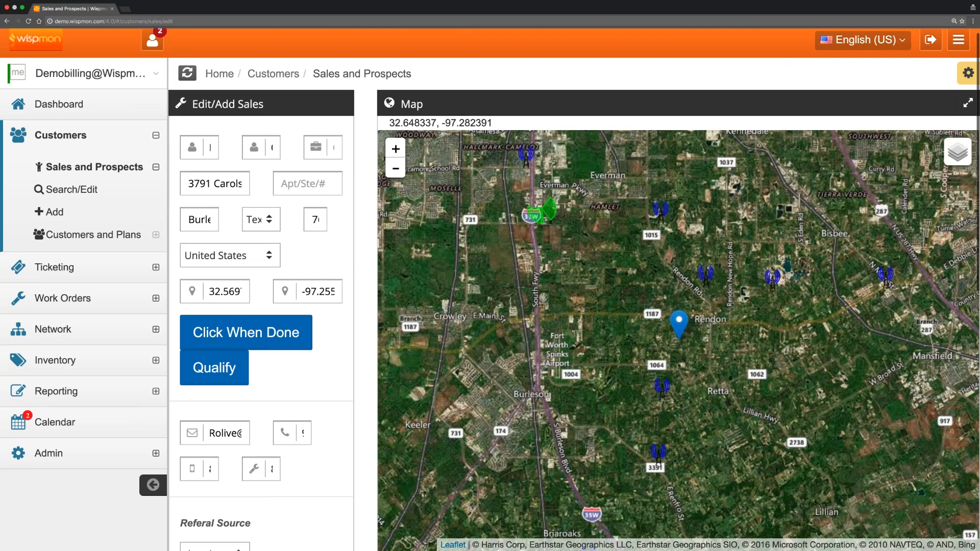
{"action": "left_click", "coordinate": [395, 148]}
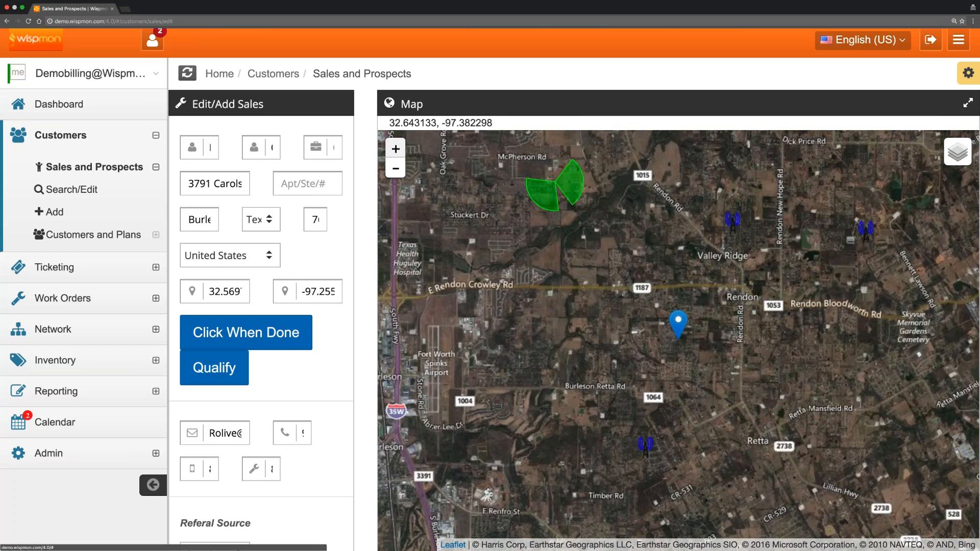
{"action": "left_click", "coordinate": [396, 149]}
{"action": "left_click", "coordinate": [395, 148]}
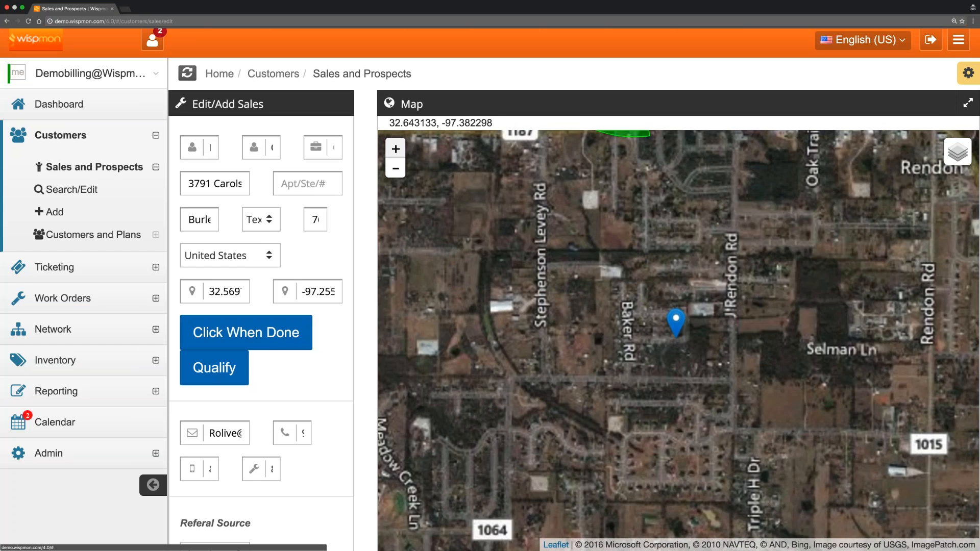
{"action": "left_click", "coordinate": [396, 148]}
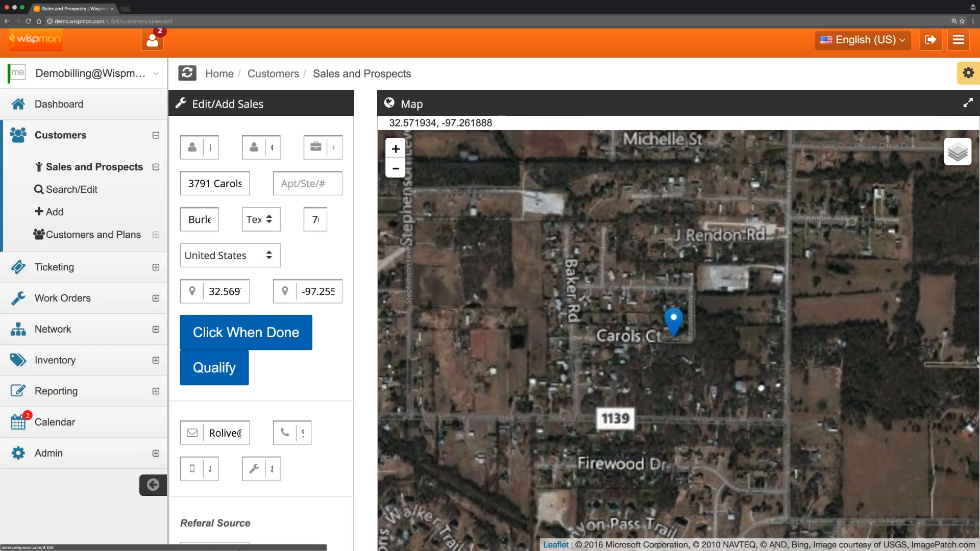
{"action": "left_click_drag", "start_coordinate": [493, 275], "coordinate": [594, 262]}
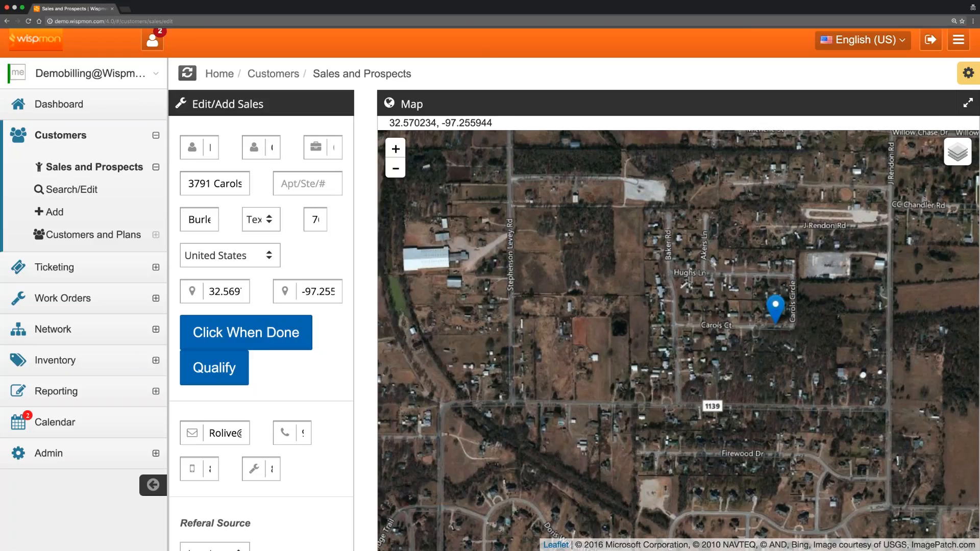
Drag the pin onto the house in the field north of road 1139.
{"action": "left_click_drag", "start_coordinate": [776, 306], "coordinate": [594, 338]}
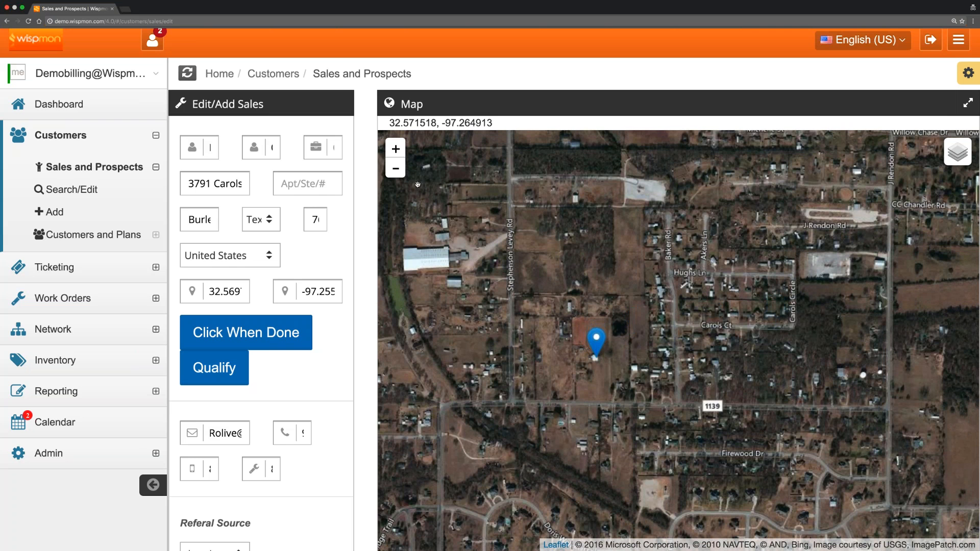
{"action": "left_click", "coordinate": [396, 149]}
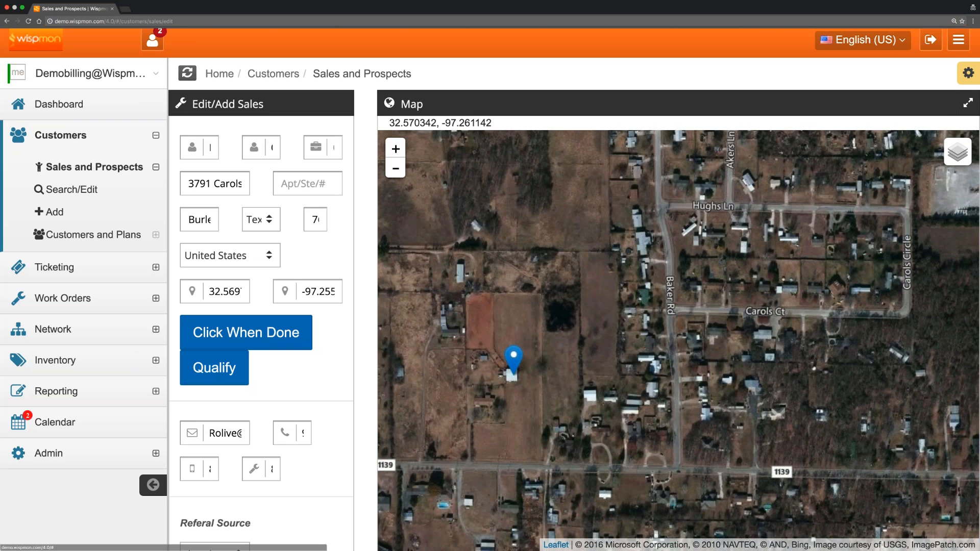
{"action": "left_click_drag", "start_coordinate": [599, 339], "coordinate": [696, 308]}
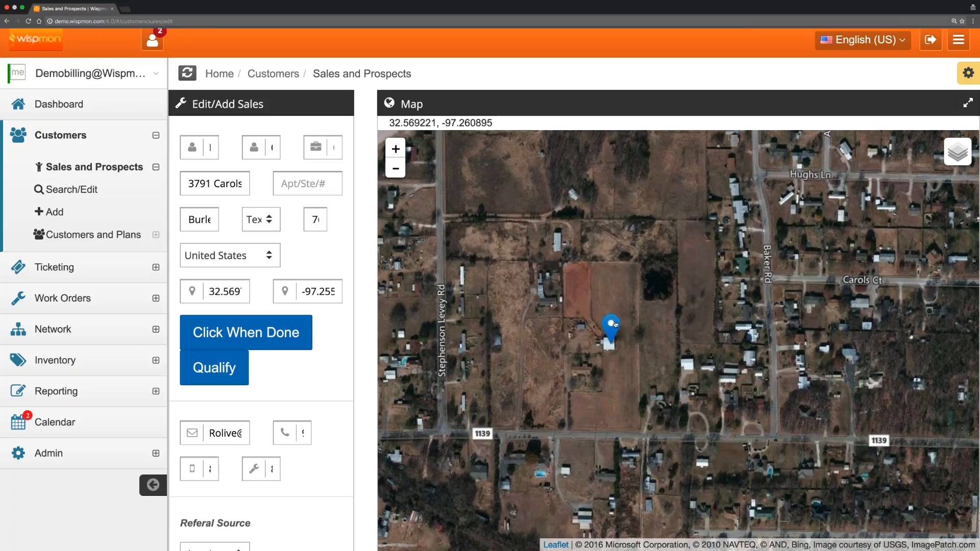
{"action": "left_click_drag", "start_coordinate": [616, 324], "coordinate": [618, 322]}
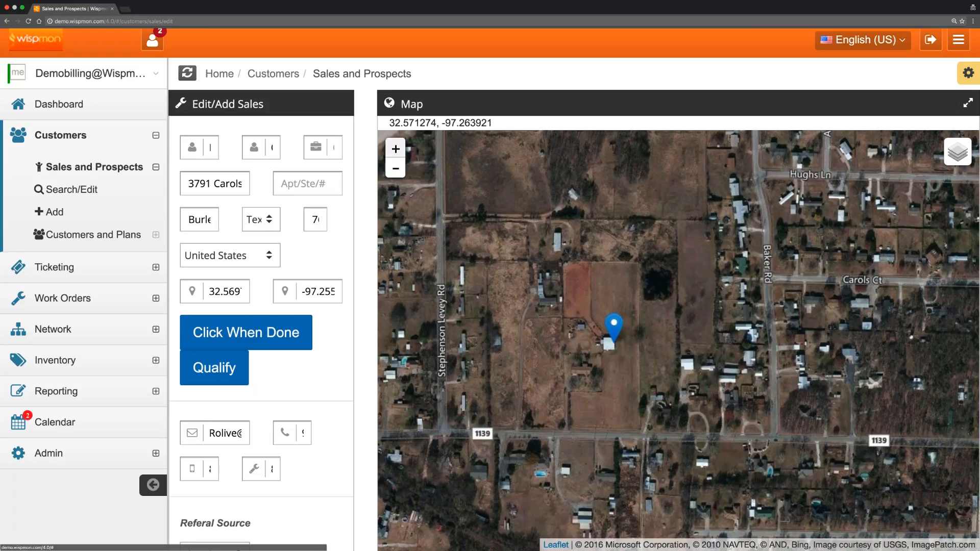
{"action": "left_click", "coordinate": [396, 149]}
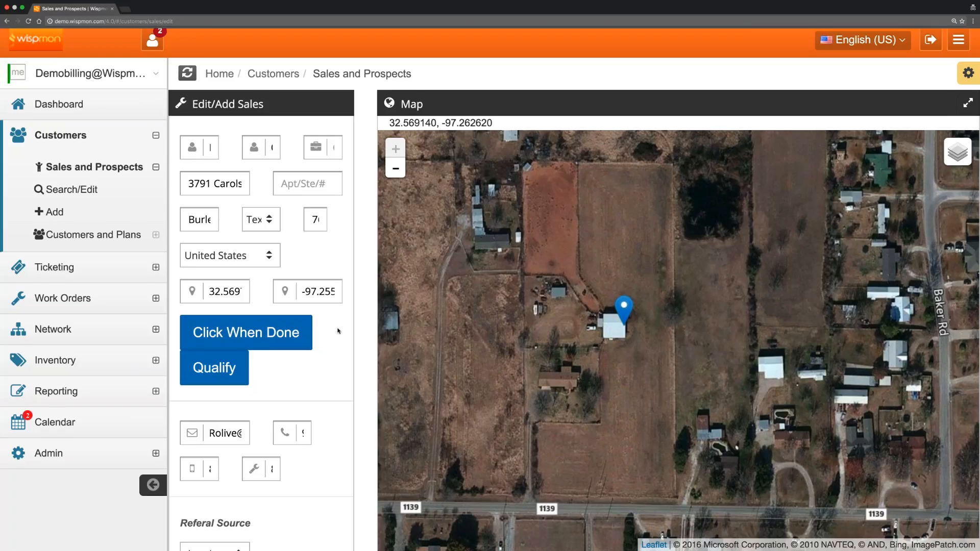
{"action": "scroll", "coordinate": [337, 331], "scroll_direction": "down", "scroll_amount": 1}
{"action": "scroll", "coordinate": [338, 330], "scroll_direction": "down", "scroll_amount": 1}
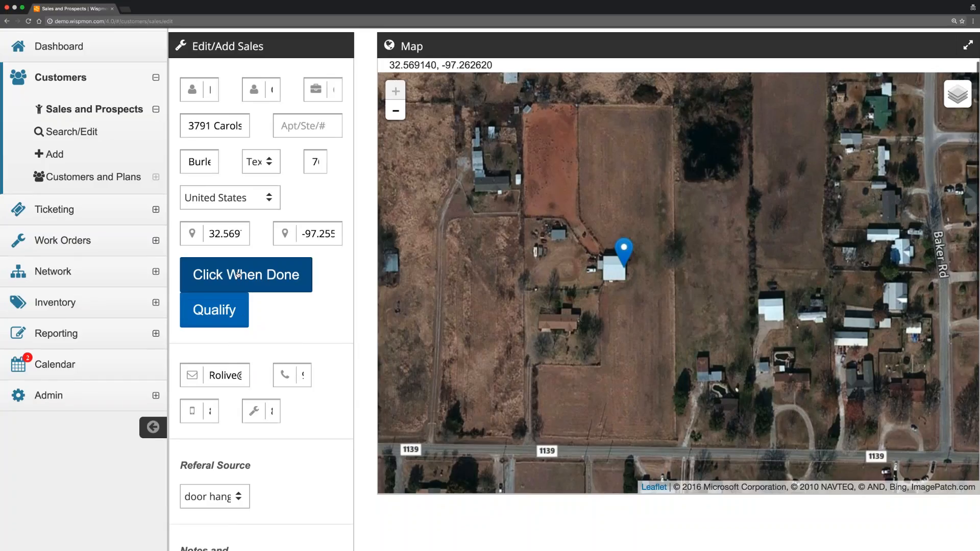
Finish map editing, giving latitude 32.56895894136527 and longitude -97.26091146469116.
{"action": "left_click", "coordinate": [237, 274]}
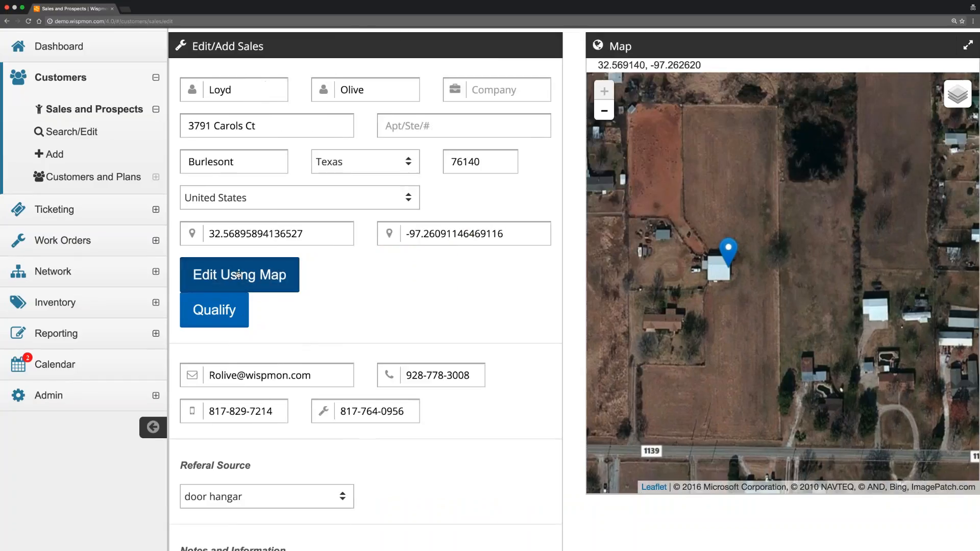
{"action": "left_click_drag", "start_coordinate": [306, 234], "coordinate": [207, 234]}
{"action": "left_click_drag", "start_coordinate": [505, 234], "coordinate": [409, 234]}
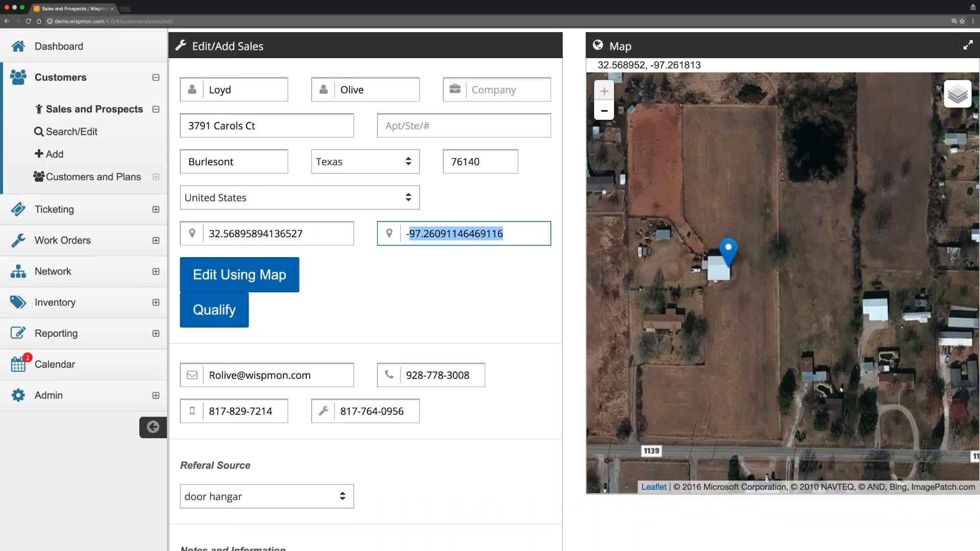
{"action": "left_click_drag", "start_coordinate": [734, 291], "coordinate": [784, 272]}
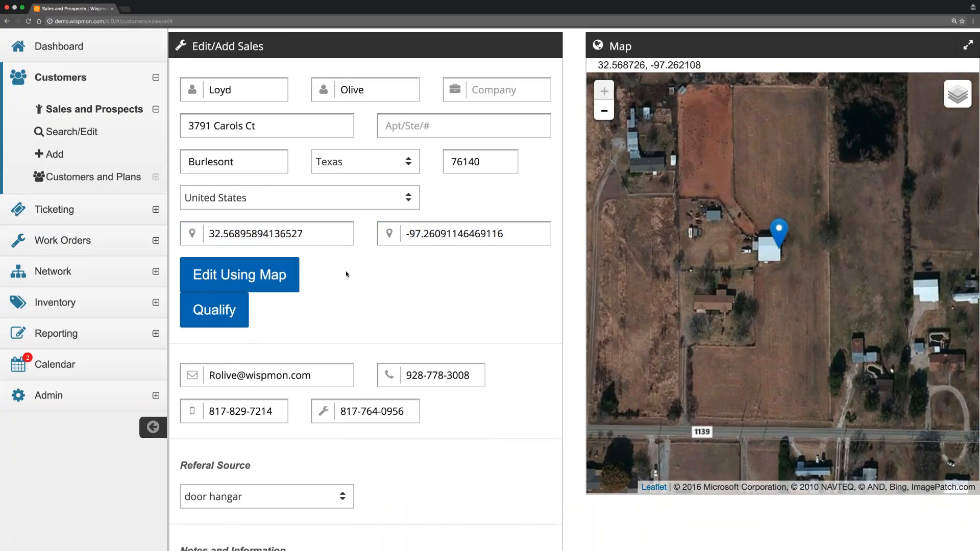
{"action": "left_click", "coordinate": [217, 311]}
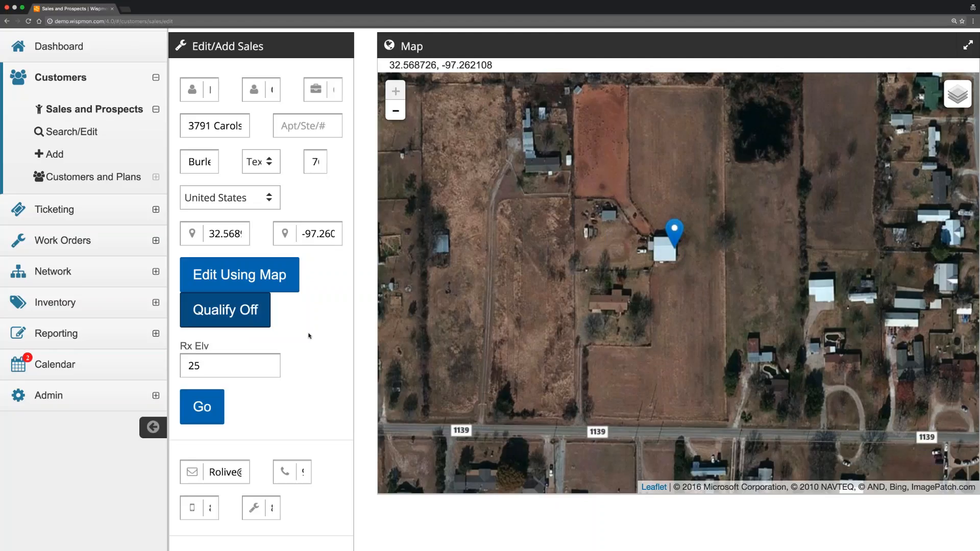
{"action": "scroll", "coordinate": [309, 336], "scroll_direction": "down", "scroll_amount": 2}
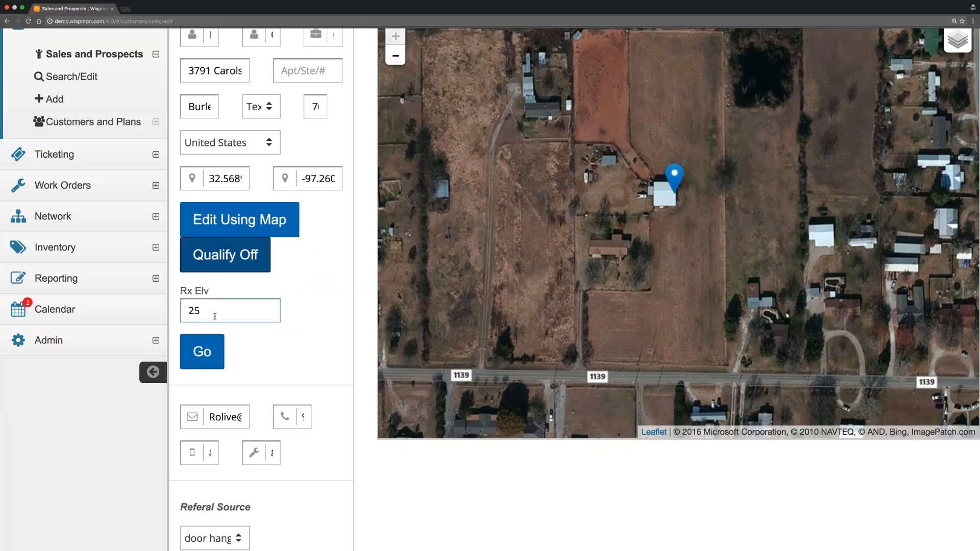
{"action": "left_click_drag", "start_coordinate": [221, 313], "coordinate": [183, 308]}
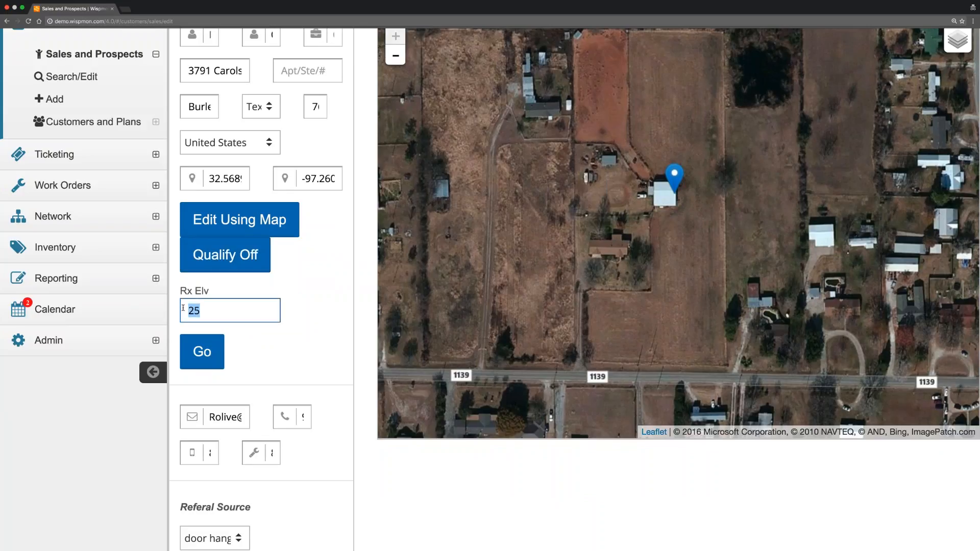
{"action": "type", "text": "35"}
{"action": "left_click", "coordinate": [201, 350]}
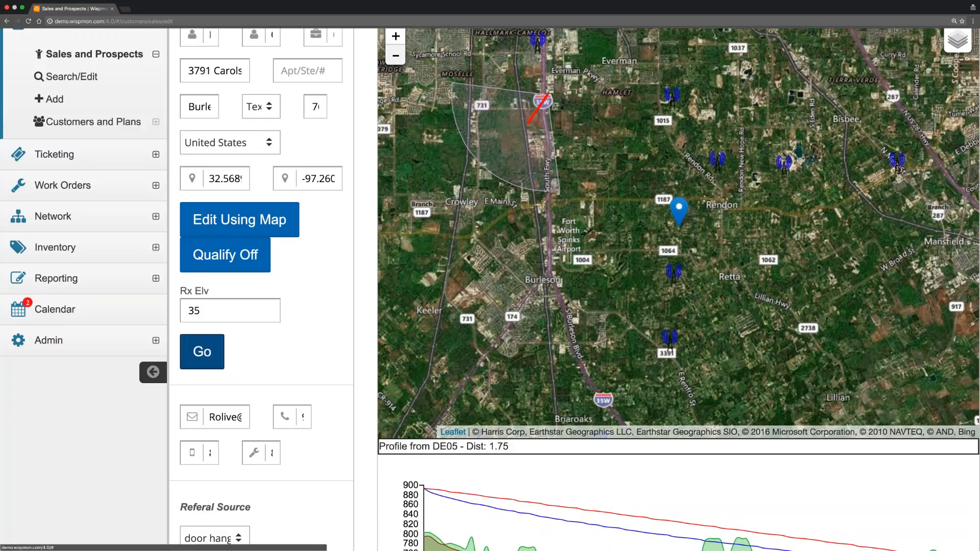
{"action": "mouse_move", "coordinate": [953, 42]}
{"action": "left_click", "coordinate": [925, 57]}
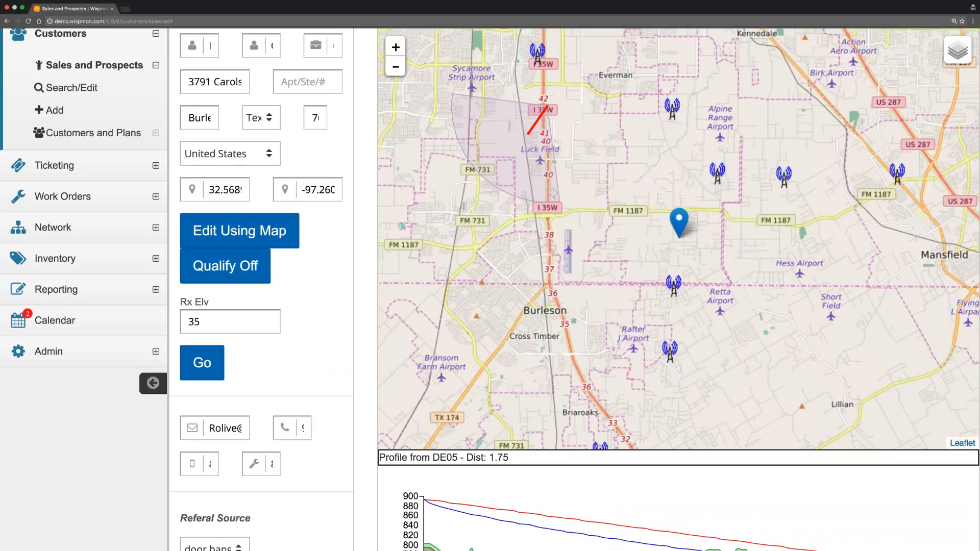
{"action": "scroll", "coordinate": [659, 263], "scroll_direction": "down", "scroll_amount": 5}
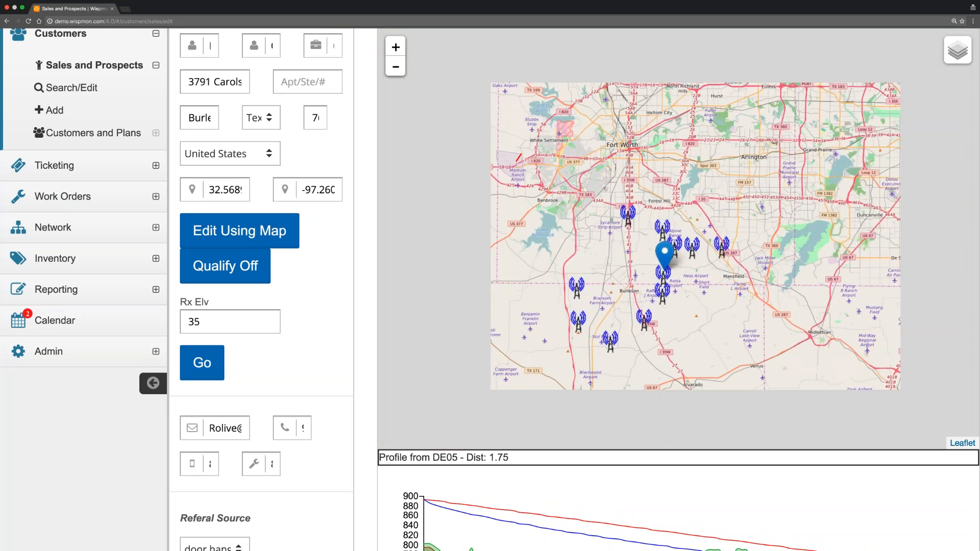
{"action": "scroll", "coordinate": [660, 284], "scroll_direction": "up", "scroll_amount": 5}
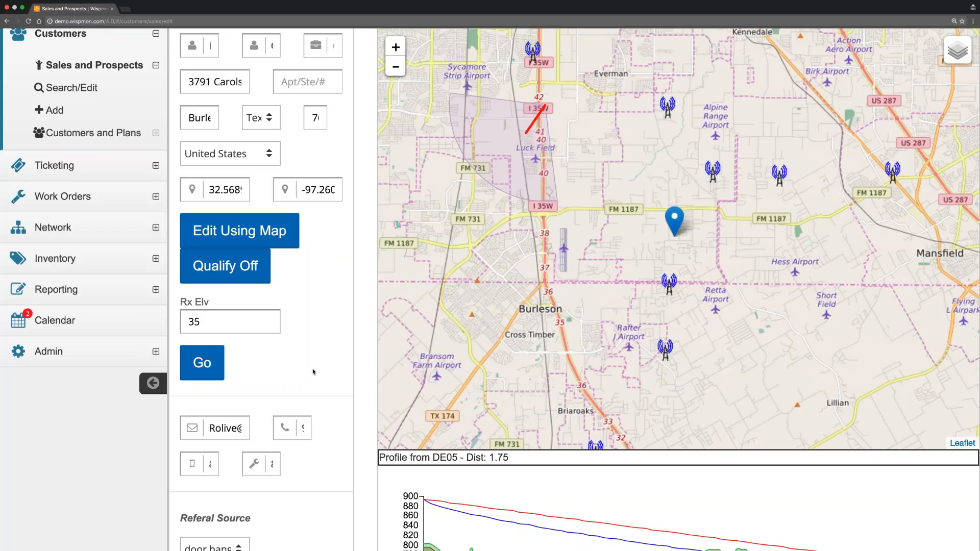
{"action": "scroll", "coordinate": [315, 371], "scroll_direction": "down", "scroll_amount": 3}
{"action": "scroll", "coordinate": [315, 371], "scroll_direction": "down", "scroll_amount": 3}
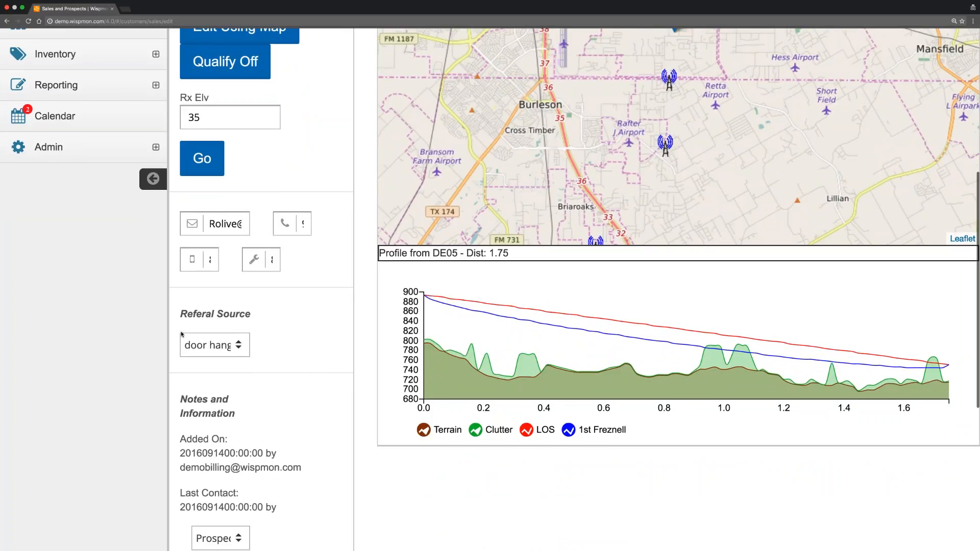
{"action": "scroll", "coordinate": [317, 169], "scroll_direction": "up", "scroll_amount": 2}
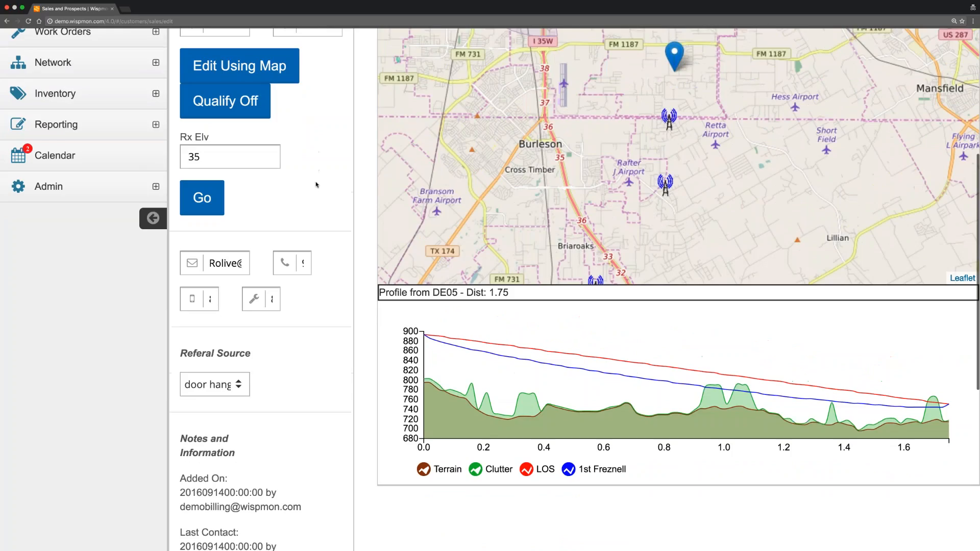
{"action": "scroll", "coordinate": [317, 186], "scroll_direction": "up", "scroll_amount": 2}
{"action": "scroll", "coordinate": [390, 105], "scroll_direction": "up", "scroll_amount": 1}
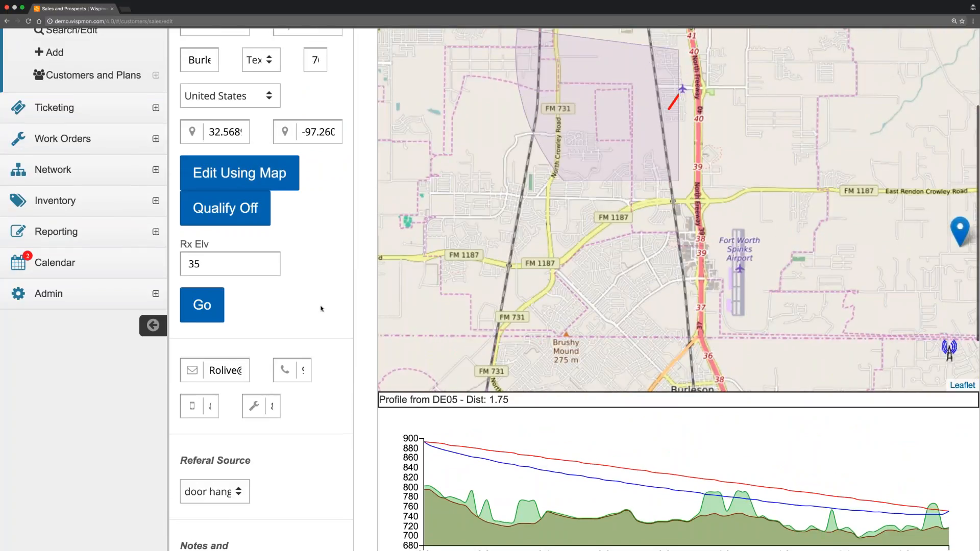
{"action": "scroll", "coordinate": [315, 305], "scroll_direction": "down", "scroll_amount": 1}
{"action": "scroll", "coordinate": [315, 304], "scroll_direction": "down", "scroll_amount": 5}
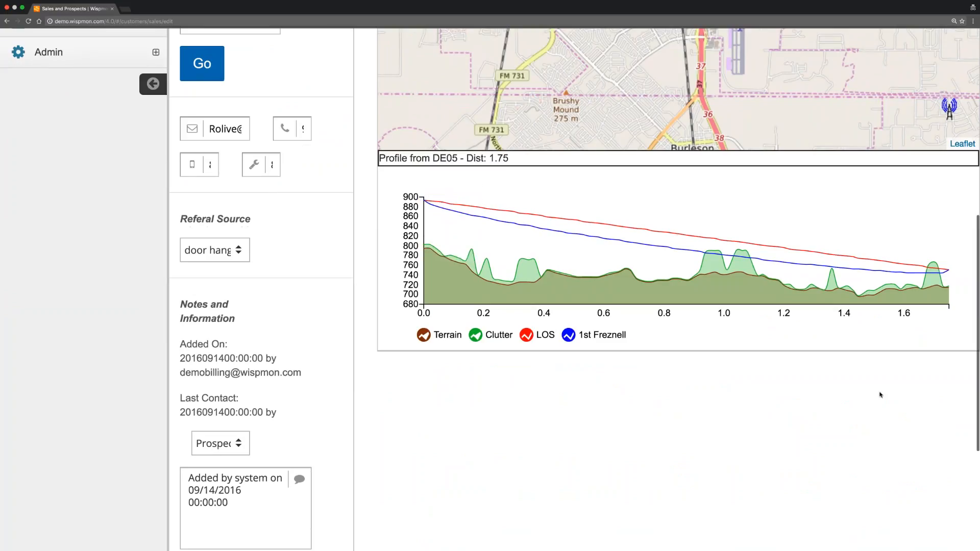
{"action": "mouse_move", "coordinate": [949, 287]}
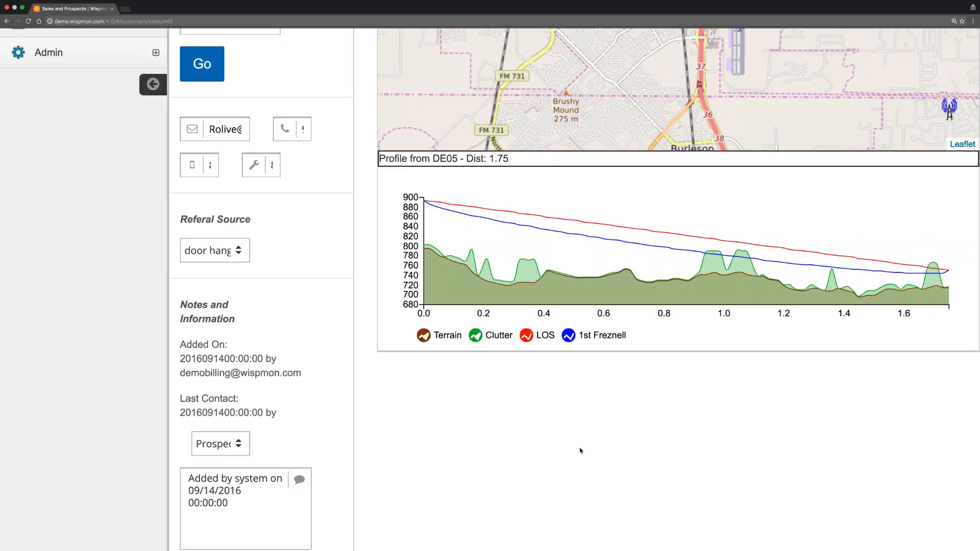
{"action": "scroll", "coordinate": [349, 322], "scroll_direction": "up", "scroll_amount": 1}
{"action": "scroll", "coordinate": [348, 321], "scroll_direction": "up", "scroll_amount": 1}
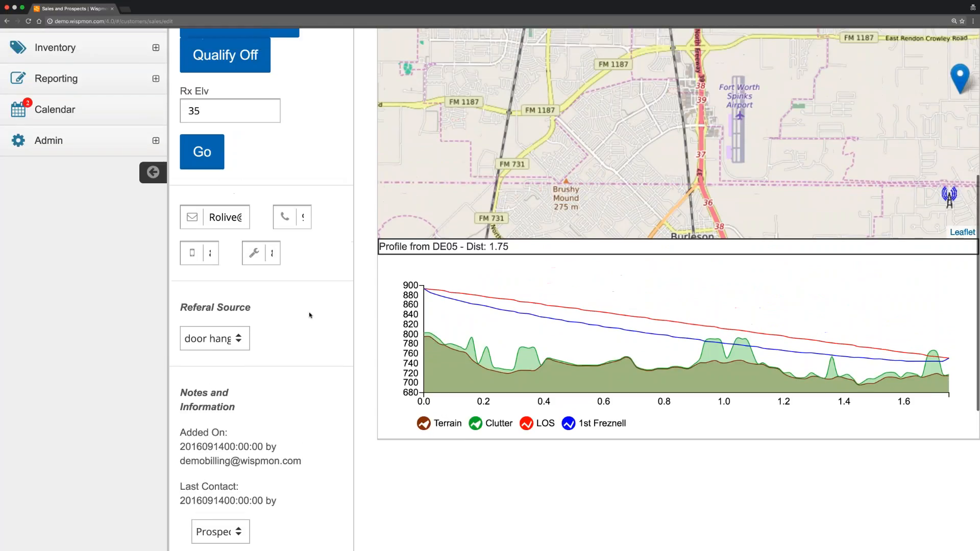
{"action": "scroll", "coordinate": [309, 315], "scroll_direction": "up", "scroll_amount": 2}
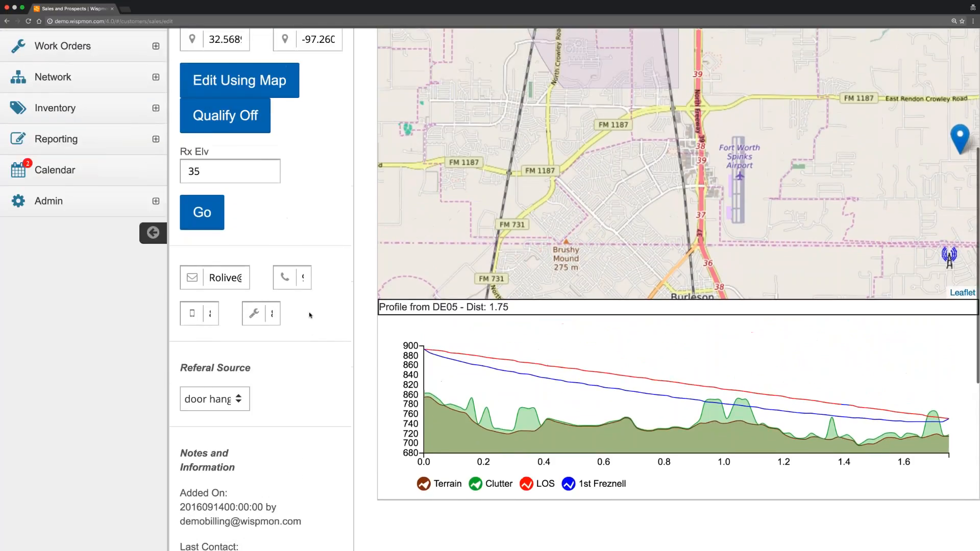
Change Rx Elv from 35 to 45 and recompute the DE05 path profile.
{"action": "left_click", "coordinate": [218, 185]}
{"action": "left_click_drag", "start_coordinate": [219, 186], "coordinate": [173, 185]}
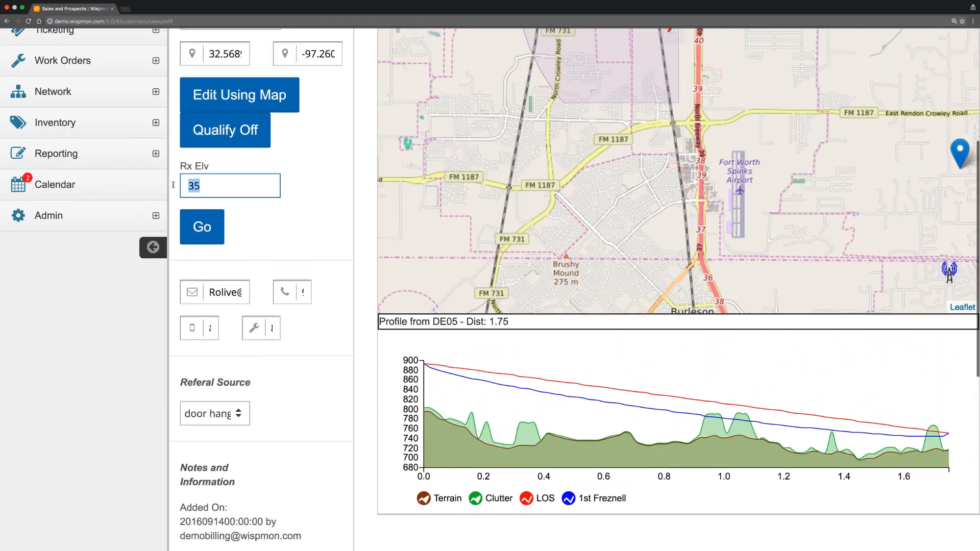
{"action": "type", "text": "45"}
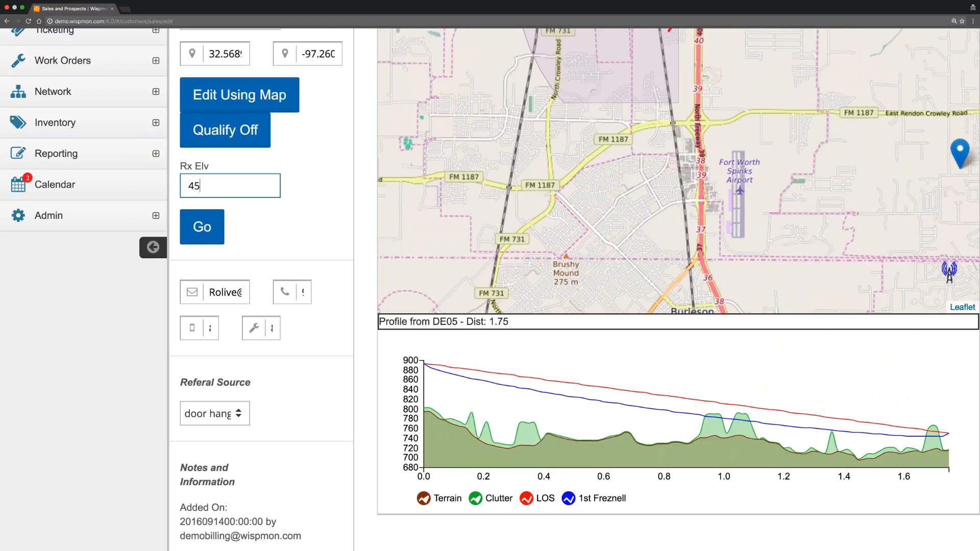
{"action": "left_click", "coordinate": [202, 227]}
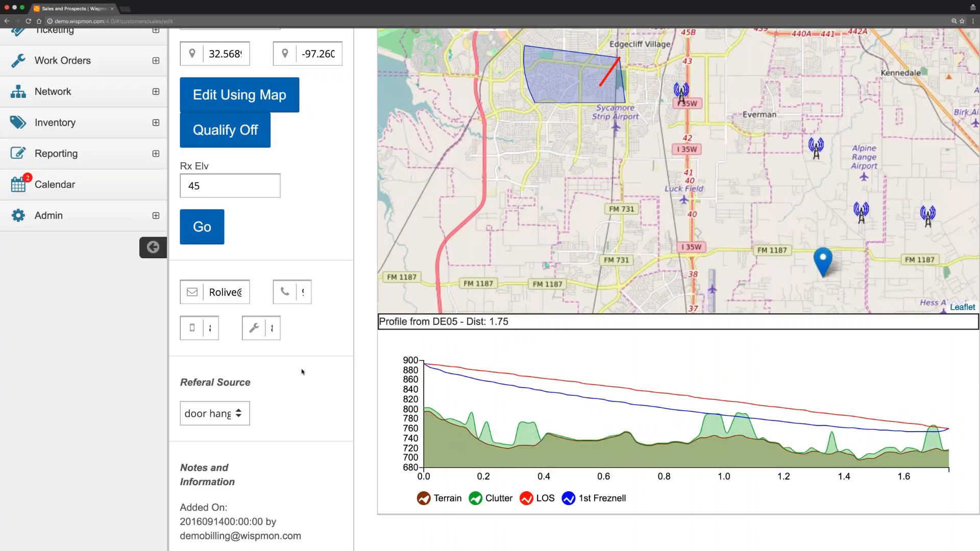
{"action": "scroll", "coordinate": [301, 372], "scroll_direction": "down", "scroll_amount": 1}
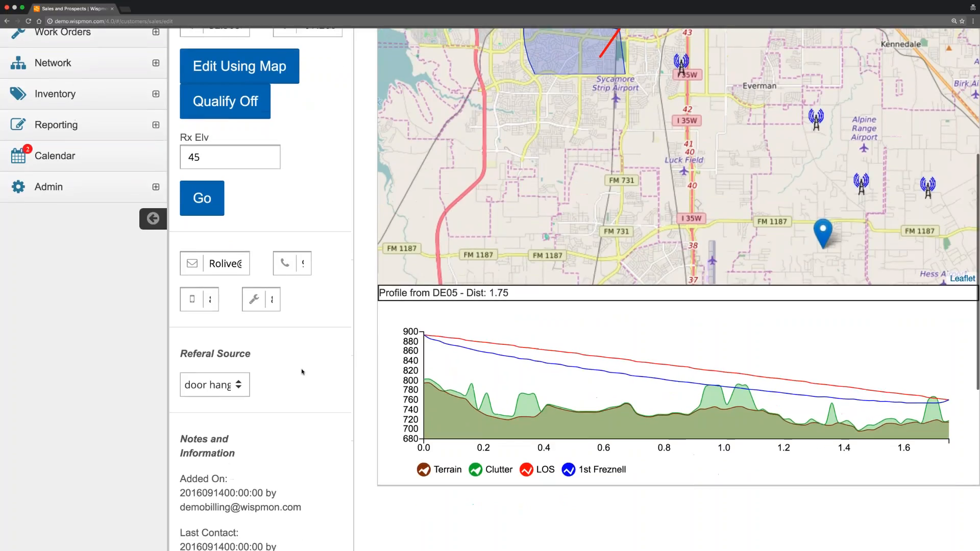
{"action": "left_click_drag", "start_coordinate": [805, 232], "coordinate": [673, 158]}
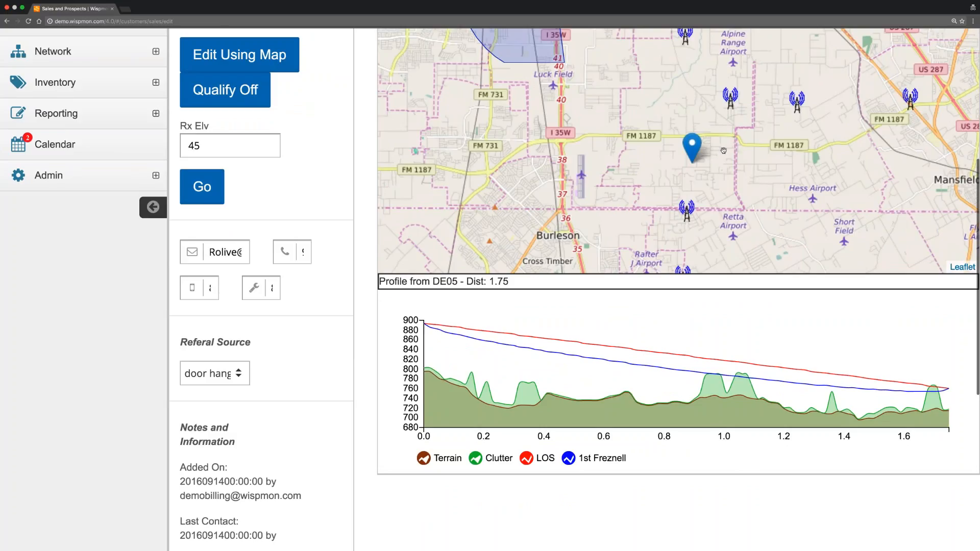
{"action": "scroll", "coordinate": [337, 341], "scroll_direction": "down", "scroll_amount": 5}
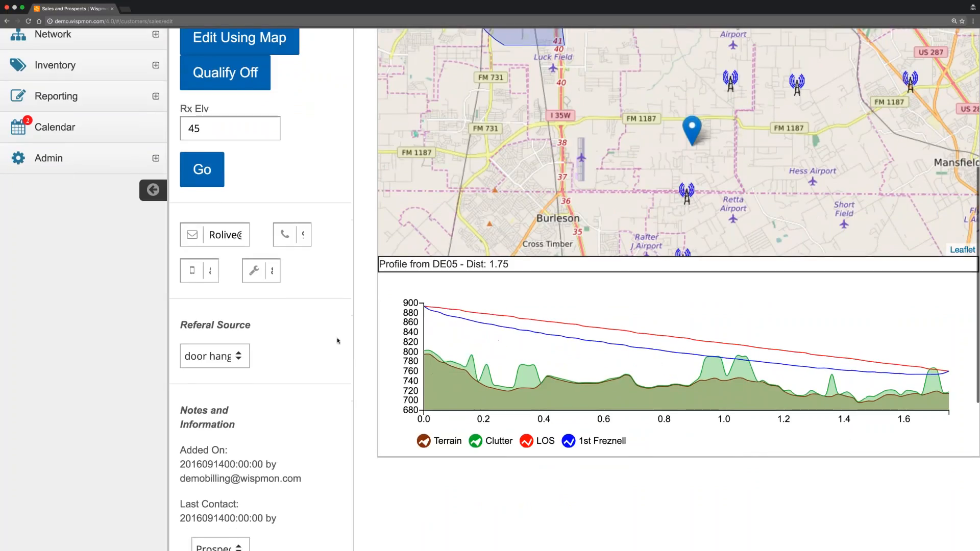
{"action": "scroll", "coordinate": [322, 294], "scroll_direction": "down", "scroll_amount": 8}
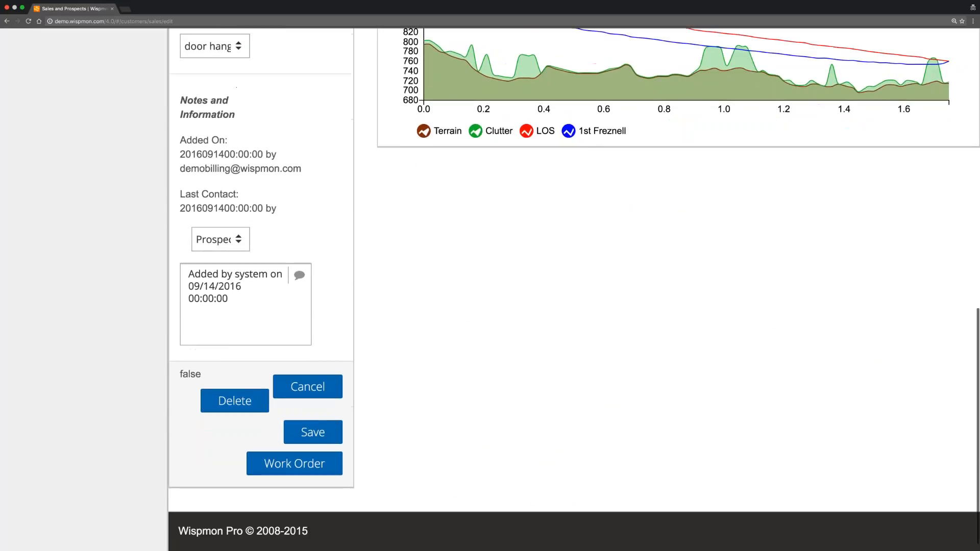
Save the updated prospect and create Work Order ID 11 for it.
{"action": "left_click", "coordinate": [313, 433]}
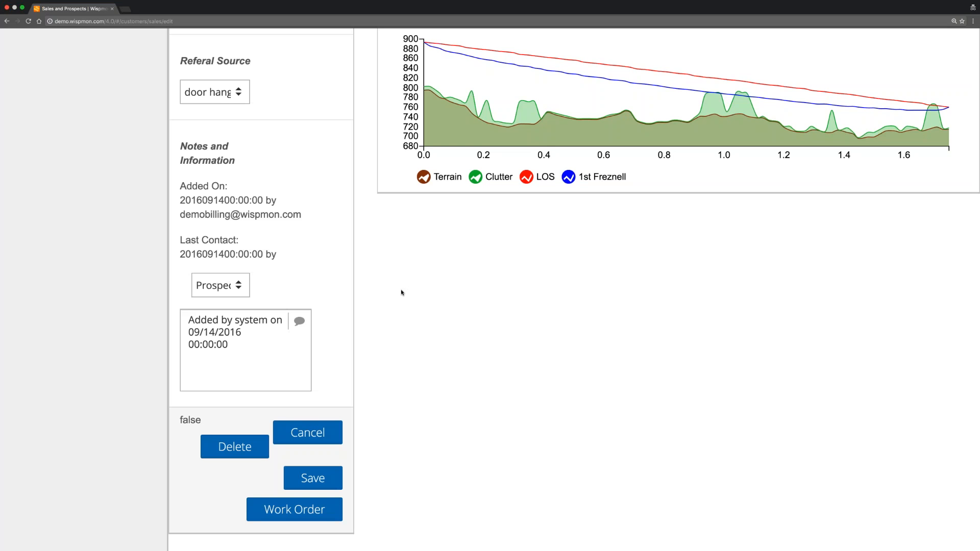
{"action": "scroll", "coordinate": [408, 331], "scroll_direction": "up", "scroll_amount": 8}
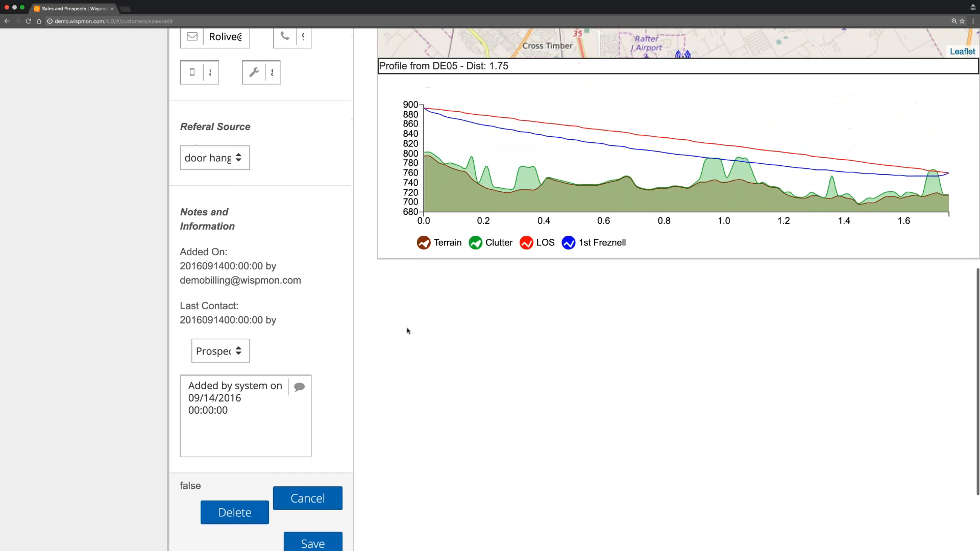
{"action": "scroll", "coordinate": [316, 310], "scroll_direction": "up", "scroll_amount": 9}
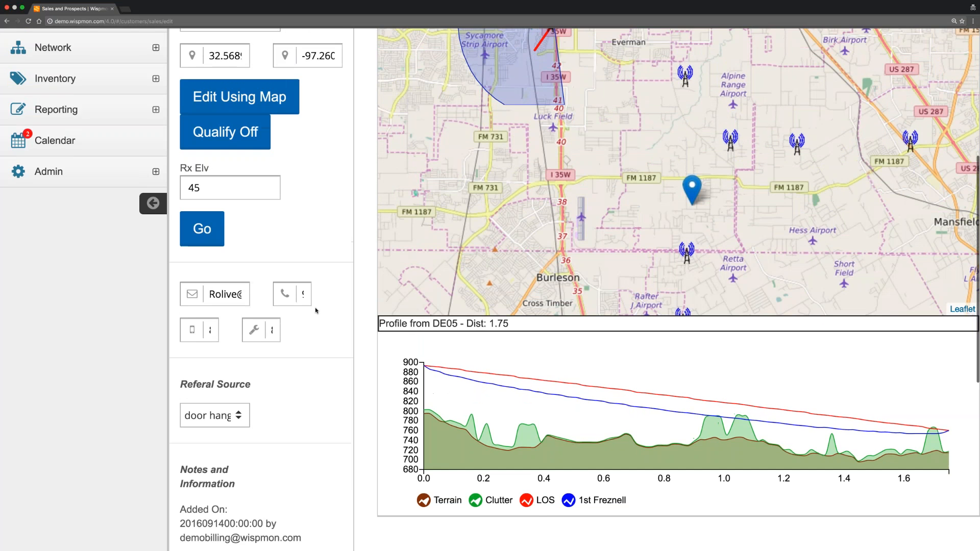
{"action": "scroll", "coordinate": [316, 311], "scroll_direction": "down", "scroll_amount": 16}
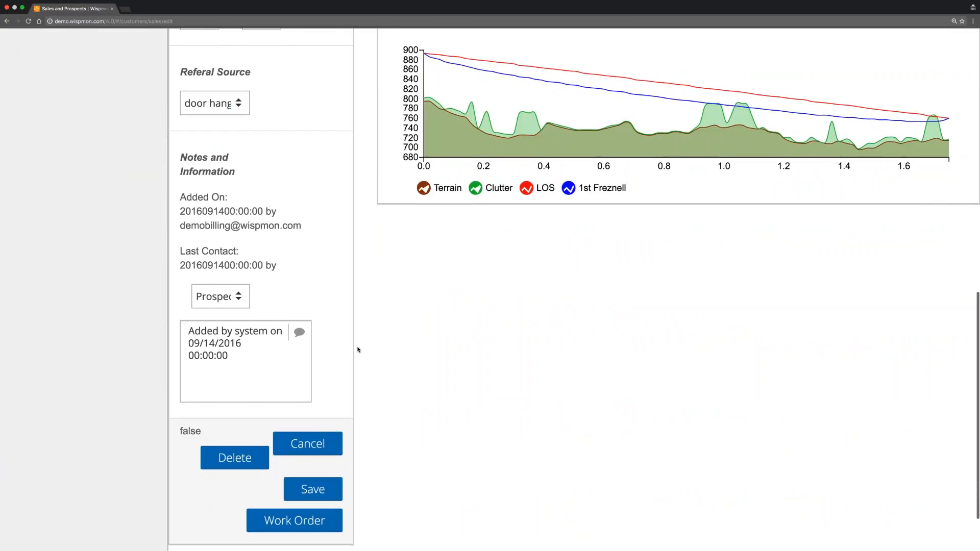
{"action": "left_click", "coordinate": [295, 520]}
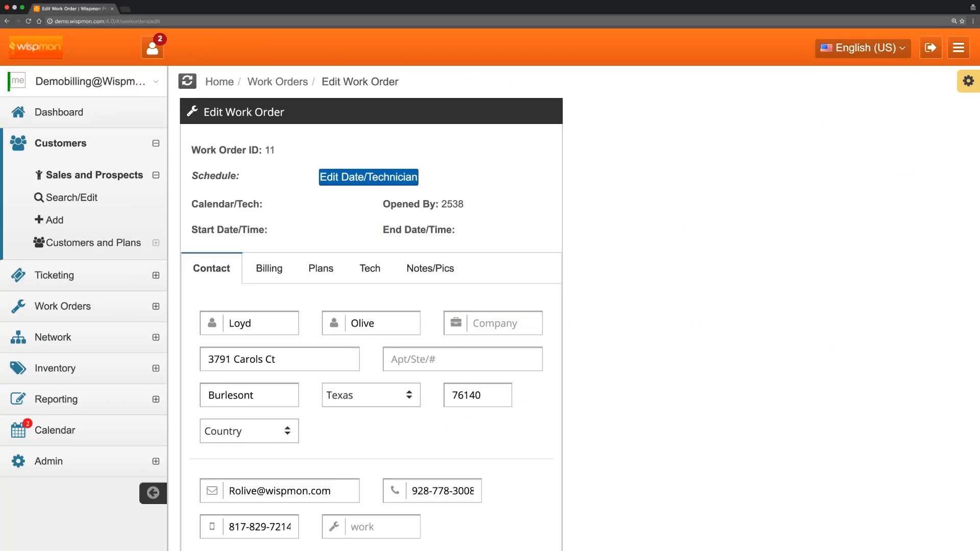
Open the New Install calendar event and try technician calendars, leaving it unassigned.
{"action": "left_click", "coordinate": [377, 178]}
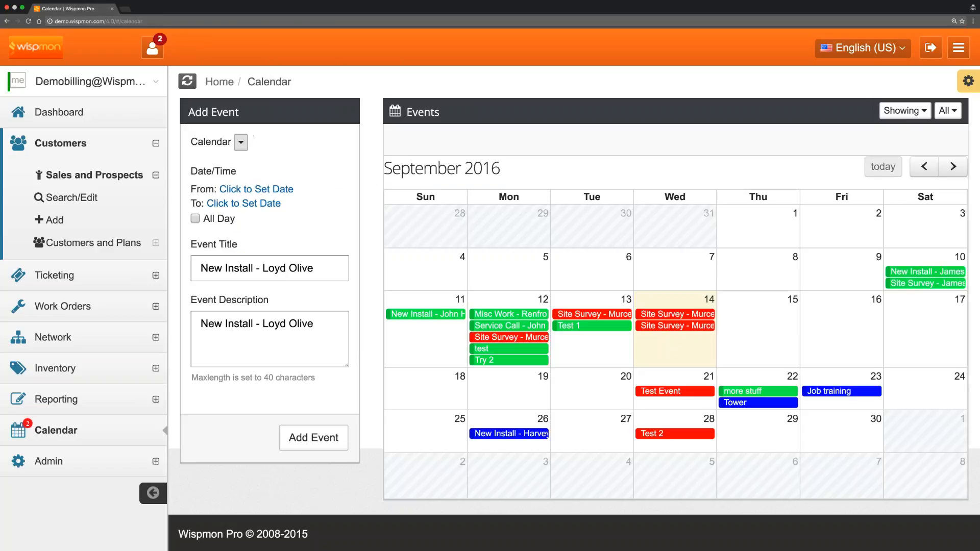
{"action": "left_click", "coordinate": [241, 142]}
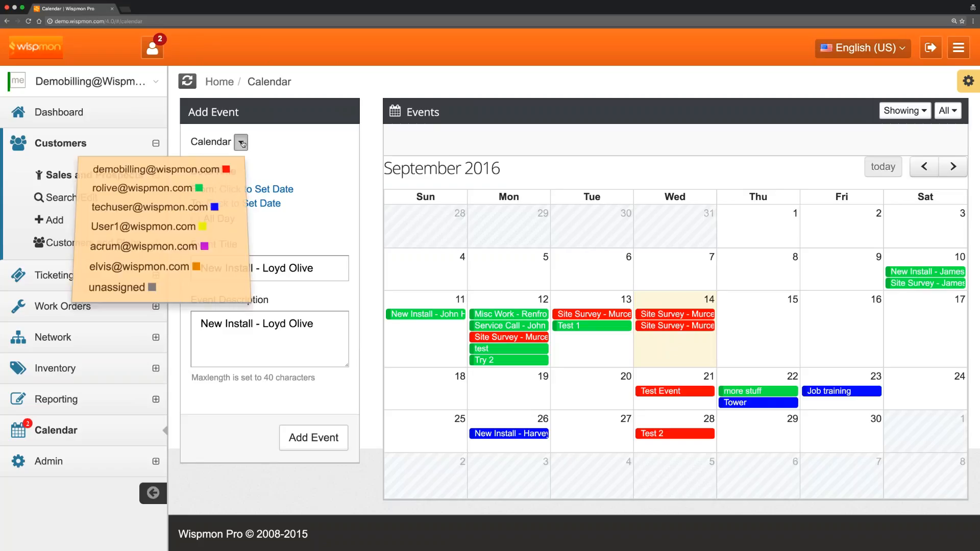
{"action": "key", "text": "Down"}
{"action": "key", "text": "Down"}
{"action": "key", "text": "Down"}
{"action": "key", "text": "Down"}
{"action": "key", "text": "Up"}
{"action": "key", "text": "Up"}
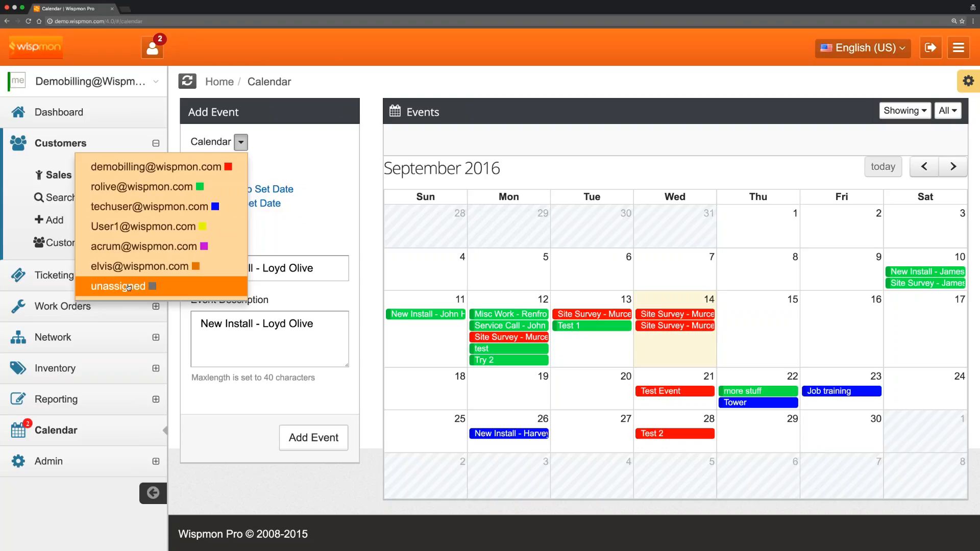
{"action": "left_click", "coordinate": [153, 187]}
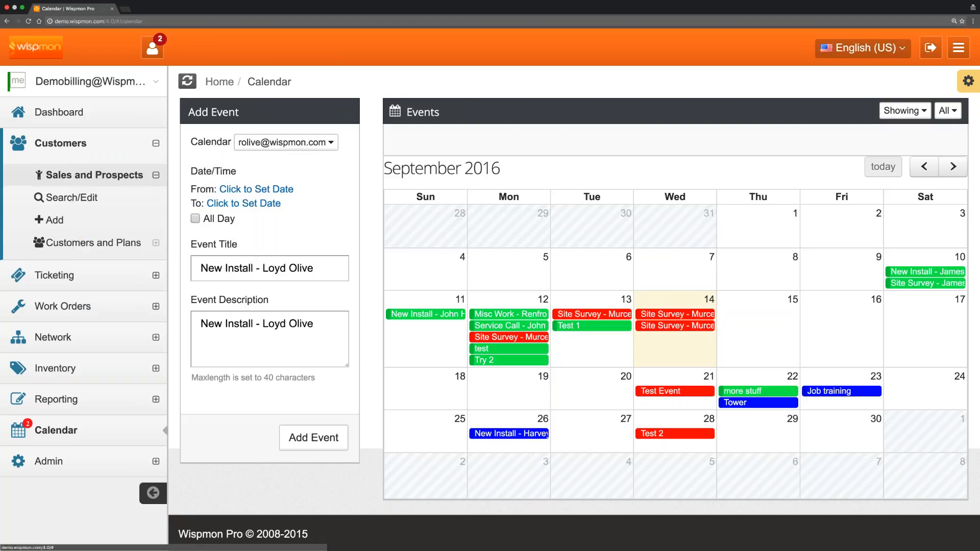
{"action": "left_click", "coordinate": [316, 148]}
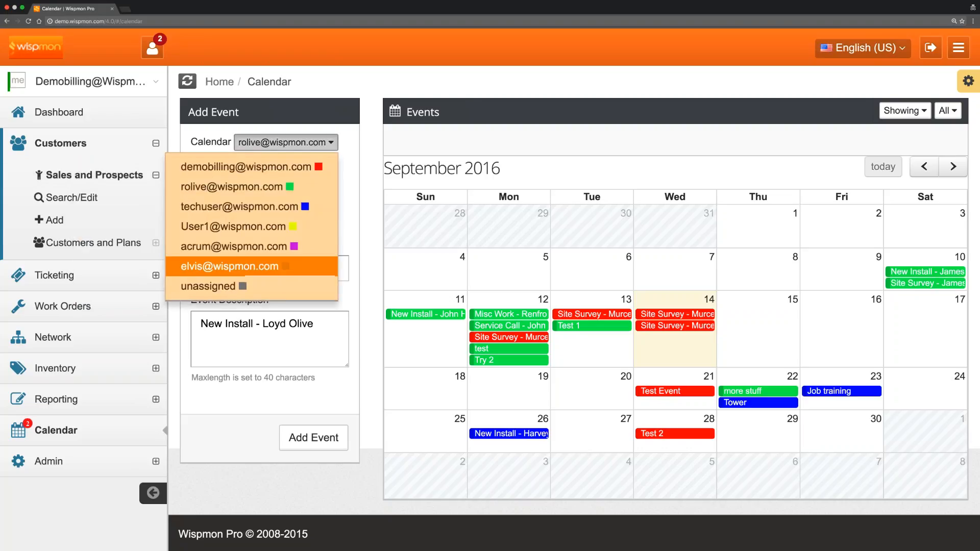
{"action": "left_click", "coordinate": [236, 287]}
{"action": "left_click", "coordinate": [266, 142]}
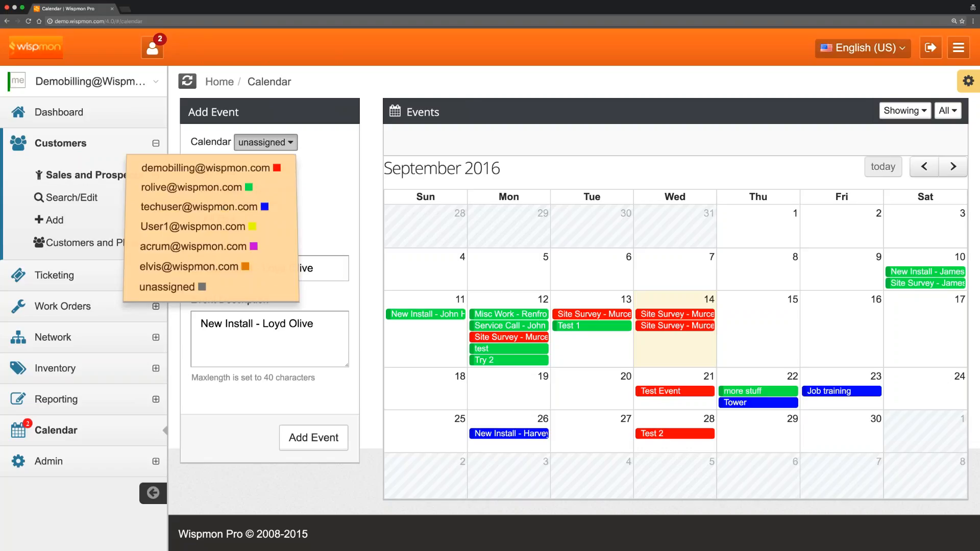
Assign the event to the second technician, starting 9/14/2016 at 1:00 PM.
{"action": "left_click", "coordinate": [194, 187]}
{"action": "left_click", "coordinate": [254, 190]}
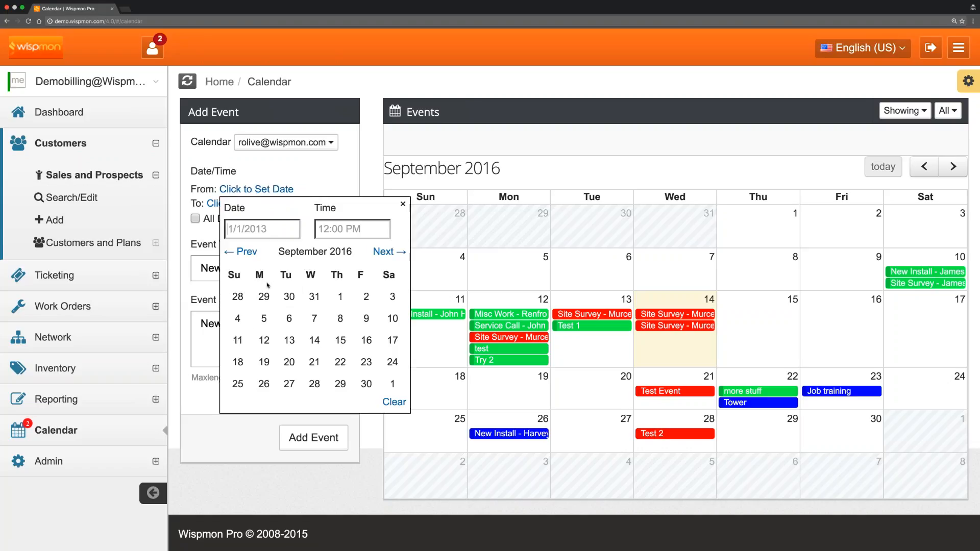
{"action": "left_click", "coordinate": [314, 340]}
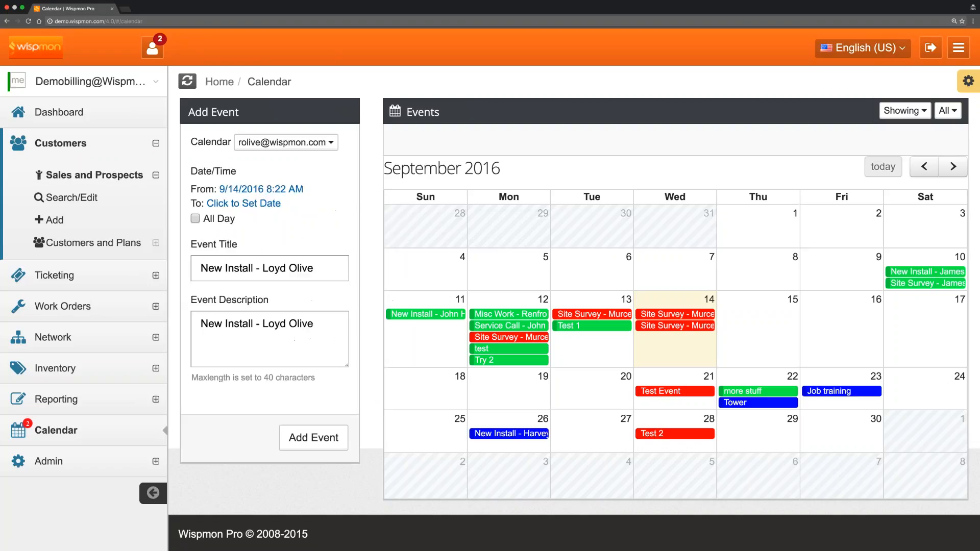
{"action": "left_click", "coordinate": [242, 191]}
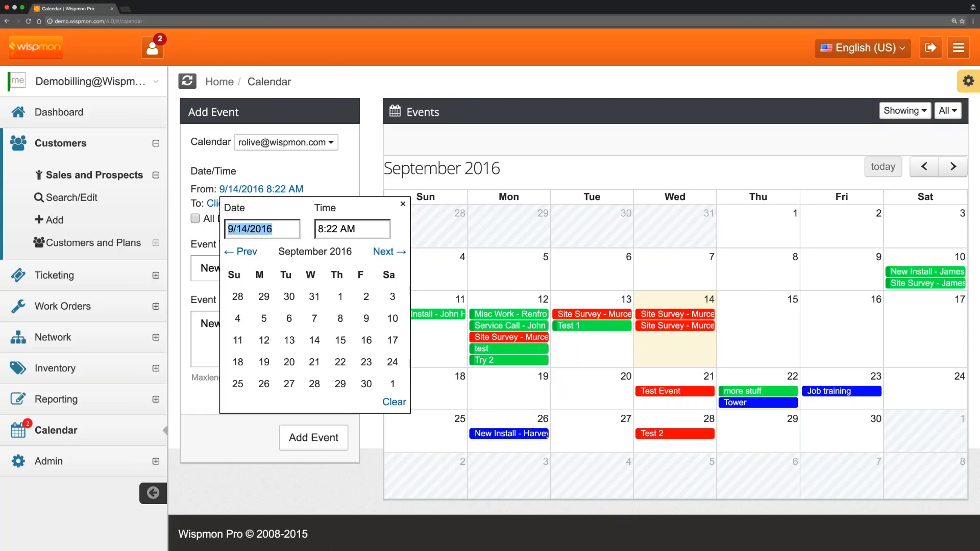
{"action": "left_click", "coordinate": [338, 228]}
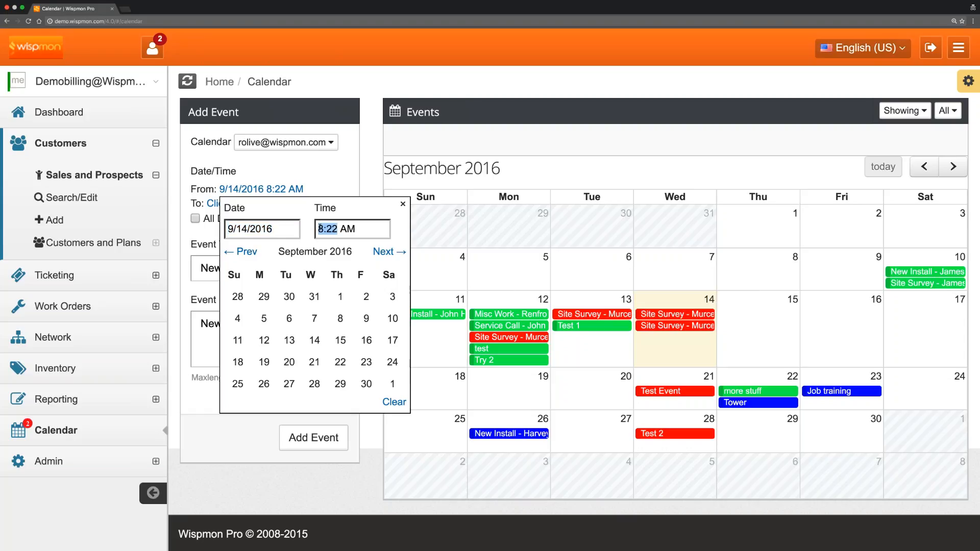
{"action": "type", "text": "1:00"}
{"action": "key", "text": "Right"}
{"action": "key", "text": "Delete"}
{"action": "type", "text": "P"}
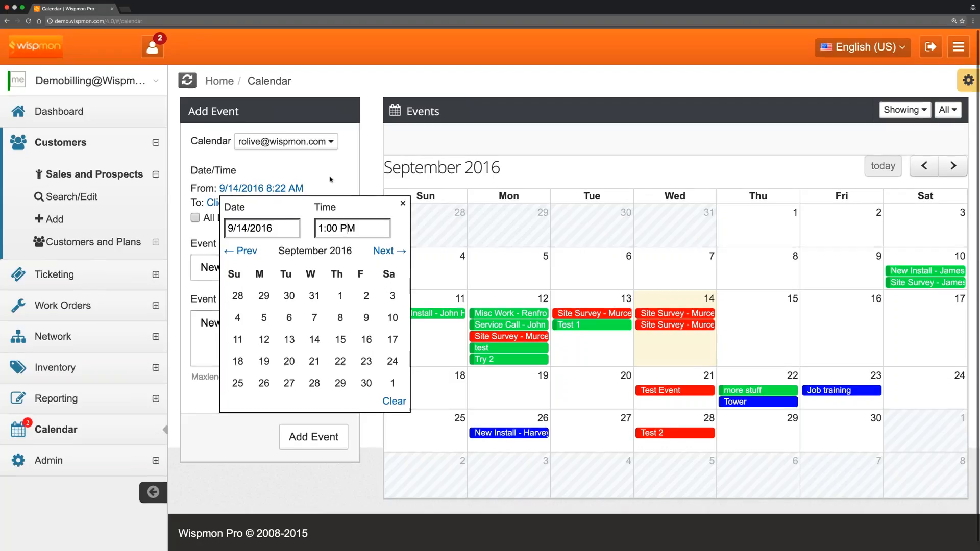
{"action": "key", "text": "Return"}
Set the event's end to 2:30 PM on the same date.
{"action": "left_click", "coordinate": [258, 204]}
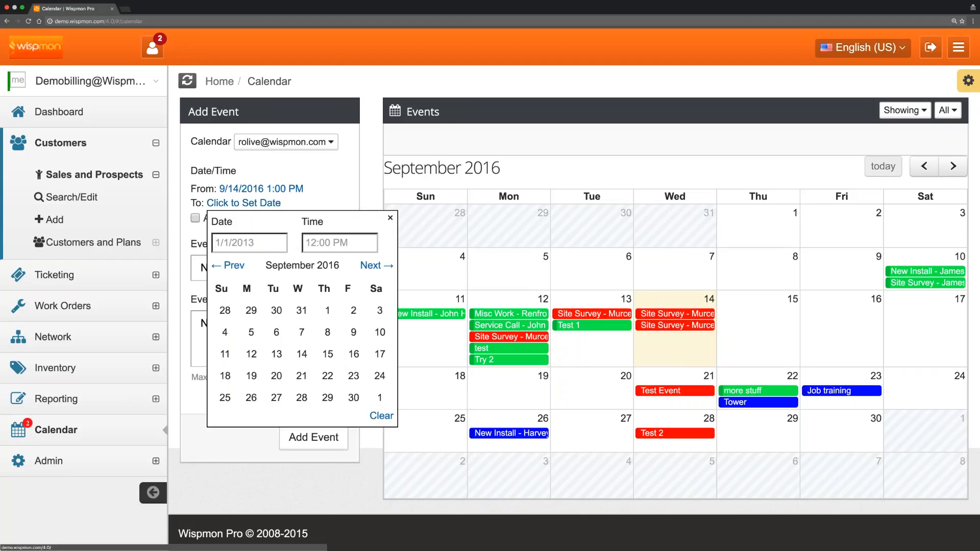
{"action": "key", "text": "Return"}
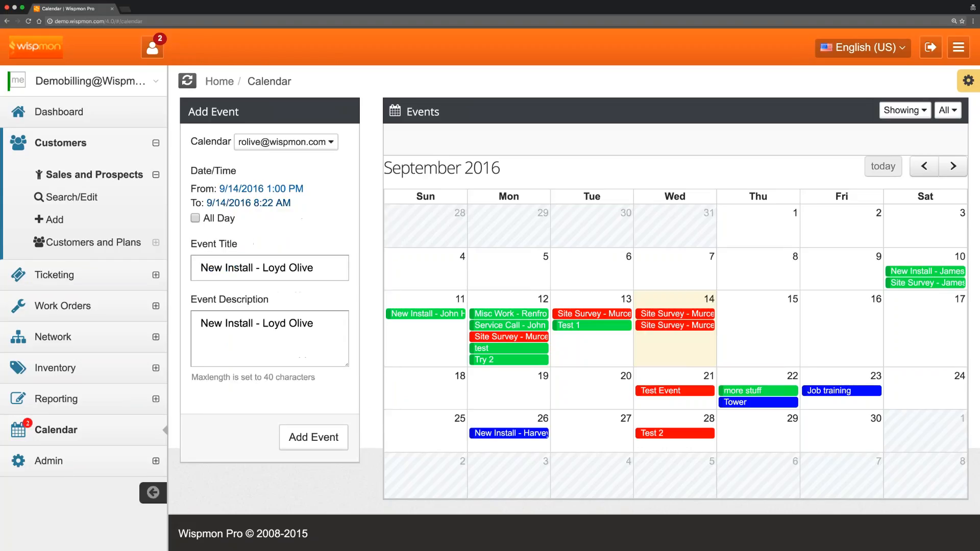
{"action": "left_click", "coordinate": [276, 203]}
{"action": "left_click", "coordinate": [327, 243]}
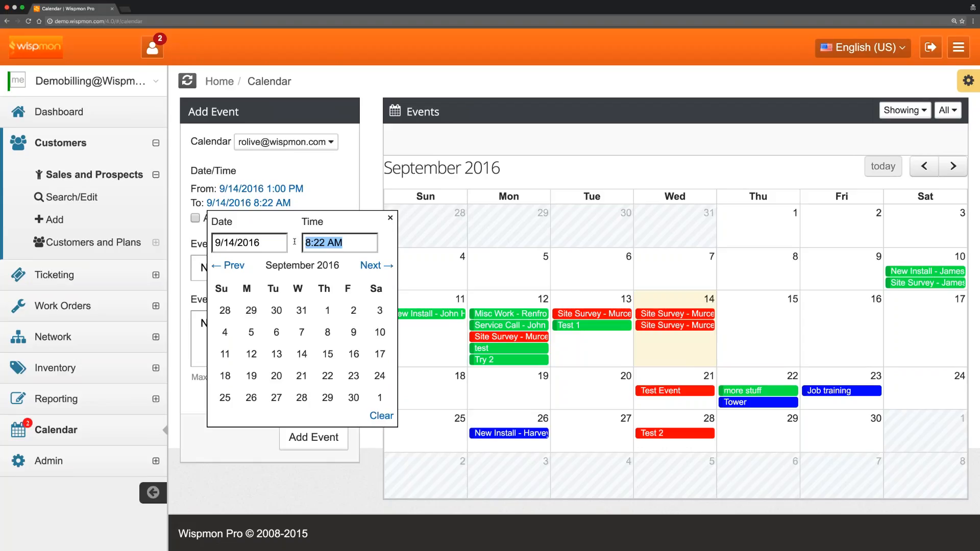
{"action": "type", "text": "2:30 PM"}
{"action": "left_click", "coordinate": [316, 189]}
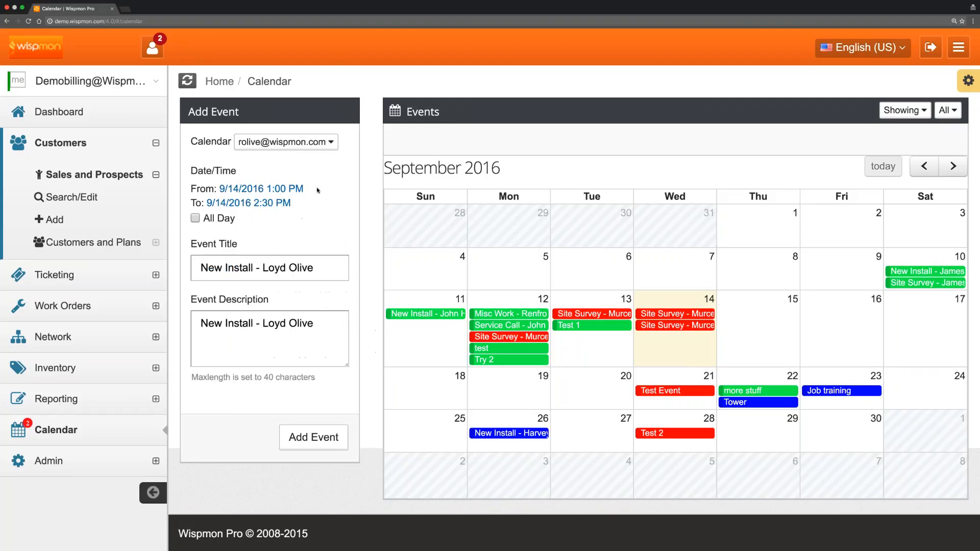
Save the install event and check Work Order 11 shows 9/14/2016, 1:00 to 2:30 PM.
{"action": "left_click", "coordinate": [320, 438]}
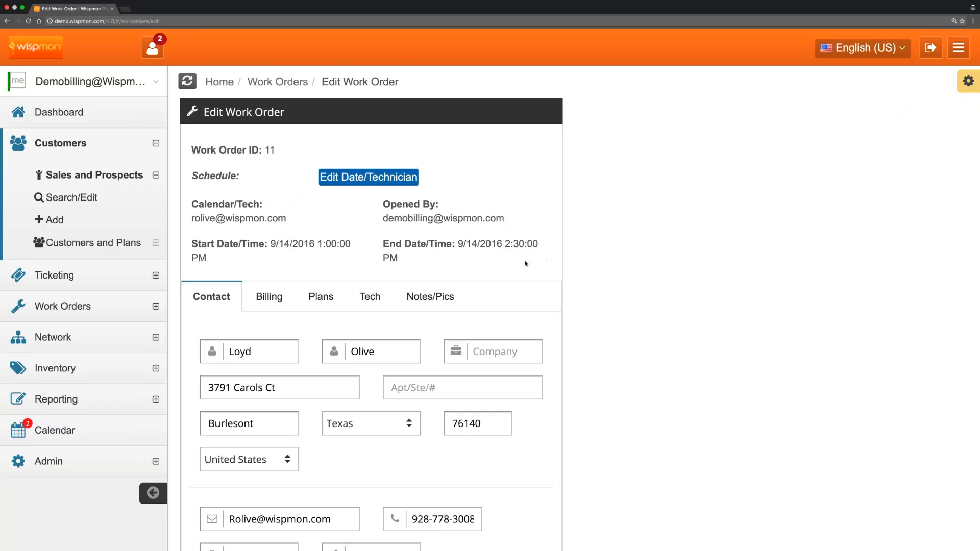
{"action": "scroll", "coordinate": [526, 264], "scroll_direction": "down", "scroll_amount": 3}
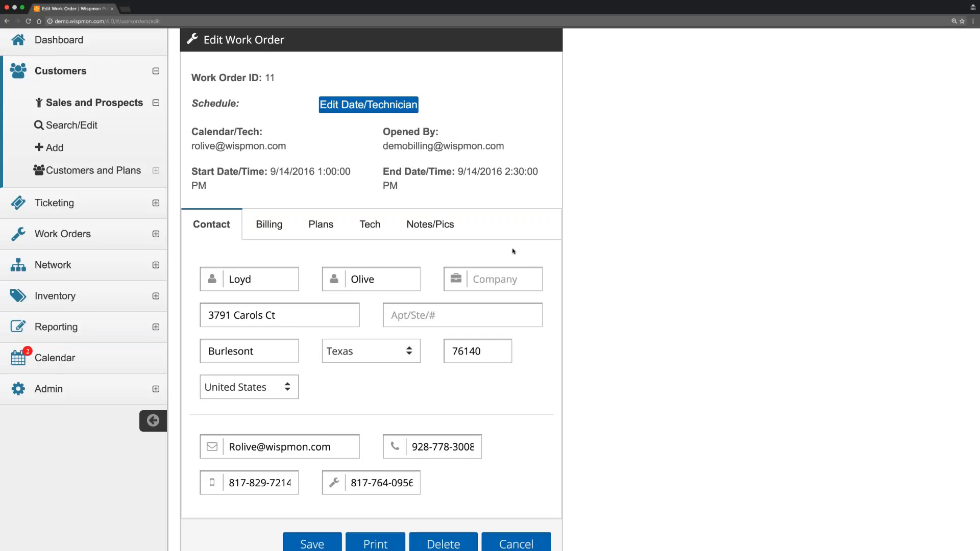
{"action": "scroll", "coordinate": [548, 256], "scroll_direction": "down", "scroll_amount": 2}
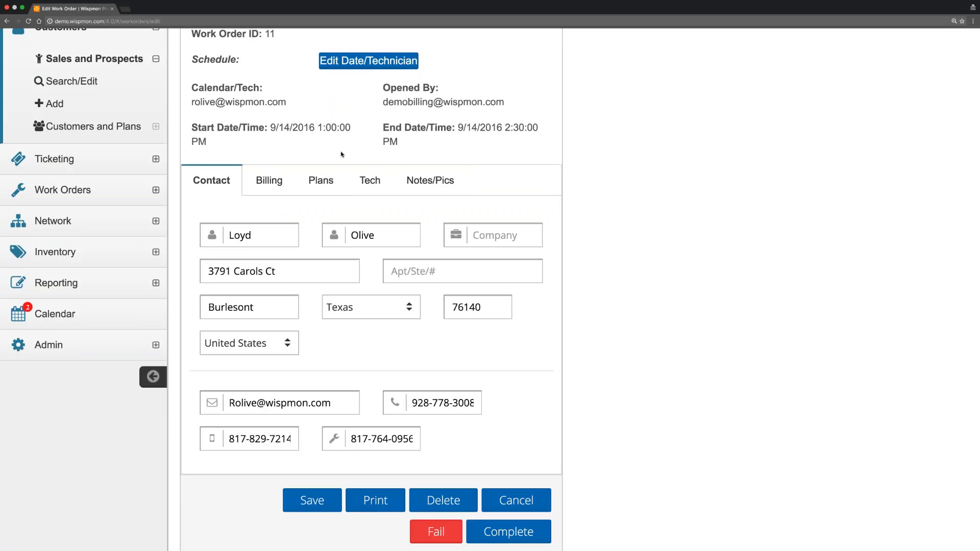
{"action": "scroll", "coordinate": [342, 154], "scroll_direction": "up", "scroll_amount": 2}
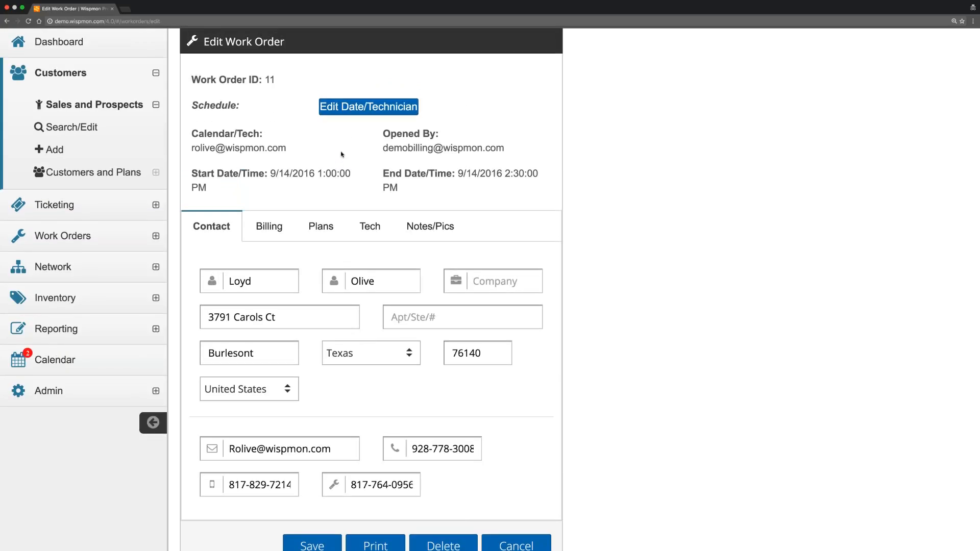
{"action": "scroll", "coordinate": [341, 154], "scroll_direction": "down", "scroll_amount": 1}
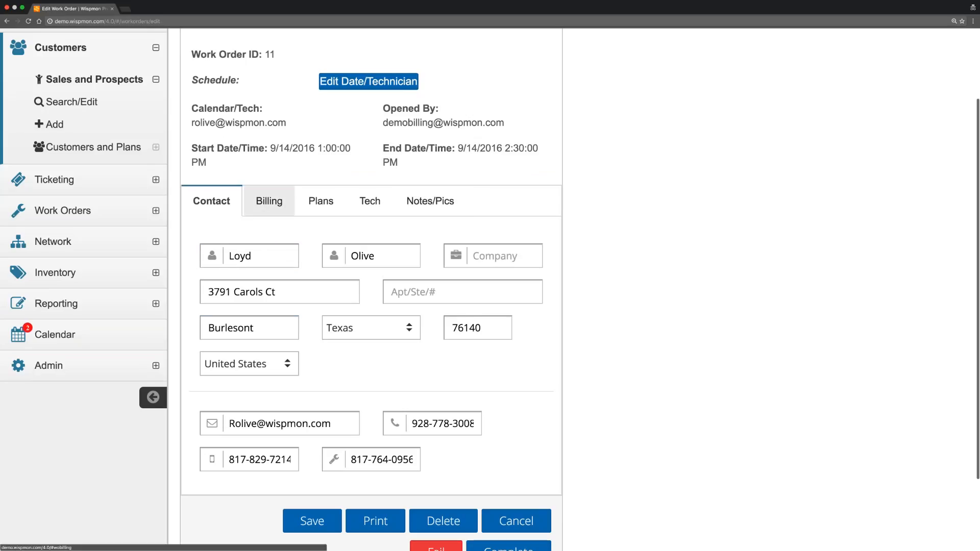
Fill the work order's billing fields by copying the contact details.
{"action": "left_click", "coordinate": [272, 201]}
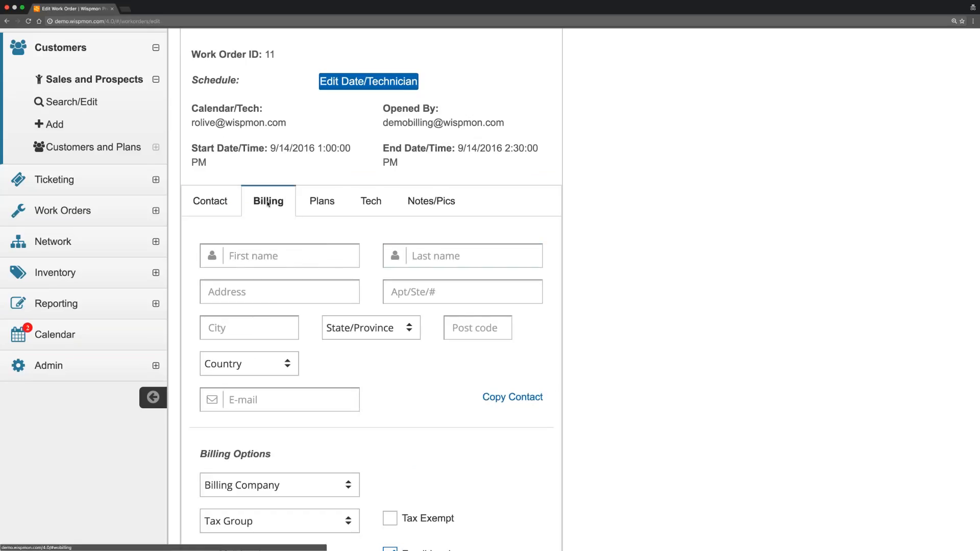
{"action": "scroll", "coordinate": [518, 216], "scroll_direction": "down", "scroll_amount": 1}
{"action": "left_click", "coordinate": [524, 217]}
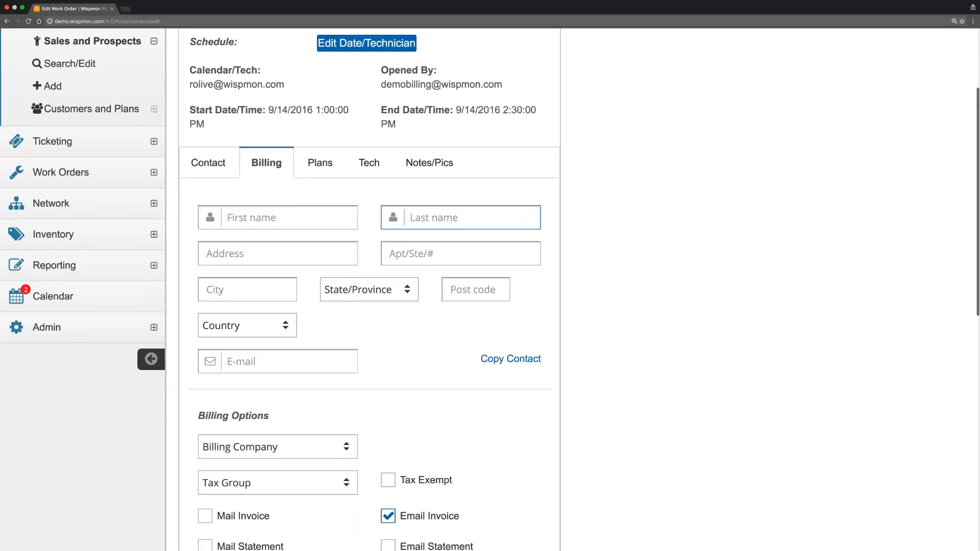
{"action": "scroll", "coordinate": [434, 351], "scroll_direction": "down", "scroll_amount": 1}
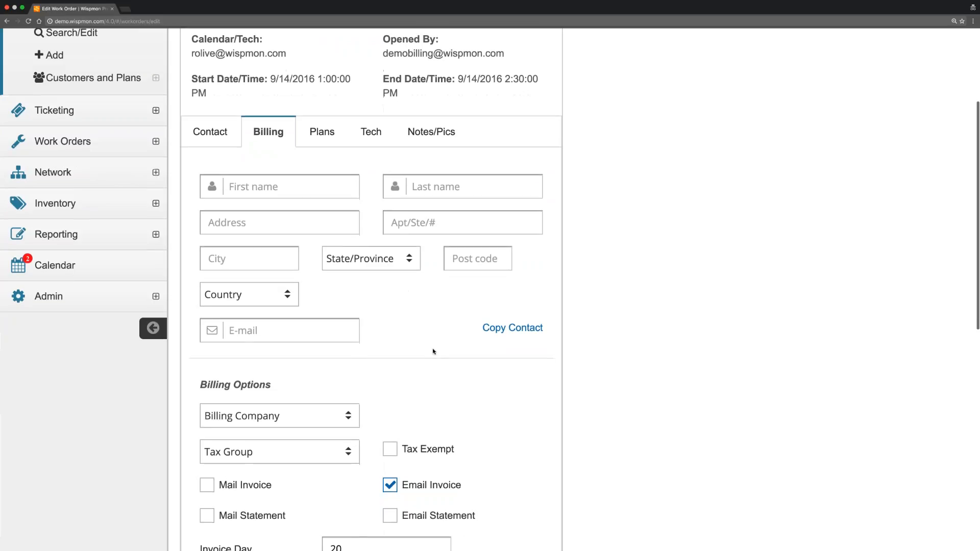
{"action": "left_click", "coordinate": [522, 331]}
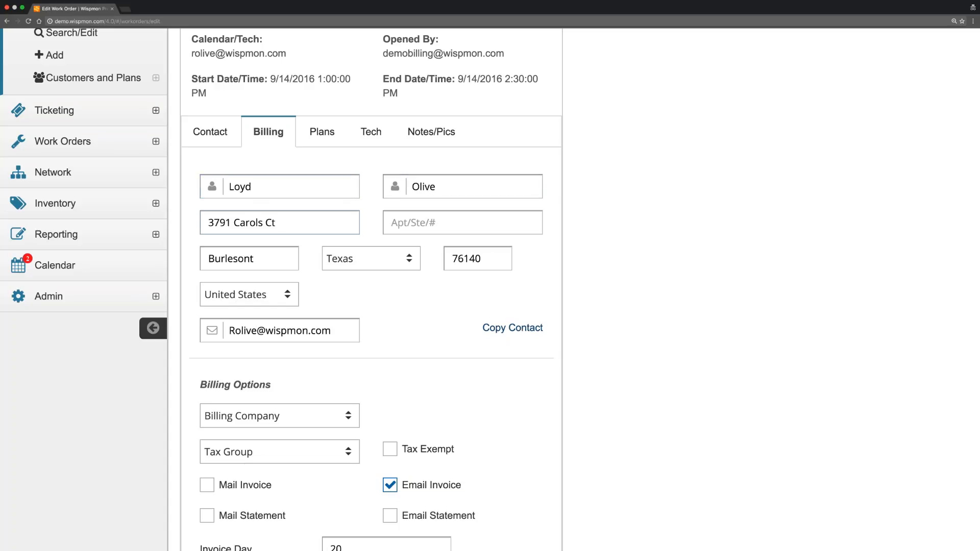
Choose Demo Co as billing company and Sales Tax as tax group.
{"action": "scroll", "coordinate": [378, 306], "scroll_direction": "down", "scroll_amount": 5}
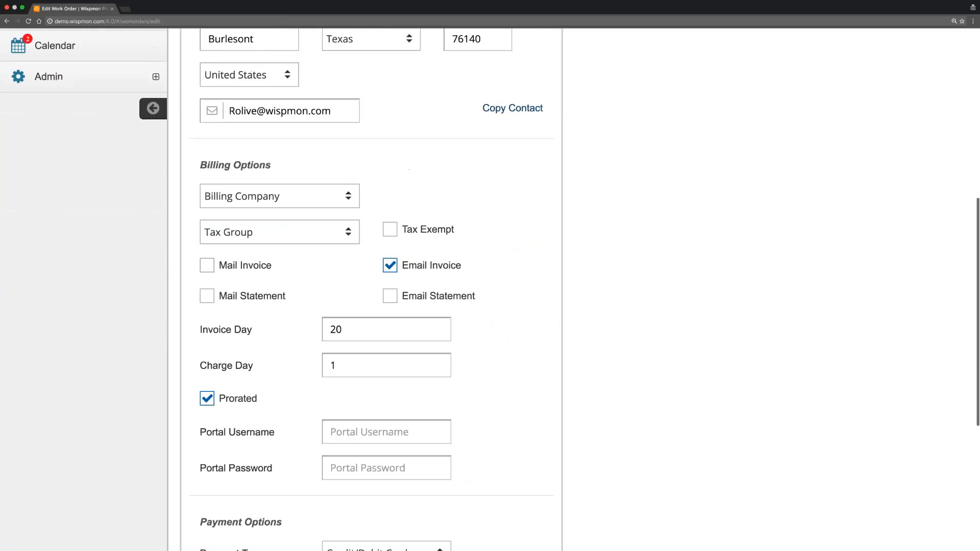
{"action": "left_click", "coordinate": [296, 197]}
{"action": "left_click", "coordinate": [273, 210]}
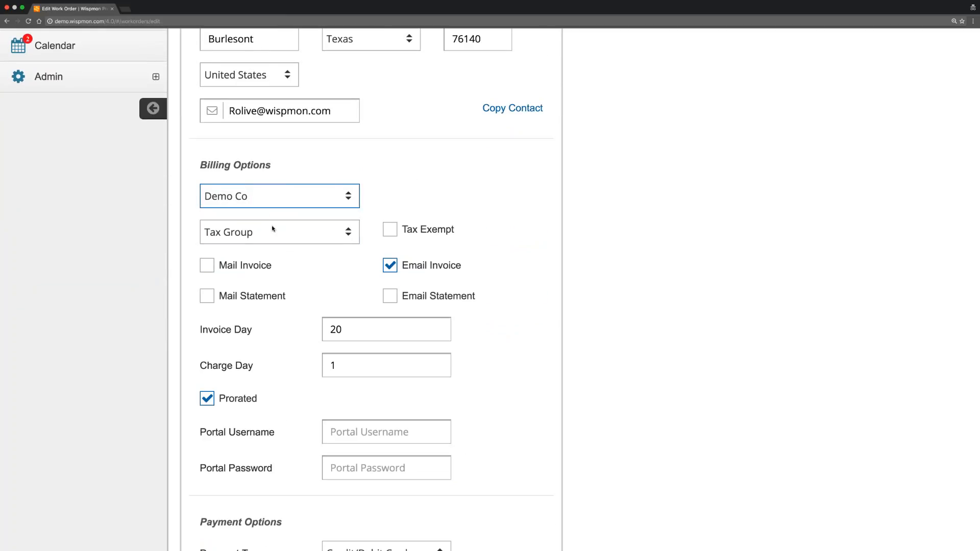
{"action": "left_click", "coordinate": [273, 228]}
{"action": "left_click", "coordinate": [276, 339]}
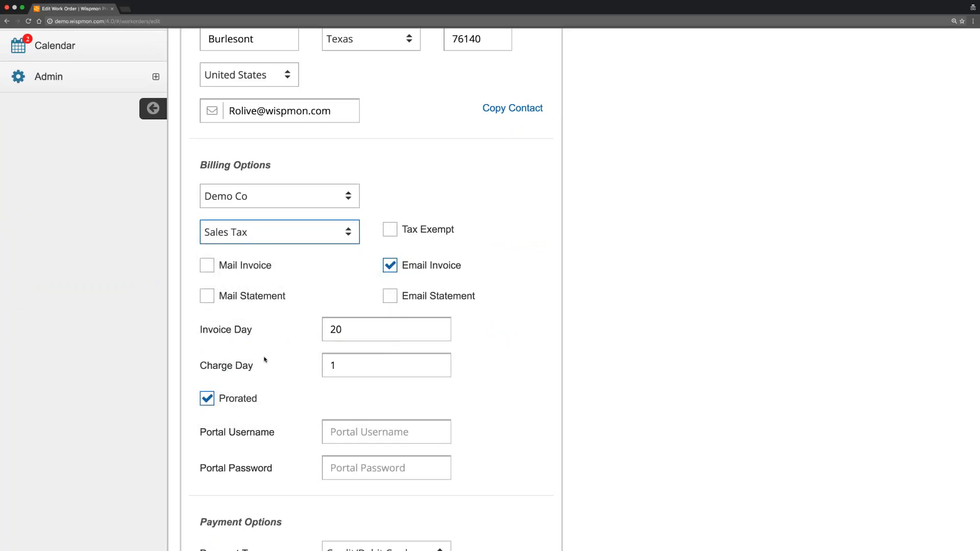
{"action": "scroll", "coordinate": [266, 357], "scroll_direction": "down", "scroll_amount": 3}
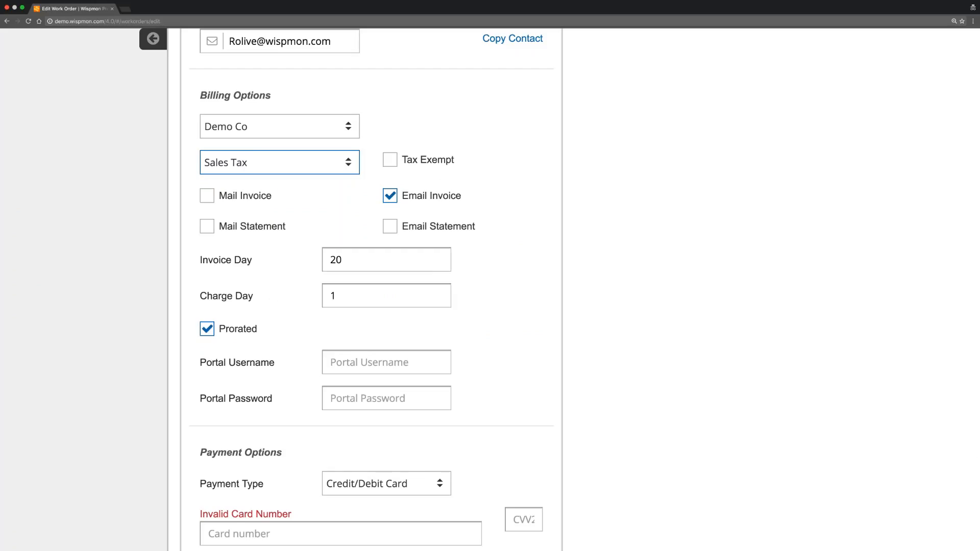
{"action": "scroll", "coordinate": [361, 250], "scroll_direction": "down", "scroll_amount": 5}
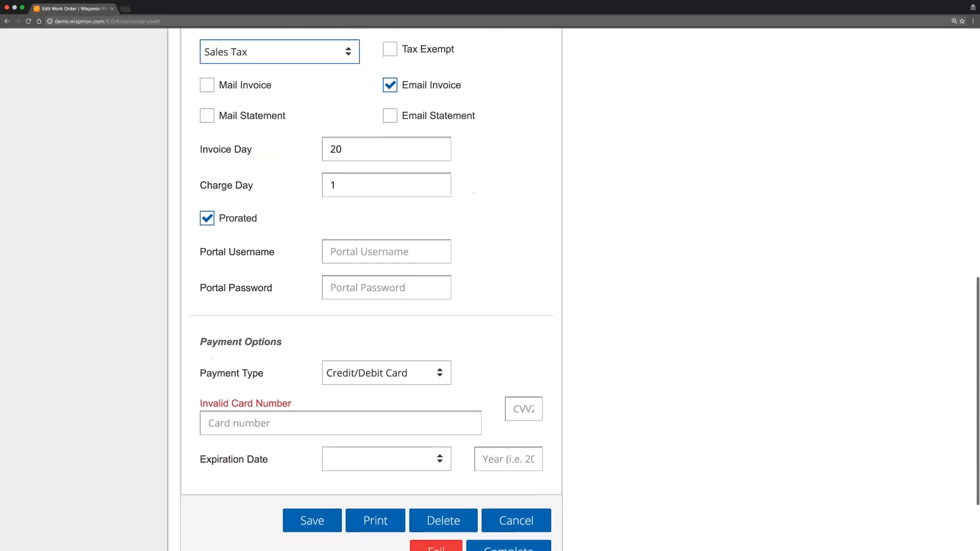
Enter the customer's portal username and portal password in the billing options.
{"action": "left_click", "coordinate": [361, 251]}
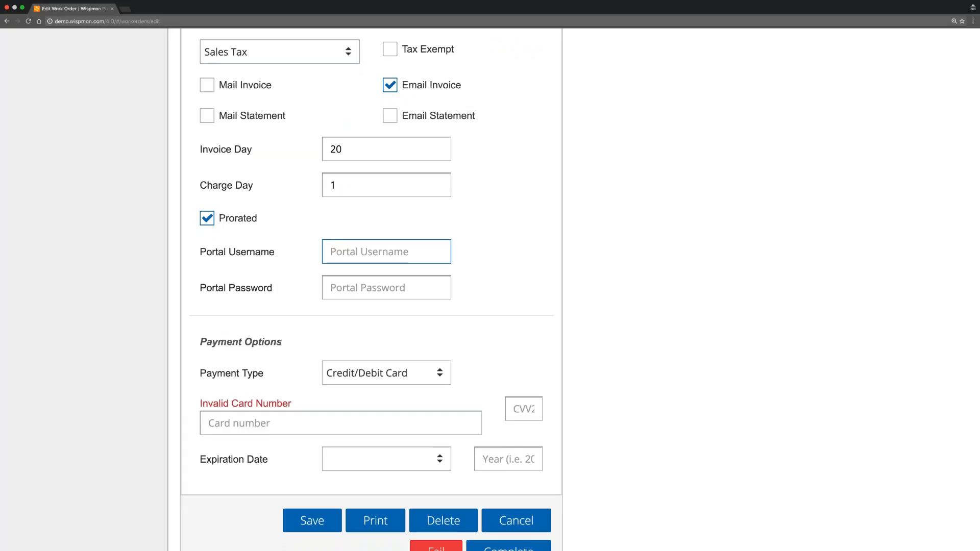
{"action": "key", "text": "Tab"}
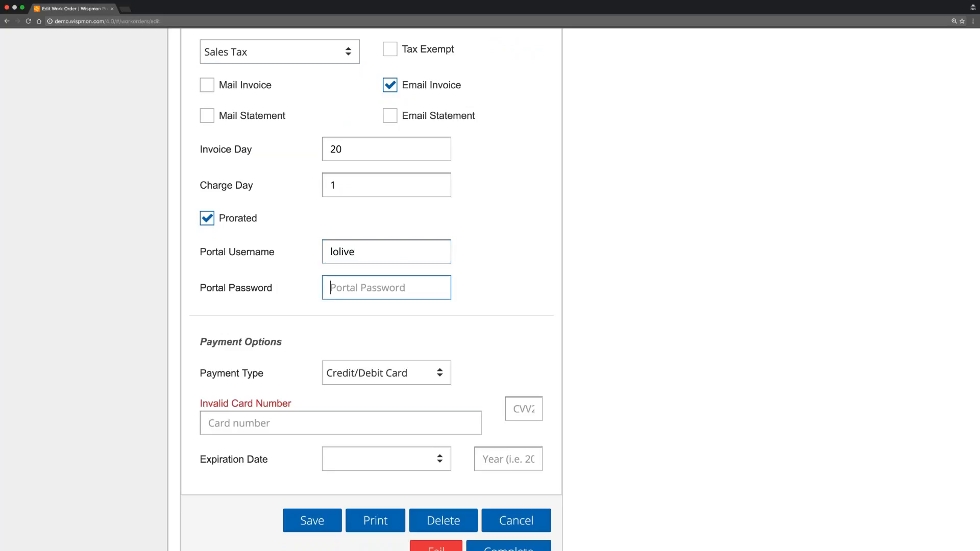
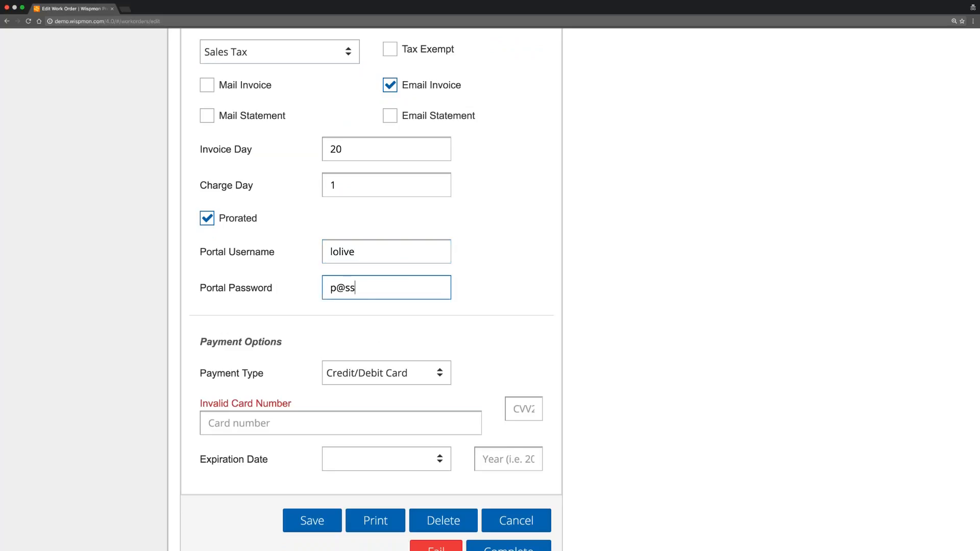
{"action": "scroll", "coordinate": [292, 320], "scroll_direction": "down", "scroll_amount": 1}
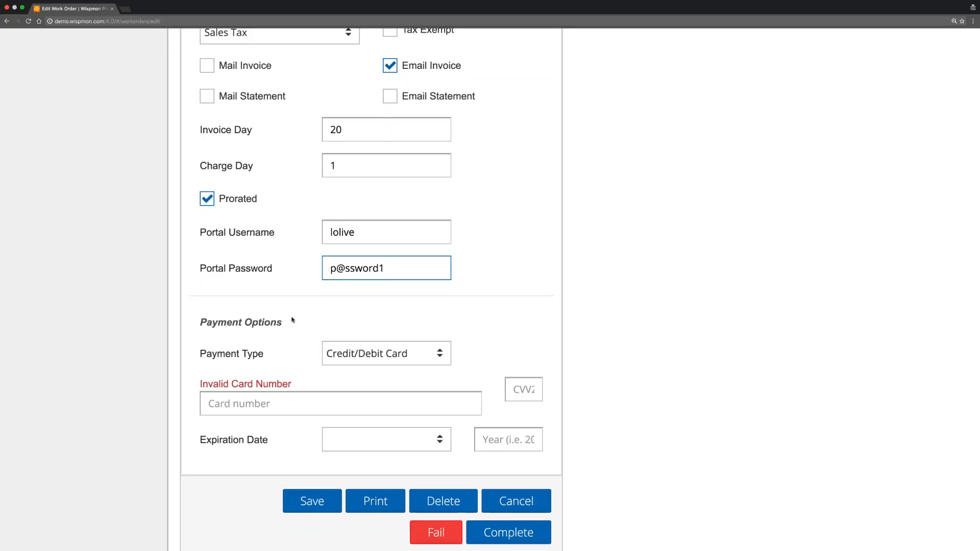
Switch the payment type from Credit/Debit Card through ACH to Check/Cash.
{"action": "scroll", "coordinate": [293, 320], "scroll_direction": "down", "scroll_amount": 3}
{"action": "left_click", "coordinate": [399, 289]}
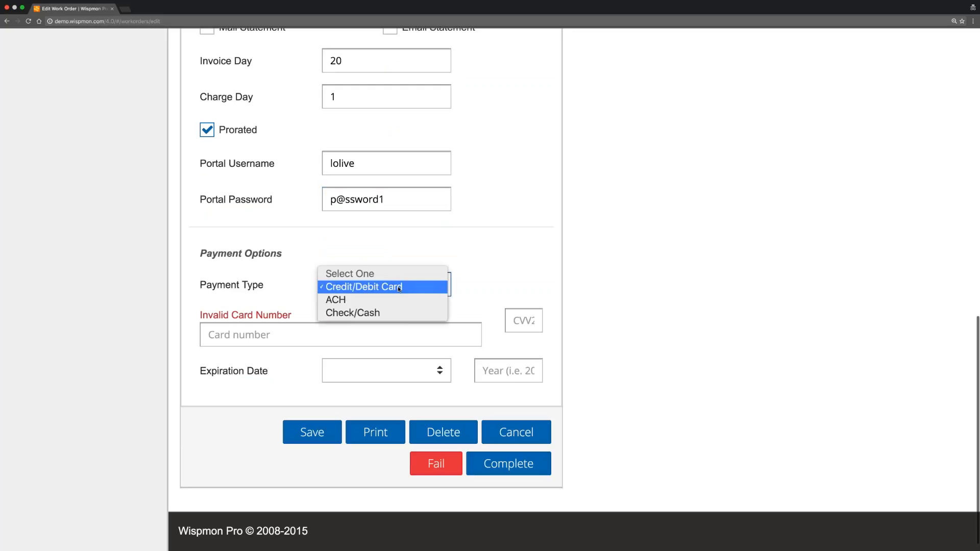
{"action": "left_click", "coordinate": [388, 287]}
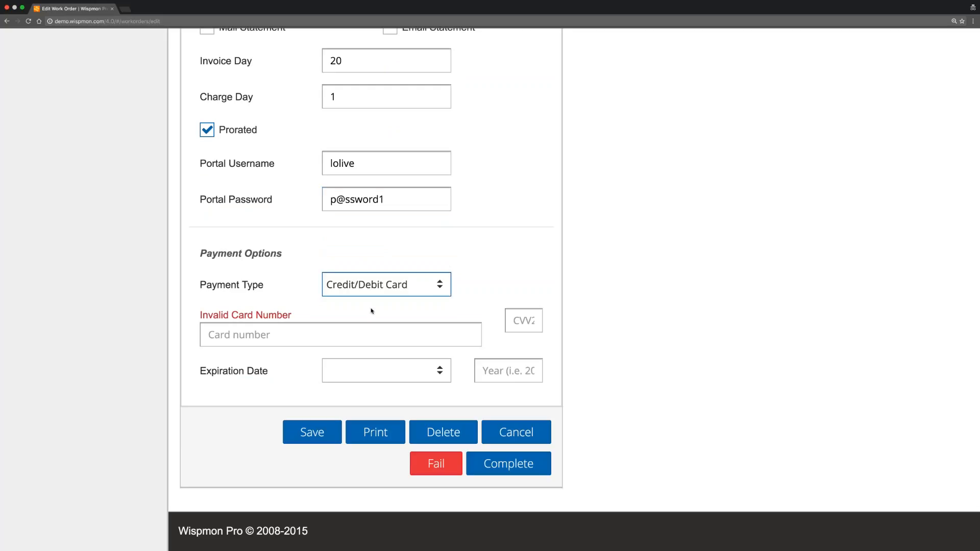
{"action": "left_click", "coordinate": [298, 334]}
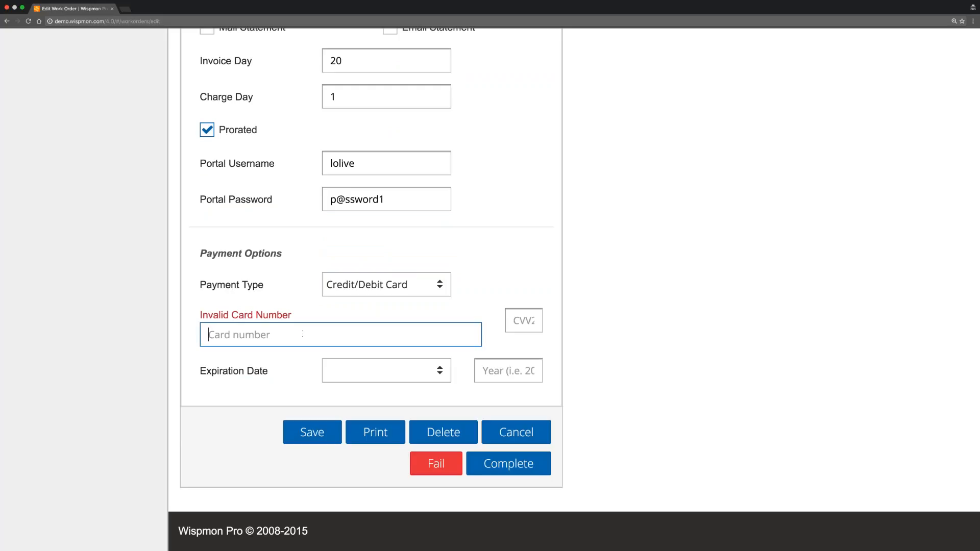
{"action": "left_click", "coordinate": [387, 372]}
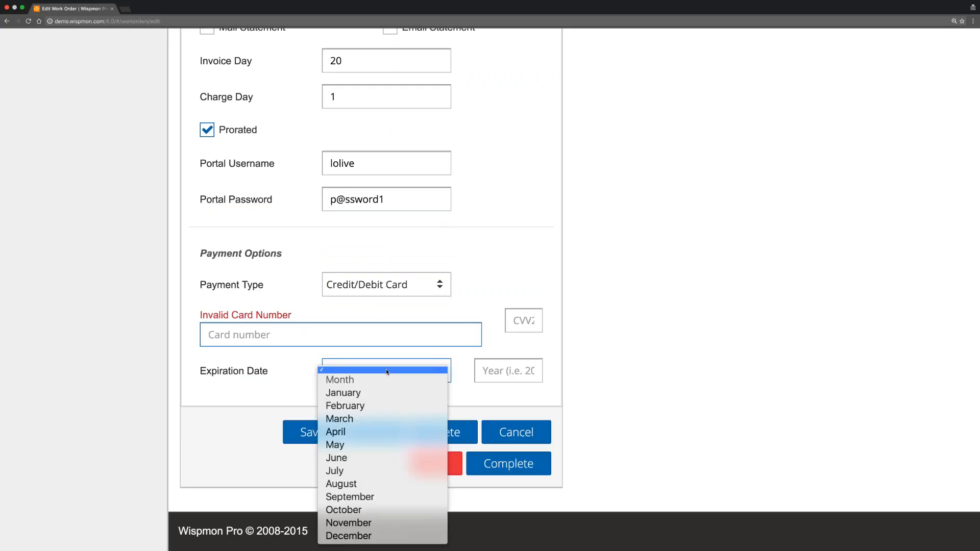
{"action": "left_click", "coordinate": [378, 288]}
{"action": "left_click", "coordinate": [378, 289]}
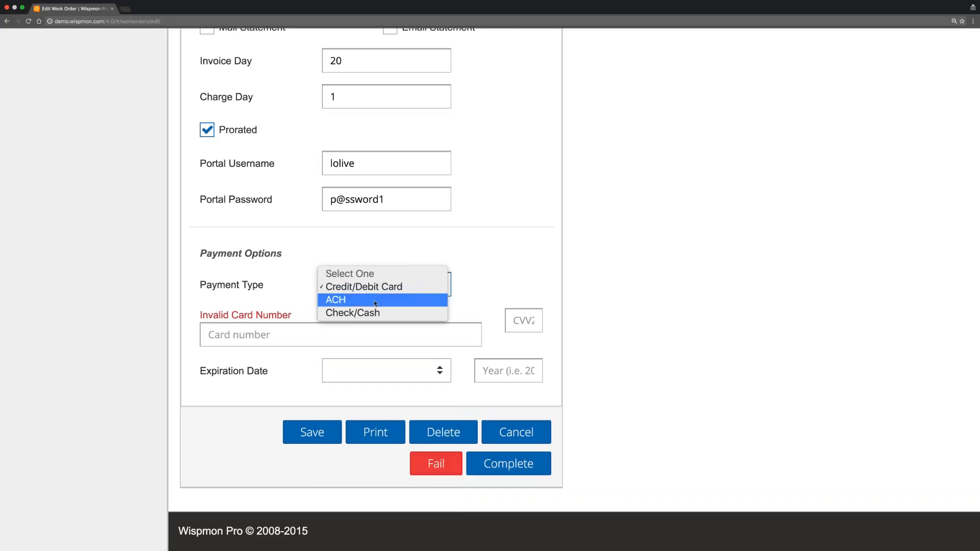
{"action": "left_click", "coordinate": [376, 303]}
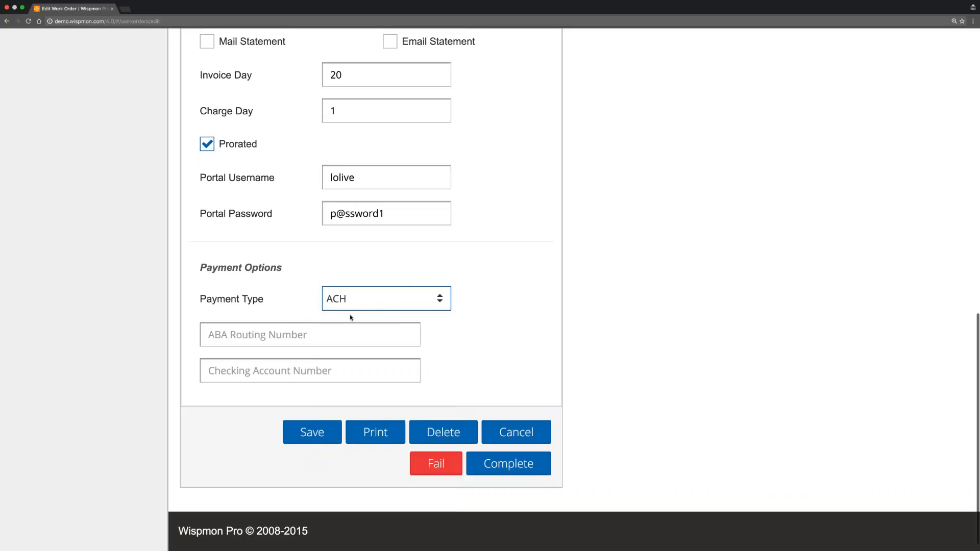
{"action": "key", "text": "Tab"}
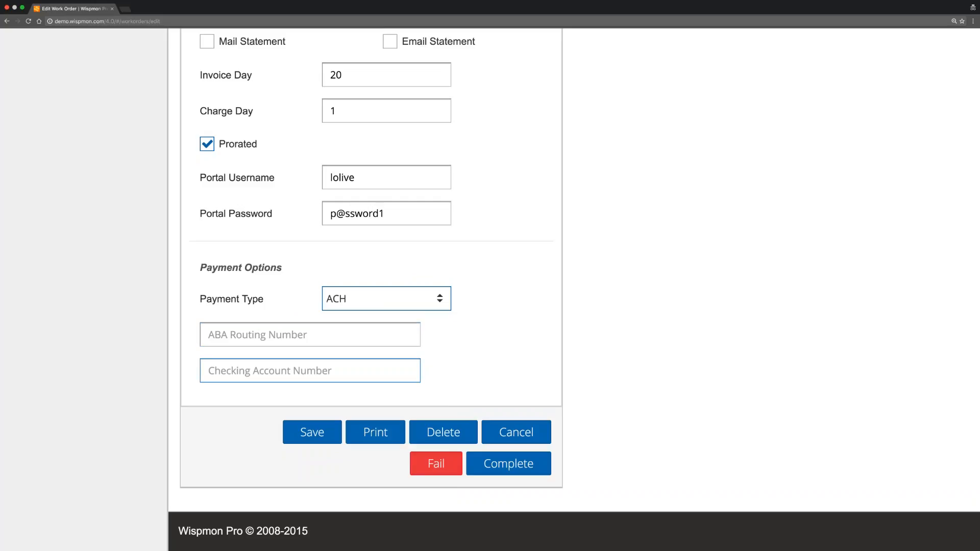
{"action": "left_click", "coordinate": [366, 298]}
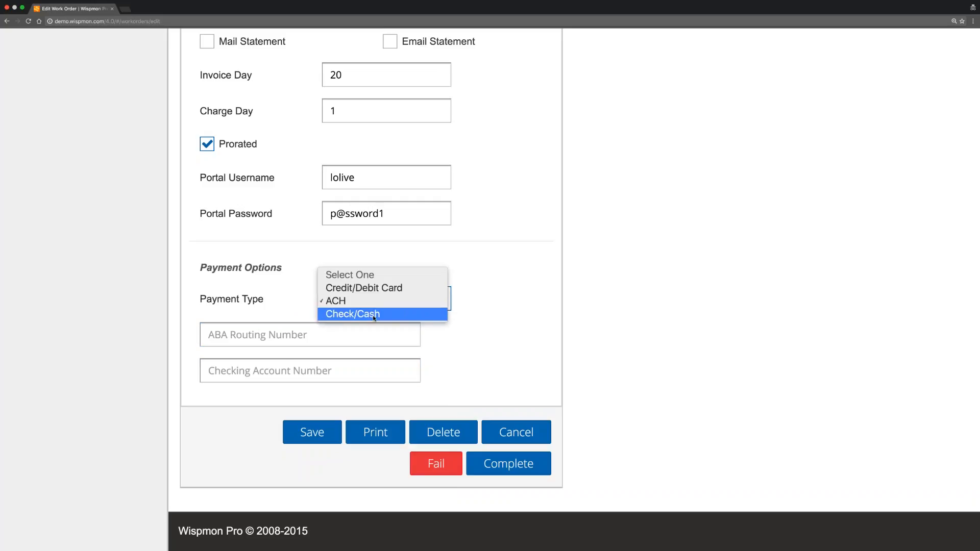
{"action": "left_click", "coordinate": [374, 315]}
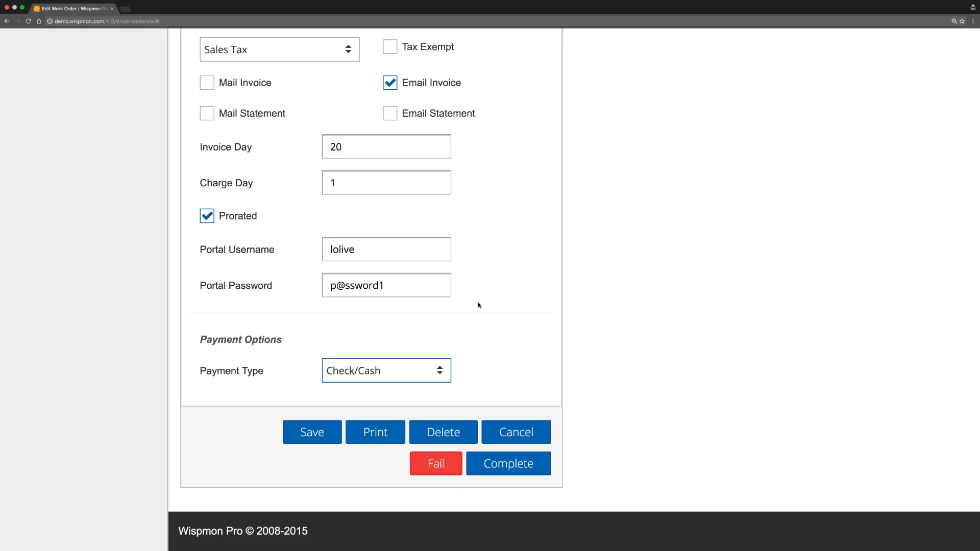
{"action": "scroll", "coordinate": [478, 306], "scroll_direction": "up", "scroll_amount": 10}
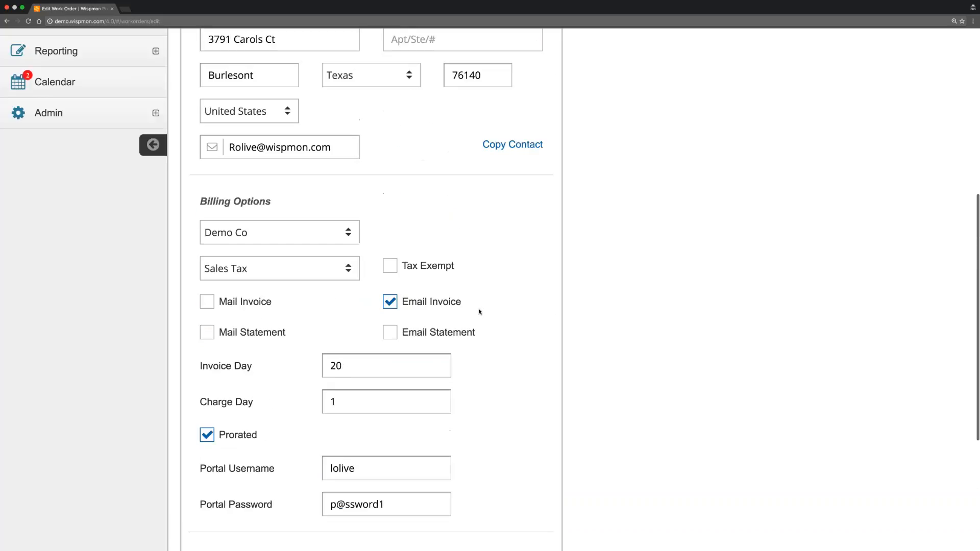
{"action": "scroll", "coordinate": [478, 312], "scroll_direction": "up", "scroll_amount": 3}
Choose Residential Family Service 3 as the service plan, leaving Promotion unset.
{"action": "left_click", "coordinate": [300, 145]}
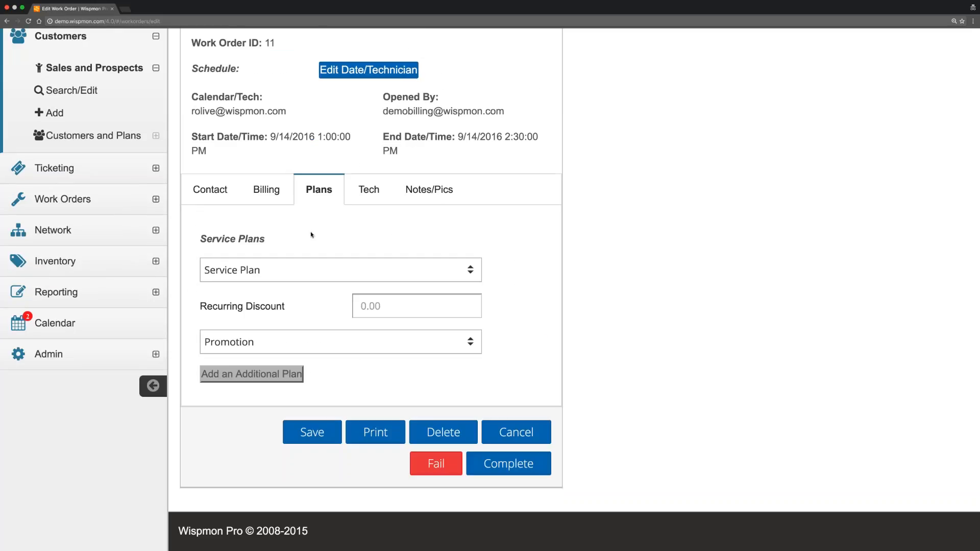
{"action": "left_click", "coordinate": [295, 269]}
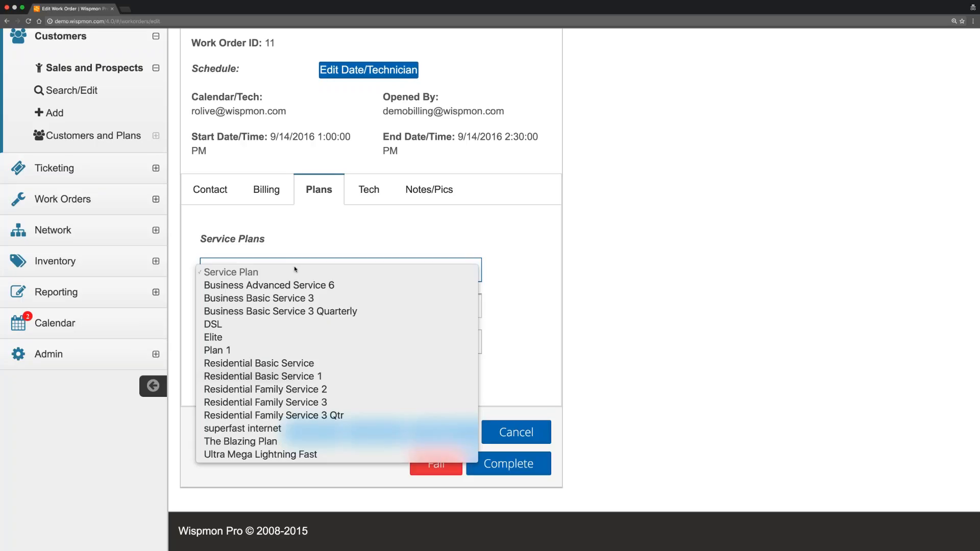
{"action": "left_click", "coordinate": [289, 404]}
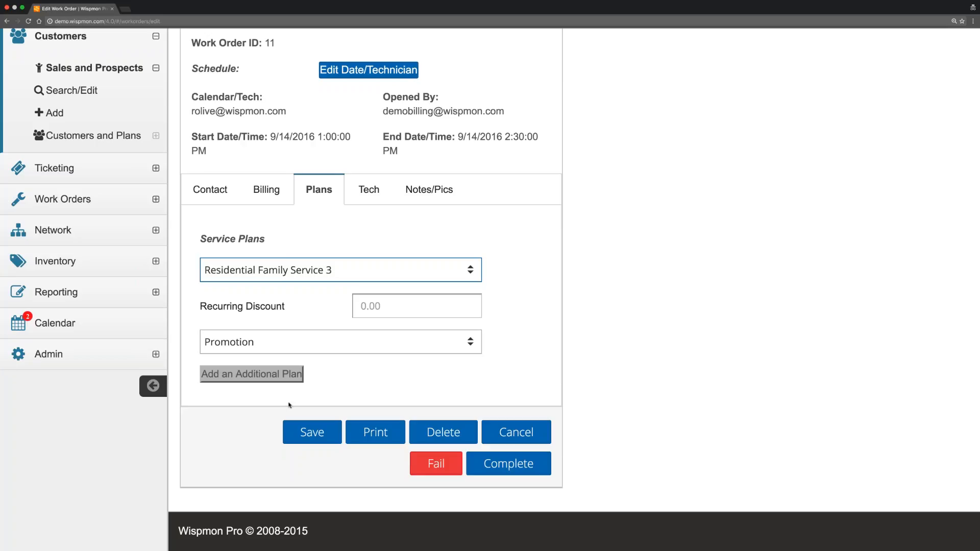
{"action": "left_click", "coordinate": [328, 342]}
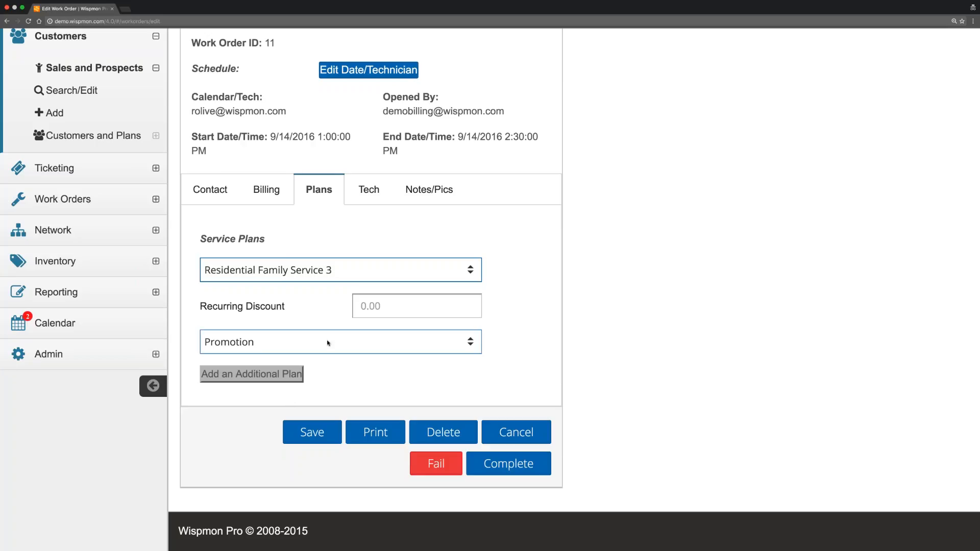
{"action": "left_click", "coordinate": [328, 344]}
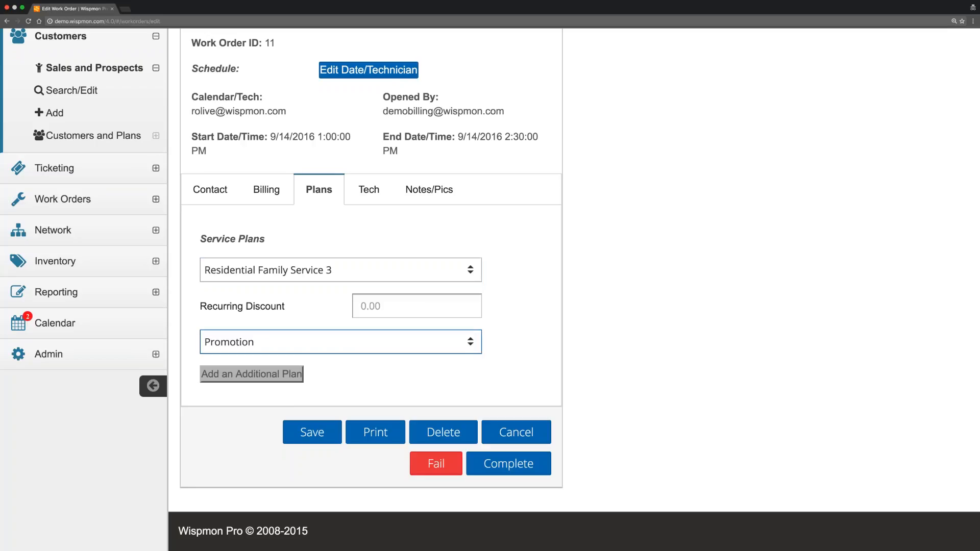
Add an additional plan row set to Basic Installation.
{"action": "left_click", "coordinate": [296, 374]}
{"action": "scroll", "coordinate": [323, 339], "scroll_direction": "down", "scroll_amount": 3}
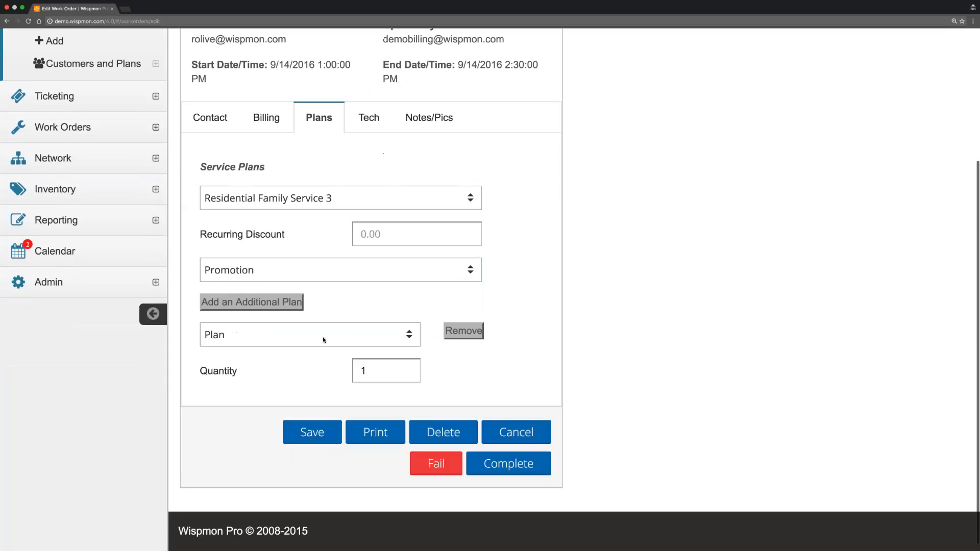
{"action": "left_click", "coordinate": [324, 340]}
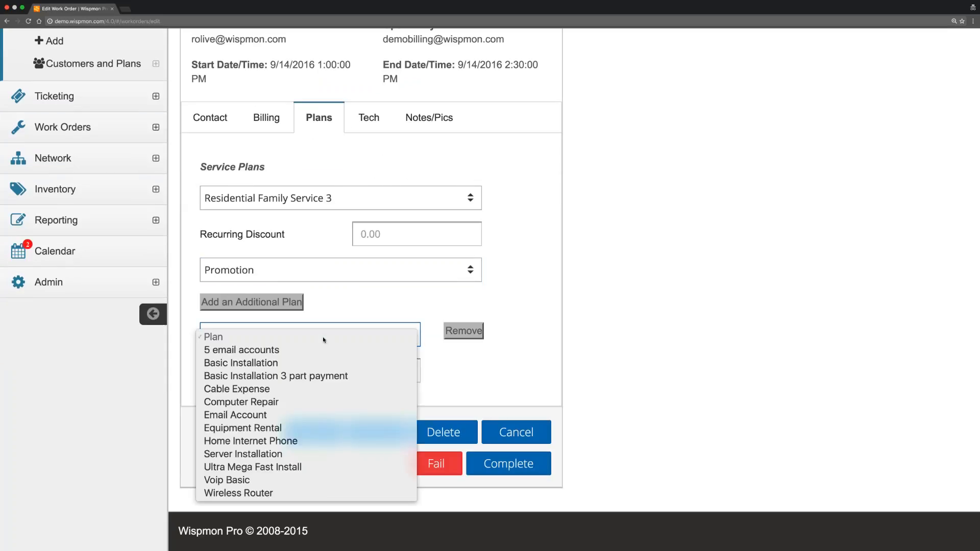
{"action": "left_click", "coordinate": [294, 363]}
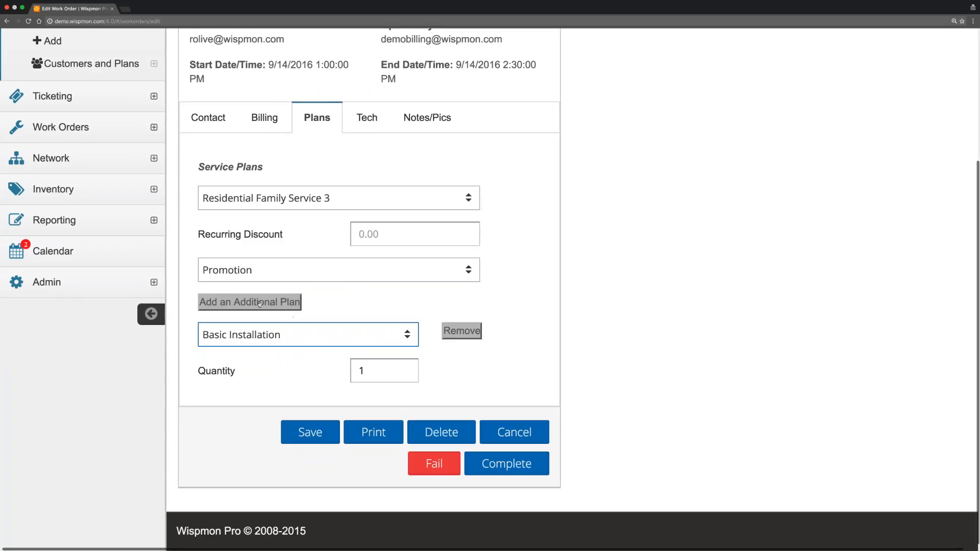
Add a second additional plan row set to Equipment Rental.
{"action": "left_click", "coordinate": [296, 306]}
{"action": "scroll", "coordinate": [339, 304], "scroll_direction": "down", "scroll_amount": 1}
{"action": "scroll", "coordinate": [339, 304], "scroll_direction": "down", "scroll_amount": 2}
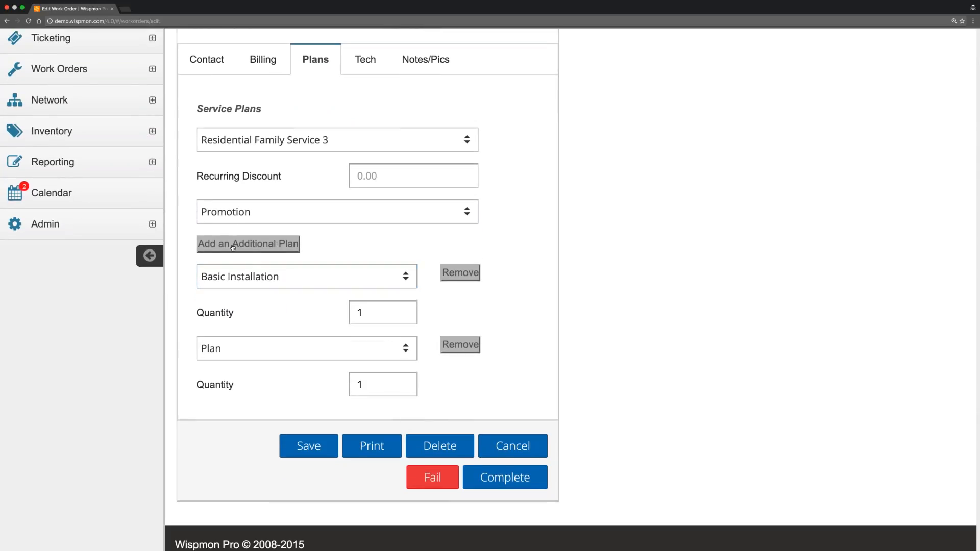
{"action": "left_click", "coordinate": [285, 276]}
{"action": "scroll", "coordinate": [285, 276], "scroll_direction": "down", "scroll_amount": 1}
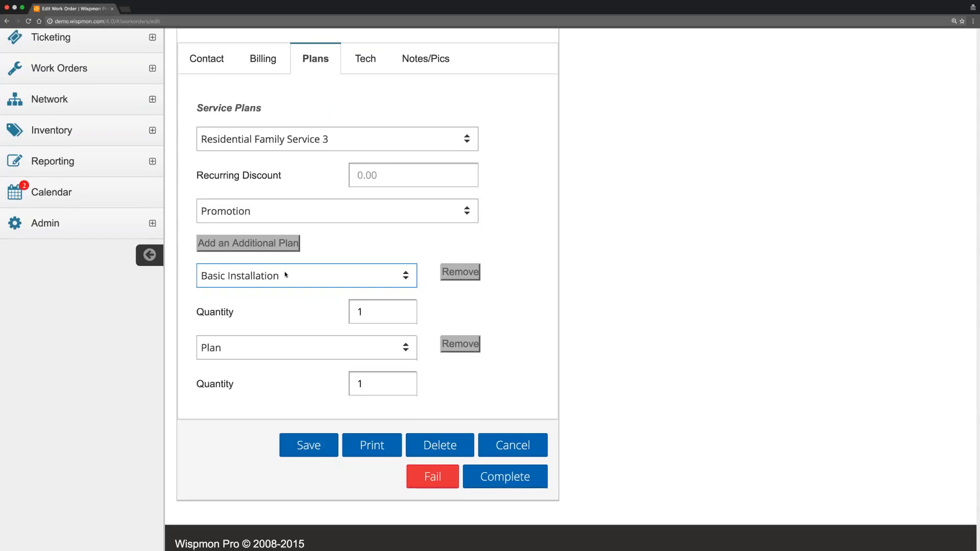
{"action": "left_click", "coordinate": [284, 344]}
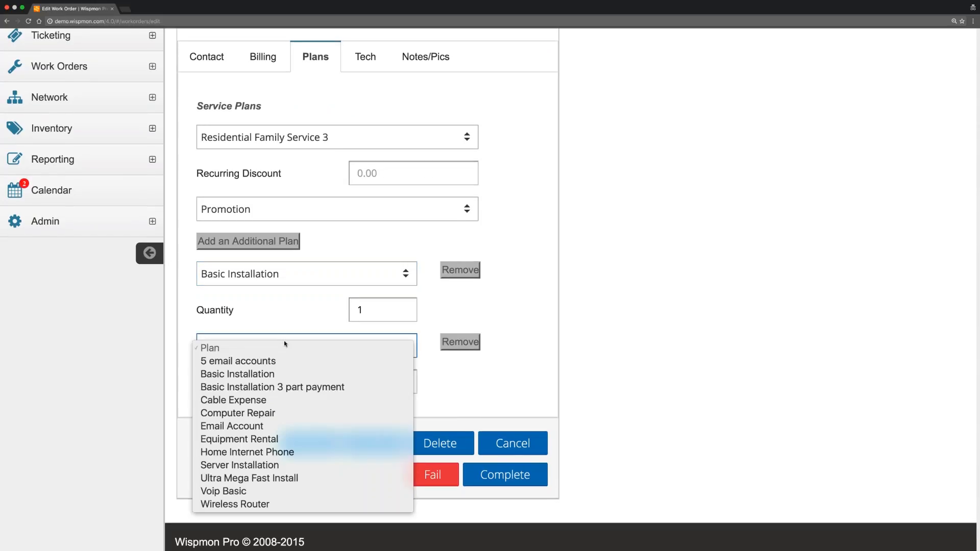
{"action": "left_click", "coordinate": [290, 438]}
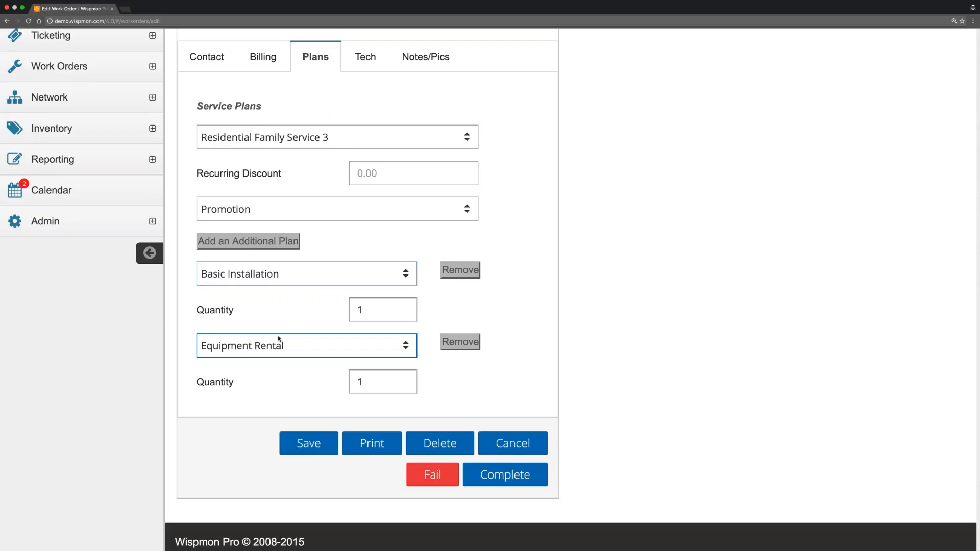
{"action": "scroll", "coordinate": [328, 243], "scroll_direction": "up", "scroll_amount": 2}
{"action": "scroll", "coordinate": [328, 218], "scroll_direction": "up", "scroll_amount": 2}
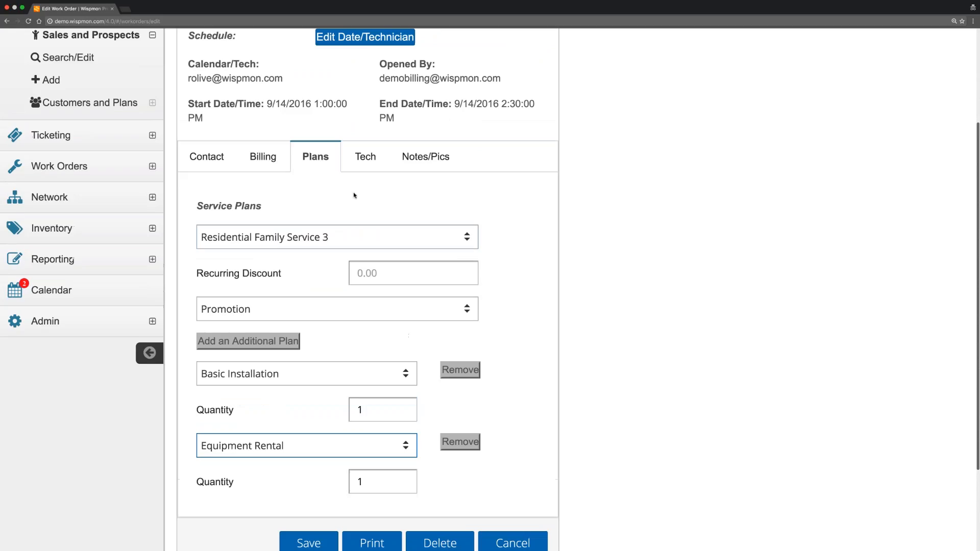
Set the technical data's service type to Wireless and affiliation to Demo Co.
{"action": "left_click", "coordinate": [366, 161]}
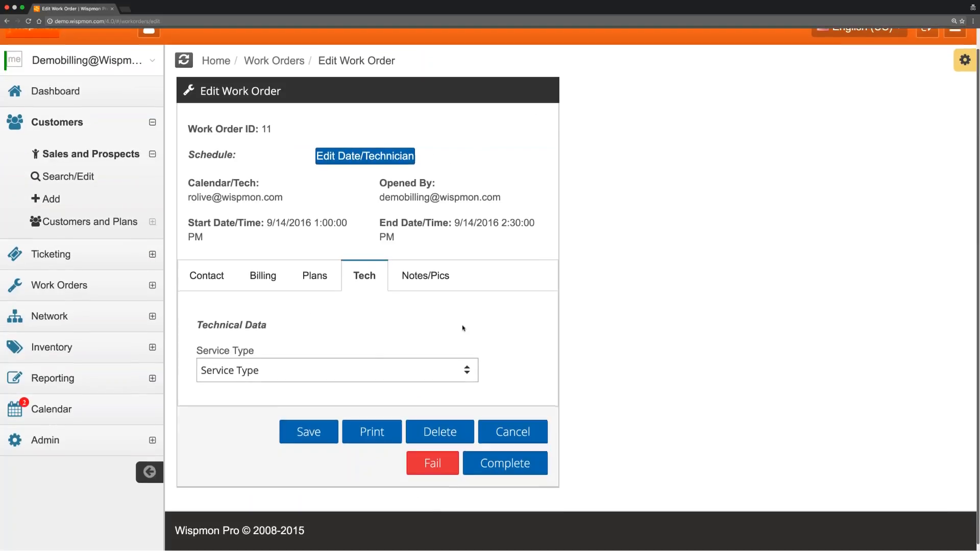
{"action": "left_click", "coordinate": [263, 374]}
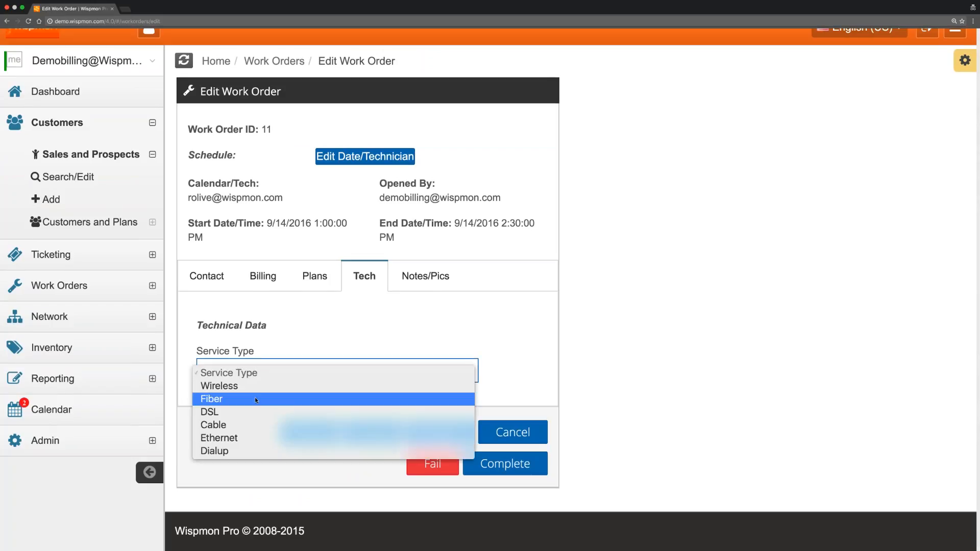
{"action": "left_click", "coordinate": [257, 388]}
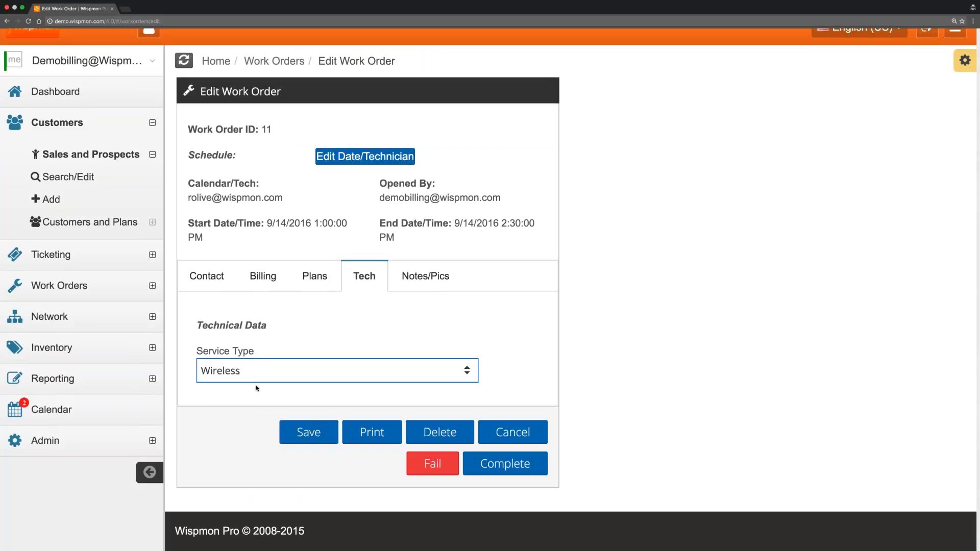
{"action": "scroll", "coordinate": [359, 307], "scroll_direction": "down", "scroll_amount": 5}
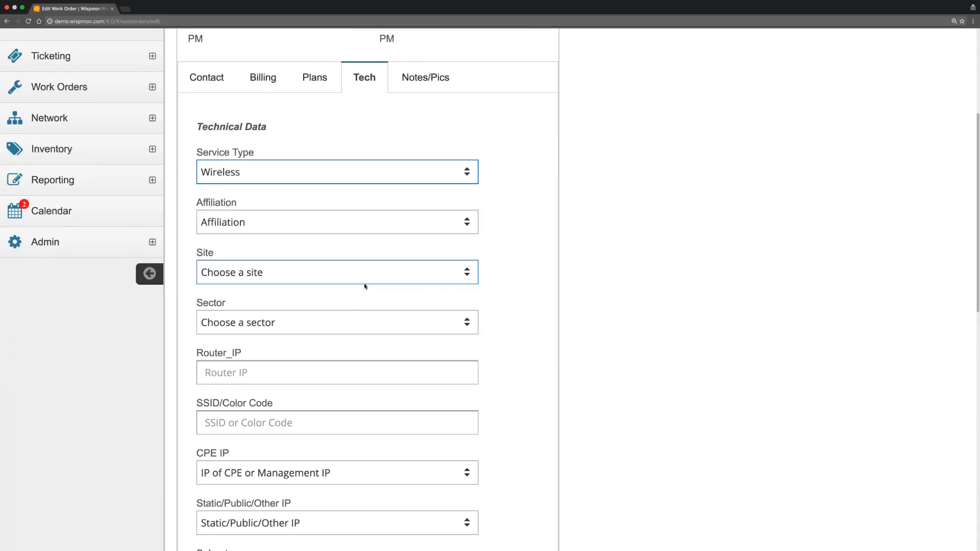
{"action": "left_click", "coordinate": [302, 224]}
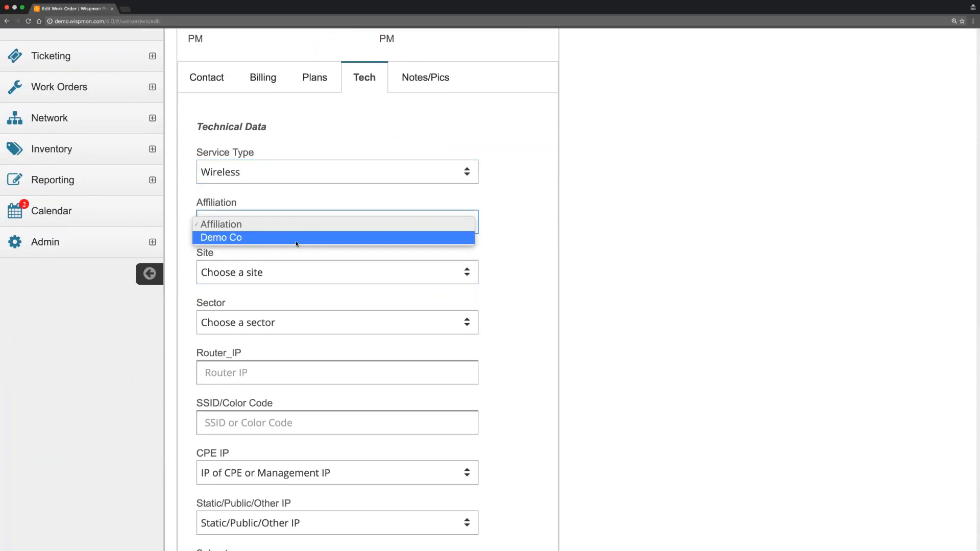
{"action": "left_click", "coordinate": [297, 242]}
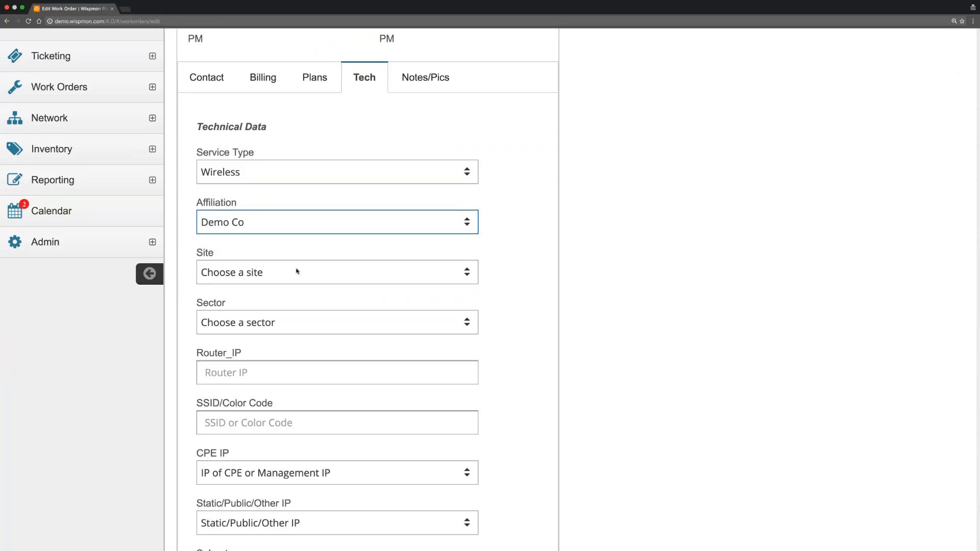
Choose site Rendon and sector DE04, filling router IP 216.114.60.12.
{"action": "left_click", "coordinate": [297, 275]}
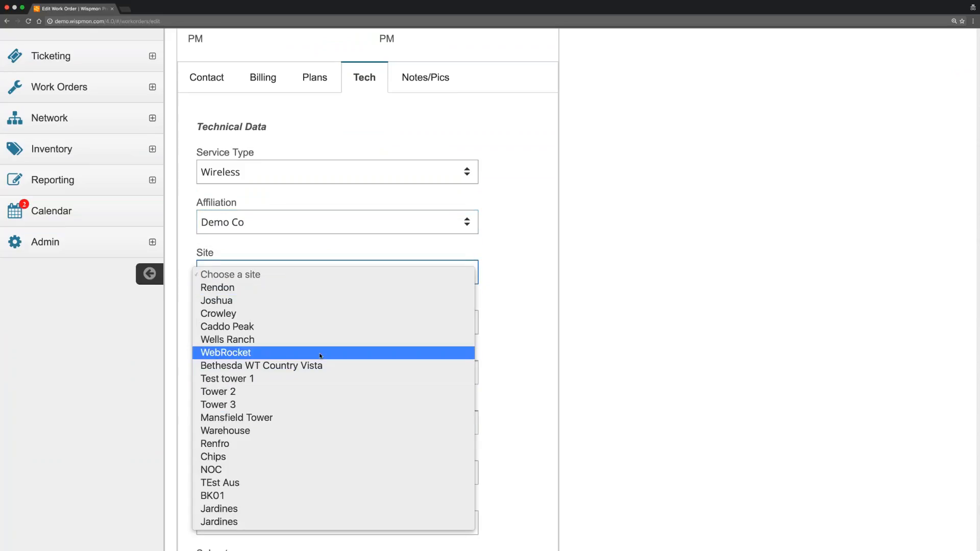
{"action": "left_click", "coordinate": [299, 288]}
{"action": "left_click", "coordinate": [285, 325]}
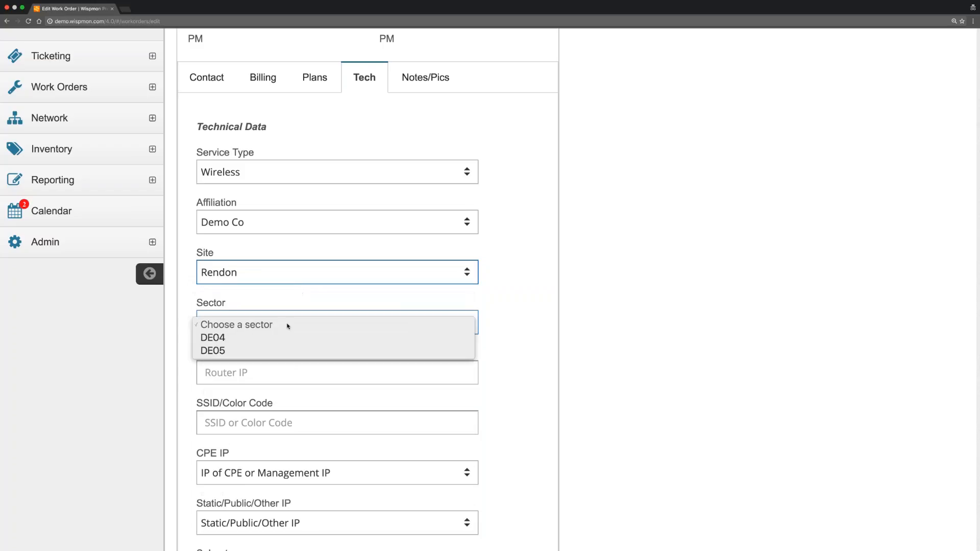
{"action": "left_click", "coordinate": [285, 338]}
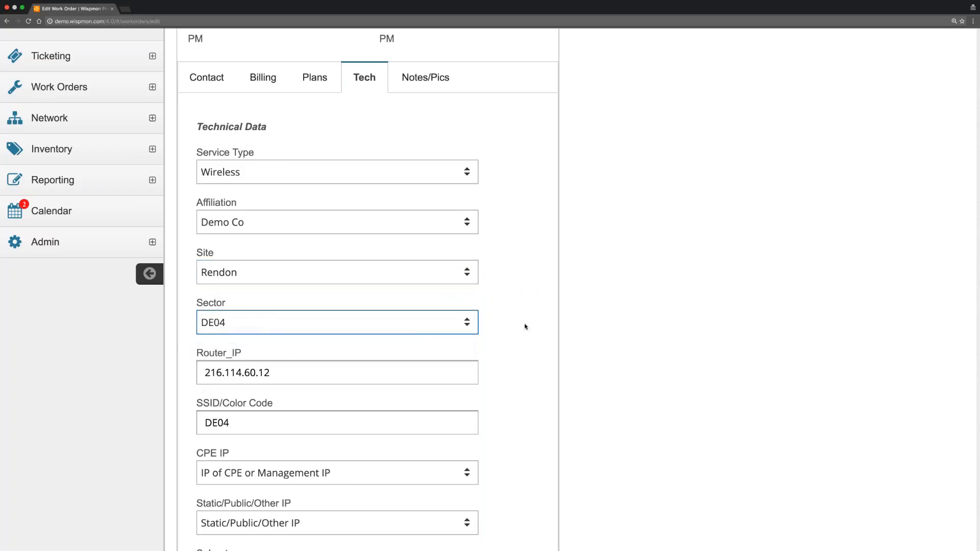
{"action": "scroll", "coordinate": [528, 317], "scroll_direction": "down", "scroll_amount": 3}
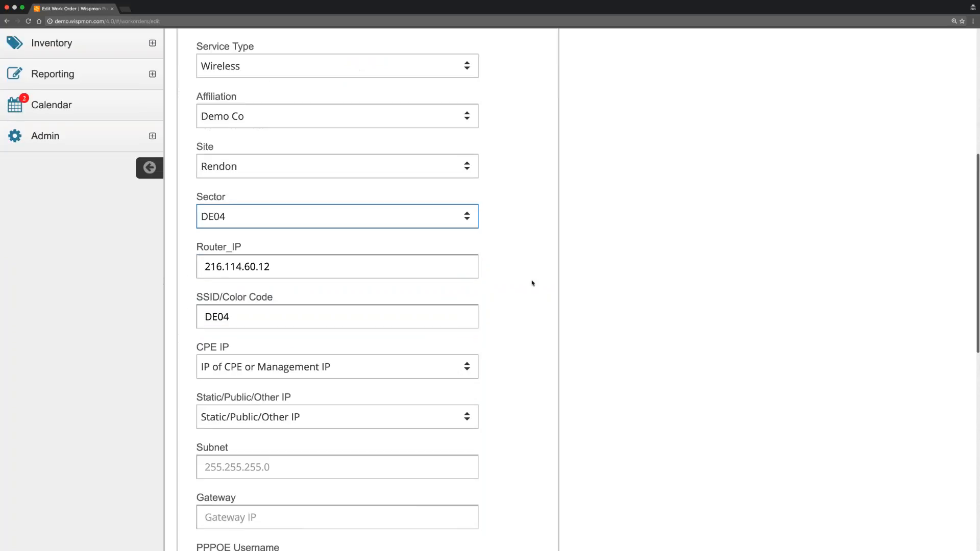
{"action": "scroll", "coordinate": [527, 305], "scroll_direction": "down", "scroll_amount": 8}
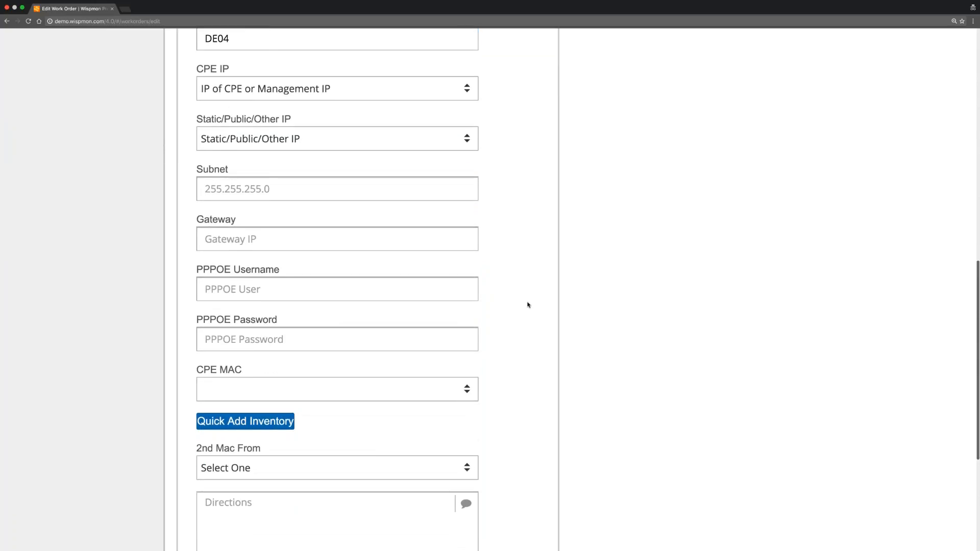
{"action": "scroll", "coordinate": [528, 305], "scroll_direction": "down", "scroll_amount": 1}
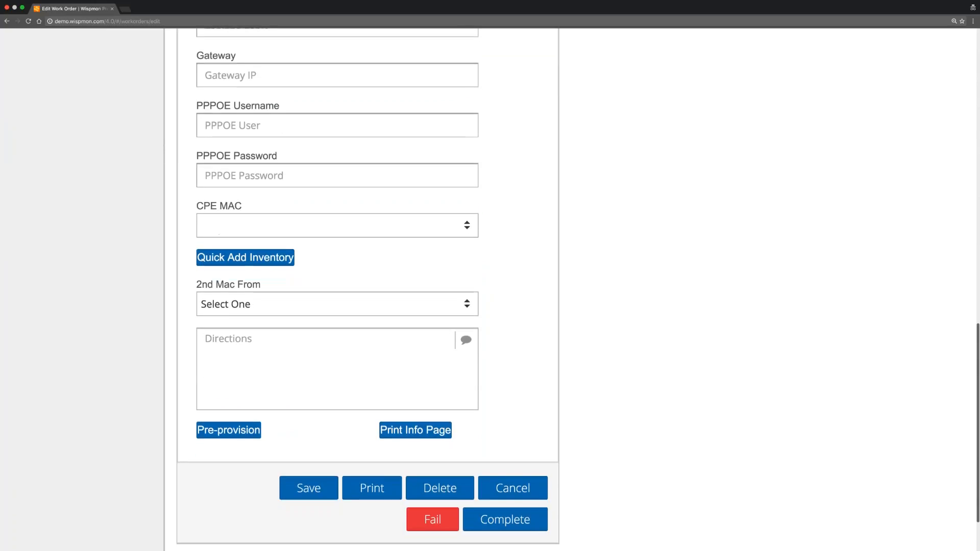
{"action": "left_click", "coordinate": [318, 490]}
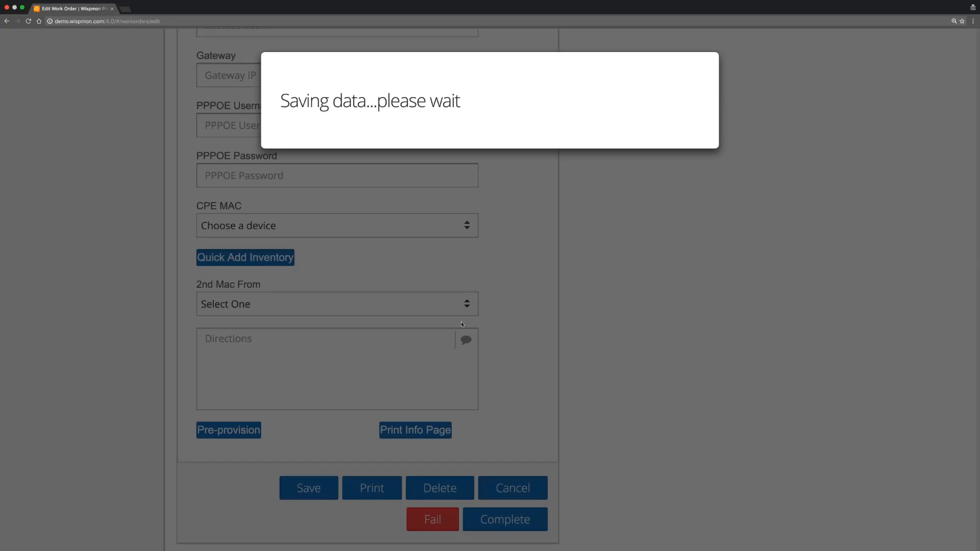
{"action": "scroll", "coordinate": [532, 263], "scroll_direction": "up", "scroll_amount": 6}
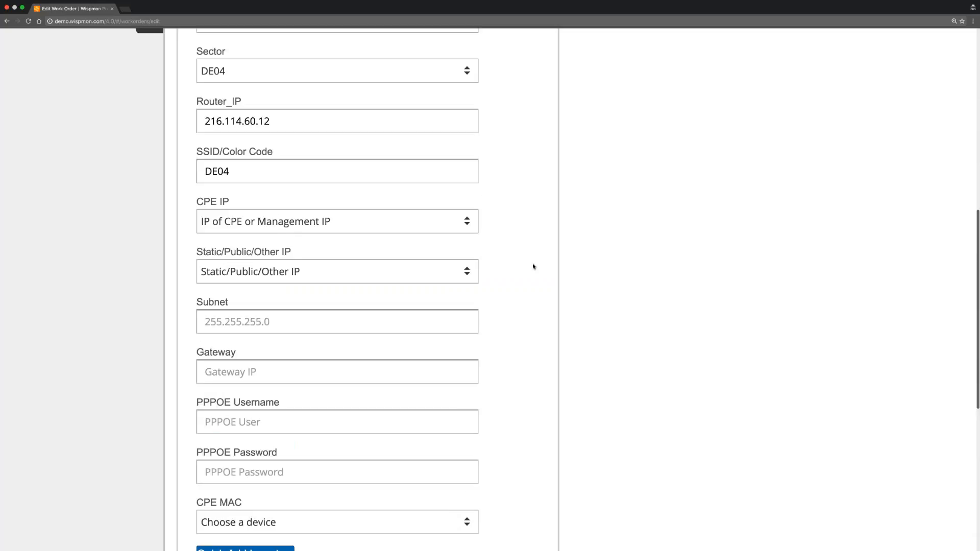
{"action": "scroll", "coordinate": [533, 267], "scroll_direction": "up", "scroll_amount": 3}
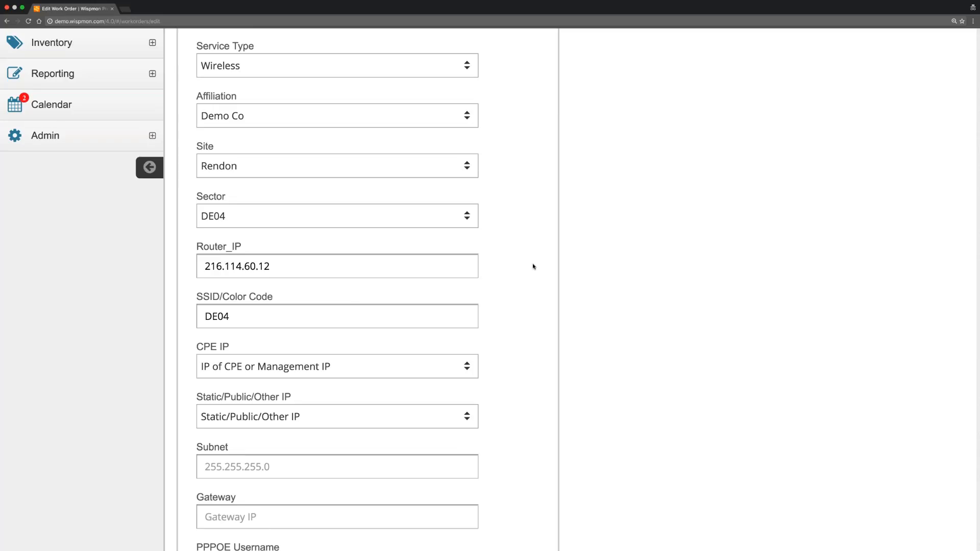
{"action": "scroll", "coordinate": [534, 266], "scroll_direction": "up", "scroll_amount": 4}
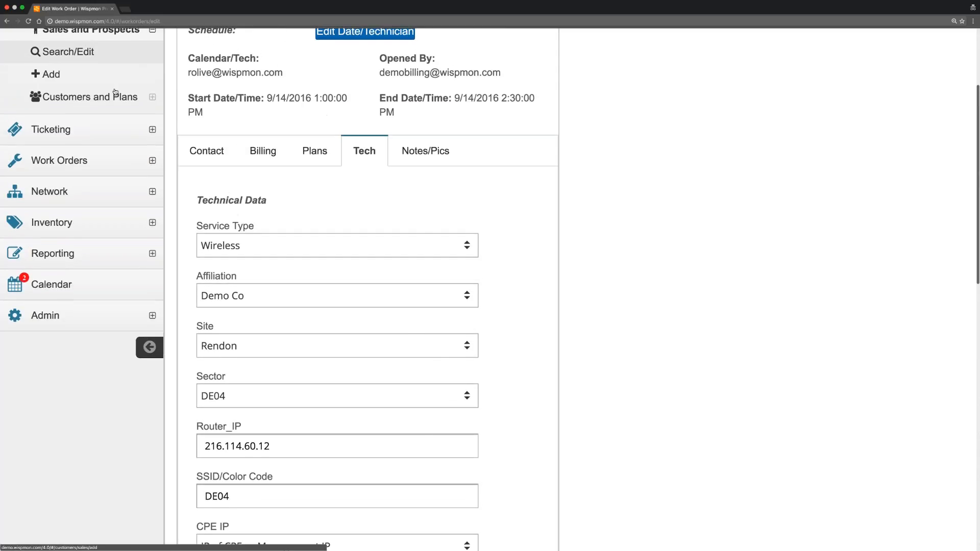
{"action": "scroll", "coordinate": [116, 94], "scroll_direction": "up", "scroll_amount": 2}
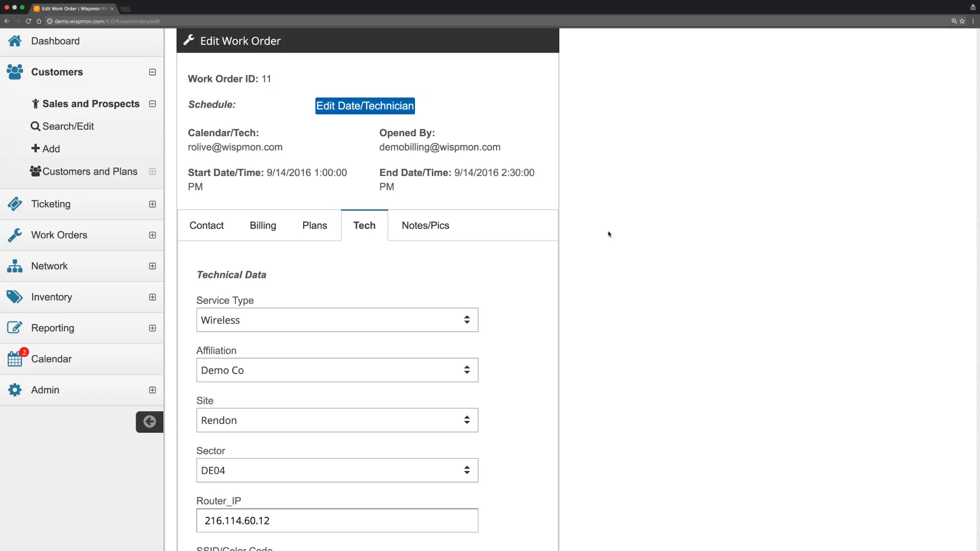
{"action": "scroll", "coordinate": [608, 234], "scroll_direction": "down", "scroll_amount": 4}
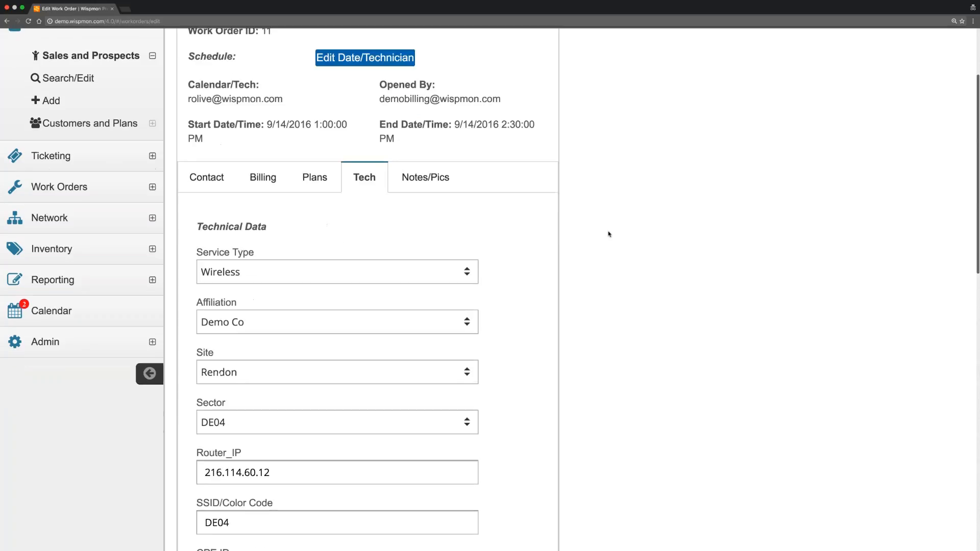
Go through Contact to the billing details and reconfirm Check/Cash as payment type.
{"action": "left_click", "coordinate": [207, 134]}
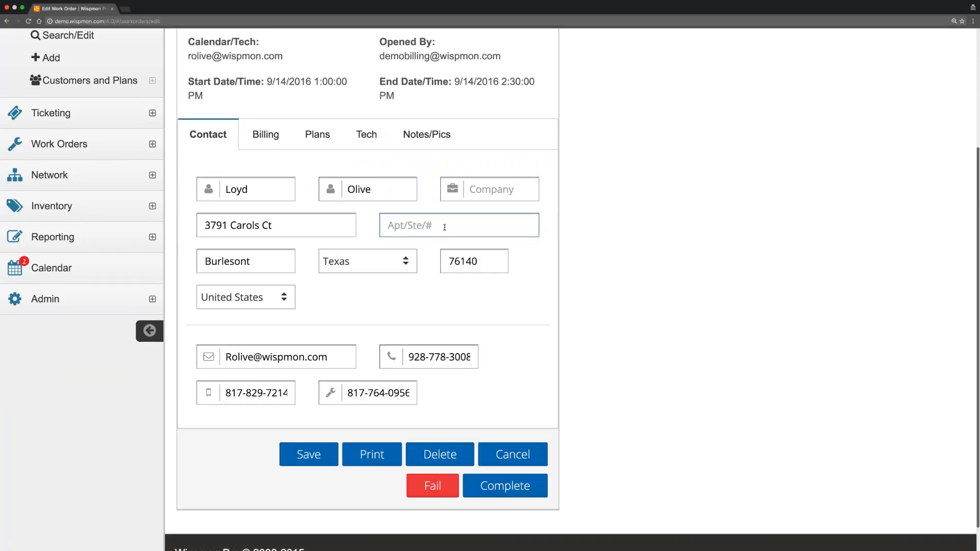
{"action": "left_click", "coordinate": [265, 135]}
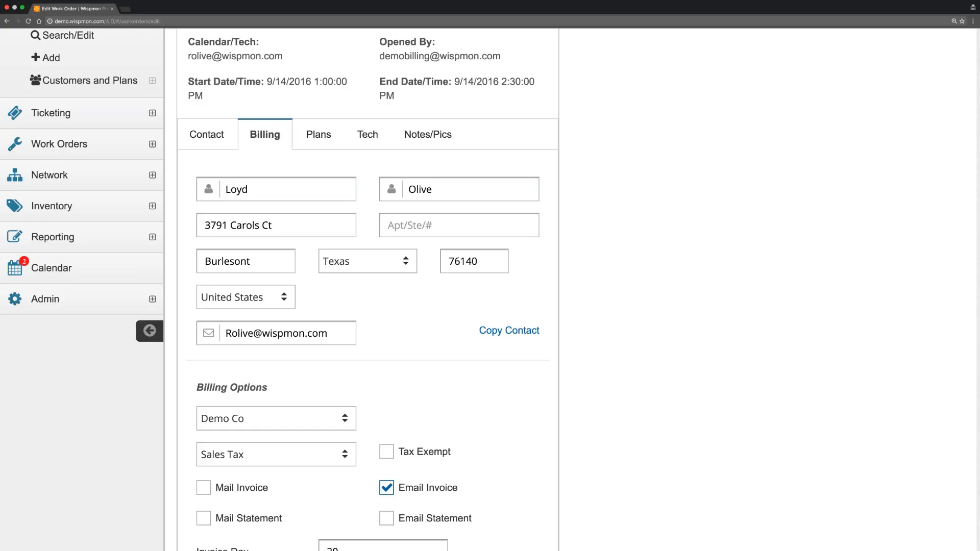
{"action": "scroll", "coordinate": [511, 337], "scroll_direction": "down", "scroll_amount": 1}
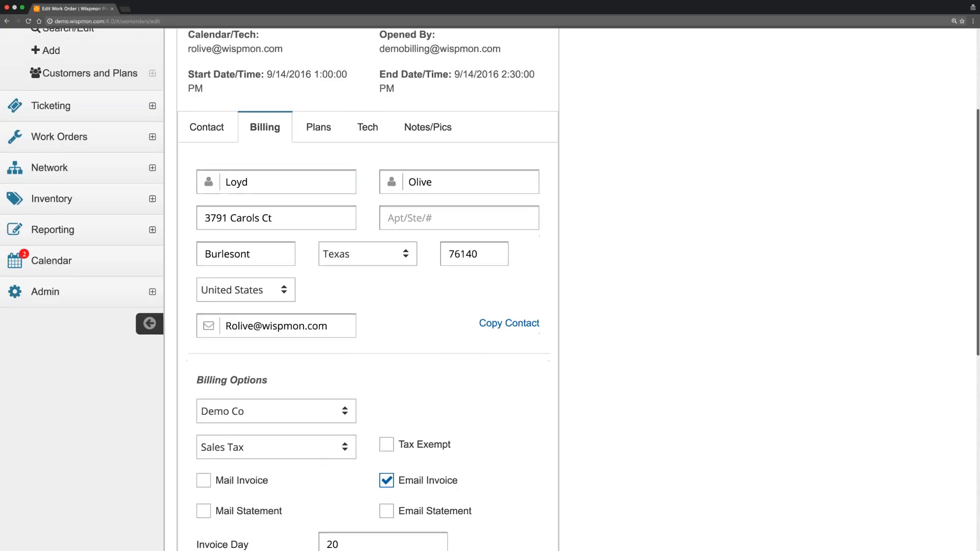
{"action": "scroll", "coordinate": [259, 135], "scroll_direction": "down", "scroll_amount": 10}
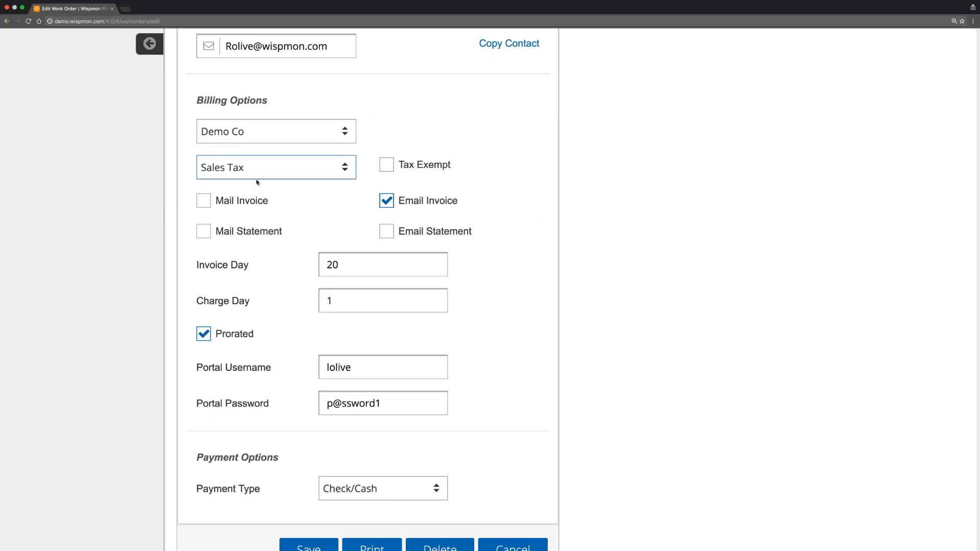
{"action": "scroll", "coordinate": [204, 235], "scroll_direction": "down", "scroll_amount": 3}
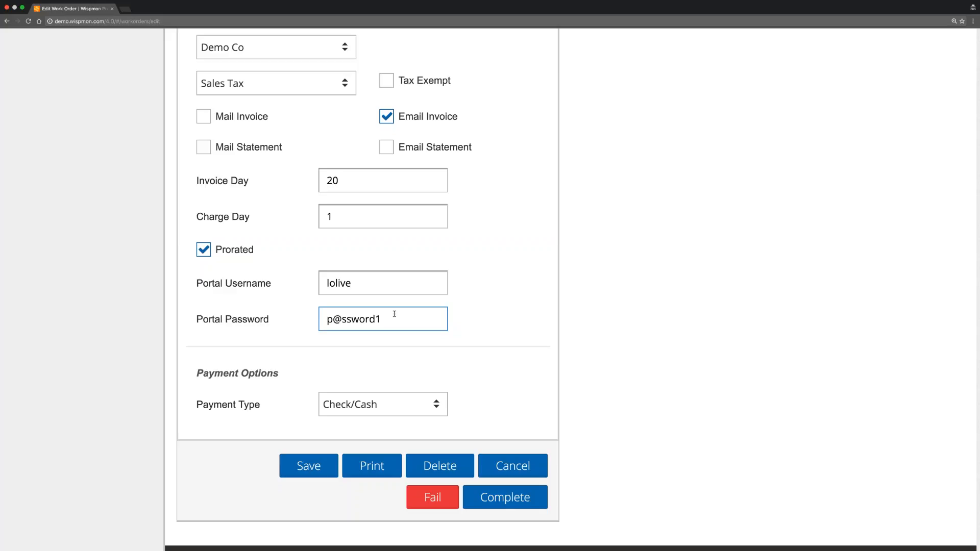
{"action": "left_click", "coordinate": [378, 405]}
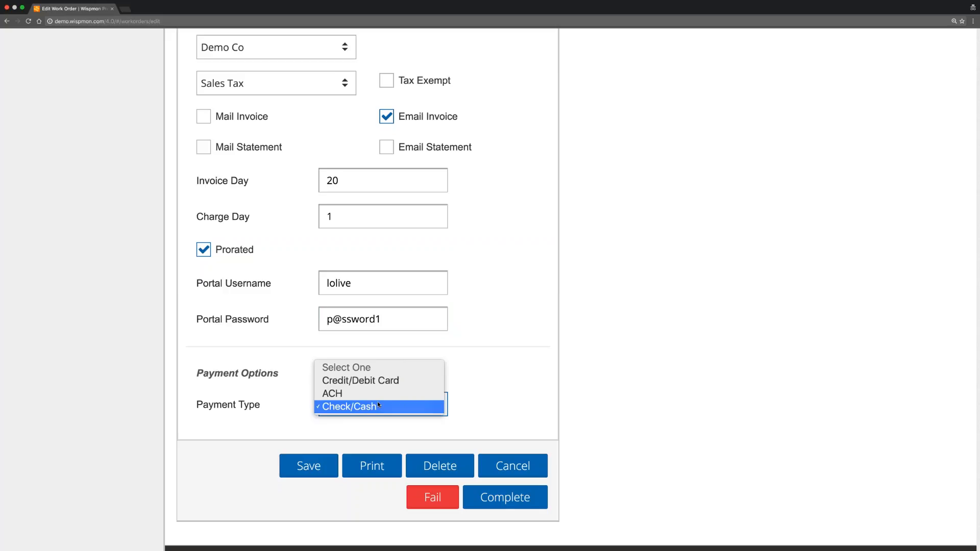
{"action": "left_click", "coordinate": [378, 406]}
{"action": "scroll", "coordinate": [486, 285], "scroll_direction": "up", "scroll_amount": 3}
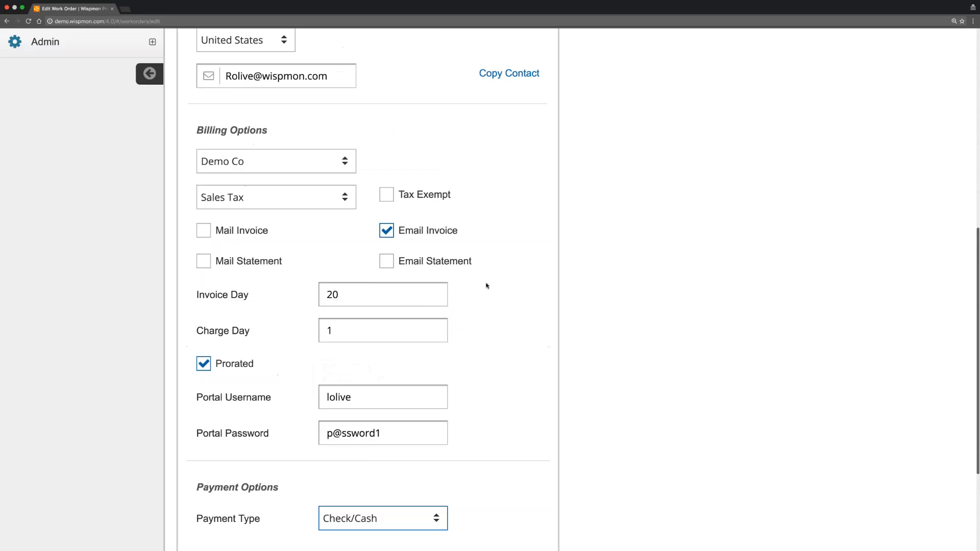
{"action": "scroll", "coordinate": [487, 286], "scroll_direction": "up", "scroll_amount": 7}
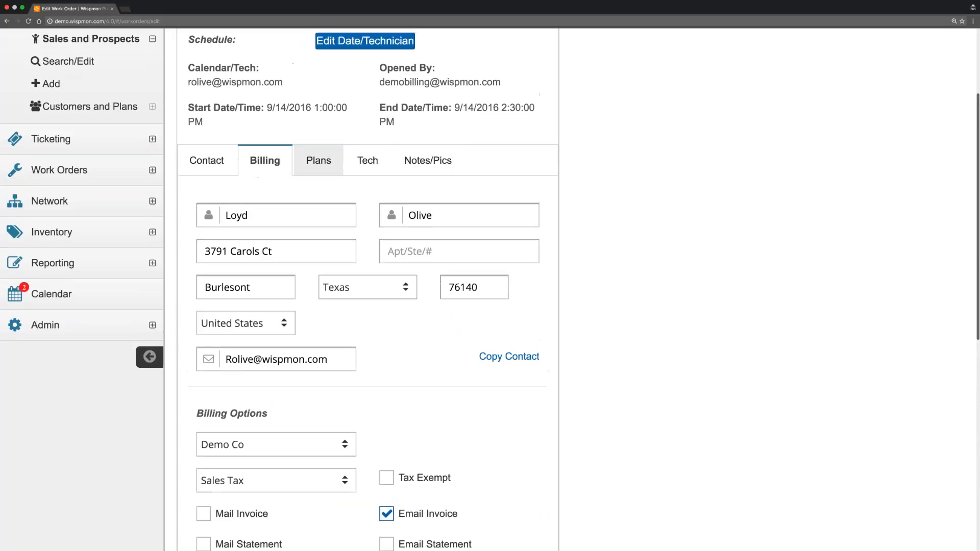
Review the service plans, adding then removing an empty extra plan row.
{"action": "left_click", "coordinate": [318, 161]}
{"action": "scroll", "coordinate": [354, 213], "scroll_direction": "down", "scroll_amount": 1}
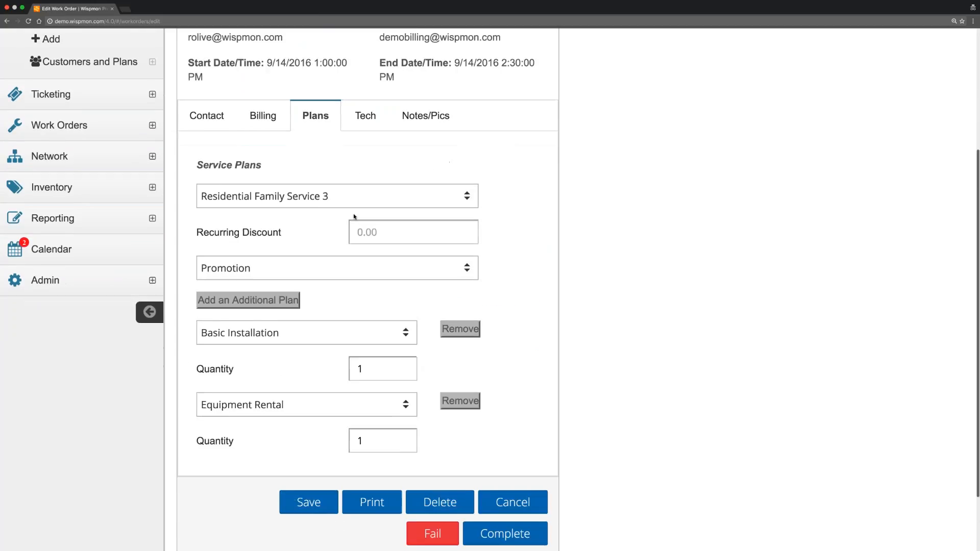
{"action": "scroll", "coordinate": [354, 217], "scroll_direction": "down", "scroll_amount": 2}
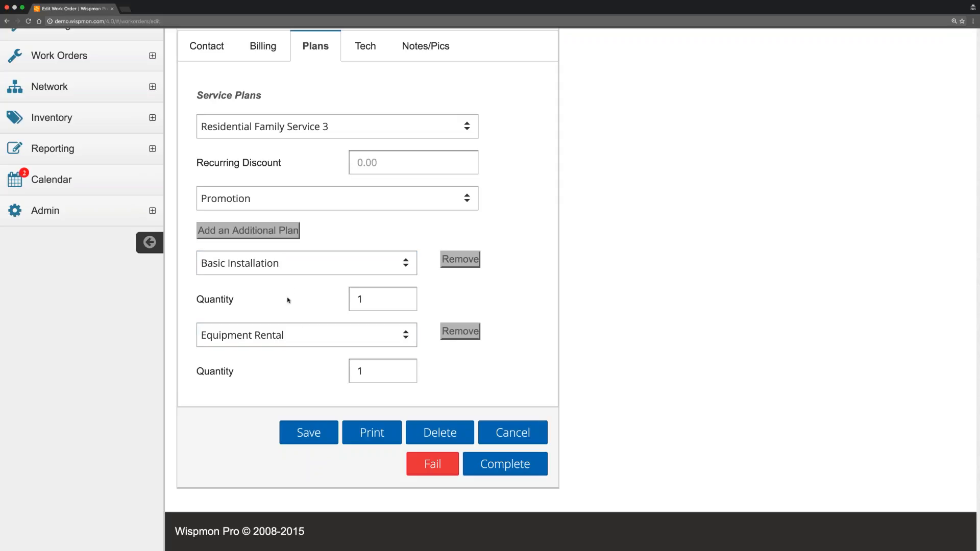
{"action": "left_click", "coordinate": [276, 232]}
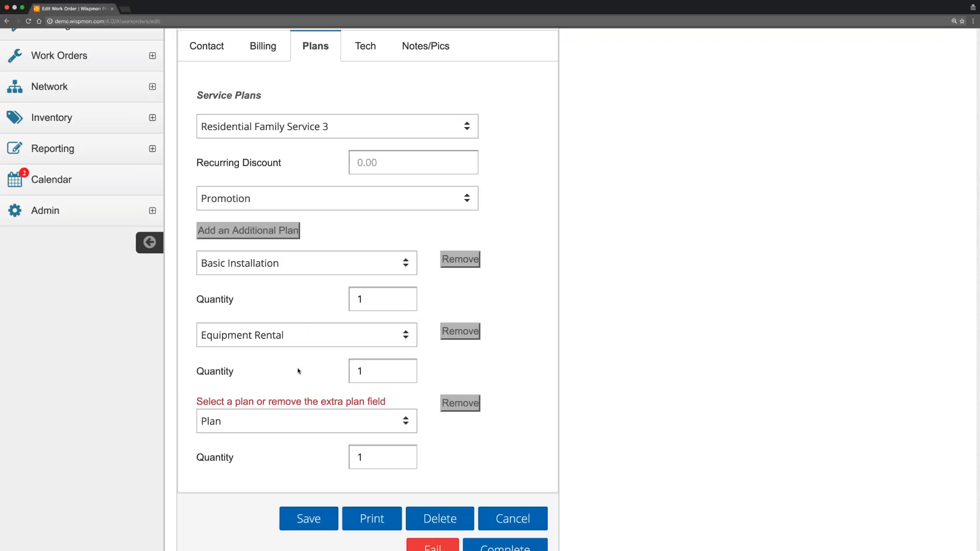
{"action": "left_click", "coordinate": [289, 424]}
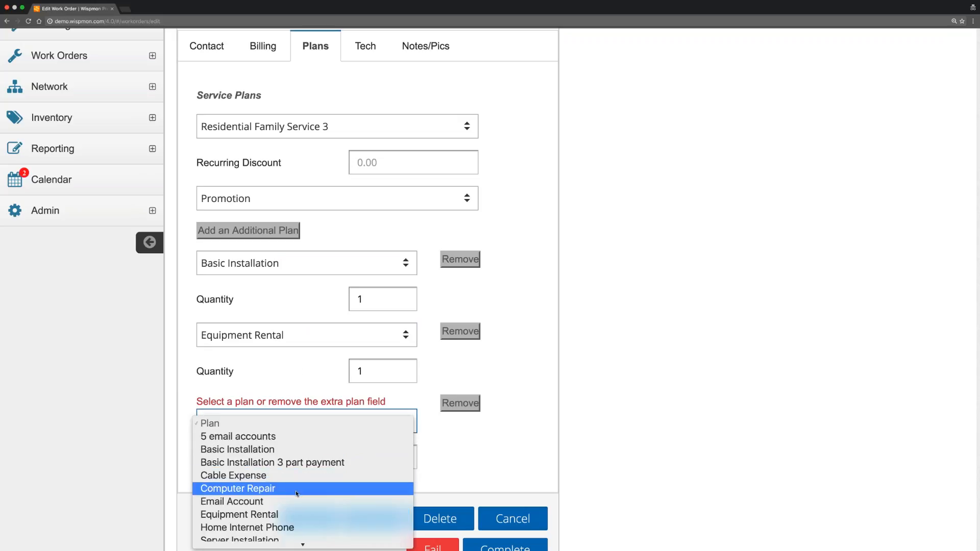
{"action": "left_click", "coordinate": [462, 403]}
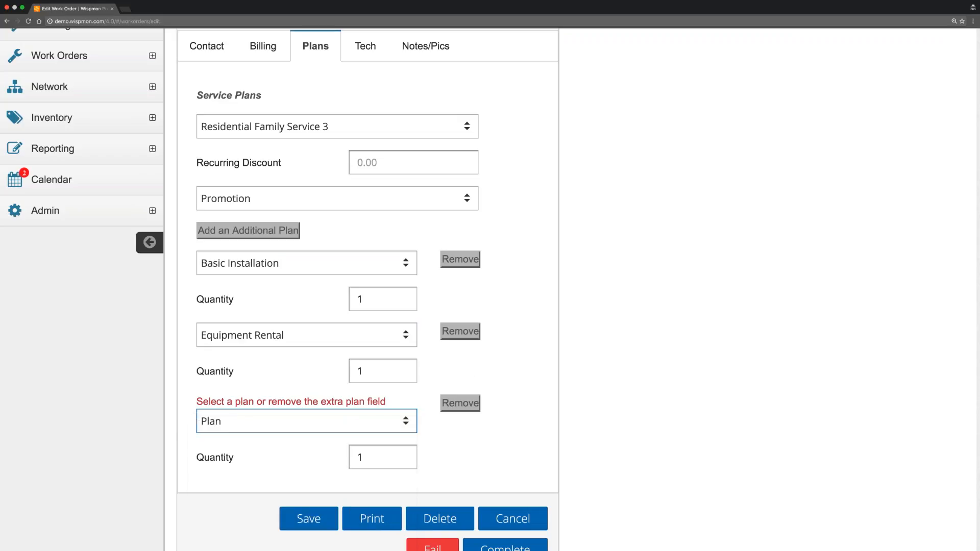
{"action": "left_click", "coordinate": [462, 403]}
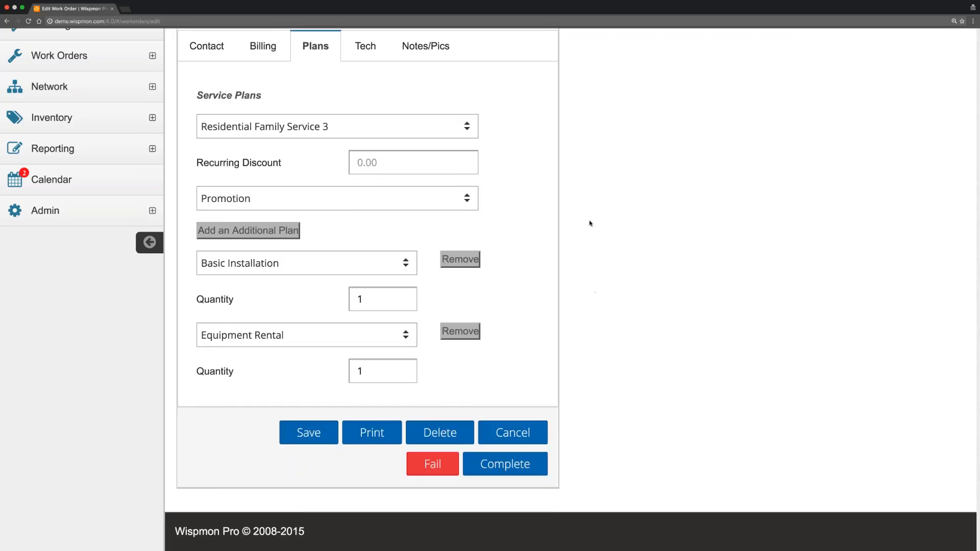
{"action": "scroll", "coordinate": [588, 221], "scroll_direction": "up", "scroll_amount": 3}
Return to the technical data, keeping Wireless as the service type.
{"action": "left_click", "coordinate": [364, 189]}
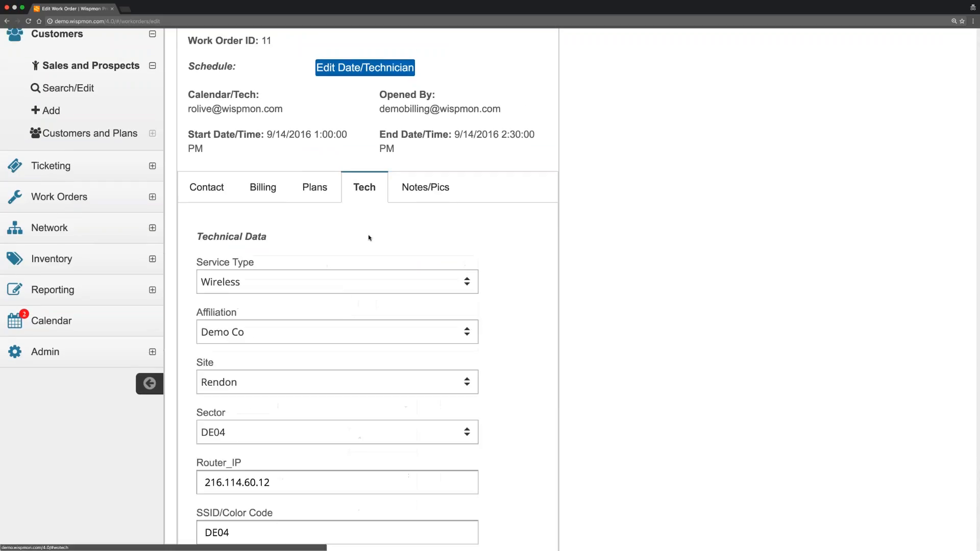
{"action": "scroll", "coordinate": [368, 230], "scroll_direction": "down", "scroll_amount": 3}
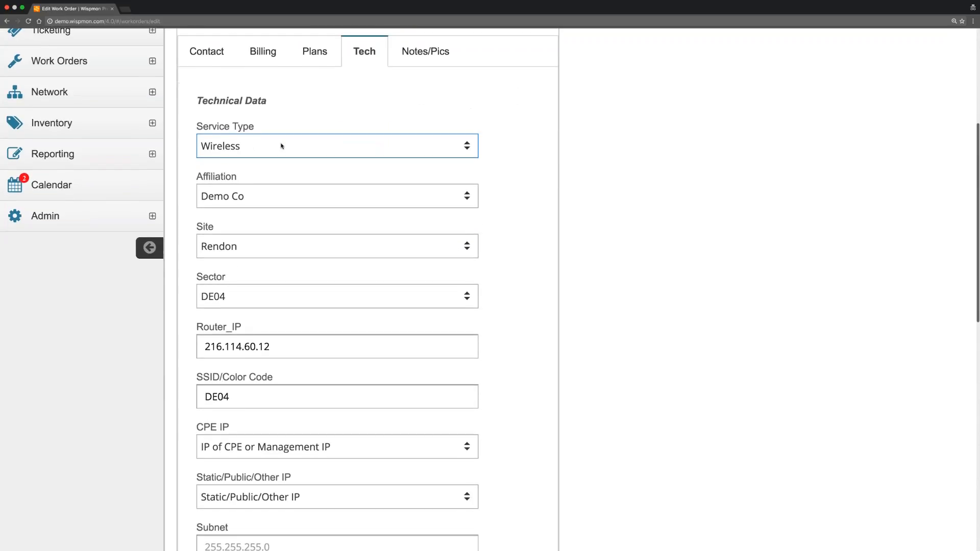
{"action": "left_click", "coordinate": [281, 146]}
{"action": "left_click", "coordinate": [281, 148]}
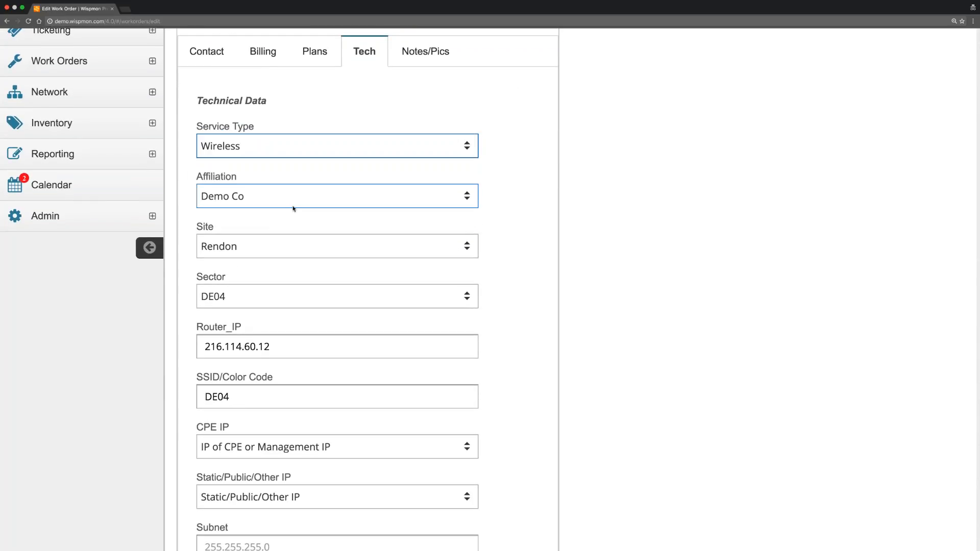
{"action": "scroll", "coordinate": [368, 226], "scroll_direction": "down", "scroll_amount": 3}
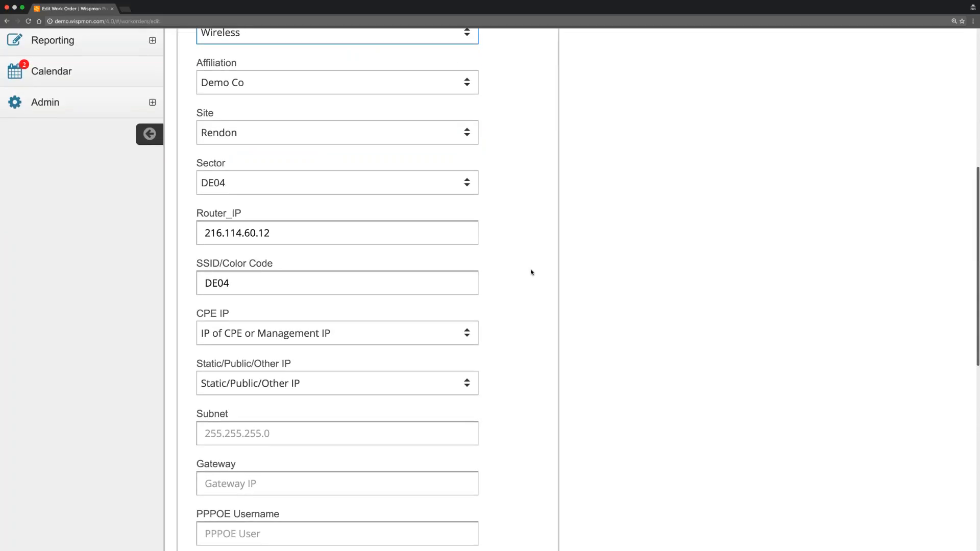
{"action": "scroll", "coordinate": [531, 272], "scroll_direction": "up", "scroll_amount": 8}
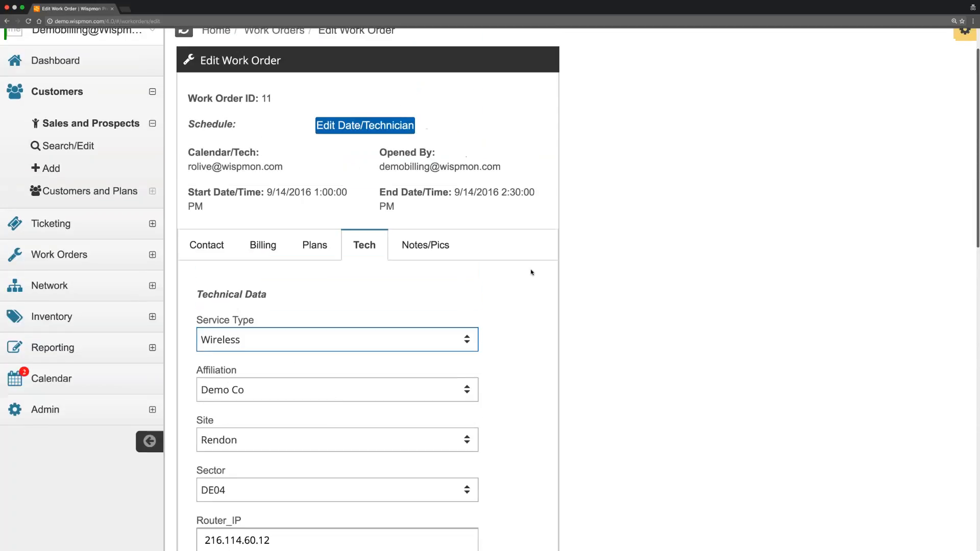
{"action": "scroll", "coordinate": [532, 272], "scroll_direction": "up", "scroll_amount": 2}
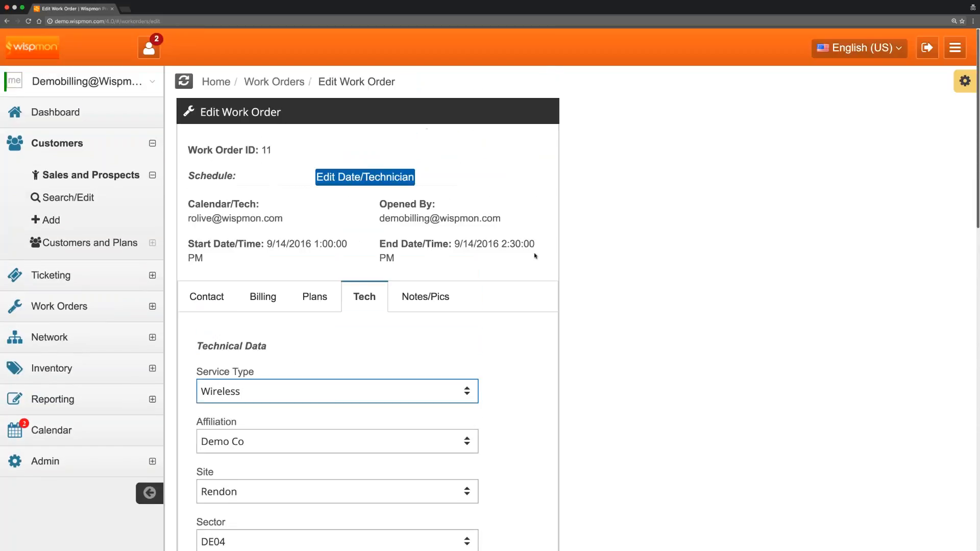
Check the dashboard's Scheduled Appointments for work order 11, a New Install on 2016-09-14 at 13:00.
{"action": "left_click", "coordinate": [66, 115]}
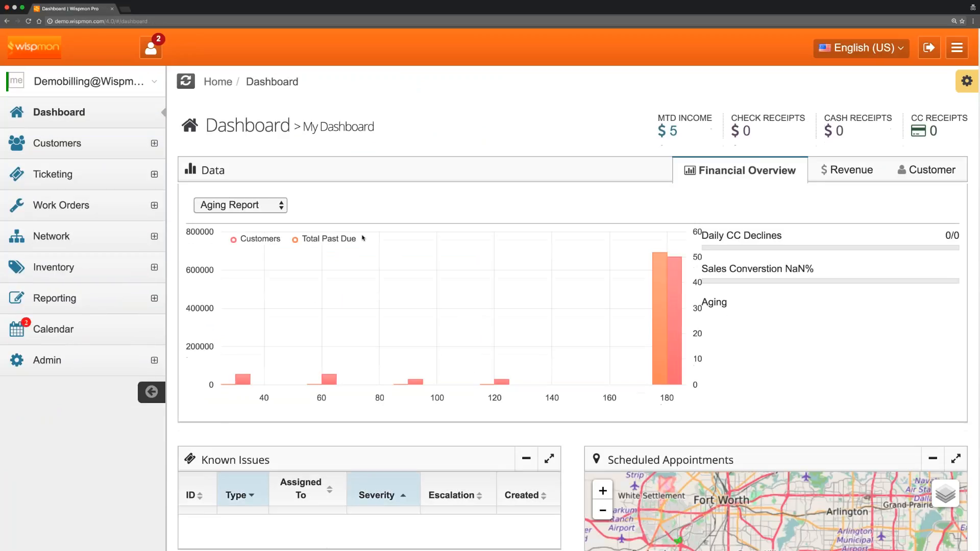
{"action": "scroll", "coordinate": [362, 238], "scroll_direction": "down", "scroll_amount": 4}
{"action": "scroll", "coordinate": [363, 238], "scroll_direction": "down", "scroll_amount": 4}
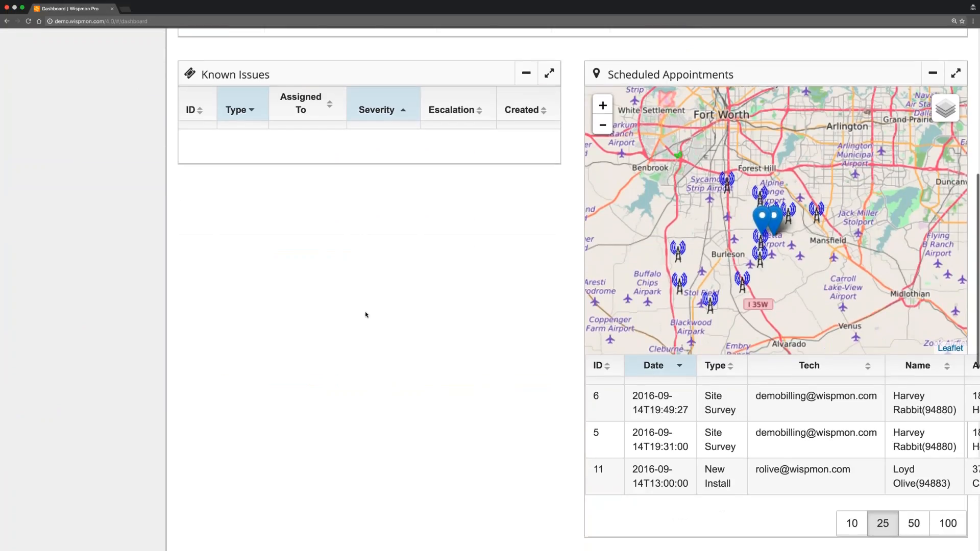
{"action": "scroll", "coordinate": [369, 313], "scroll_direction": "down", "scroll_amount": 2}
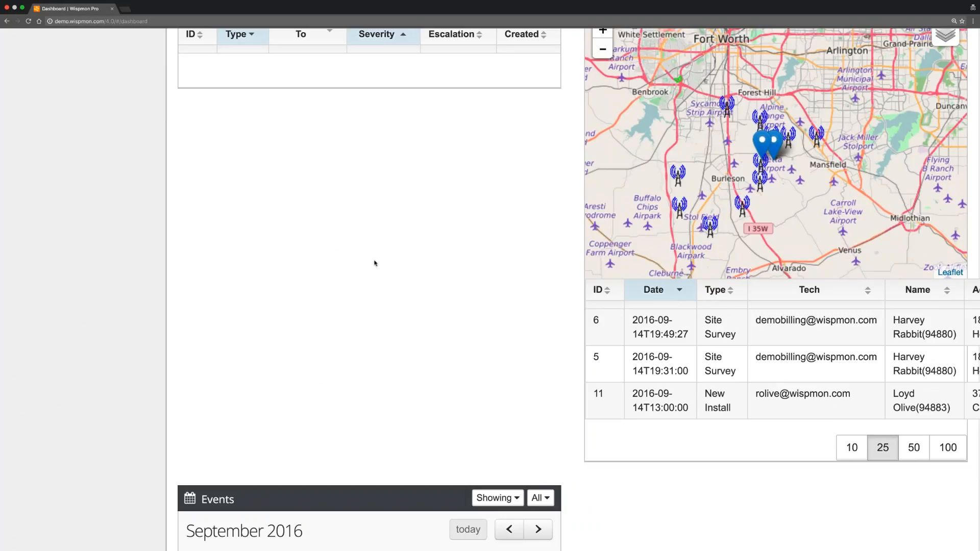
{"action": "scroll", "coordinate": [374, 262], "scroll_direction": "up", "scroll_amount": 10}
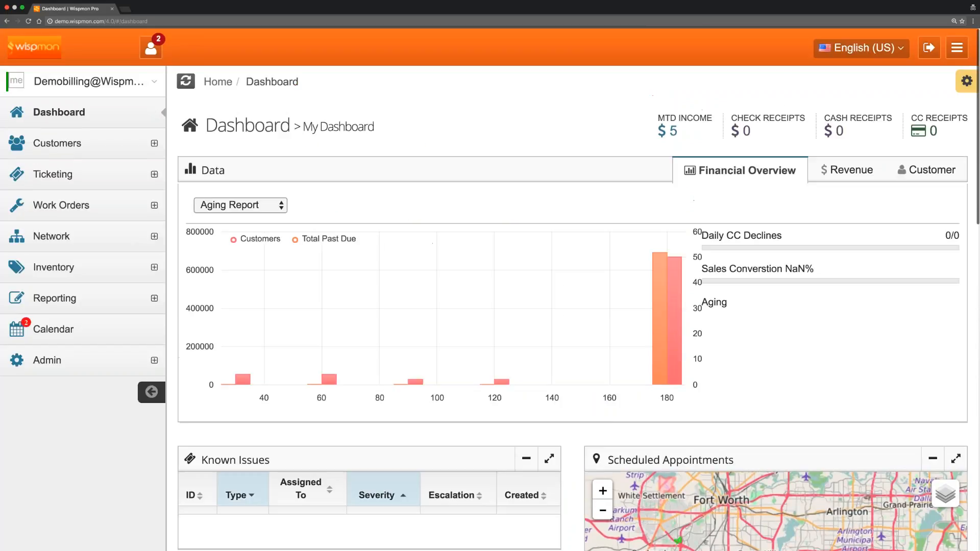
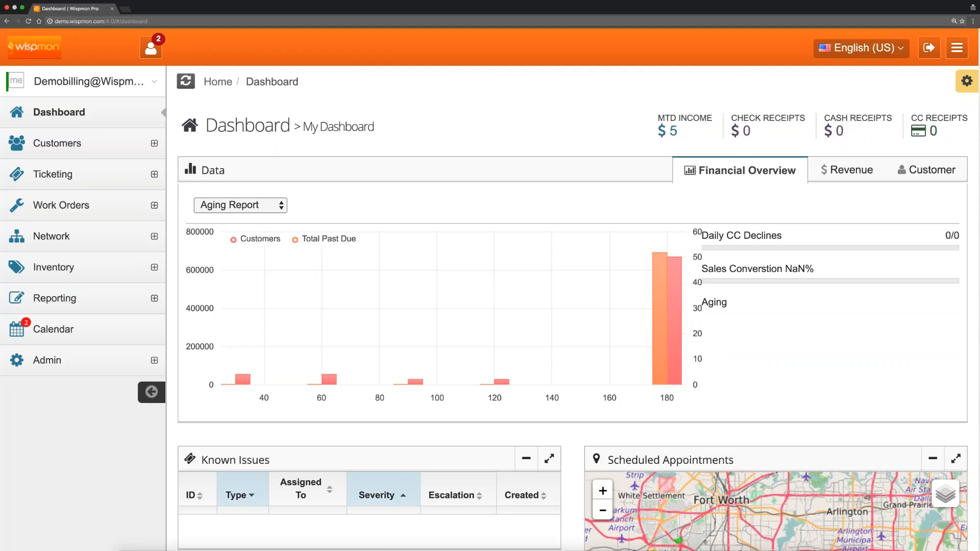
Go to Customers > Customers and Plans > Search/Edit to list the customer accounts.
{"action": "left_click", "coordinate": [76, 145]}
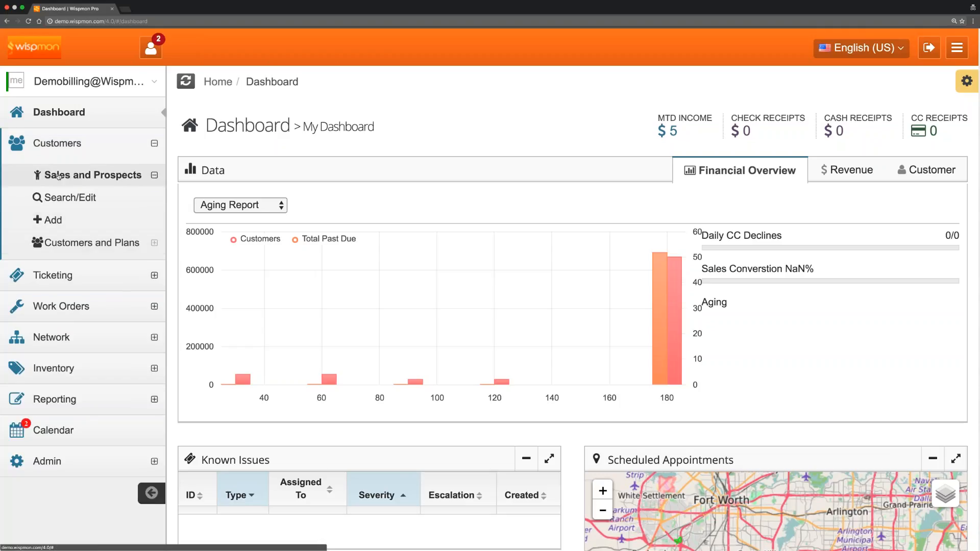
{"action": "left_click", "coordinate": [100, 243]}
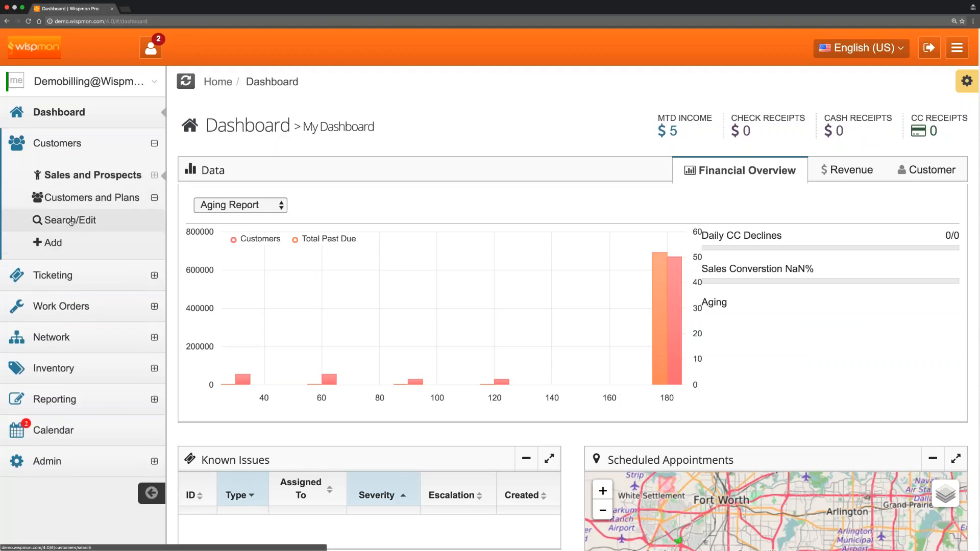
{"action": "left_click", "coordinate": [70, 220]}
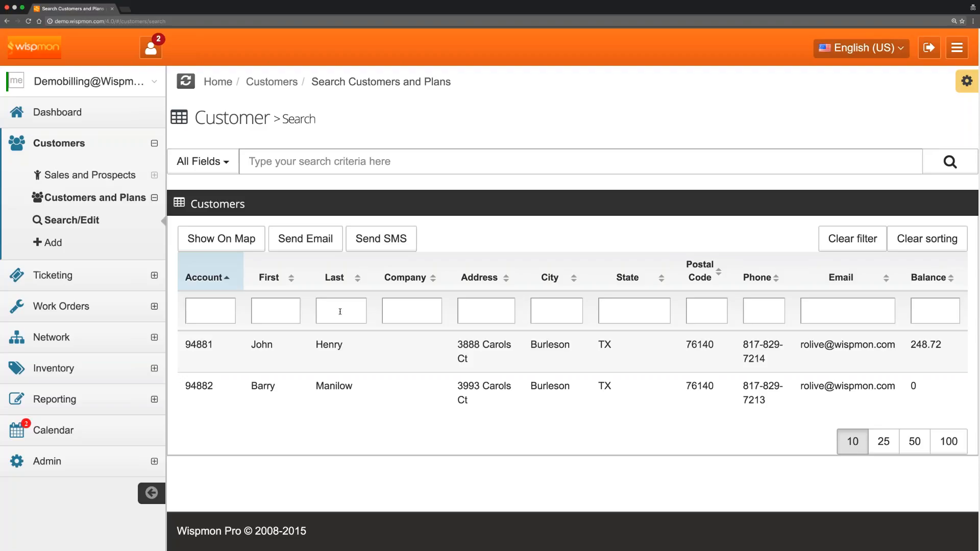
Try the first- and last-name filters, then enter a partial last name to leave one customer.
{"action": "type", "text": "hen"}
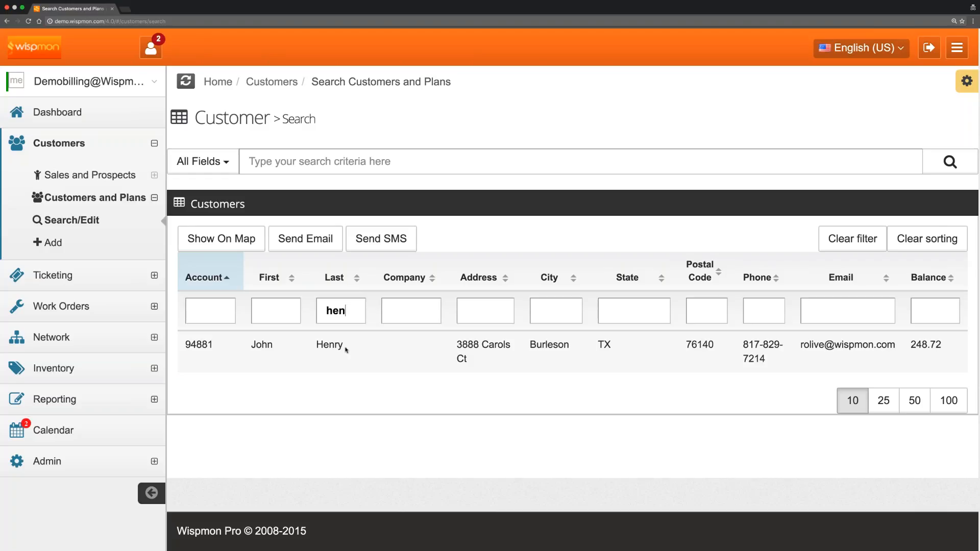
{"action": "key", "text": "BackSpace"}
{"action": "key", "text": "BackSpace"}
{"action": "key", "text": "BackSpace"}
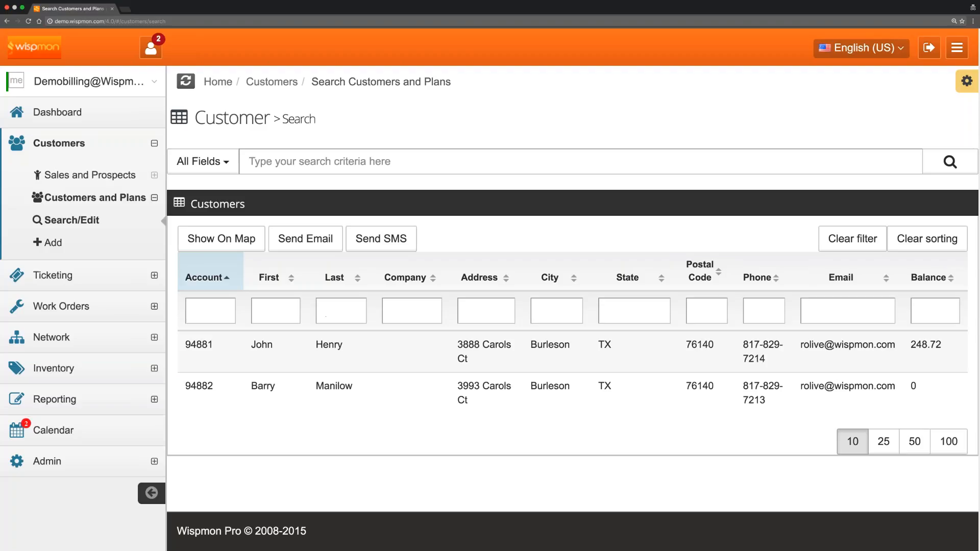
{"action": "type", "text": "m"}
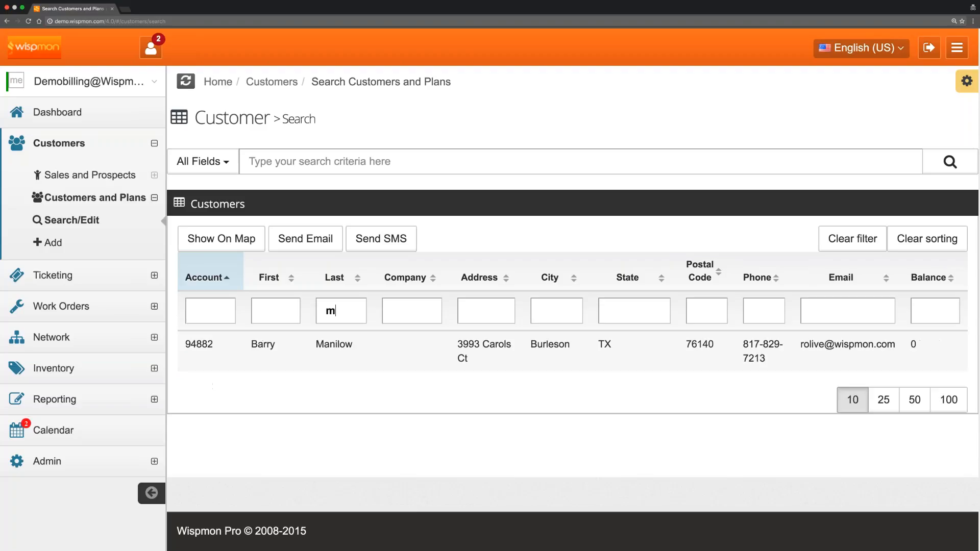
{"action": "type", "text": "an"}
{"action": "key", "text": "BackSpace"}
{"action": "key", "text": "BackSpace"}
{"action": "key", "text": "BackSpace"}
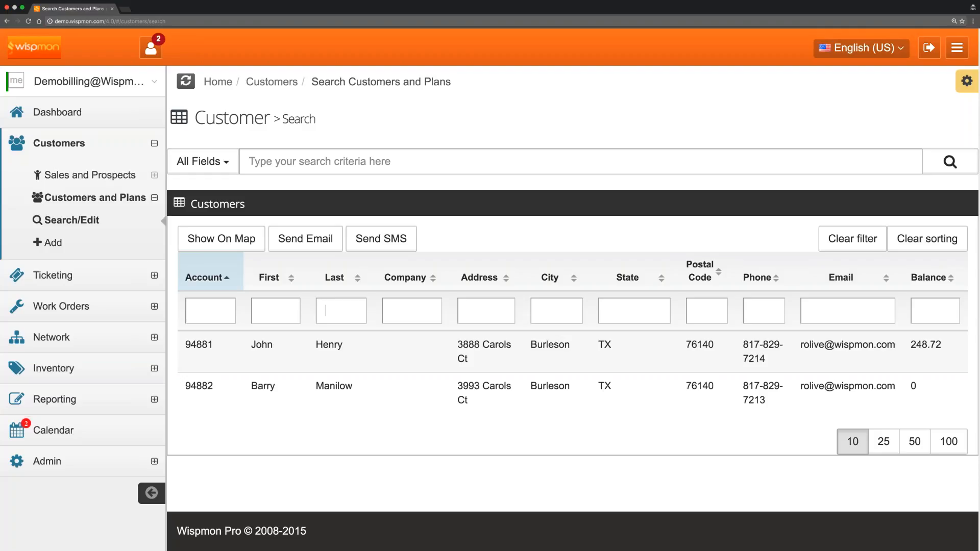
{"action": "type", "text": "j"}
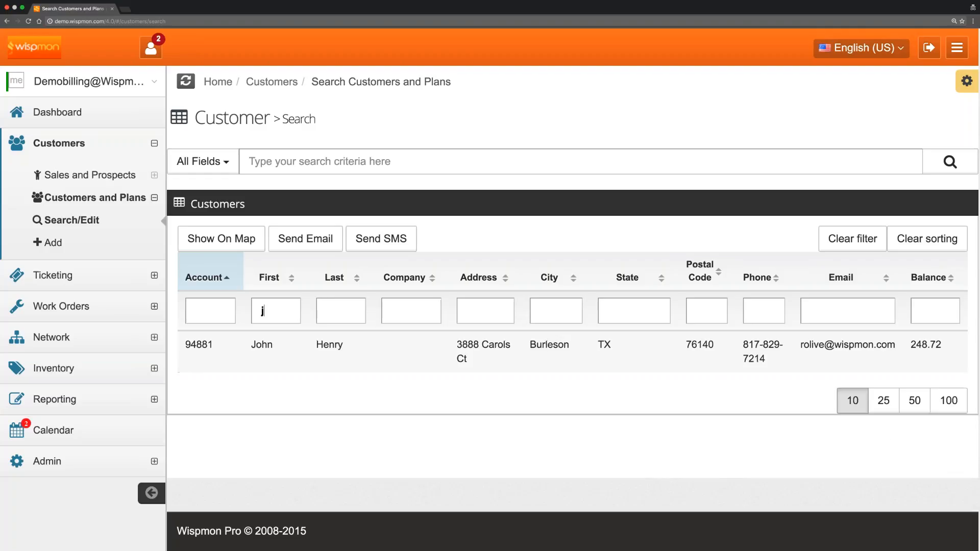
{"action": "key", "text": "BackSpace"}
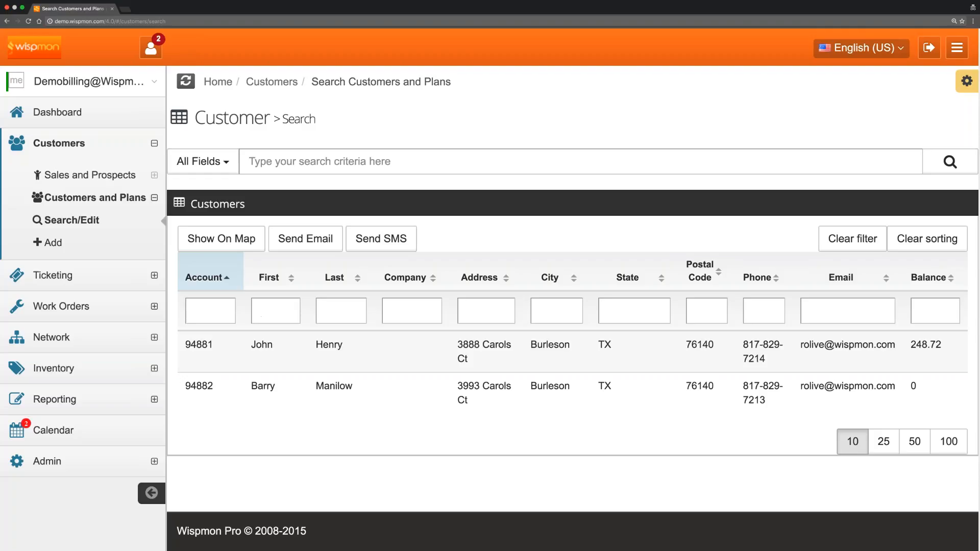
{"action": "left_click", "coordinate": [275, 311]}
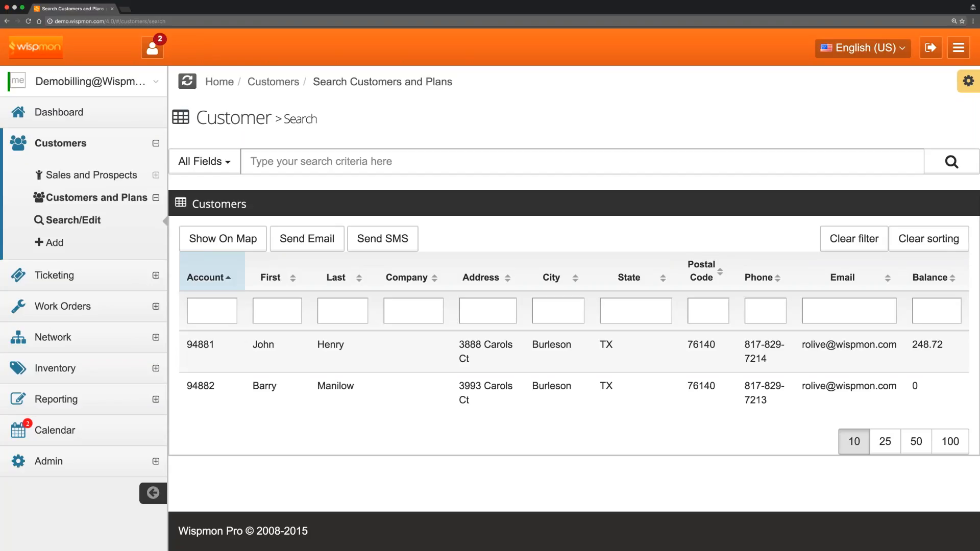
{"action": "type", "text": "hen"}
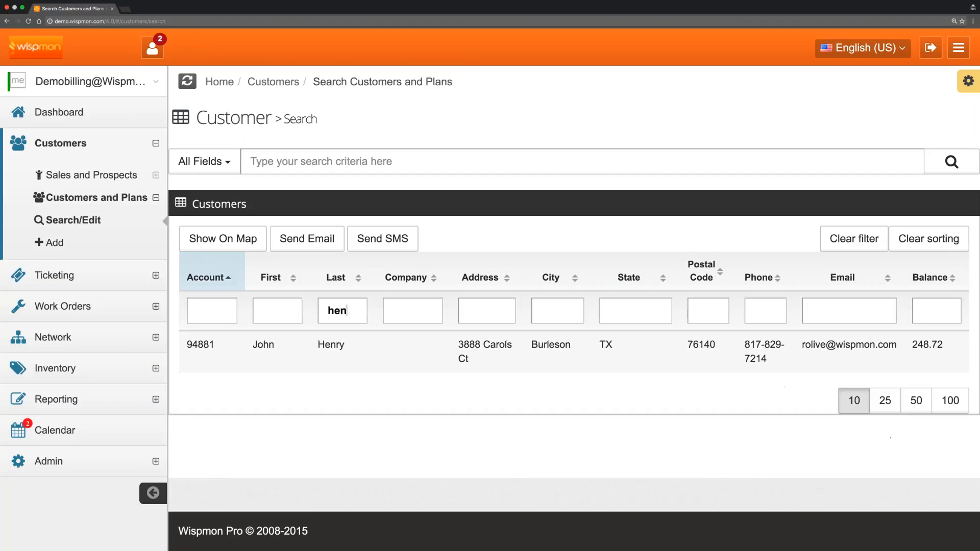
Open the matching customer's profile and highlight their name and account number.
{"action": "left_click", "coordinate": [331, 345]}
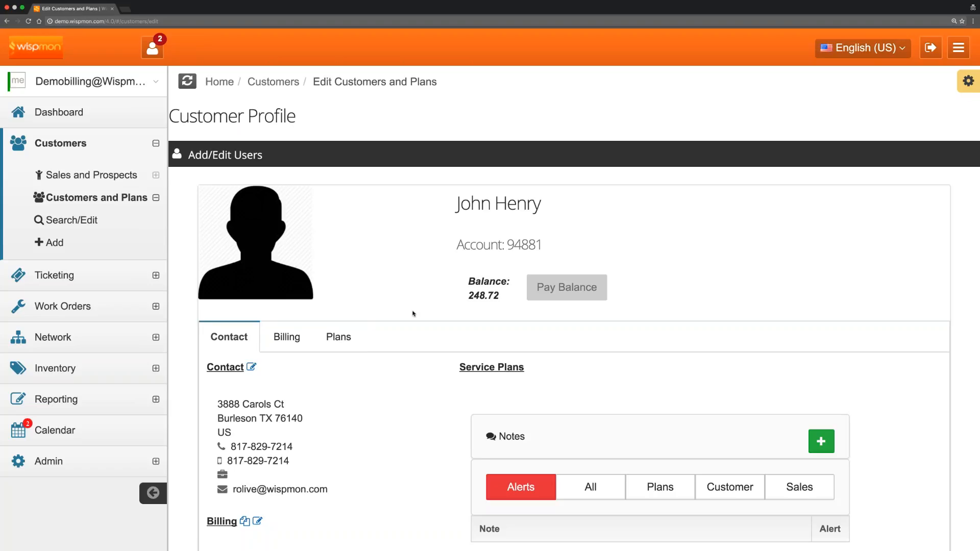
{"action": "scroll", "coordinate": [414, 306], "scroll_direction": "down", "scroll_amount": 2}
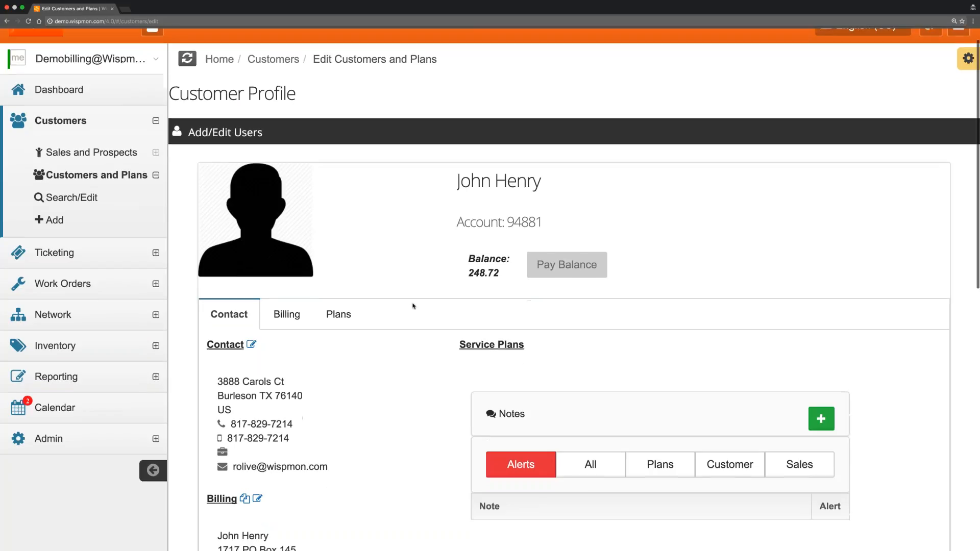
{"action": "scroll", "coordinate": [413, 305], "scroll_direction": "up", "scroll_amount": 2}
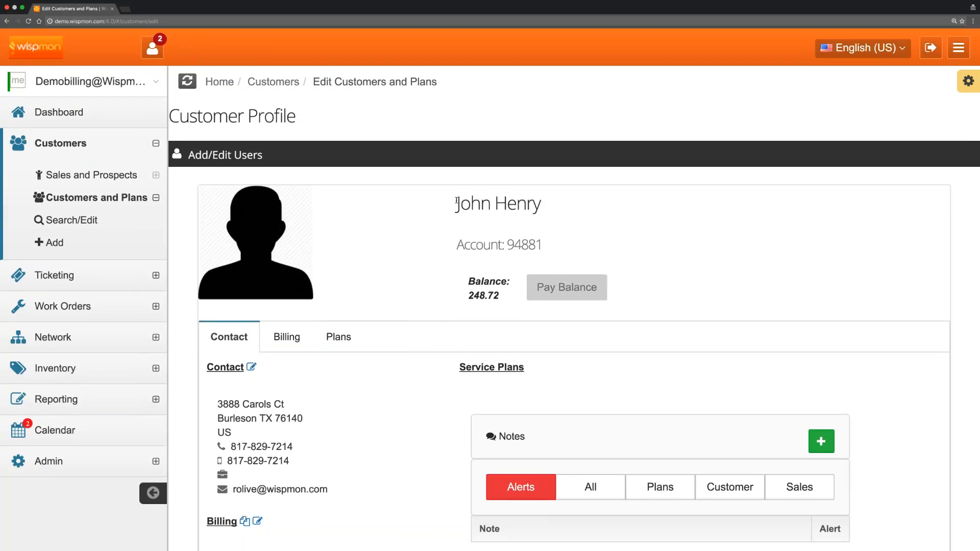
{"action": "triple_click", "coordinate": [528, 203]}
{"action": "scroll", "coordinate": [553, 201], "scroll_direction": "down", "scroll_amount": 1}
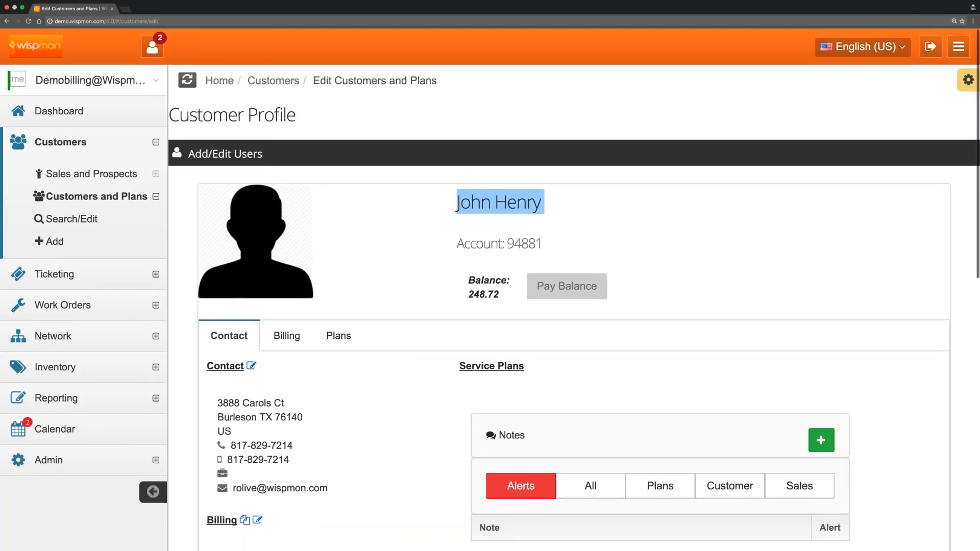
{"action": "double_click", "coordinate": [511, 243]}
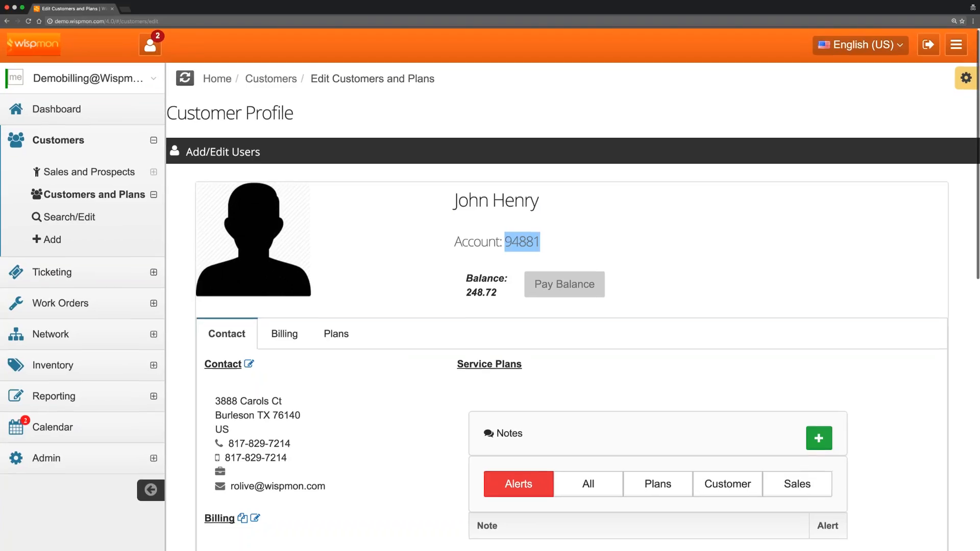
{"action": "scroll", "coordinate": [584, 220], "scroll_direction": "down", "scroll_amount": 1}
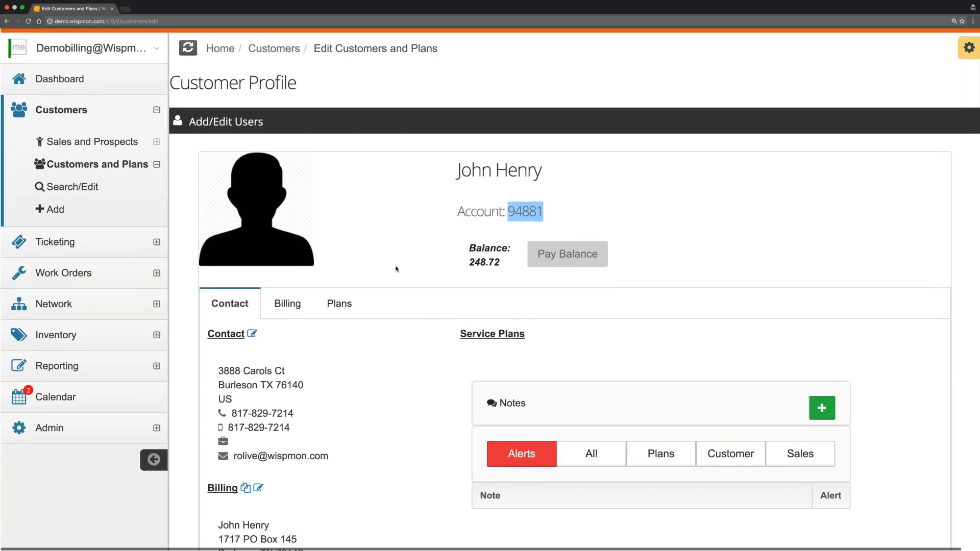
{"action": "scroll", "coordinate": [396, 269], "scroll_direction": "down", "scroll_amount": 2}
{"action": "scroll", "coordinate": [396, 269], "scroll_direction": "down", "scroll_amount": 1}
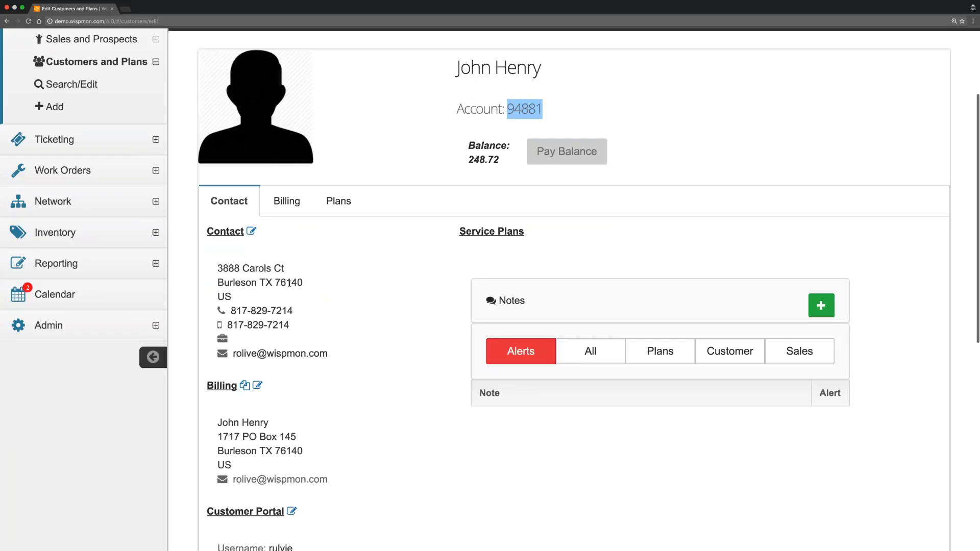
{"action": "scroll", "coordinate": [313, 247], "scroll_direction": "down", "scroll_amount": 2}
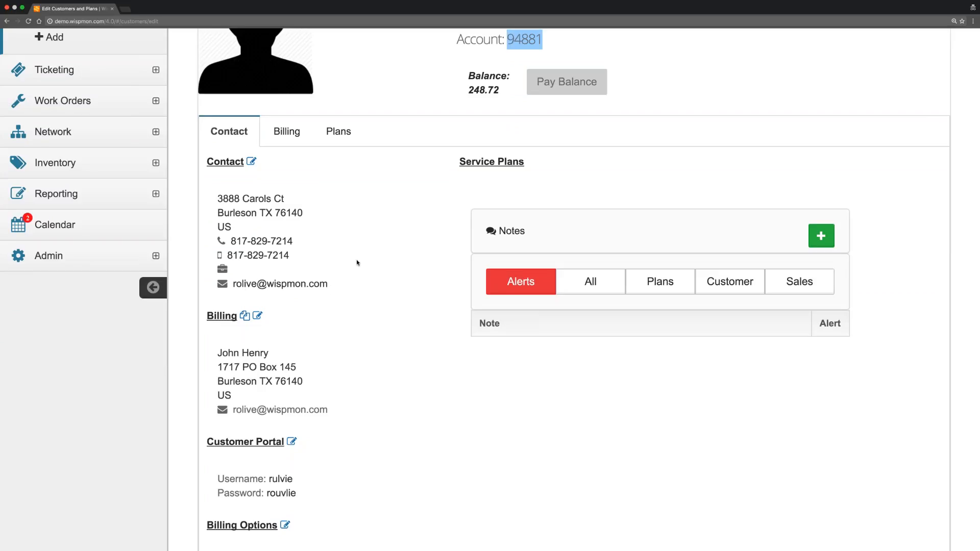
{"action": "scroll", "coordinate": [358, 263], "scroll_direction": "down", "scroll_amount": 1}
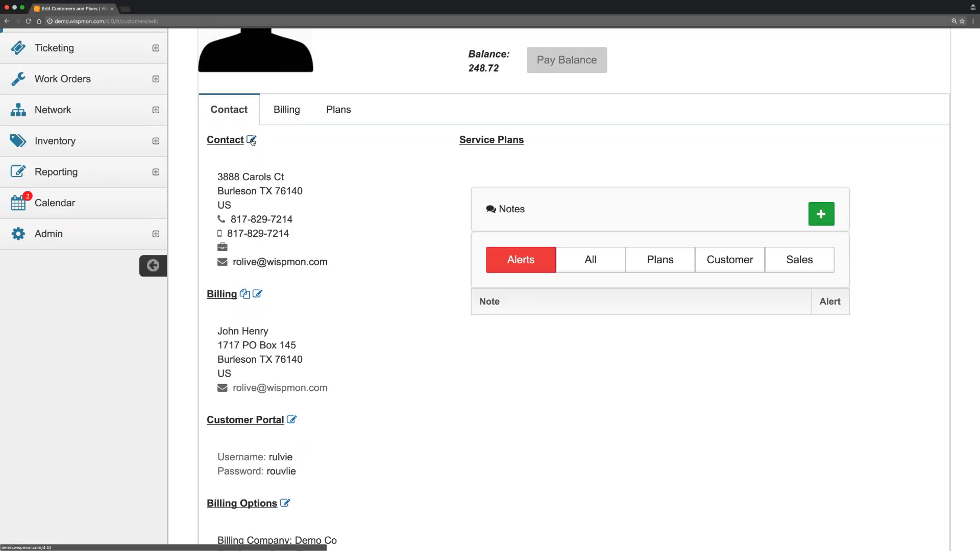
{"action": "scroll", "coordinate": [654, 541], "scroll_direction": "down", "scroll_amount": 3}
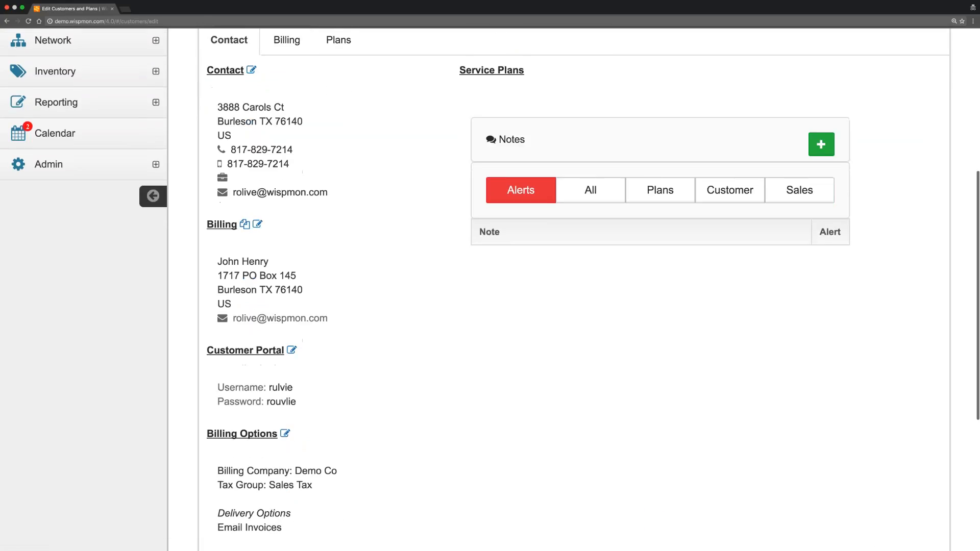
{"action": "scroll", "coordinate": [322, 218], "scroll_direction": "down", "scroll_amount": 1}
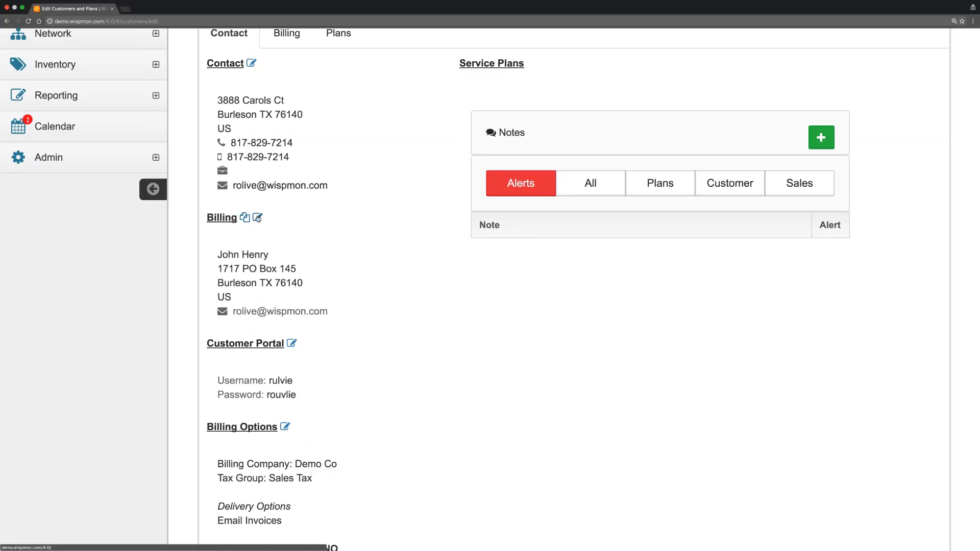
{"action": "scroll", "coordinate": [319, 236], "scroll_direction": "down", "scroll_amount": 2}
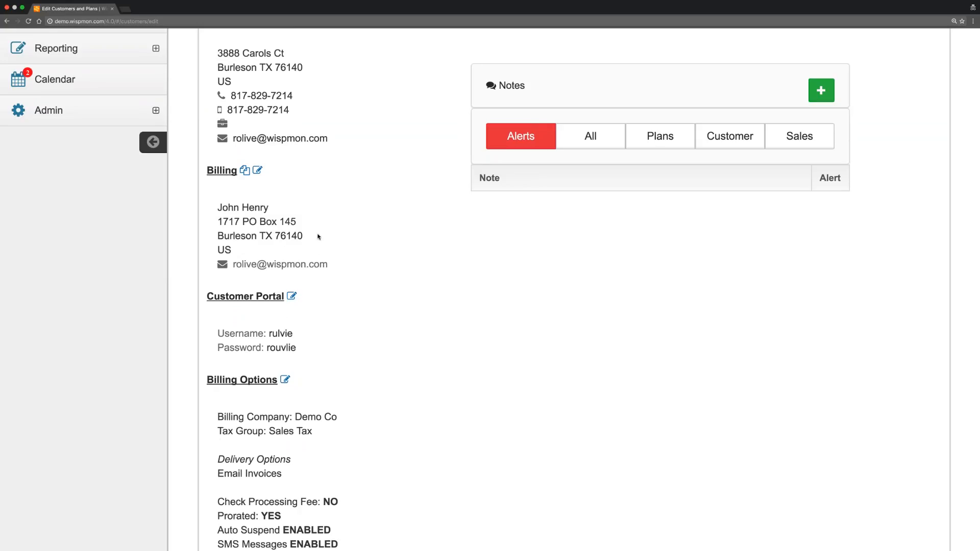
{"action": "scroll", "coordinate": [315, 252], "scroll_direction": "down", "scroll_amount": 3}
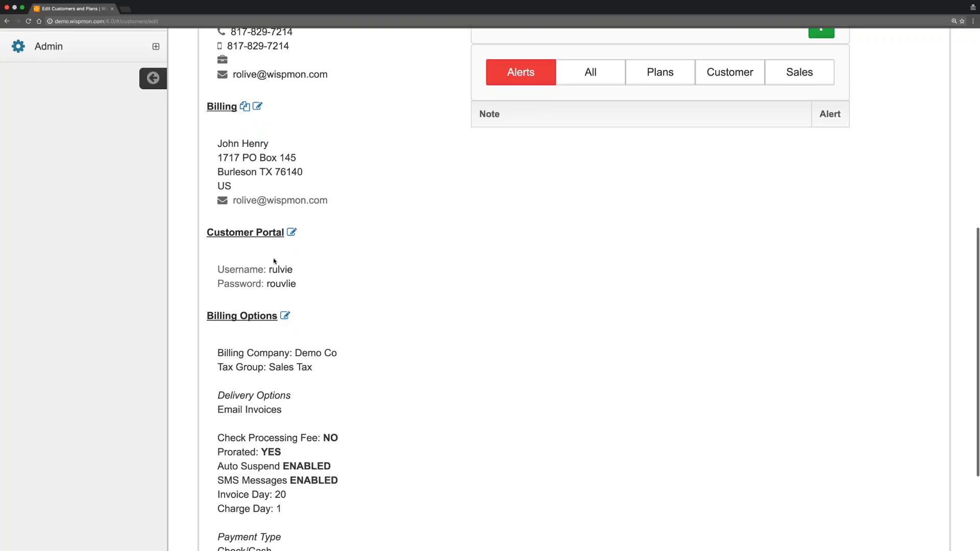
{"action": "scroll", "coordinate": [342, 256], "scroll_direction": "up", "scroll_amount": 3}
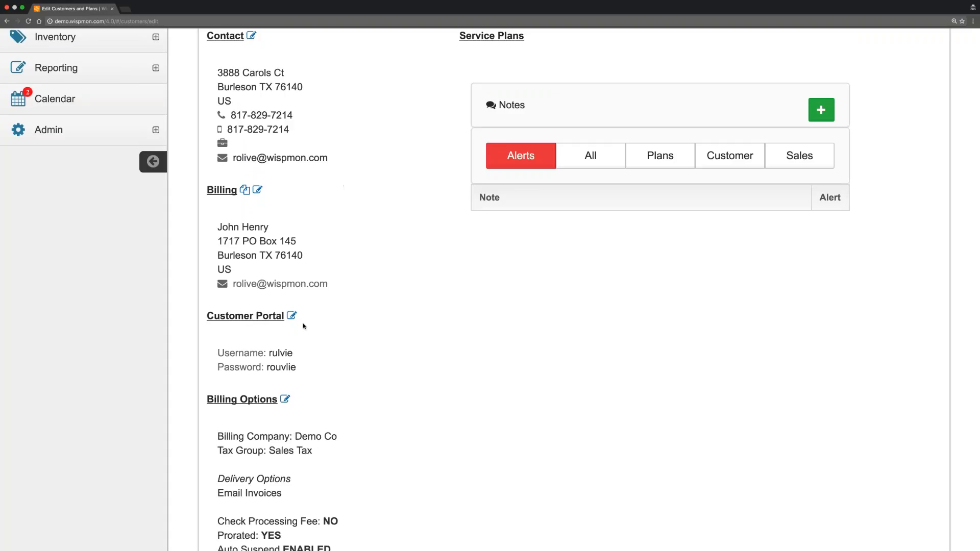
{"action": "scroll", "coordinate": [304, 326], "scroll_direction": "up", "scroll_amount": 3}
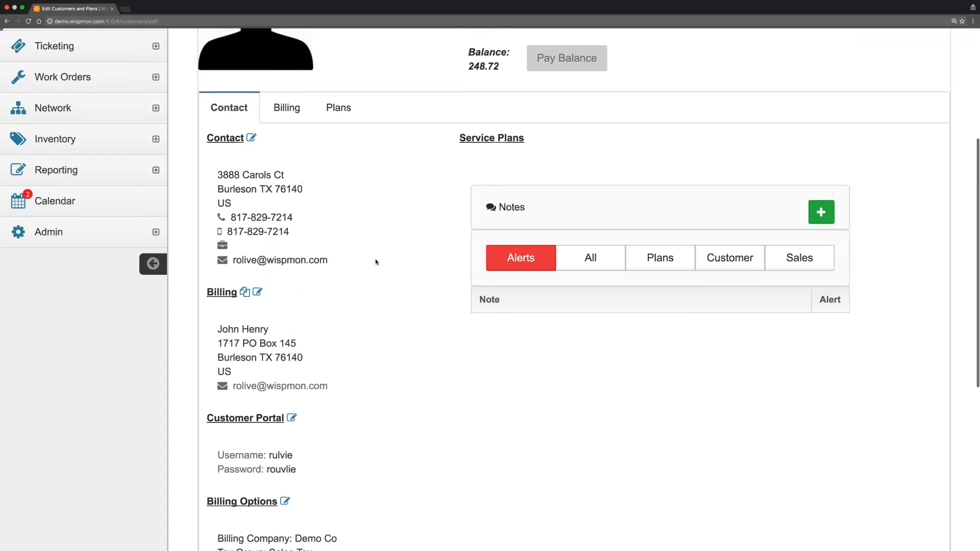
{"action": "scroll", "coordinate": [377, 332], "scroll_direction": "down", "scroll_amount": 8}
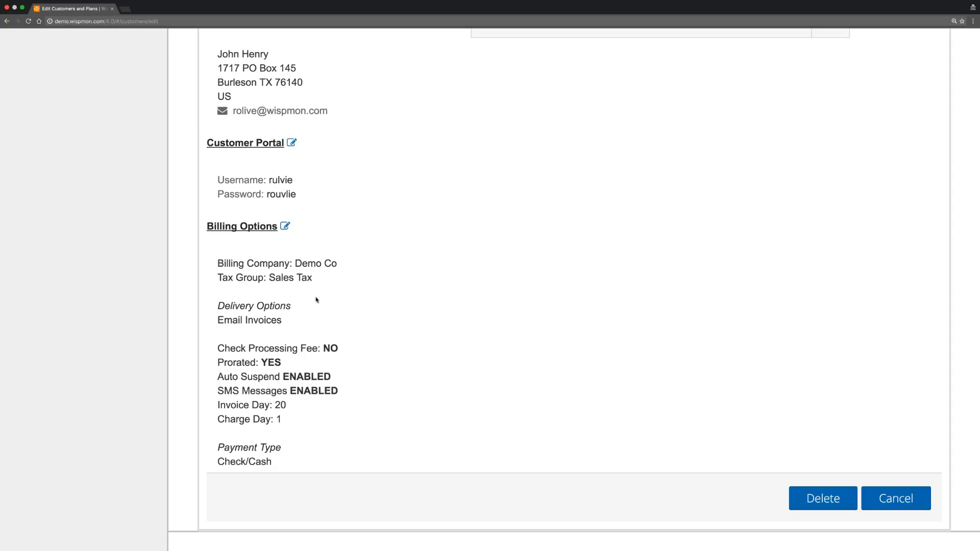
{"action": "scroll", "coordinate": [317, 300], "scroll_direction": "down", "scroll_amount": 2}
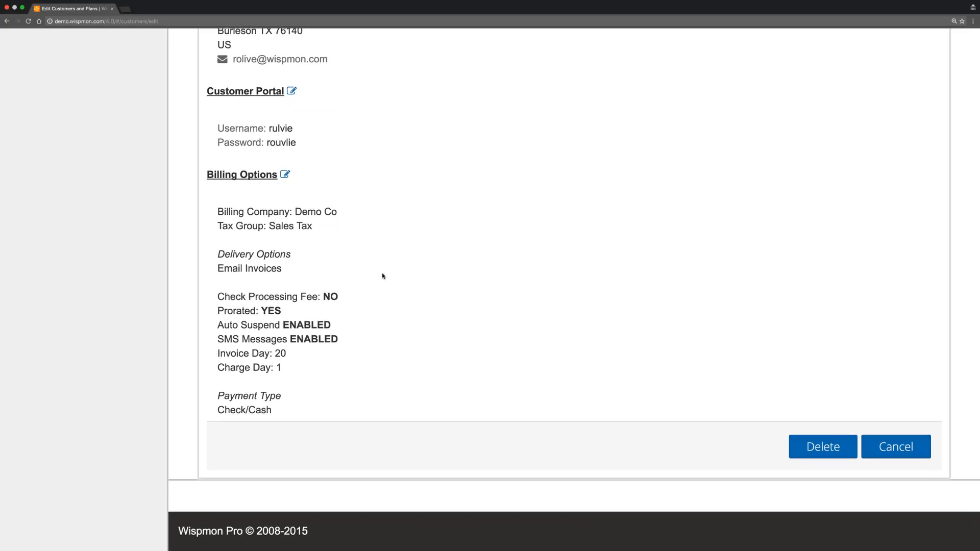
{"action": "left_click_drag", "start_coordinate": [282, 311], "coordinate": [218, 311]}
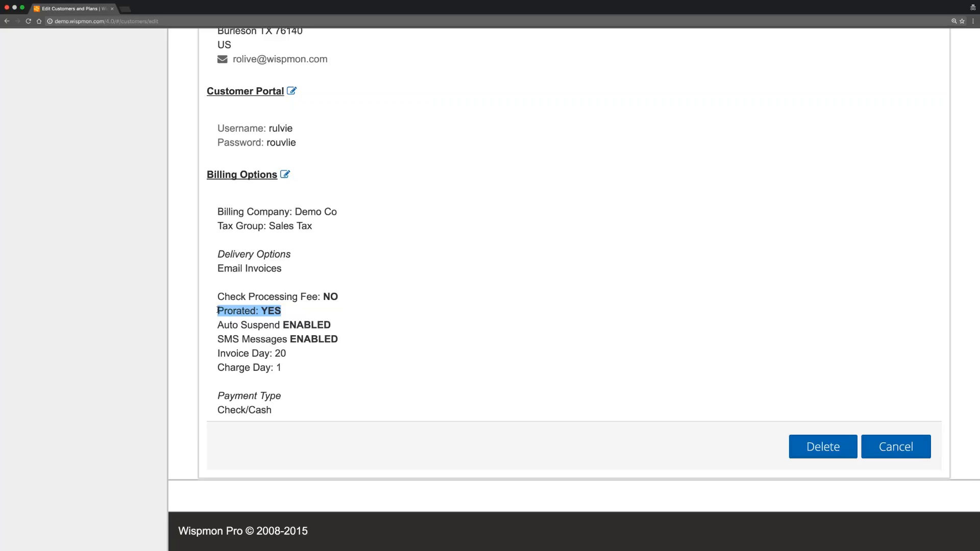
{"action": "left_click", "coordinate": [297, 311]}
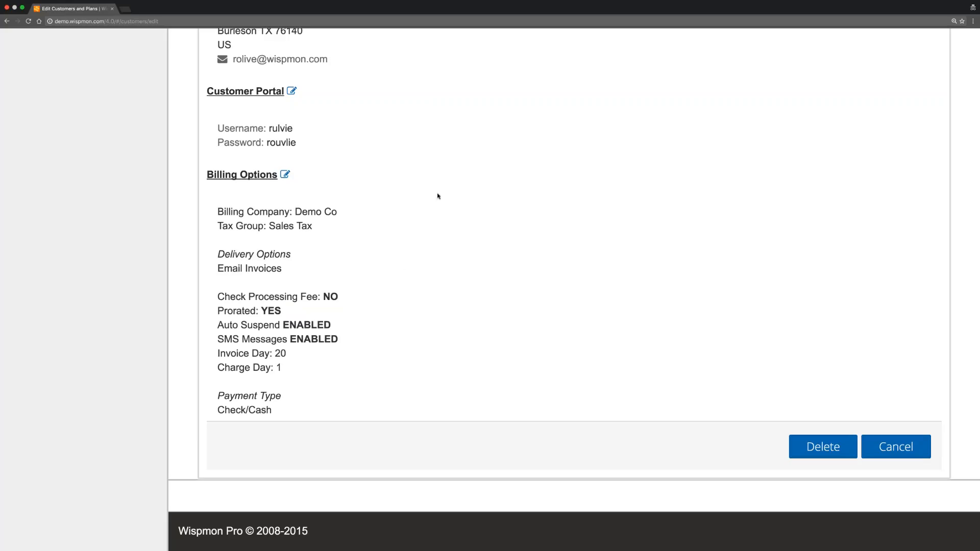
{"action": "scroll", "coordinate": [437, 196], "scroll_direction": "up", "scroll_amount": 5}
{"action": "scroll", "coordinate": [438, 196], "scroll_direction": "up", "scroll_amount": 2}
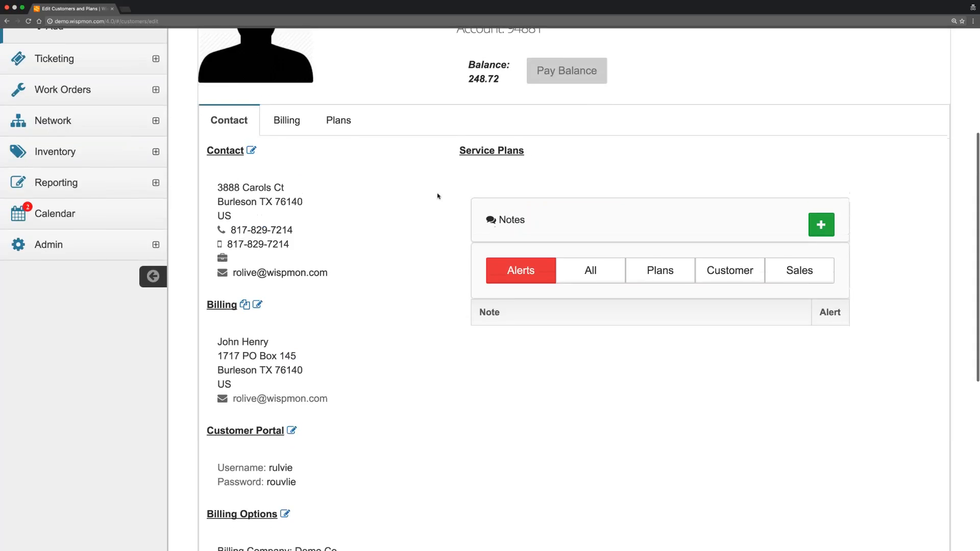
{"action": "scroll", "coordinate": [437, 194], "scroll_direction": "down", "scroll_amount": 6}
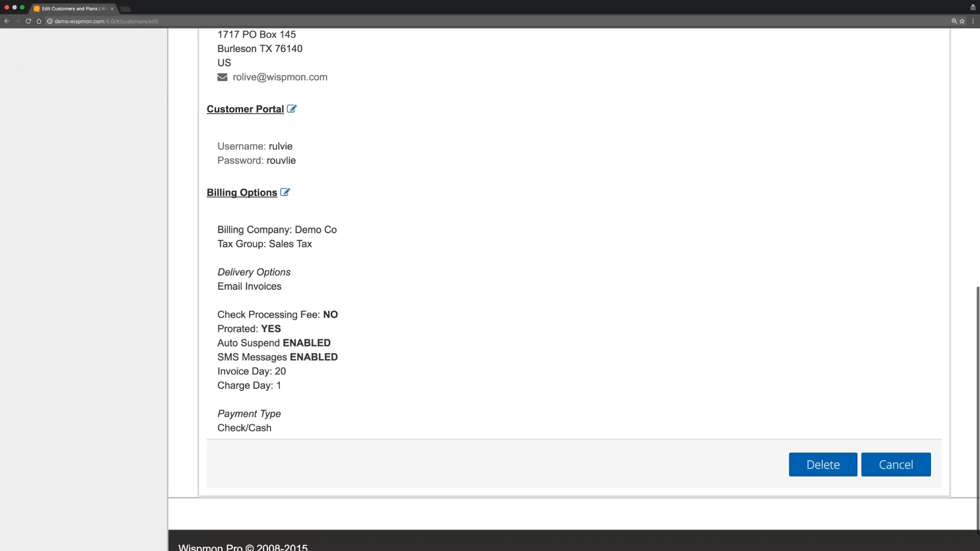
{"action": "left_click_drag", "start_coordinate": [284, 329], "coordinate": [216, 326]}
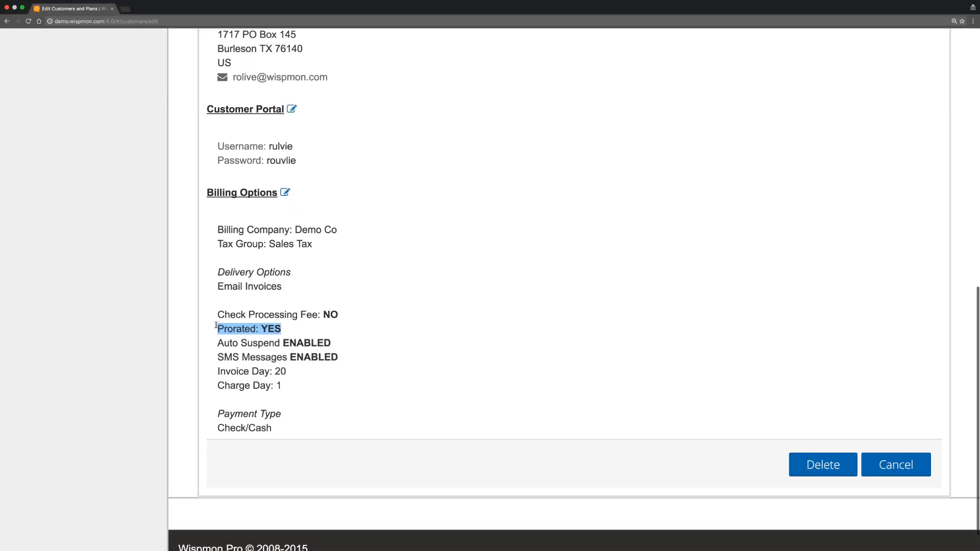
{"action": "left_click", "coordinate": [216, 325]}
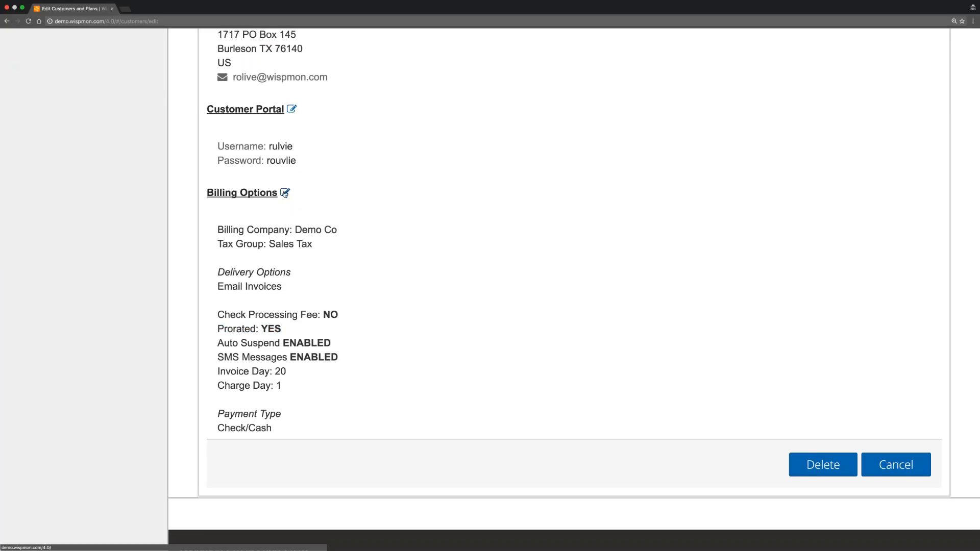
Turn on Prorated in the customer's Billing Options and save.
{"action": "left_click", "coordinate": [285, 193]}
{"action": "scroll", "coordinate": [463, 313], "scroll_direction": "down", "scroll_amount": 3}
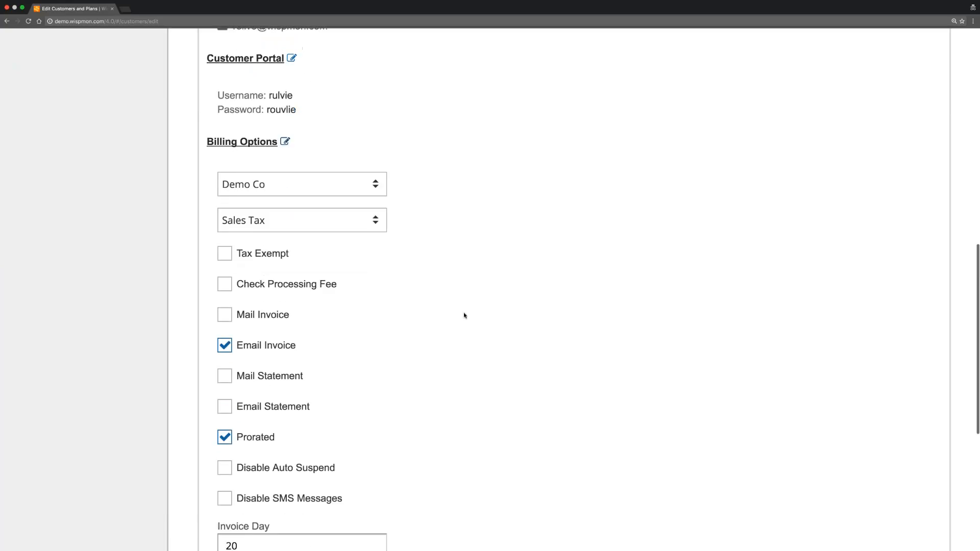
{"action": "left_click", "coordinate": [230, 327]}
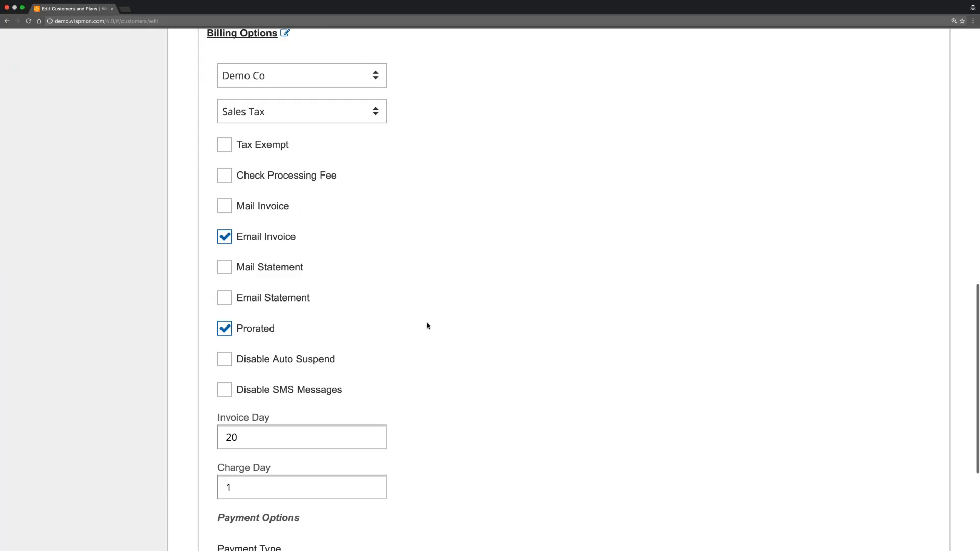
{"action": "scroll", "coordinate": [428, 325], "scroll_direction": "down", "scroll_amount": 2}
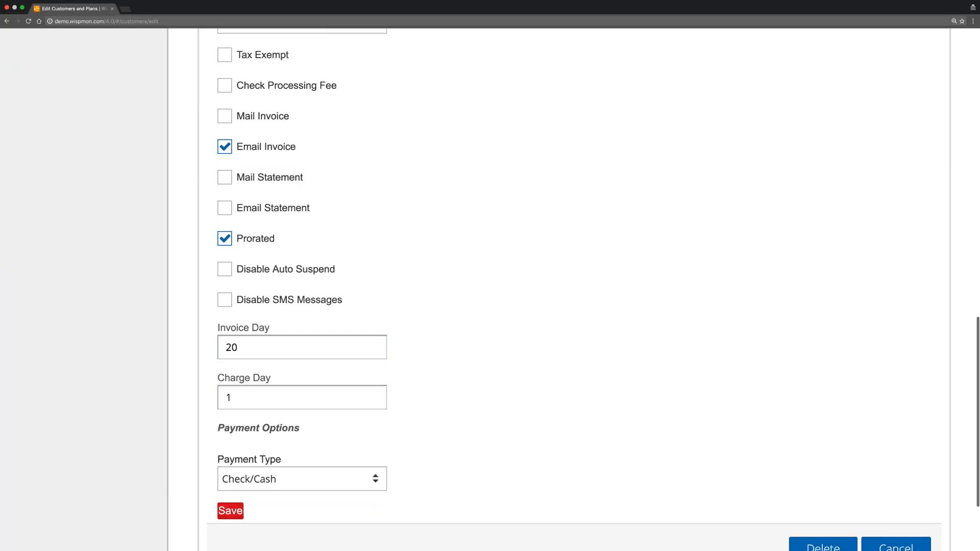
{"action": "left_click", "coordinate": [230, 511]}
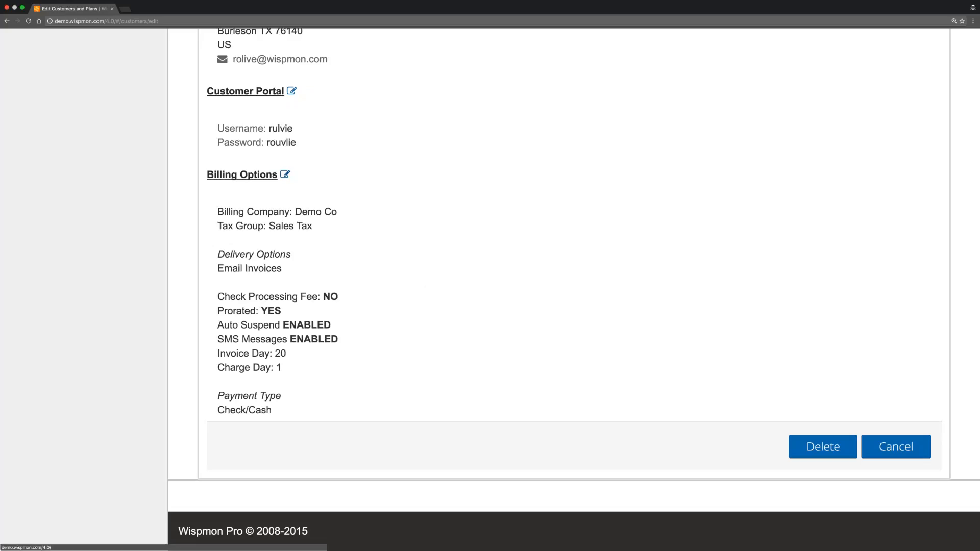
{"action": "scroll", "coordinate": [445, 311], "scroll_direction": "down", "scroll_amount": 2}
{"action": "scroll", "coordinate": [445, 312], "scroll_direction": "down", "scroll_amount": 3}
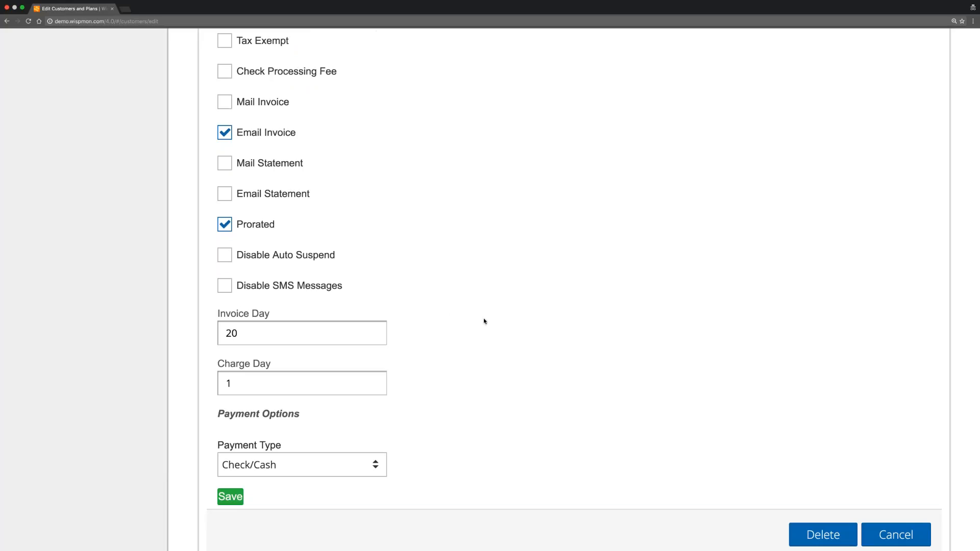
{"action": "scroll", "coordinate": [483, 320], "scroll_direction": "down", "scroll_amount": 2}
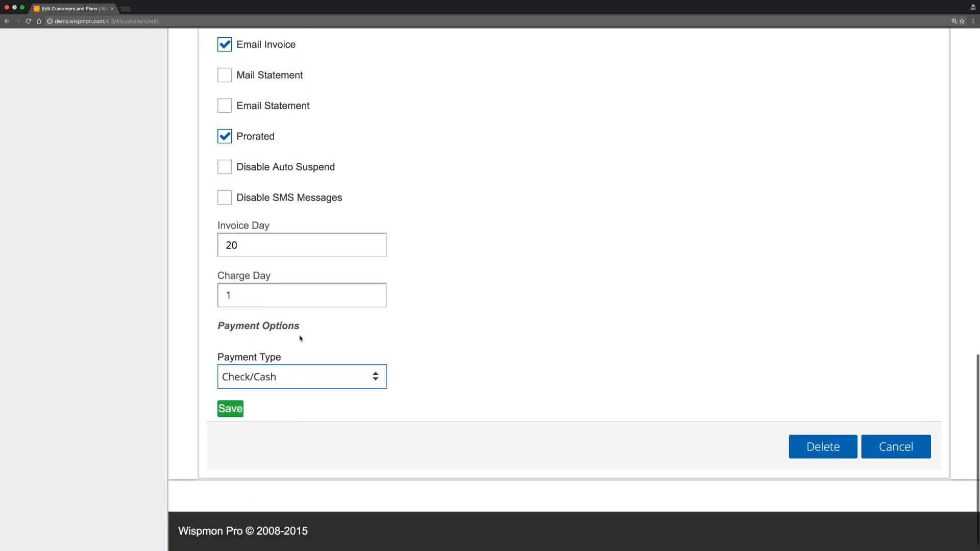
{"action": "scroll", "coordinate": [437, 243], "scroll_direction": "up", "scroll_amount": 1}
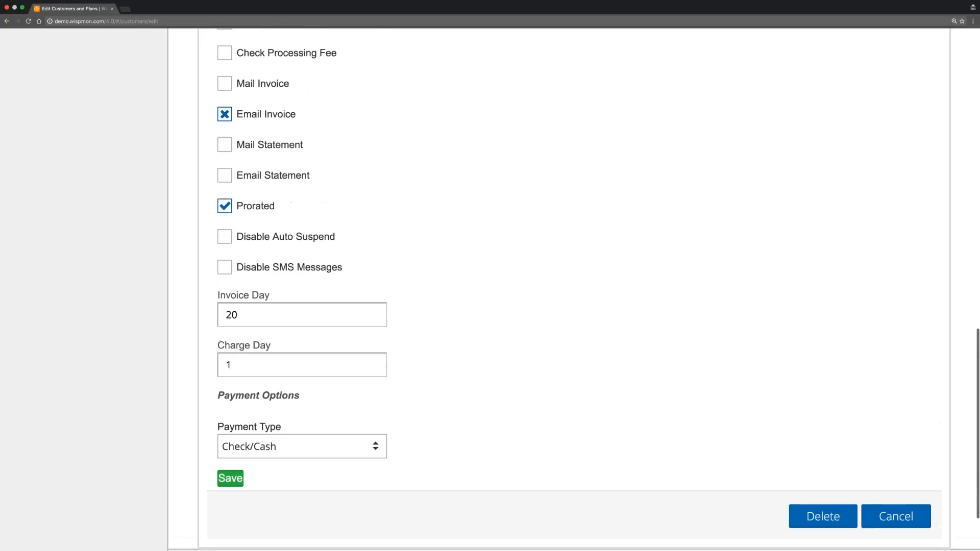
{"action": "scroll", "coordinate": [507, 300], "scroll_direction": "down", "scroll_amount": 1}
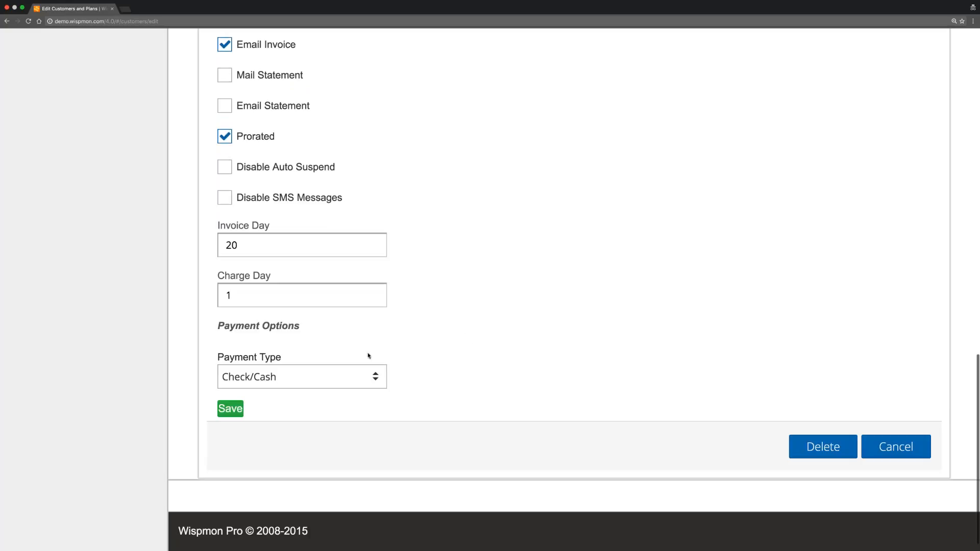
Try Credit/Debit Card as the payment type, then revert it to Check/Cash.
{"action": "left_click", "coordinate": [305, 378]}
{"action": "left_click", "coordinate": [302, 354]}
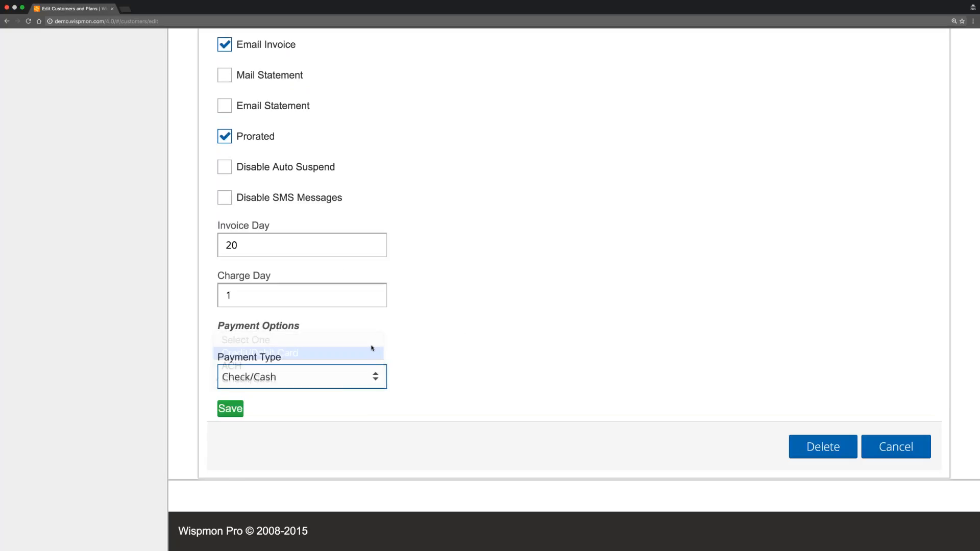
{"action": "scroll", "coordinate": [479, 310], "scroll_direction": "down", "scroll_amount": 3}
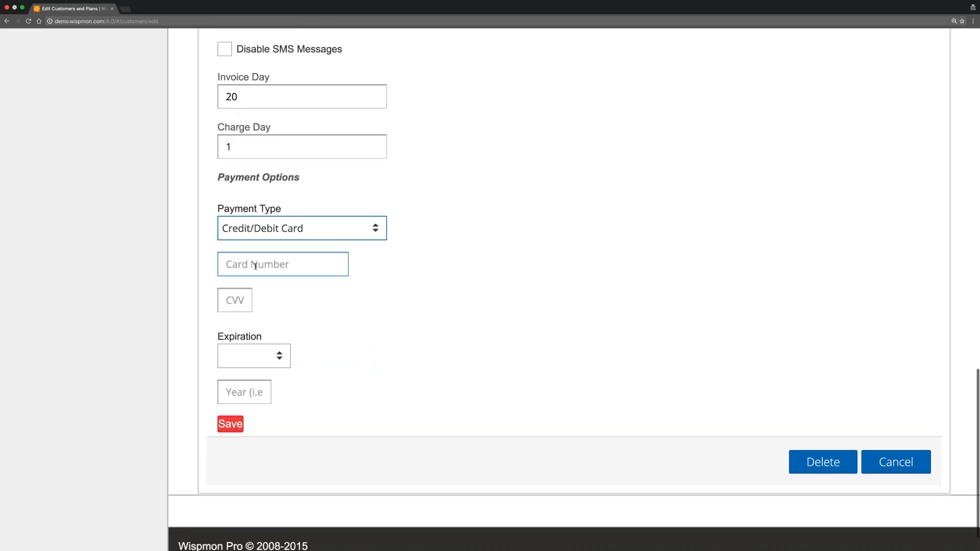
{"action": "left_click", "coordinate": [256, 266]}
{"action": "type", "text": "44"}
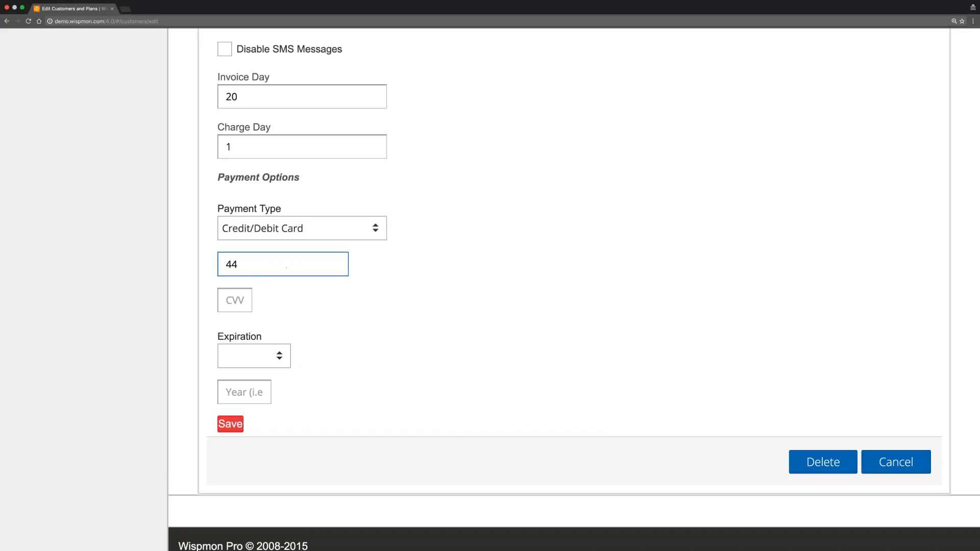
{"action": "left_click", "coordinate": [318, 228]}
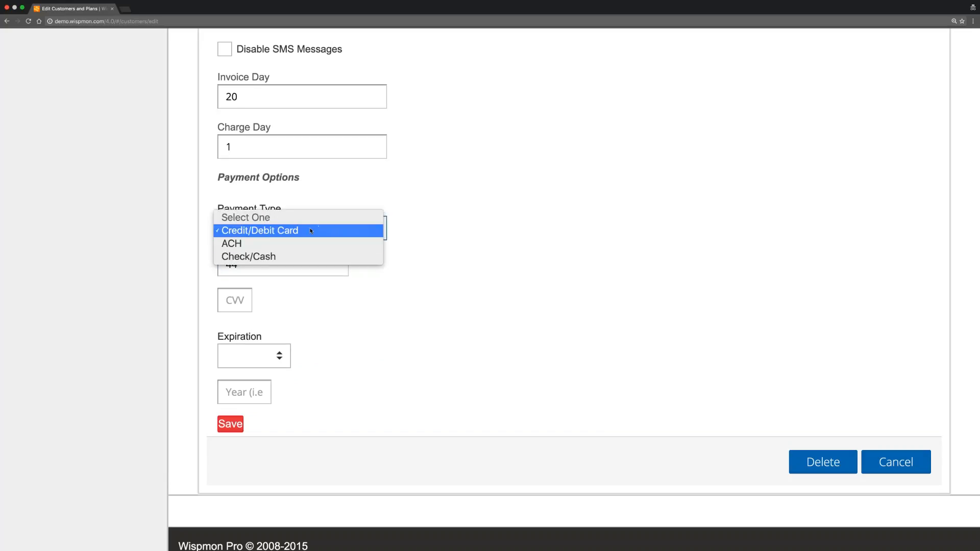
{"action": "left_click", "coordinate": [289, 257]}
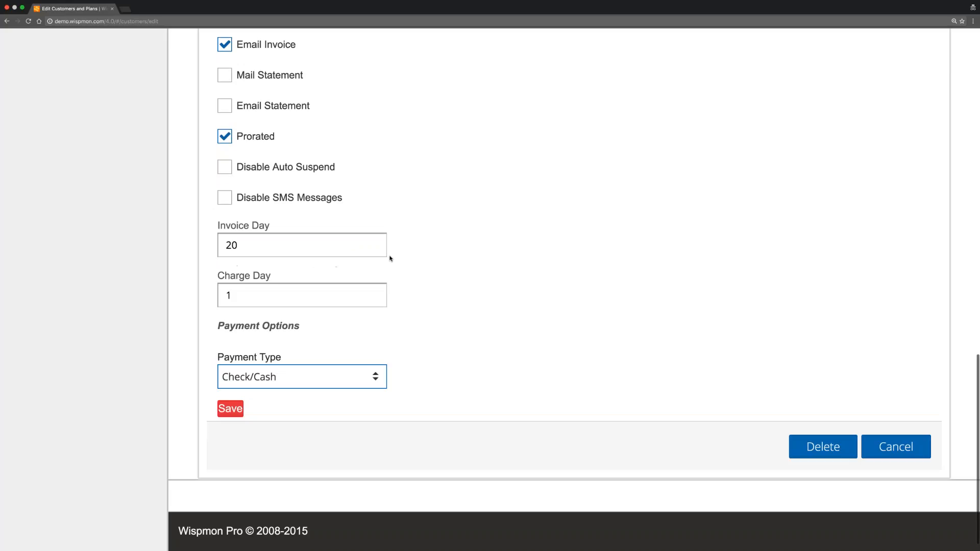
{"action": "scroll", "coordinate": [405, 255], "scroll_direction": "up", "scroll_amount": 1}
{"action": "scroll", "coordinate": [405, 256], "scroll_direction": "up", "scroll_amount": 1}
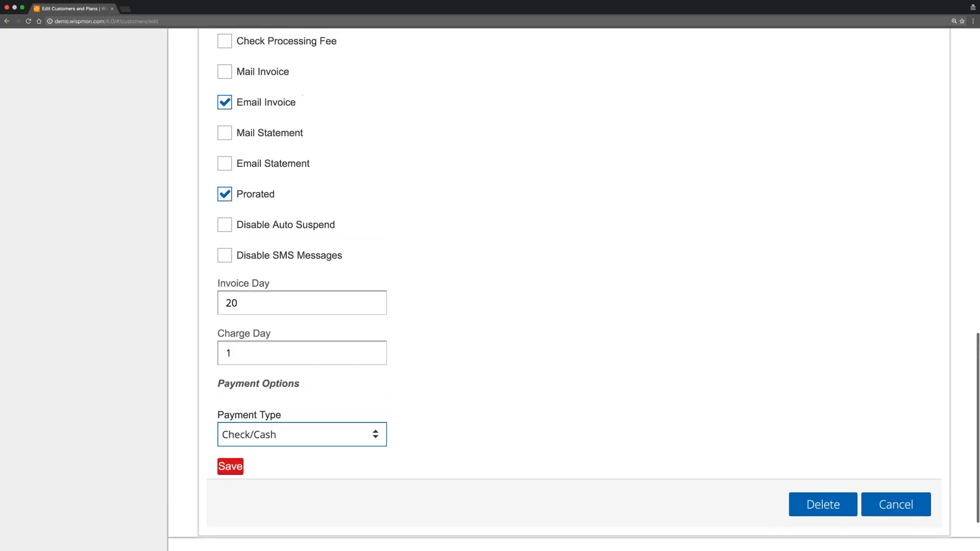
Save the billing options, reopen them to review, then return to the profile header.
{"action": "left_click", "coordinate": [231, 466]}
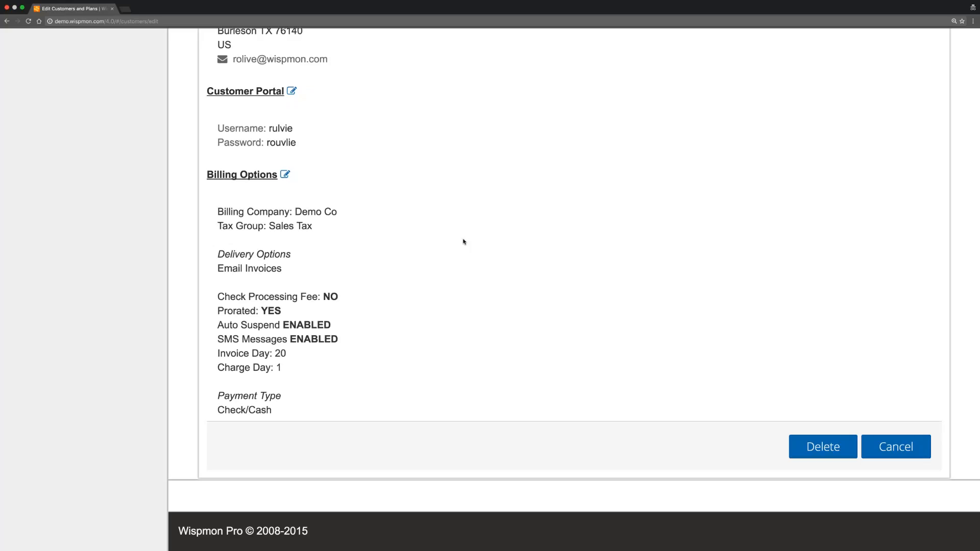
{"action": "scroll", "coordinate": [466, 204], "scroll_direction": "up", "scroll_amount": 5}
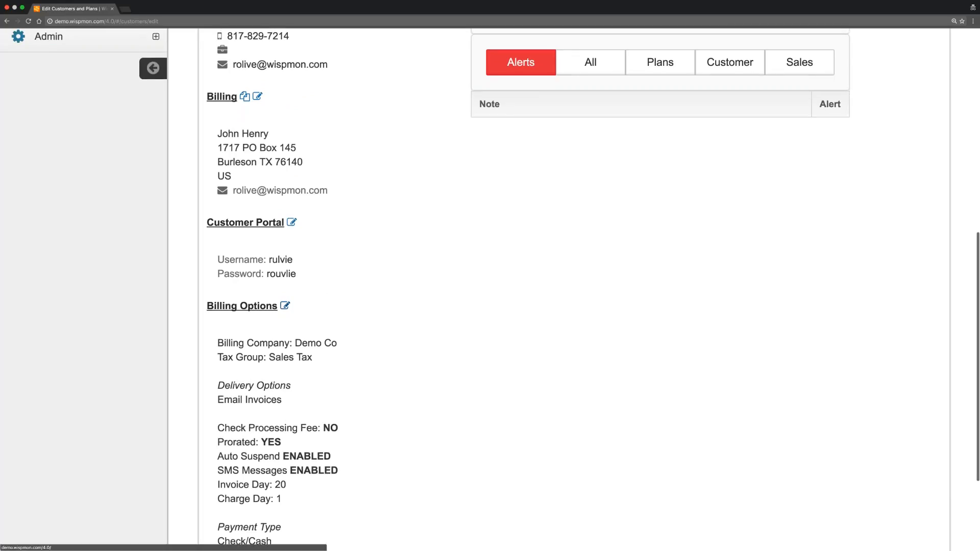
{"action": "left_click", "coordinate": [285, 306]}
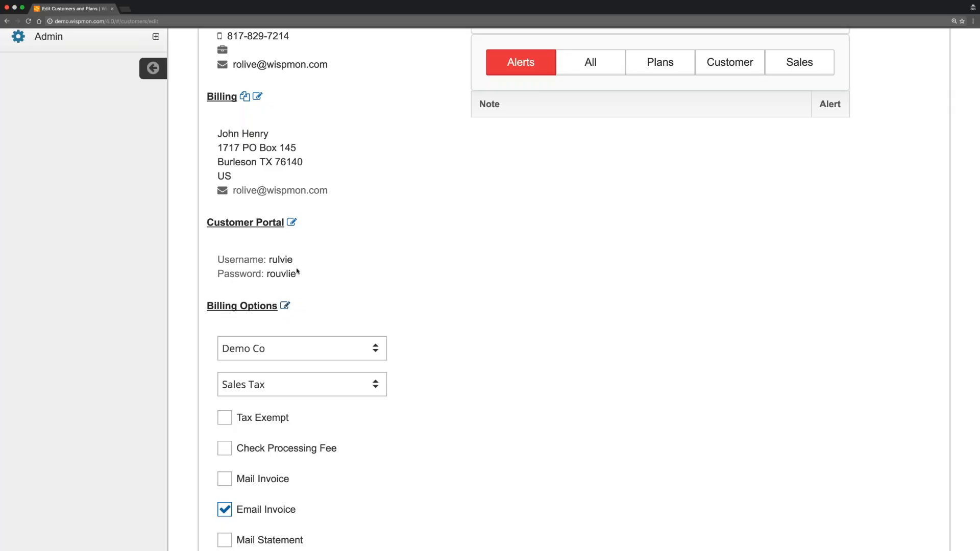
{"action": "scroll", "coordinate": [407, 239], "scroll_direction": "up", "scroll_amount": 3}
{"action": "scroll", "coordinate": [401, 214], "scroll_direction": "up", "scroll_amount": 10}
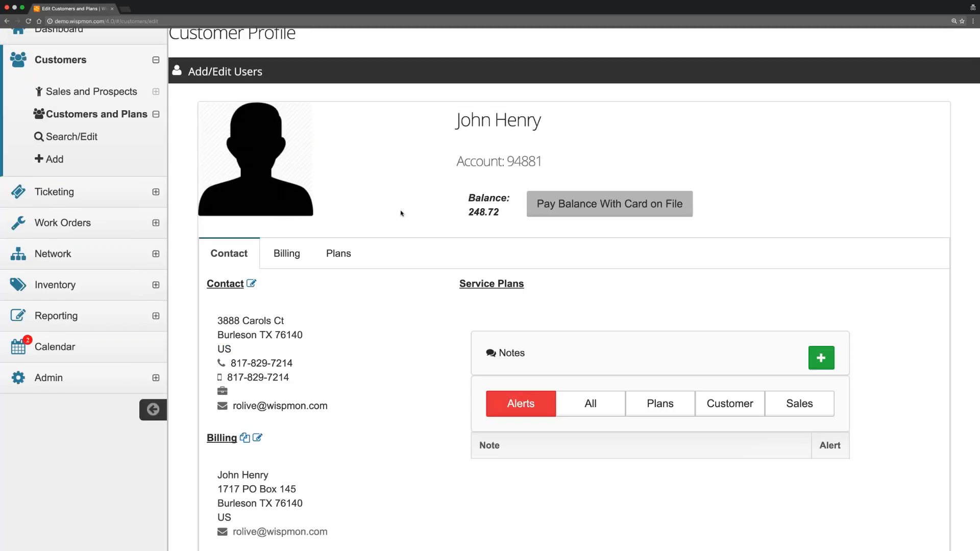
{"action": "scroll", "coordinate": [401, 213], "scroll_direction": "up", "scroll_amount": 2}
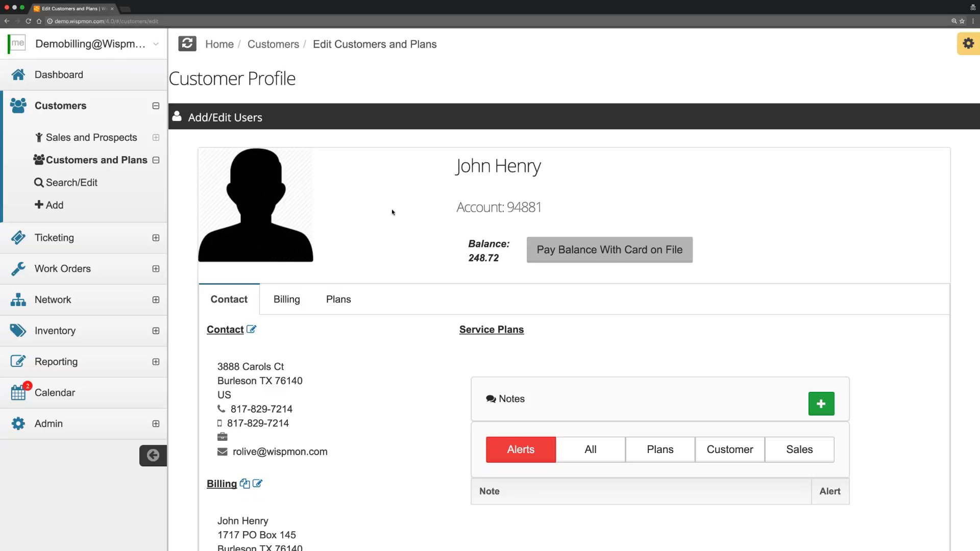
{"action": "scroll", "coordinate": [393, 212], "scroll_direction": "up", "scroll_amount": 2}
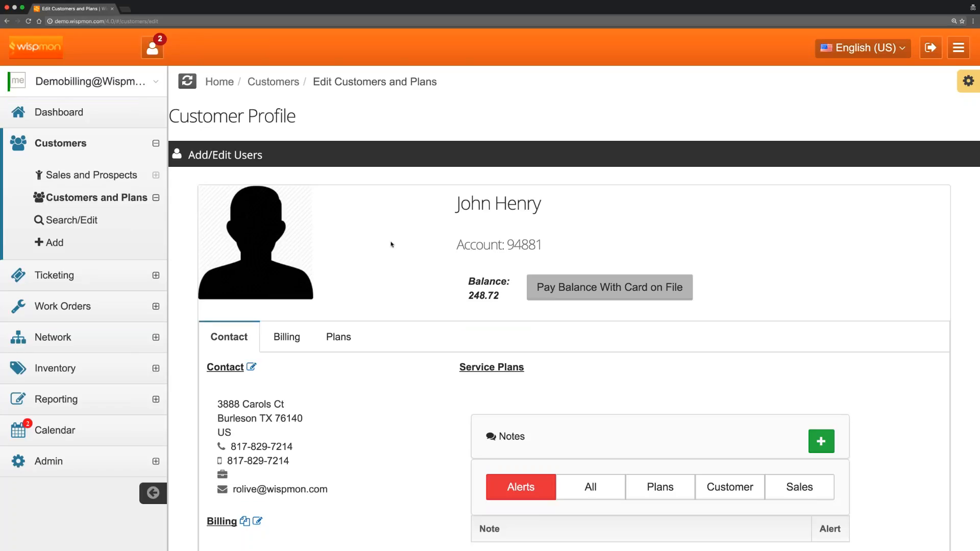
{"action": "scroll", "coordinate": [391, 246], "scroll_direction": "down", "scroll_amount": 3}
{"action": "scroll", "coordinate": [391, 246], "scroll_direction": "down", "scroll_amount": 1}
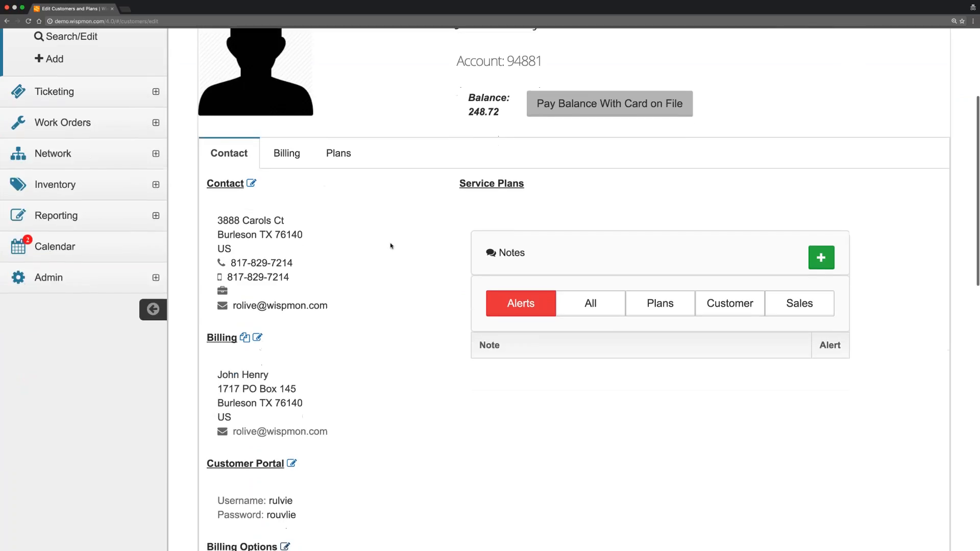
Show the Billing tab's Invoices list, with outstanding invoice 491 for 248.72.
{"action": "left_click", "coordinate": [292, 157]}
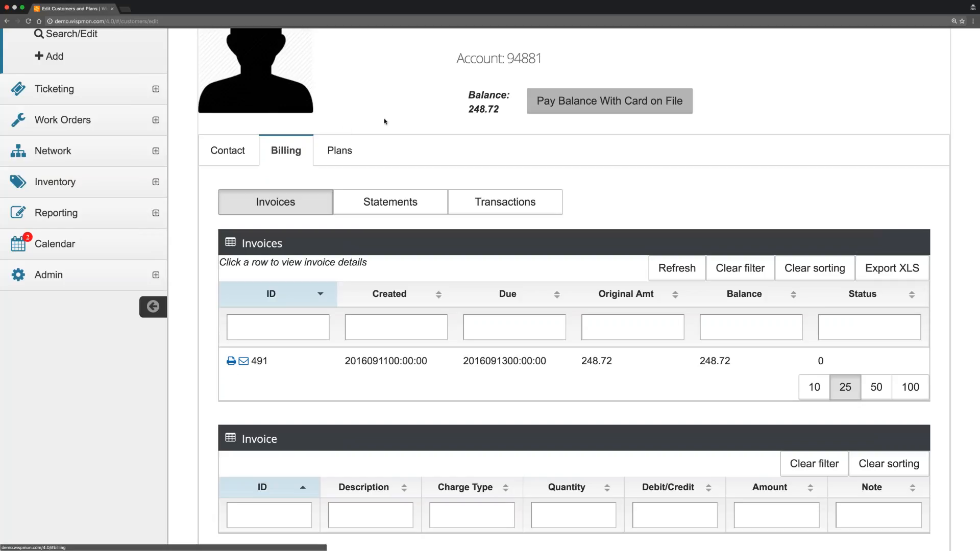
{"action": "scroll", "coordinate": [385, 122], "scroll_direction": "down", "scroll_amount": 2}
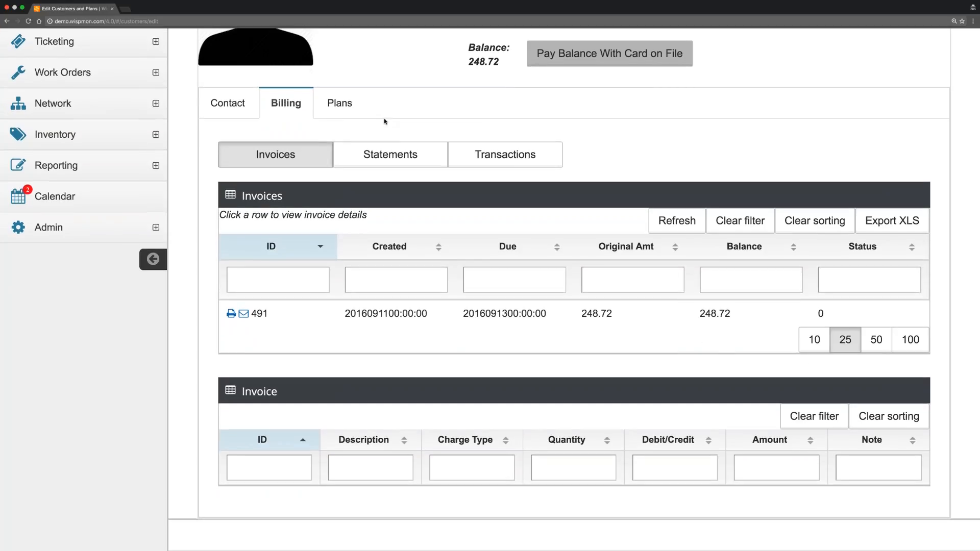
{"action": "scroll", "coordinate": [396, 123], "scroll_direction": "up", "scroll_amount": 2}
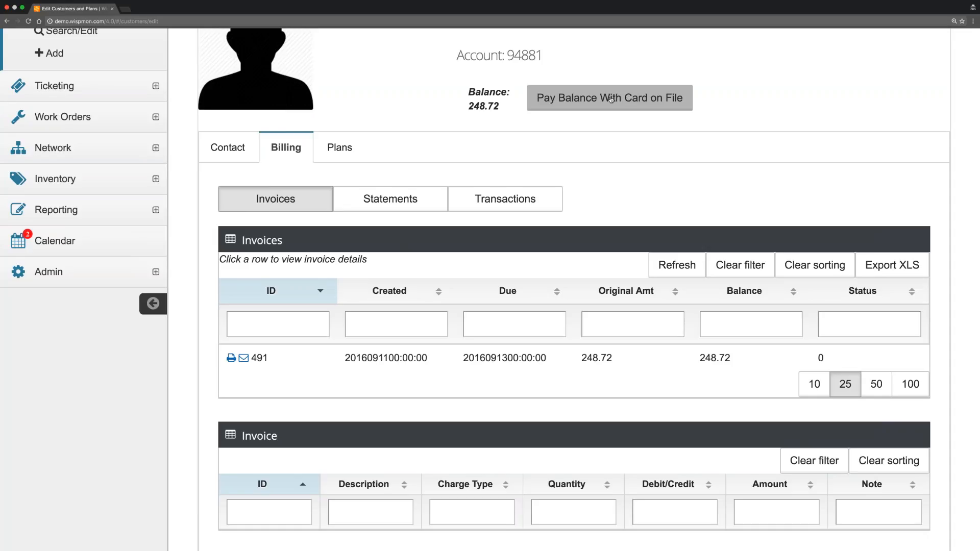
{"action": "scroll", "coordinate": [611, 99], "scroll_direction": "up", "scroll_amount": 2}
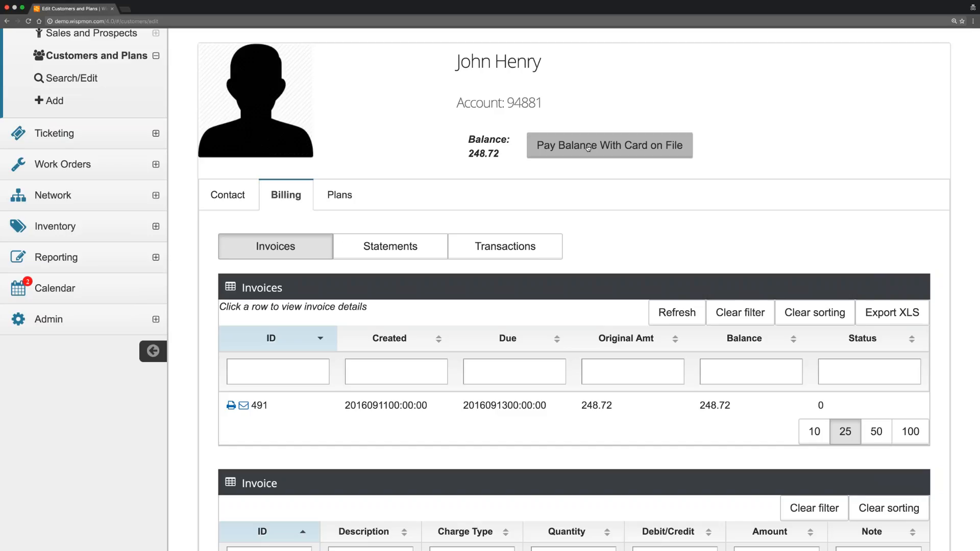
{"action": "scroll", "coordinate": [588, 147], "scroll_direction": "down", "scroll_amount": 3}
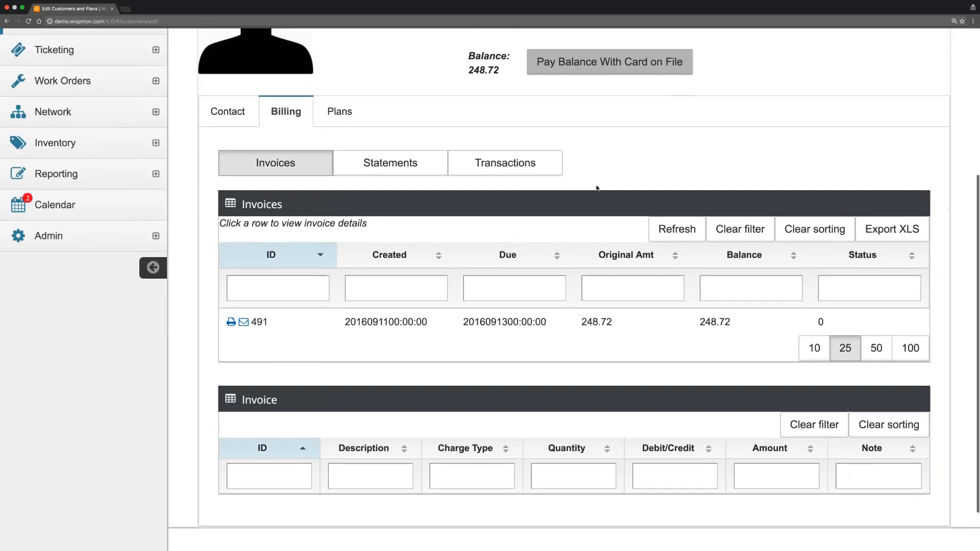
Start a new transaction under the Transactions sub-tab and bring up the transaction type list.
{"action": "left_click", "coordinate": [537, 162]}
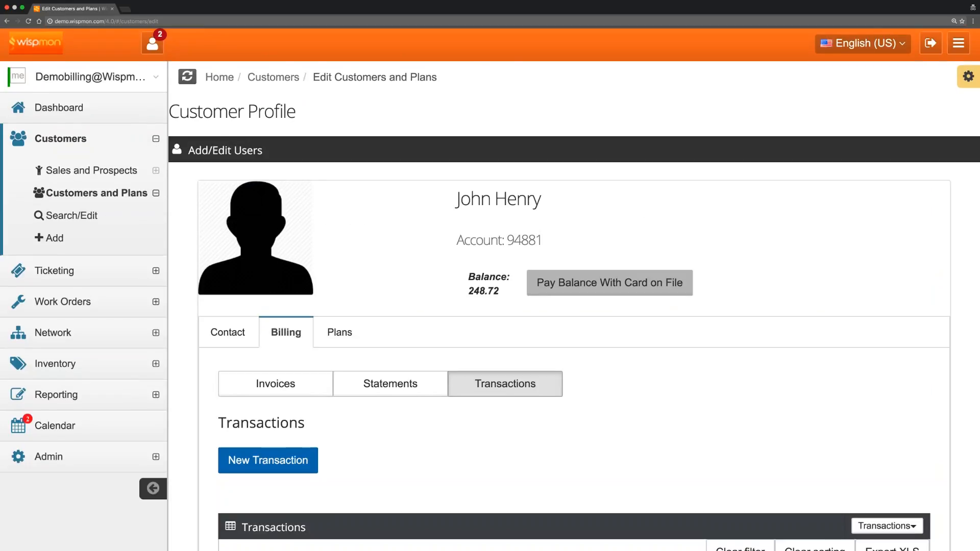
{"action": "scroll", "coordinate": [276, 218], "scroll_direction": "down", "scroll_amount": 5}
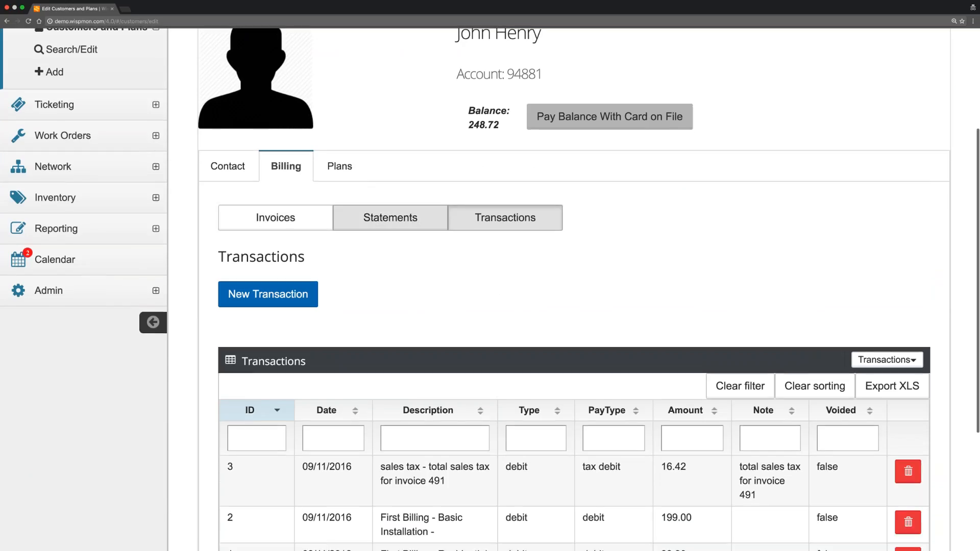
{"action": "left_click", "coordinate": [271, 300]}
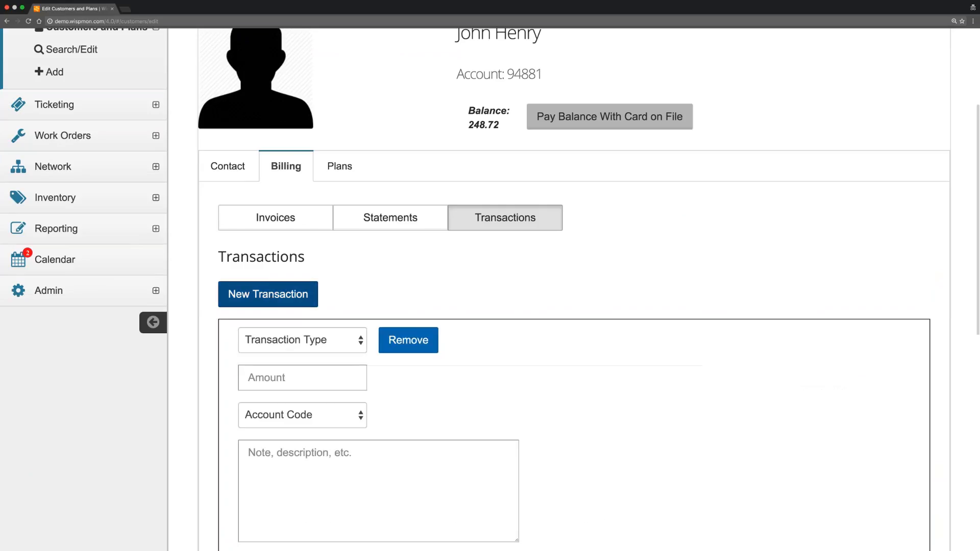
{"action": "scroll", "coordinate": [367, 288], "scroll_direction": "down", "scroll_amount": 3}
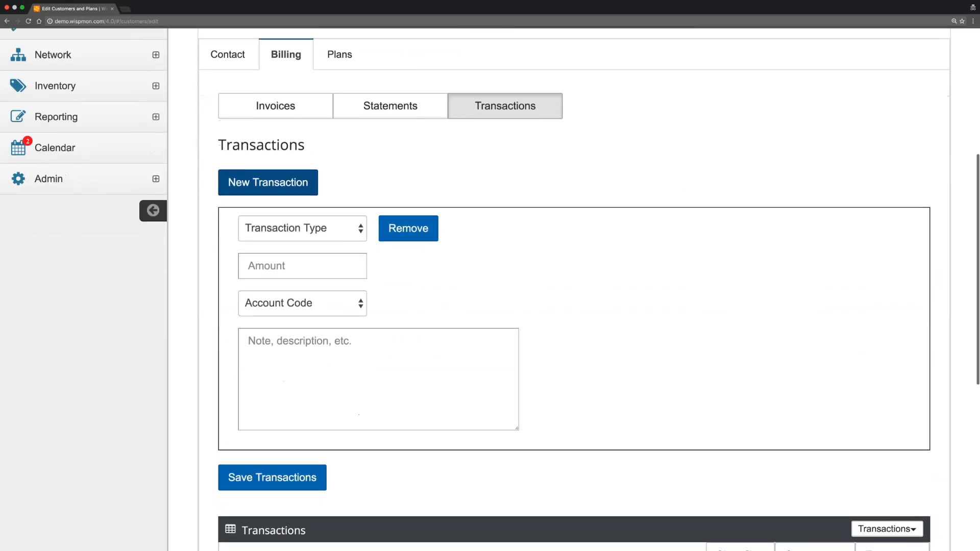
{"action": "left_click", "coordinate": [338, 236]}
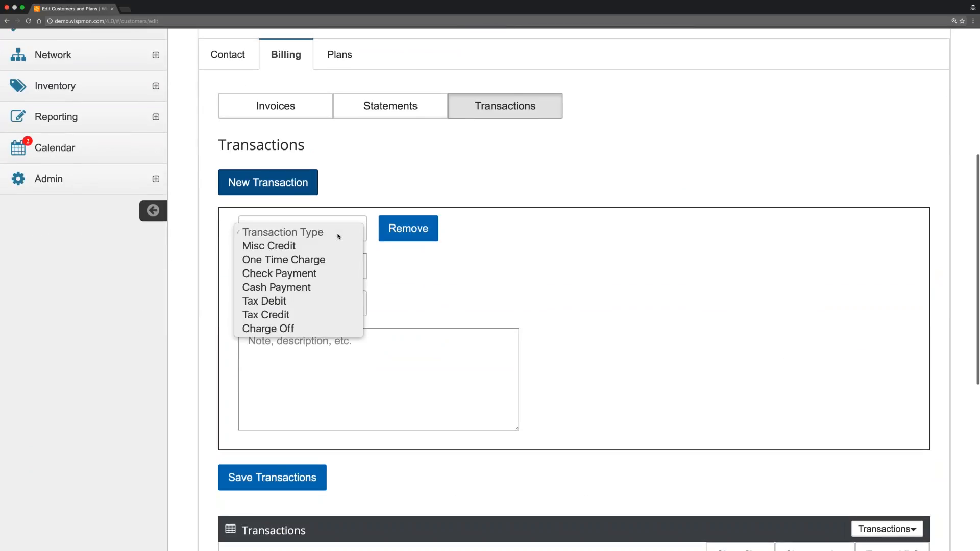
Make it a 154.00 Check Payment, check 165, dated 14 September 2016.
{"action": "left_click", "coordinate": [307, 275]}
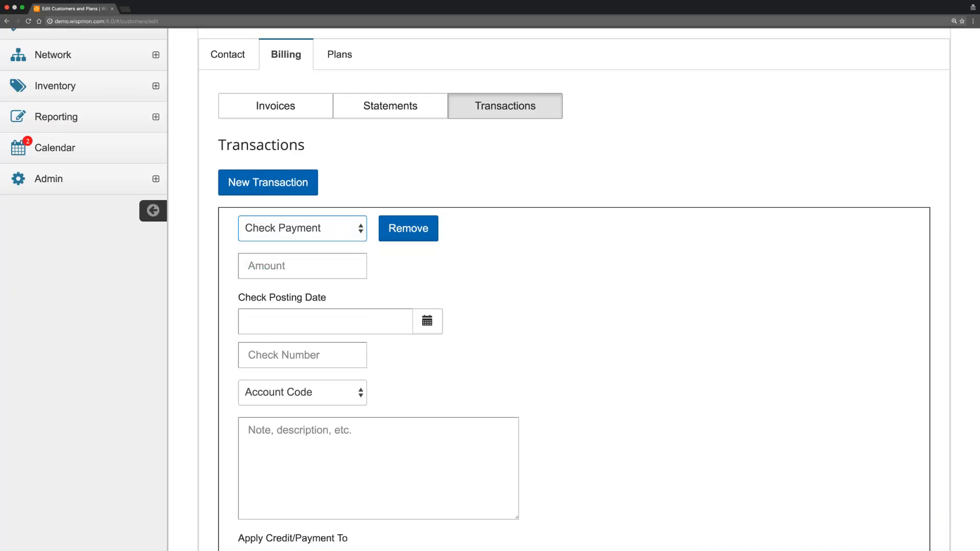
{"action": "scroll", "coordinate": [306, 275], "scroll_direction": "down", "scroll_amount": 2}
{"action": "scroll", "coordinate": [302, 128], "scroll_direction": "down", "scroll_amount": 1}
{"action": "left_click", "coordinate": [303, 128]}
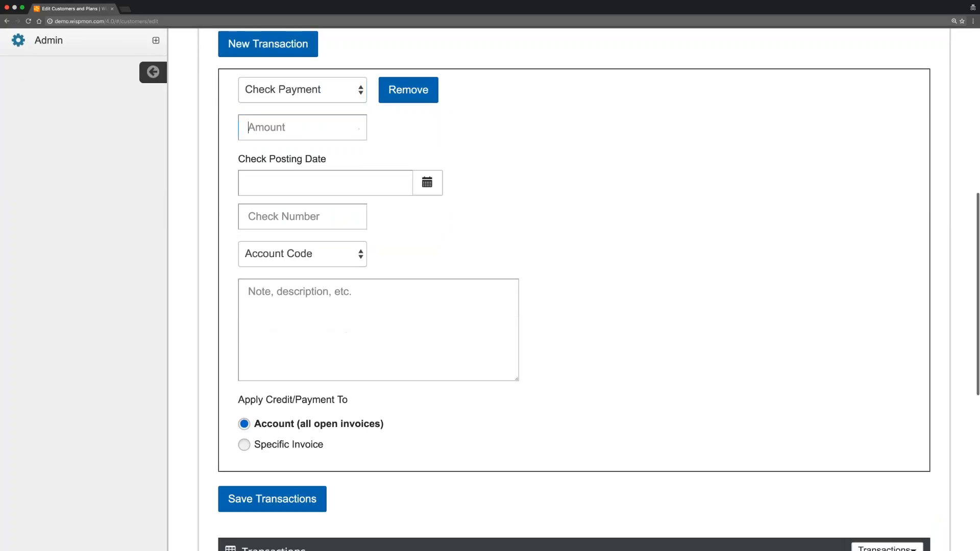
{"action": "type", "text": "1"}
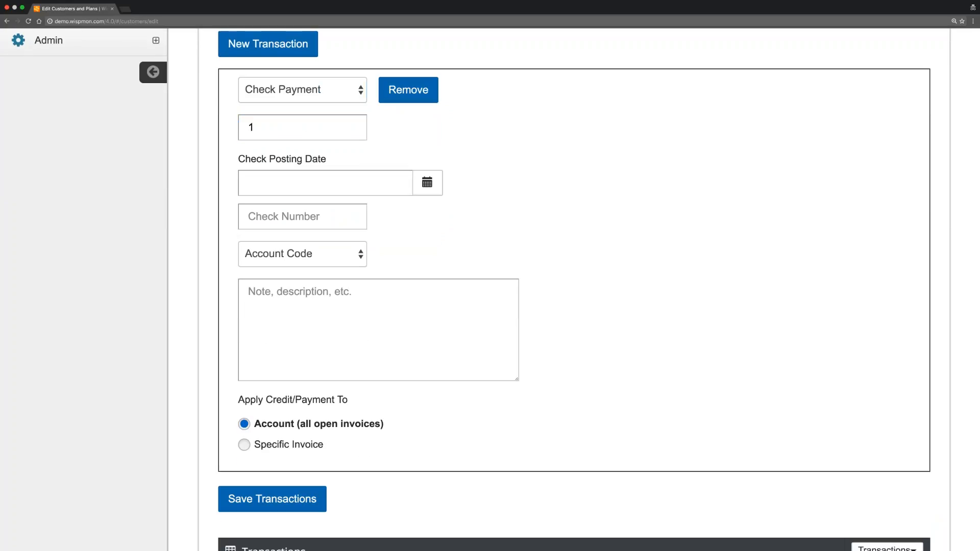
{"action": "type", "text": "54.00"}
{"action": "left_click", "coordinate": [427, 182]}
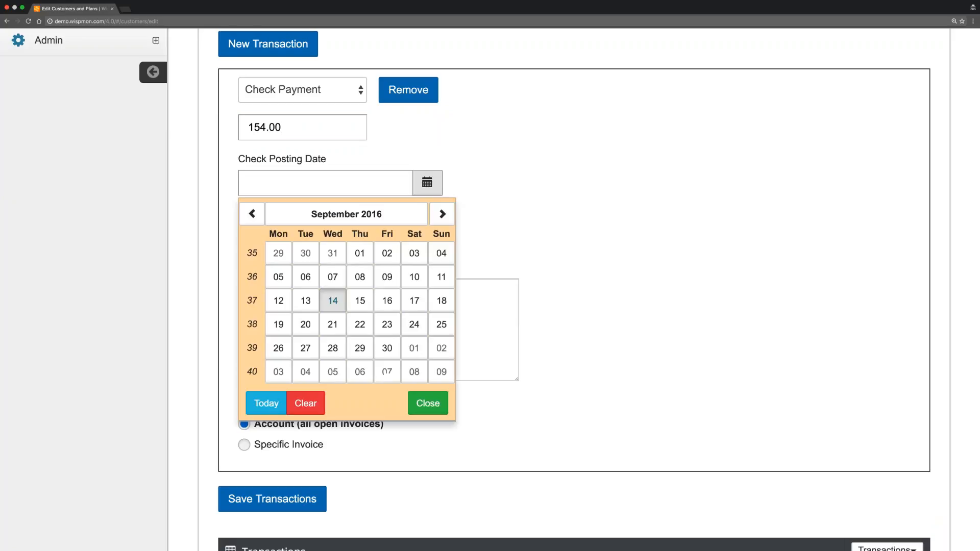
{"action": "left_click", "coordinate": [363, 298]}
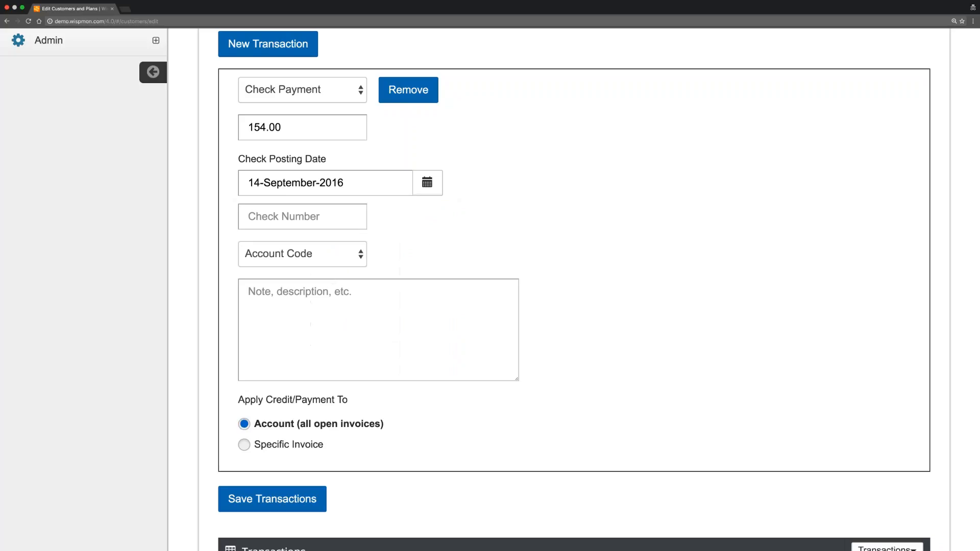
{"action": "left_click", "coordinate": [287, 211]}
{"action": "type", "text": "165"}
Leave the account code unchanged and add the note 'this is a note'.
{"action": "left_click", "coordinate": [304, 255]}
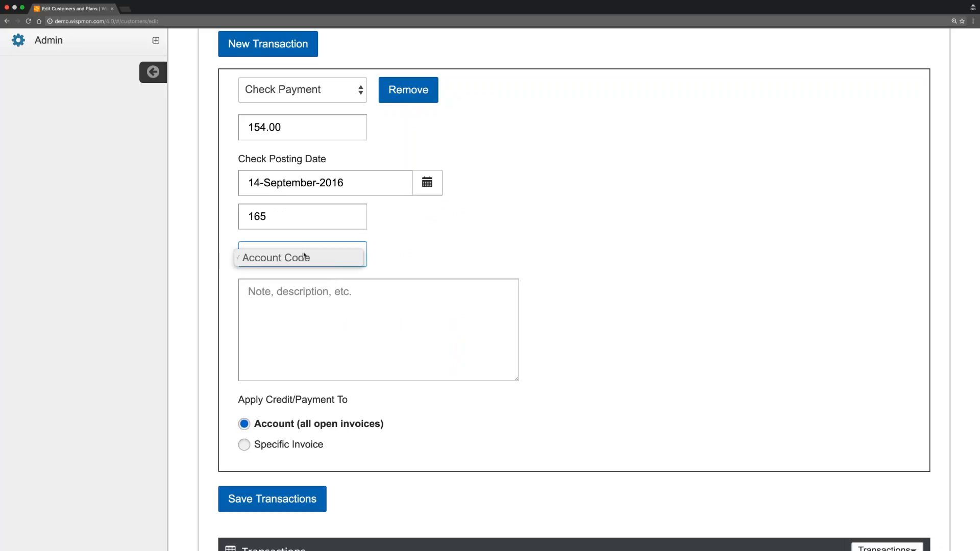
{"action": "left_click", "coordinate": [333, 256]}
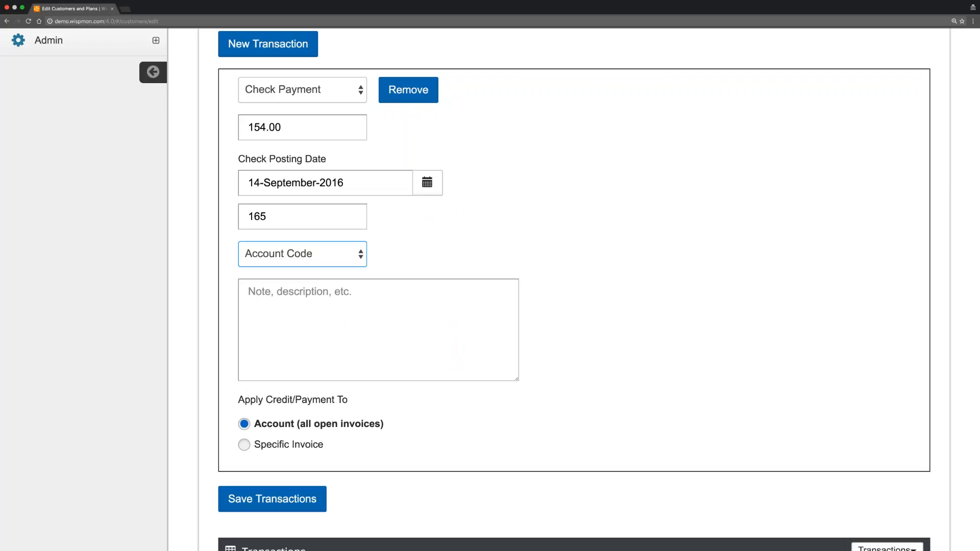
{"action": "left_click", "coordinate": [325, 257]}
{"action": "left_click", "coordinate": [389, 252]}
{"action": "left_click", "coordinate": [325, 295]}
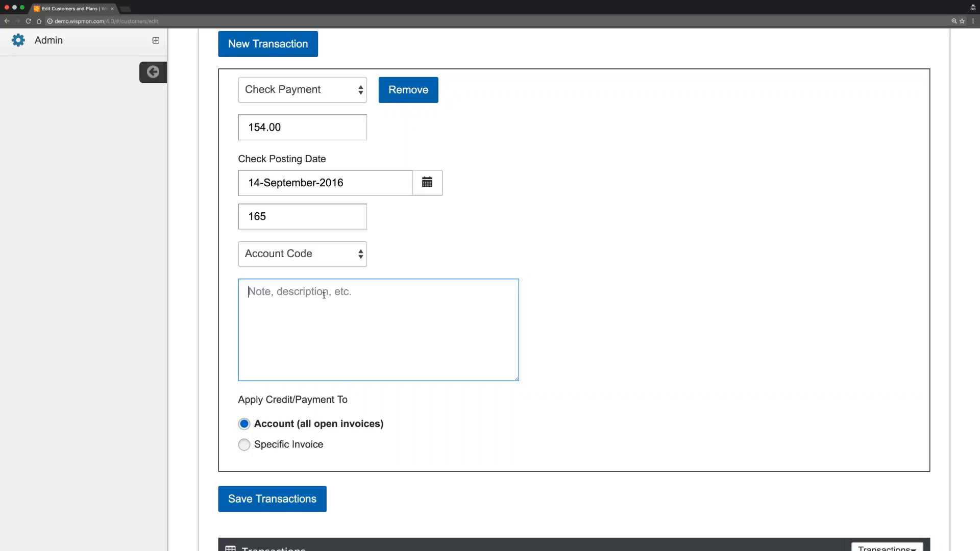
{"action": "key", "text": "Return"}
{"action": "type", "text": "thi"}
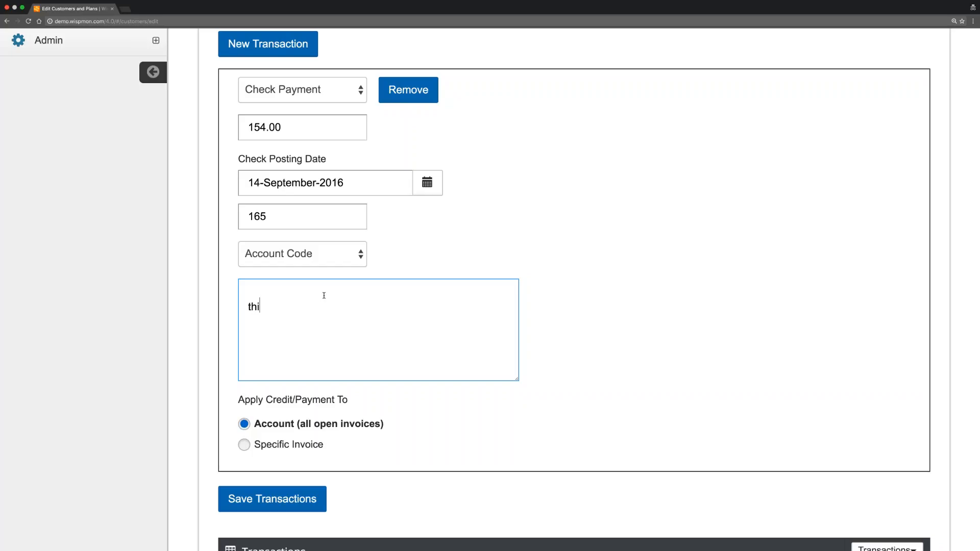
{"action": "type", "text": "s is a note"}
Apply the payment to all open invoices and save the transaction.
{"action": "scroll", "coordinate": [373, 381], "scroll_direction": "down", "scroll_amount": 5}
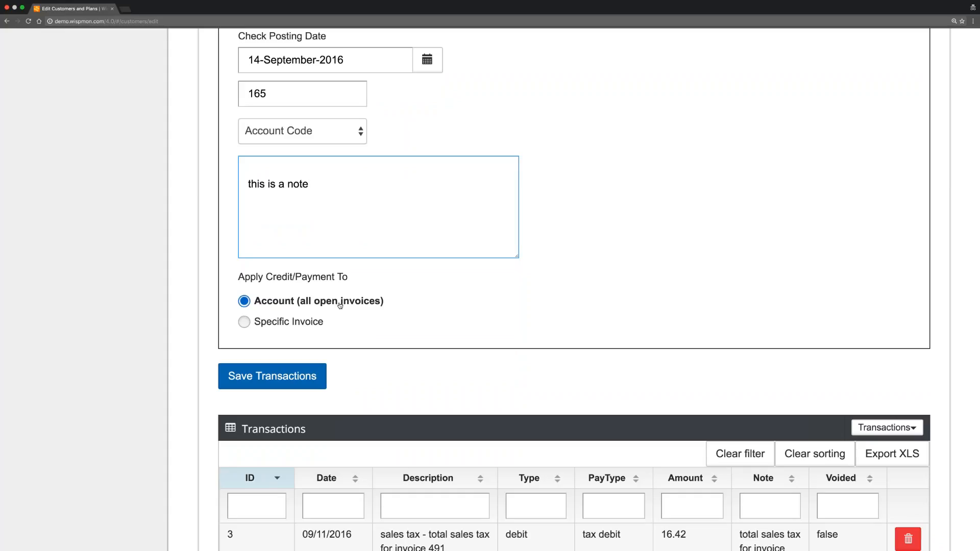
{"action": "key", "text": "Tab"}
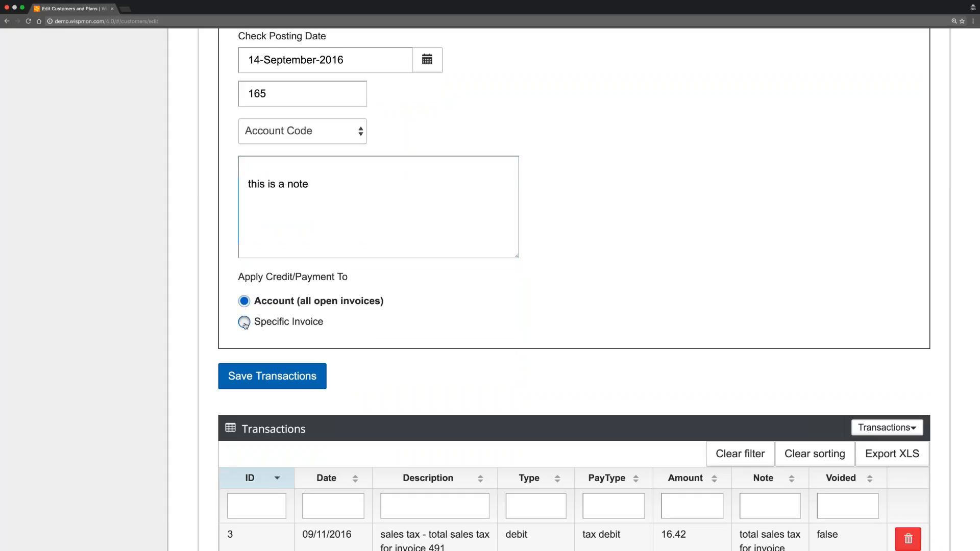
{"action": "key", "text": "Down"}
{"action": "left_click", "coordinate": [470, 322]}
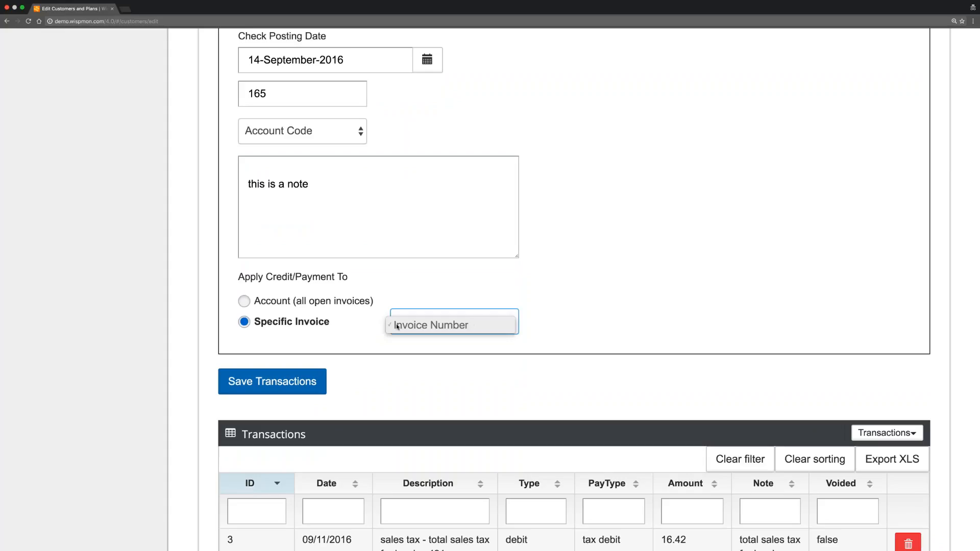
{"action": "left_click", "coordinate": [375, 329]}
{"action": "left_click", "coordinate": [393, 326]}
{"action": "key", "text": "Escape"}
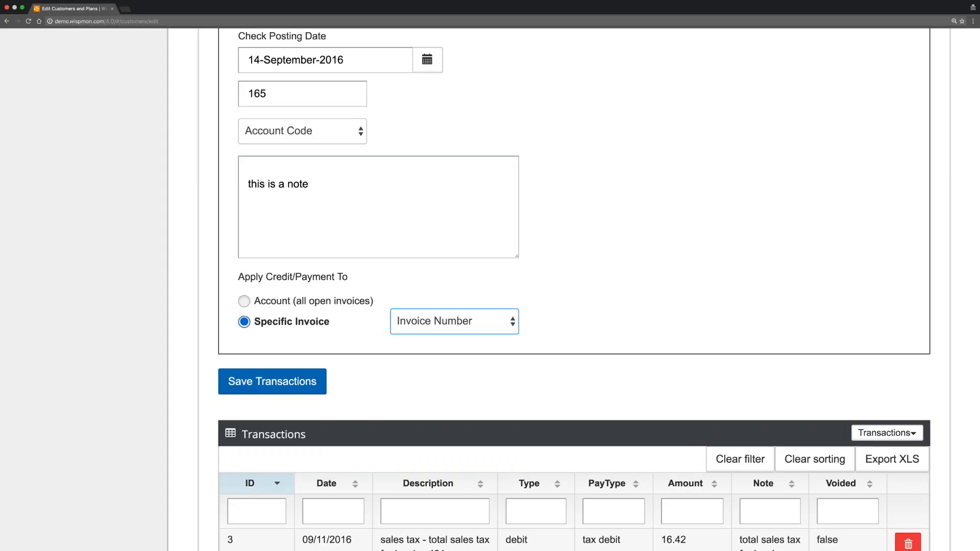
{"action": "key", "text": "shift+Tab"}
{"action": "key", "text": "Up"}
{"action": "key", "text": "Tab"}
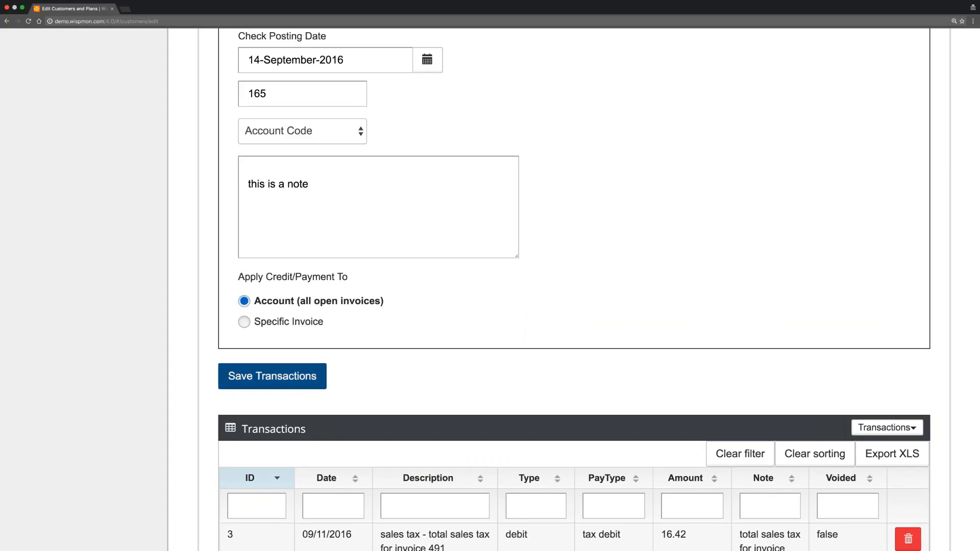
{"action": "key", "text": "Return"}
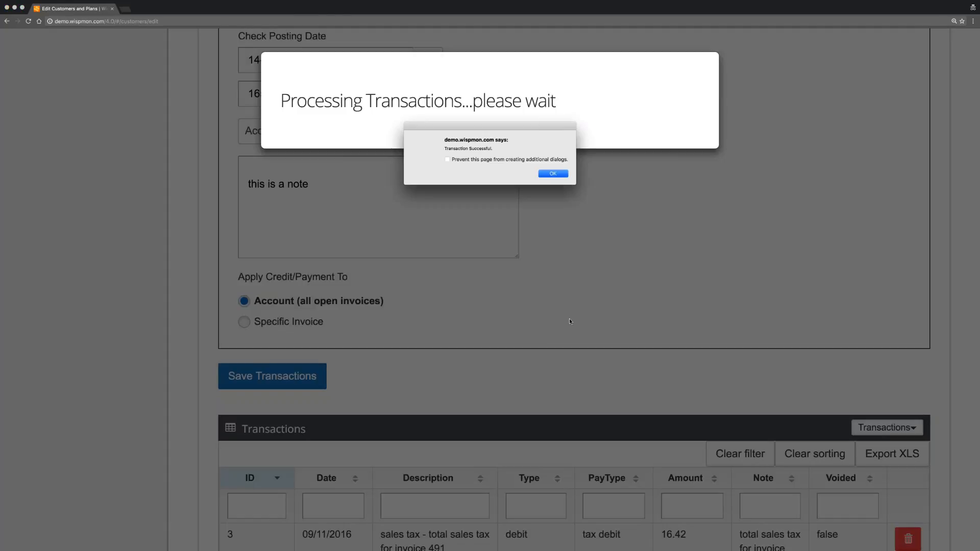
Dismiss the success alert and return to the invoices, where invoice 491 now shows 94.72.
{"action": "left_click", "coordinate": [558, 175]}
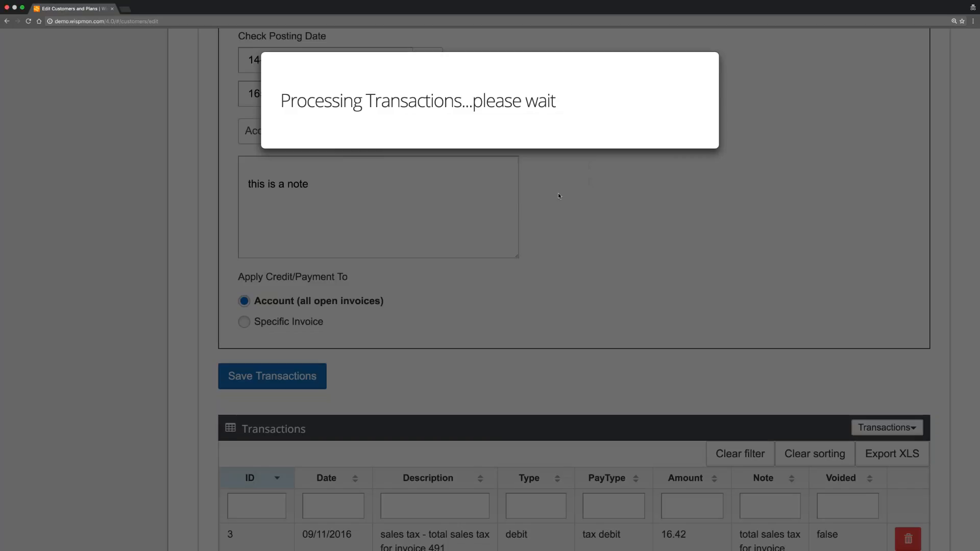
{"action": "left_click", "coordinate": [281, 271]}
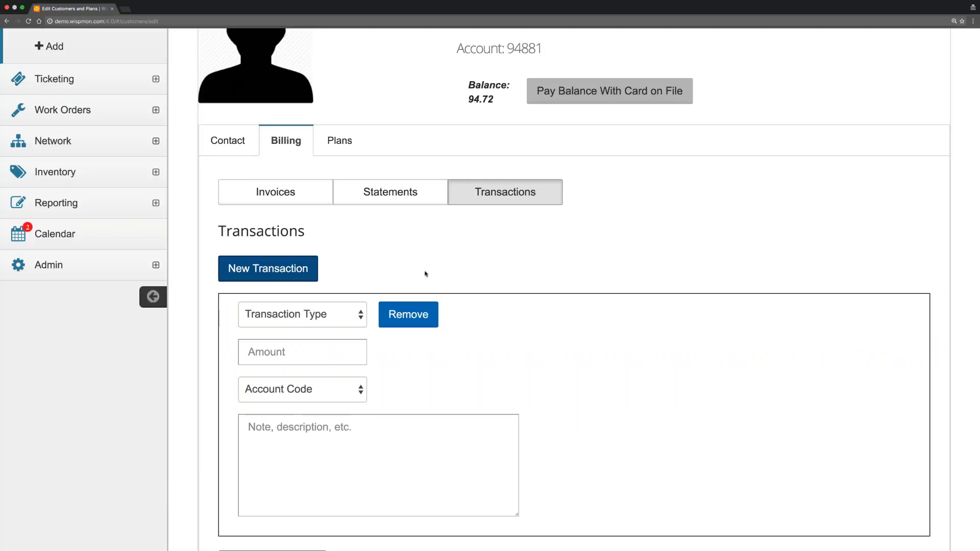
{"action": "left_click", "coordinate": [340, 319]}
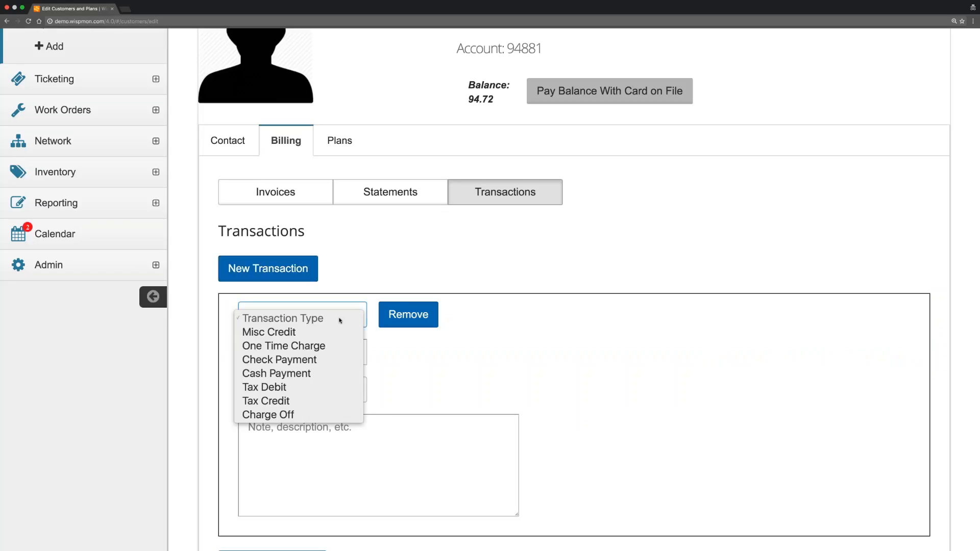
{"action": "left_click", "coordinate": [355, 279]}
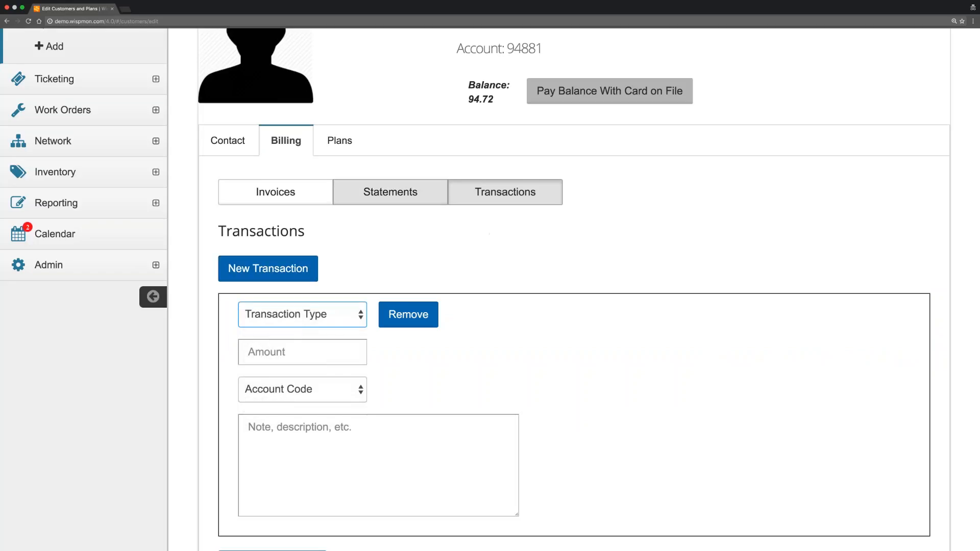
{"action": "left_click", "coordinate": [227, 140]}
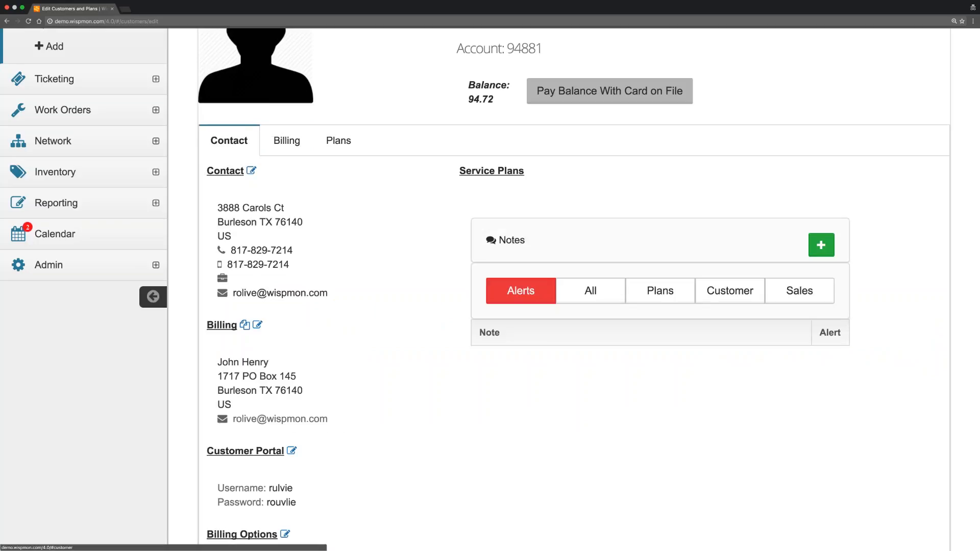
{"action": "left_click", "coordinate": [284, 139]}
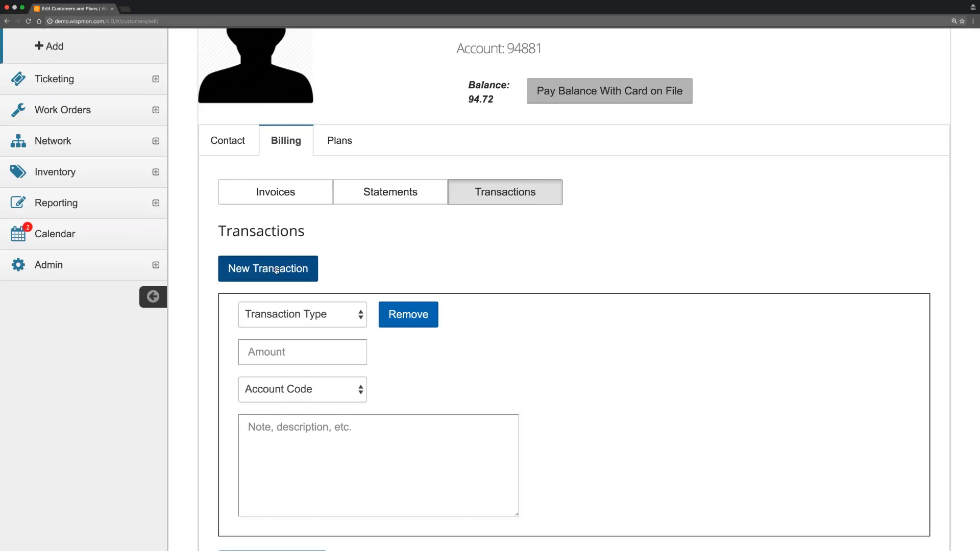
{"action": "left_click", "coordinate": [317, 198]}
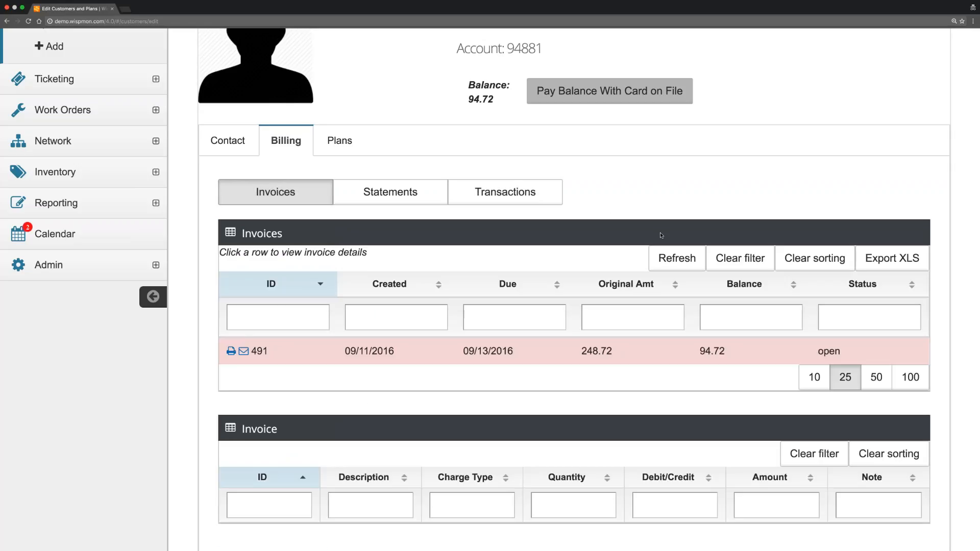
Display invoice 491's line items: three debits and the 154.00 check payment credit.
{"action": "scroll", "coordinate": [660, 232], "scroll_direction": "down", "scroll_amount": 2}
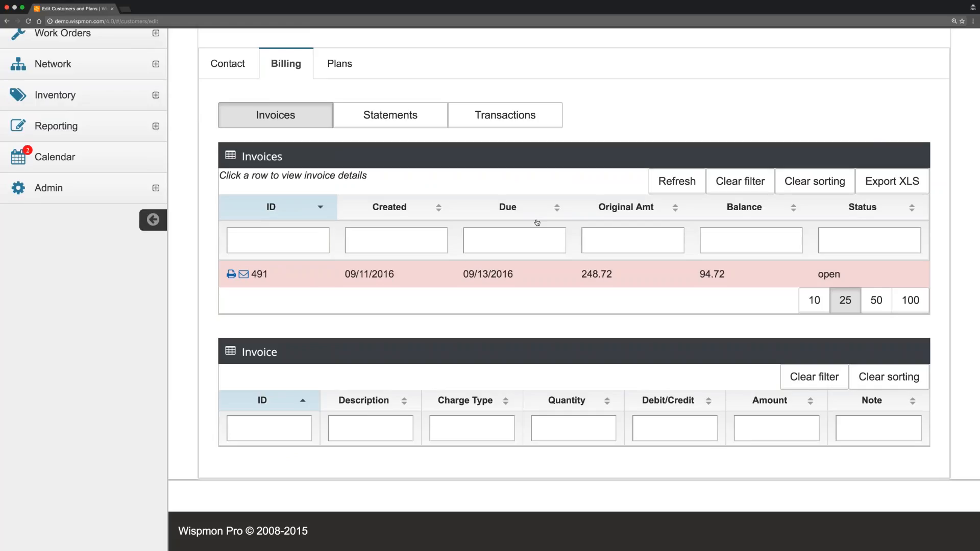
{"action": "left_click", "coordinate": [426, 276]}
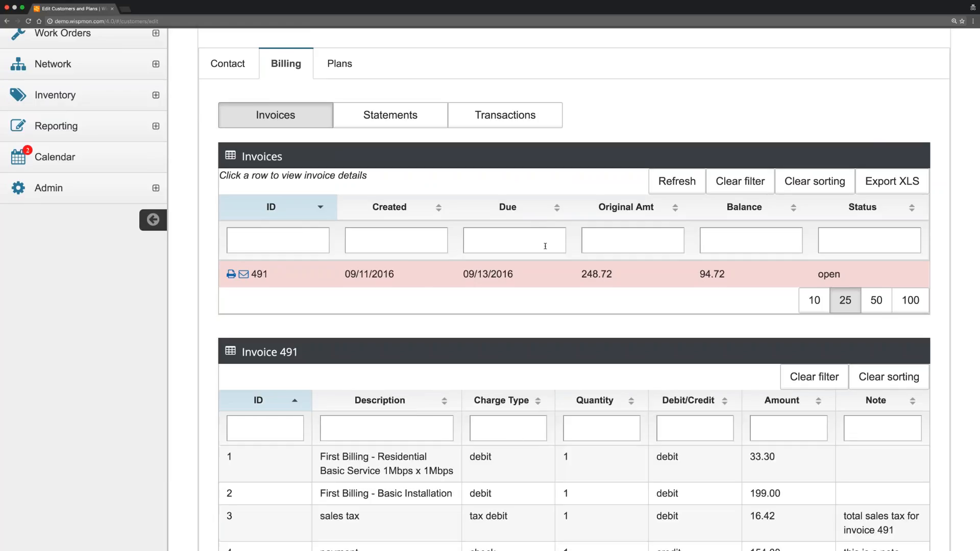
{"action": "scroll", "coordinate": [485, 247], "scroll_direction": "down", "scroll_amount": 2}
{"action": "scroll", "coordinate": [545, 246], "scroll_direction": "down", "scroll_amount": 2}
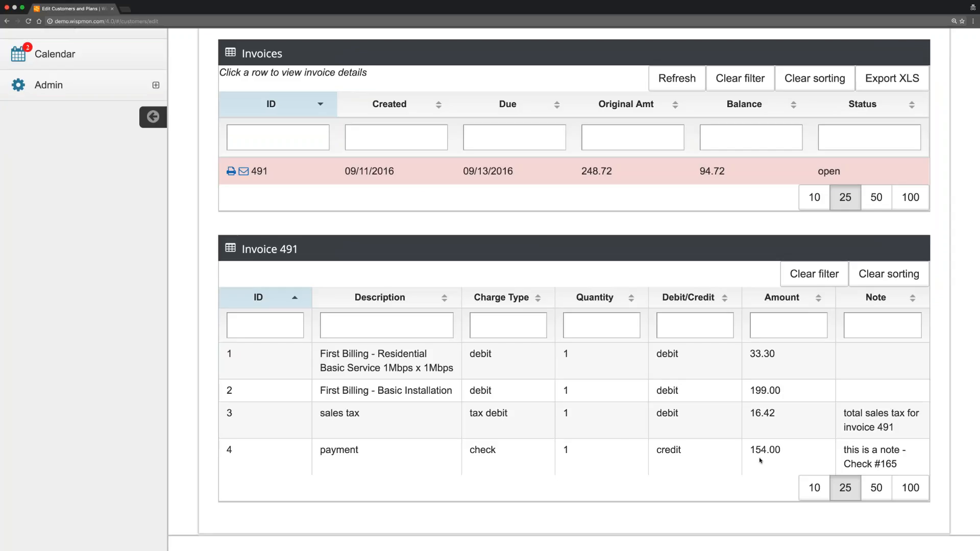
{"action": "scroll", "coordinate": [475, 295], "scroll_direction": "up", "scroll_amount": 1}
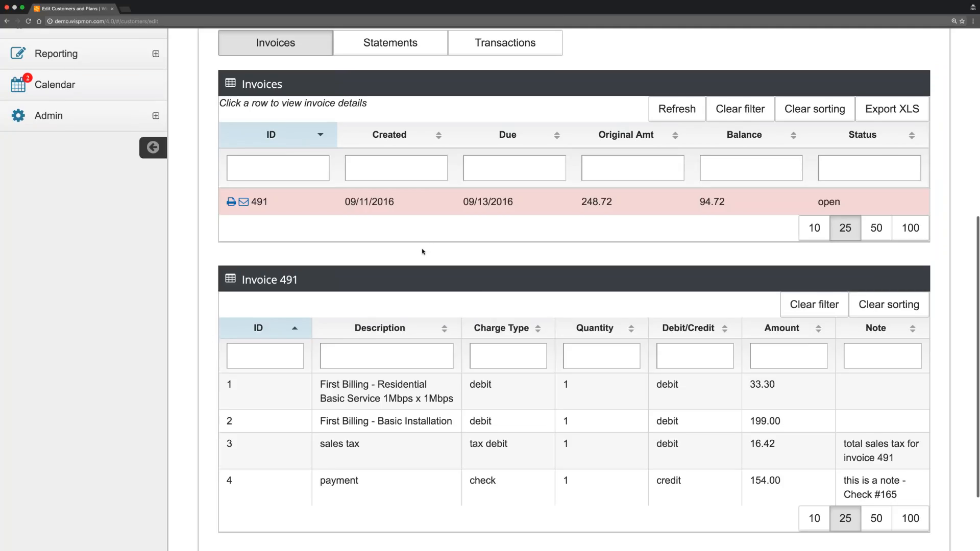
{"action": "scroll", "coordinate": [422, 252], "scroll_direction": "up", "scroll_amount": 1}
{"action": "scroll", "coordinate": [407, 273], "scroll_direction": "up", "scroll_amount": 2}
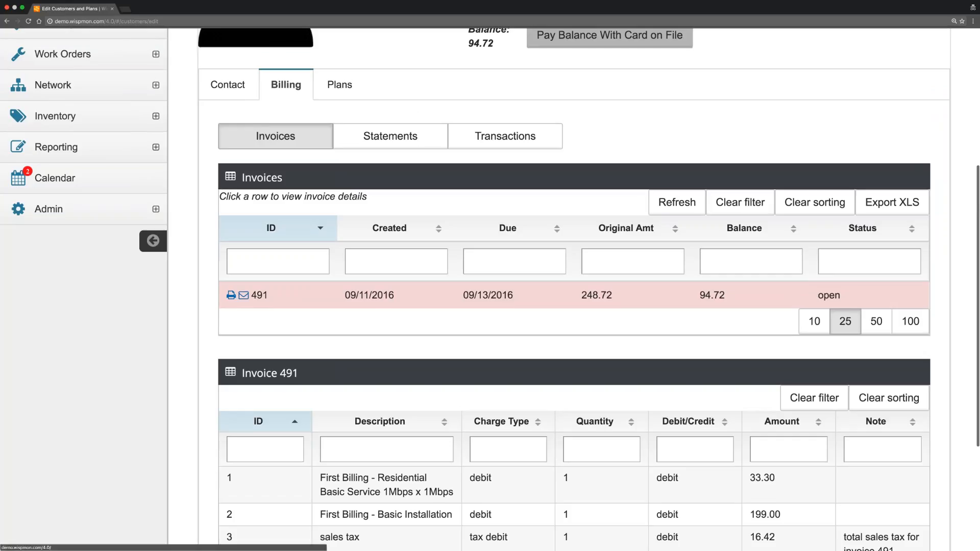
{"action": "left_click", "coordinate": [244, 296]}
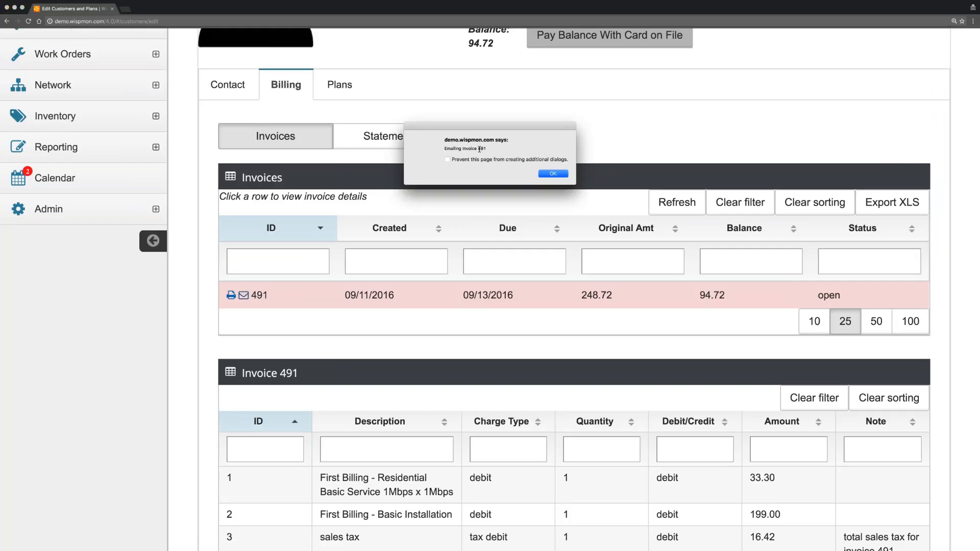
{"action": "left_click", "coordinate": [555, 174]}
{"action": "left_click", "coordinate": [556, 174]}
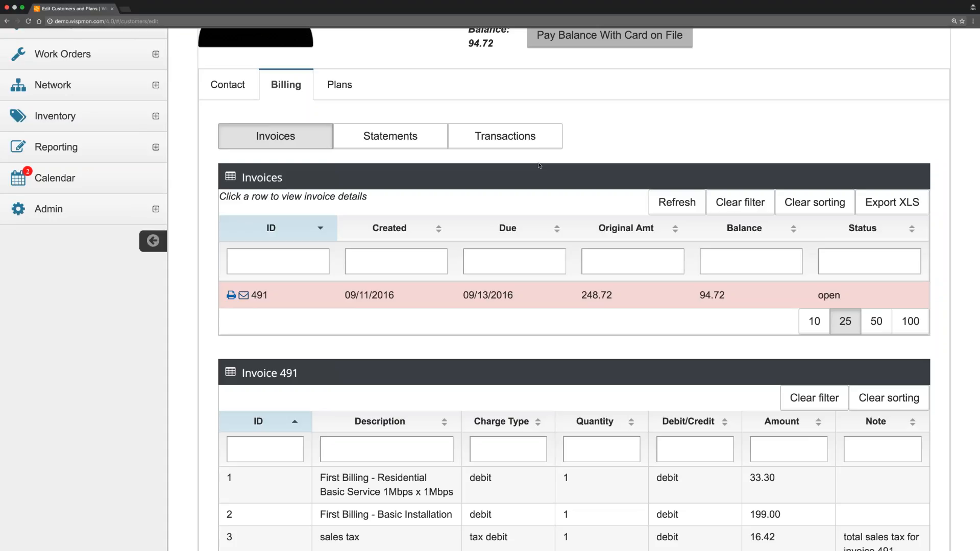
{"action": "left_click", "coordinate": [503, 145]}
{"action": "left_click", "coordinate": [232, 296]}
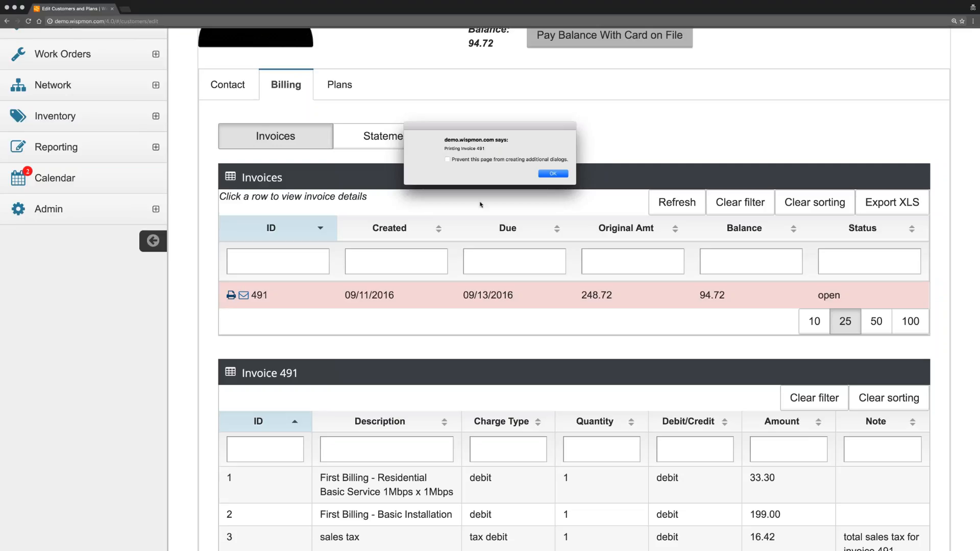
{"action": "left_click", "coordinate": [550, 174]}
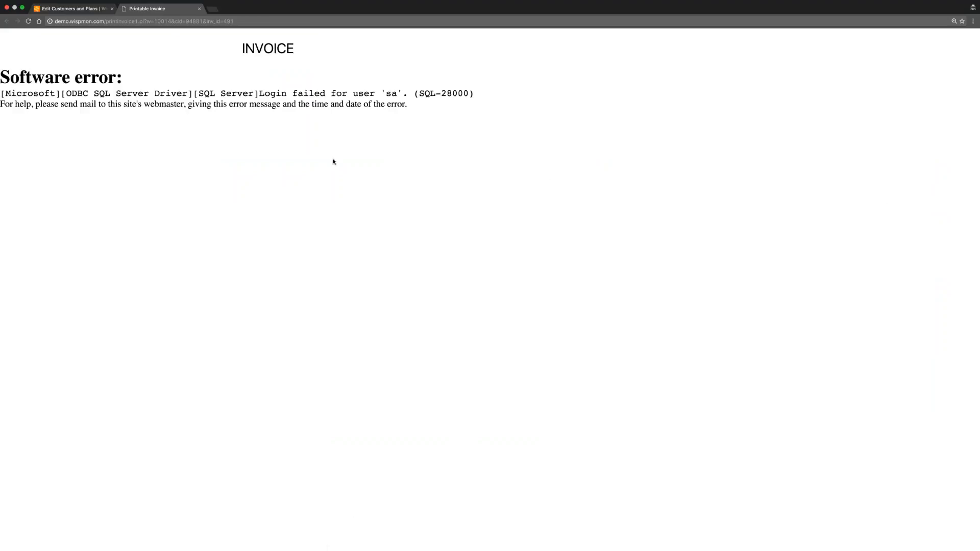
{"action": "left_click", "coordinate": [199, 9]}
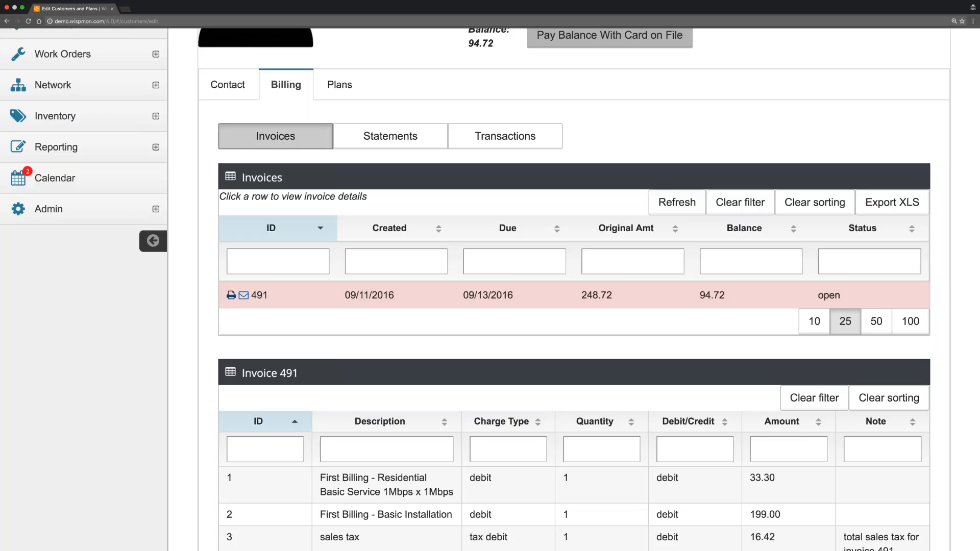
List the customer's plans: Residential Basic Service 1 active, Basic Installation closed, both from 09/11/2016.
{"action": "scroll", "coordinate": [390, 135], "scroll_direction": "up", "scroll_amount": 1}
{"action": "scroll", "coordinate": [337, 122], "scroll_direction": "up", "scroll_amount": 1}
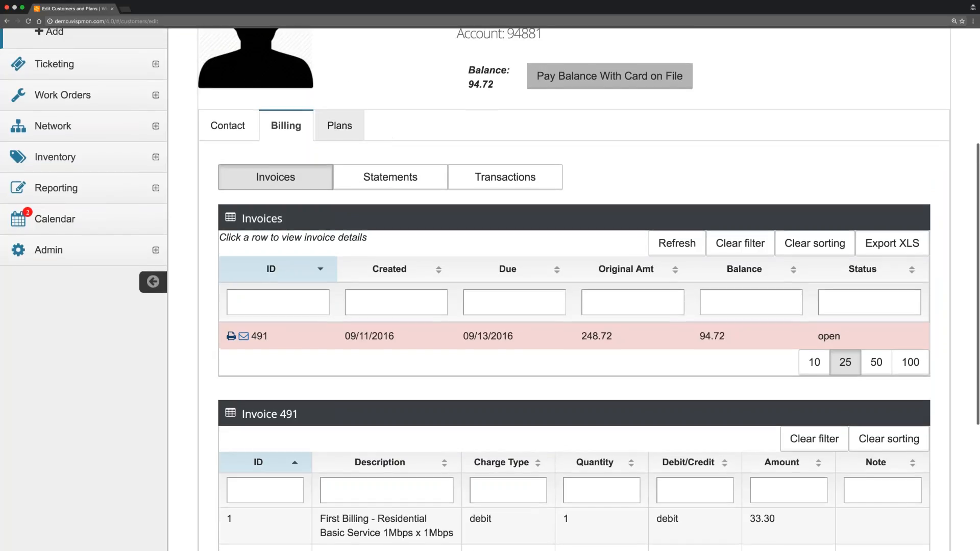
{"action": "left_click", "coordinate": [337, 126]}
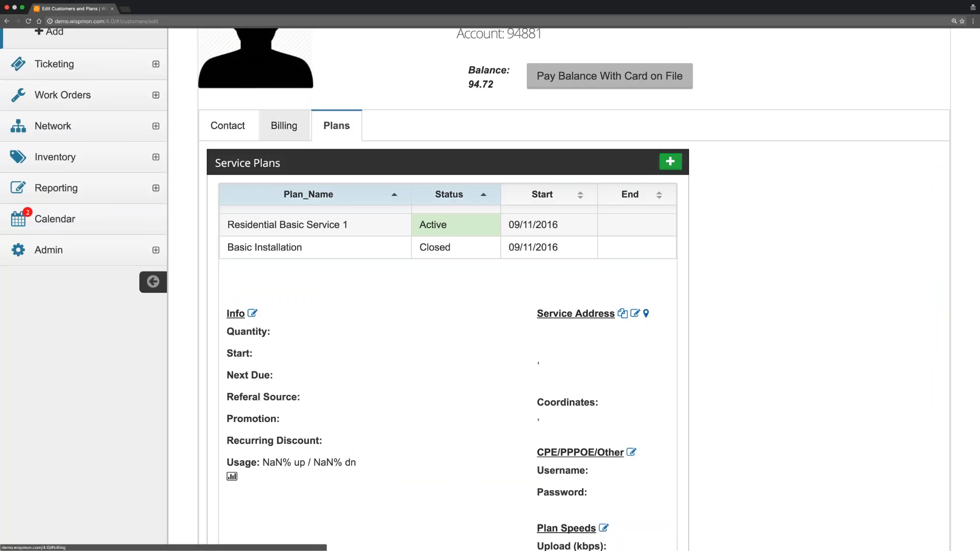
{"action": "scroll", "coordinate": [433, 146], "scroll_direction": "down", "scroll_amount": 2}
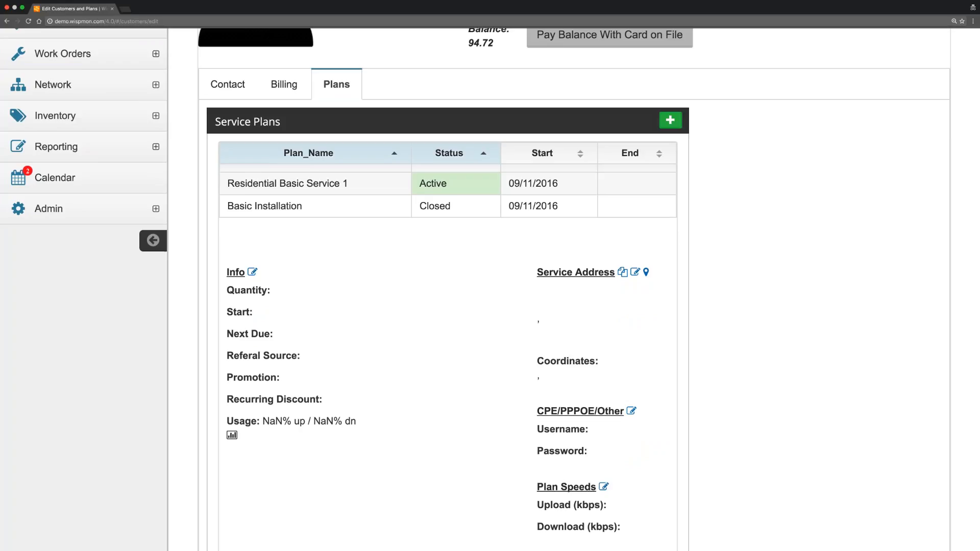
Open Residential Basic Service 1 and highlight its 49.95 rate, 1024 up/down speeds and usage-based limits.
{"action": "left_click", "coordinate": [331, 183]}
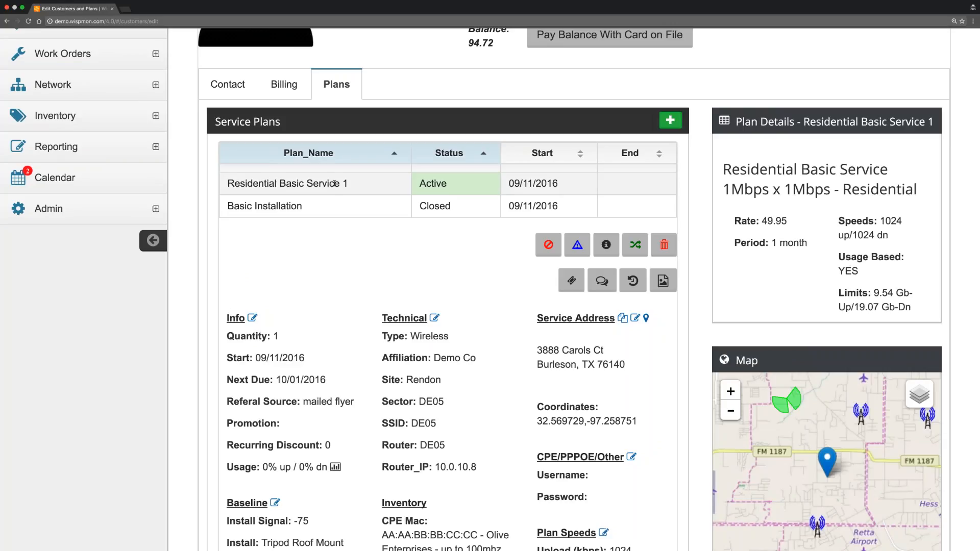
{"action": "left_click_drag", "start_coordinate": [723, 169], "coordinate": [900, 168]}
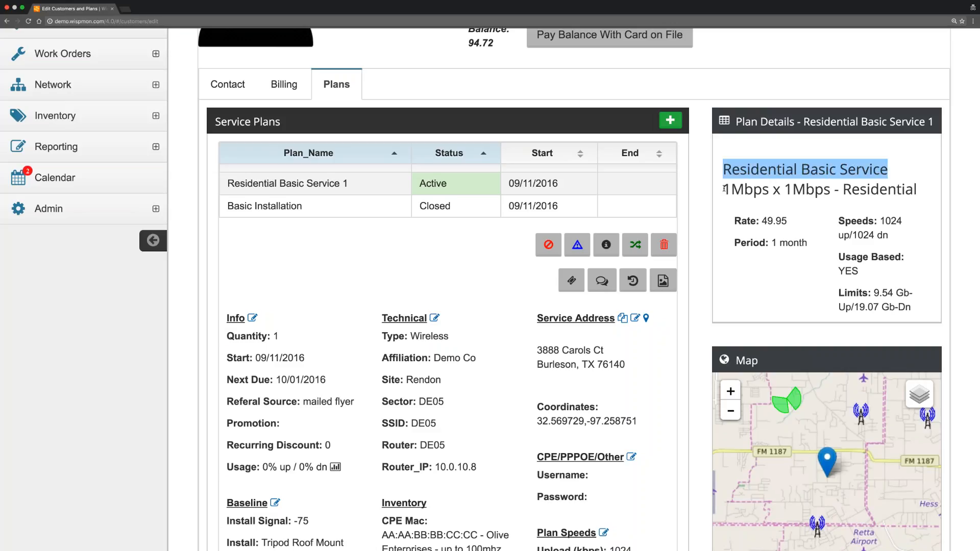
{"action": "left_click_drag", "start_coordinate": [725, 189], "coordinate": [918, 188]}
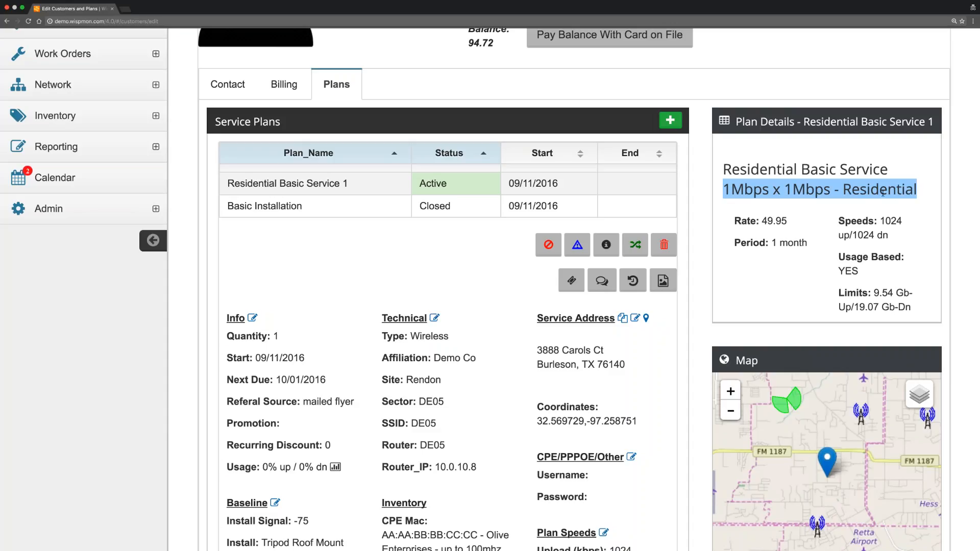
{"action": "left_click_drag", "start_coordinate": [760, 221], "coordinate": [804, 222]}
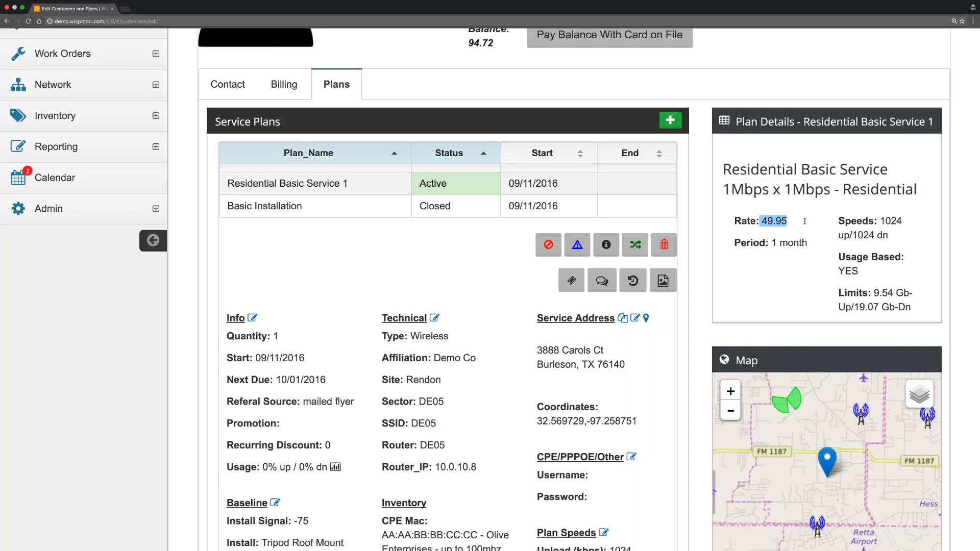
{"action": "left_click_drag", "start_coordinate": [881, 221], "coordinate": [889, 234]}
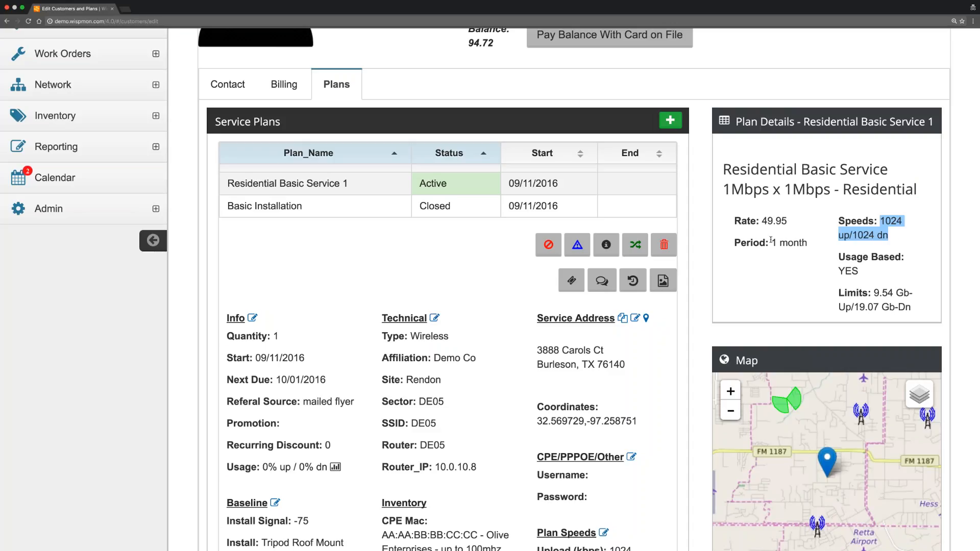
{"action": "left_click_drag", "start_coordinate": [770, 243], "coordinate": [809, 242]}
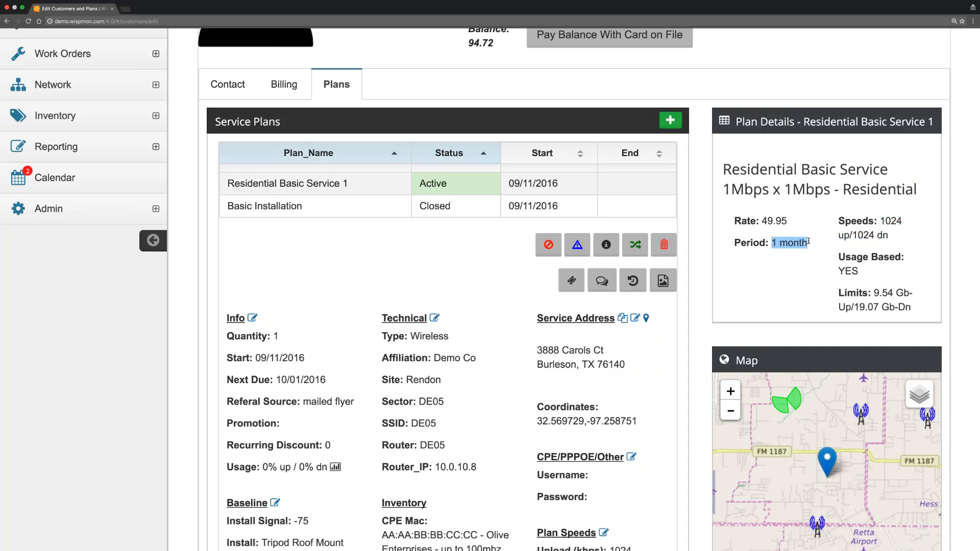
{"action": "scroll", "coordinate": [808, 241], "scroll_direction": "down", "scroll_amount": 2}
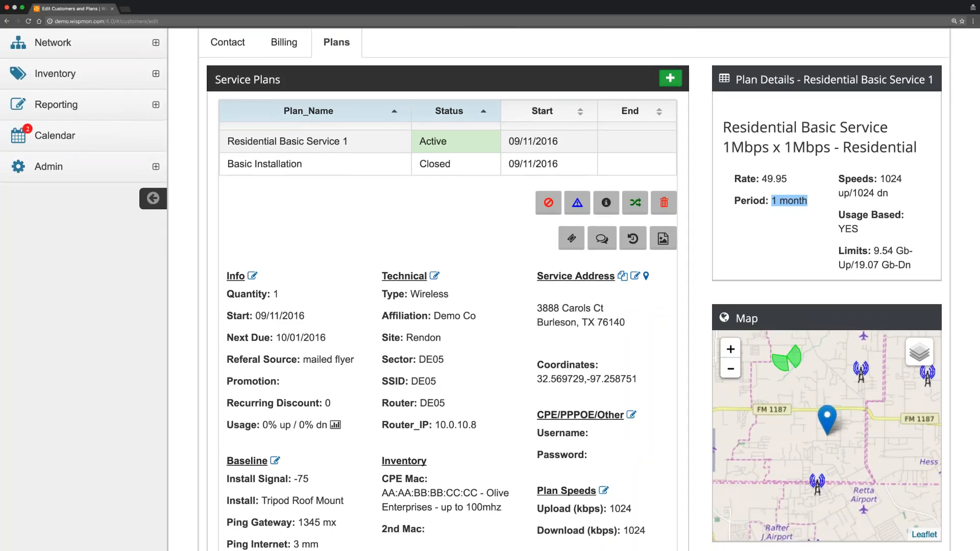
{"action": "left_click_drag", "start_coordinate": [837, 229], "coordinate": [919, 265]}
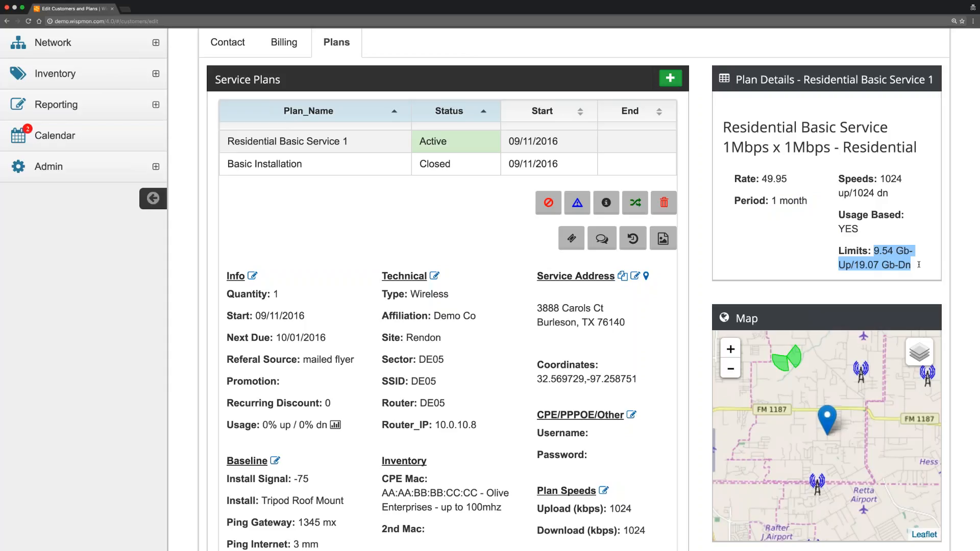
{"action": "left_click", "coordinate": [750, 240]}
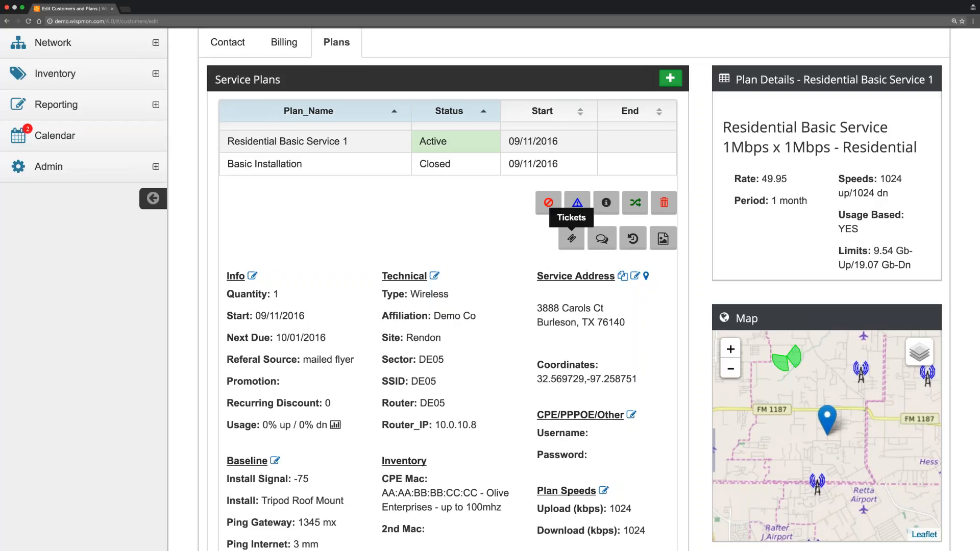
List the plan's tickets, showing closed ticket 74, then show its empty notes history.
{"action": "left_click", "coordinate": [571, 239]}
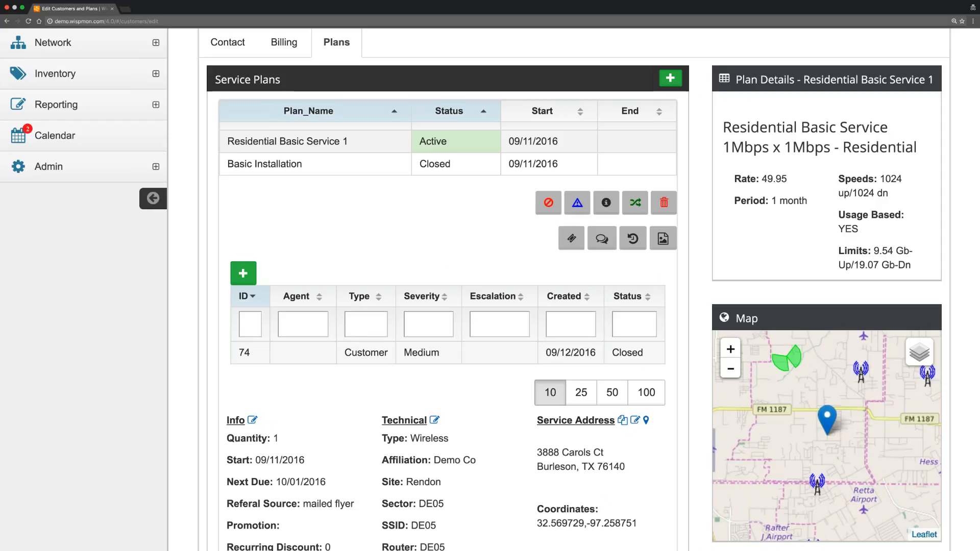
{"action": "left_click", "coordinate": [603, 238]}
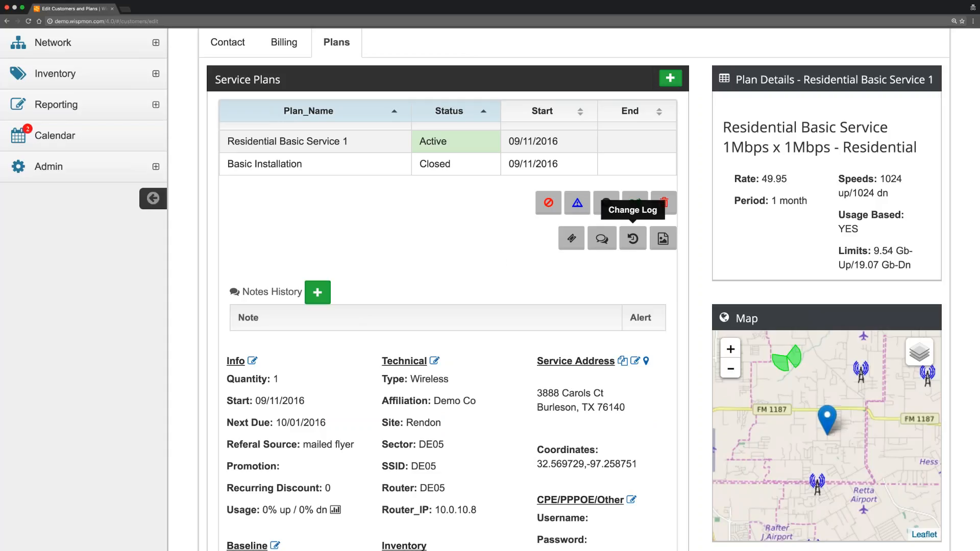
Show the plan's change log and scroll through its three entries, including Work Order 7.
{"action": "left_click", "coordinate": [633, 238]}
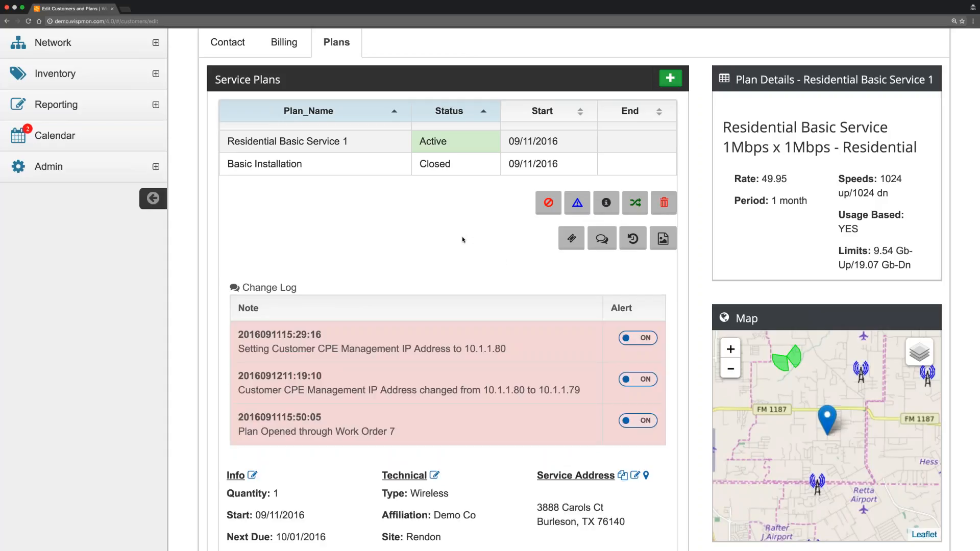
{"action": "scroll", "coordinate": [461, 237], "scroll_direction": "down", "scroll_amount": 3}
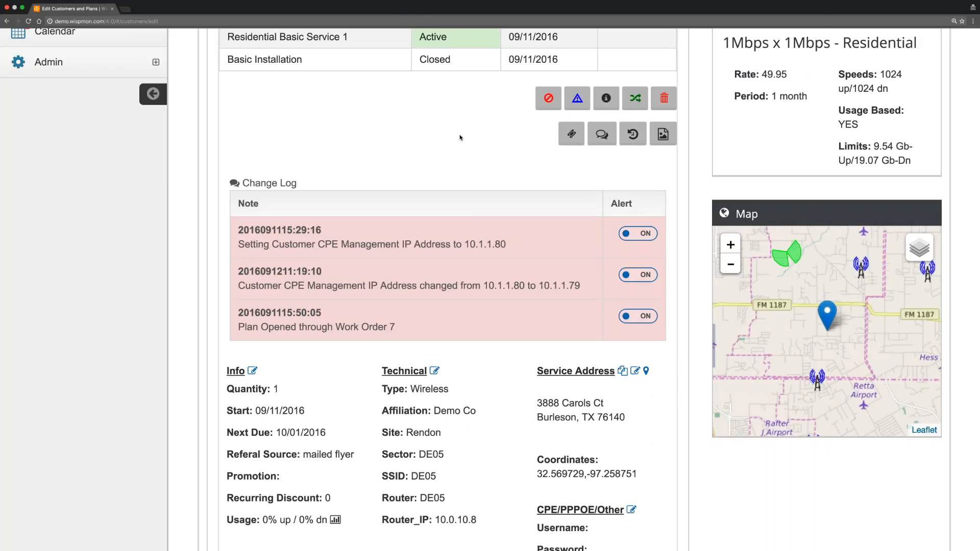
{"action": "scroll", "coordinate": [430, 130], "scroll_direction": "up", "scroll_amount": 4}
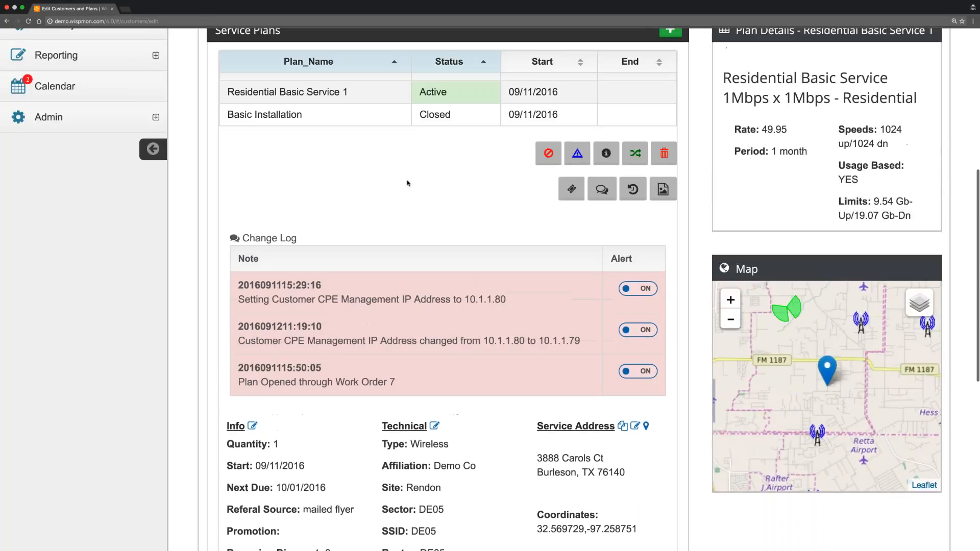
{"action": "scroll", "coordinate": [430, 130], "scroll_direction": "up", "scroll_amount": 1}
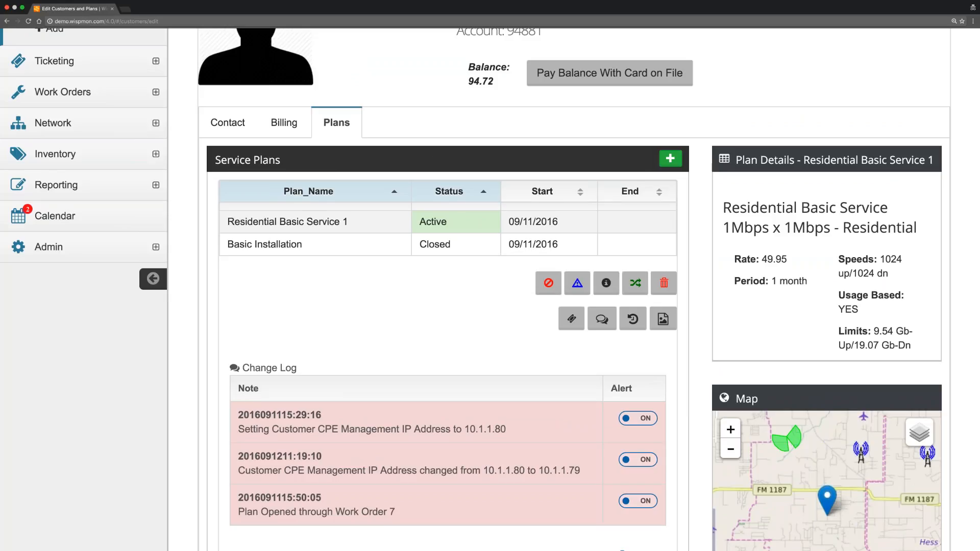
Filter the customer's notes by service plans, customer, sales and alerts, then start a blank note.
{"action": "left_click", "coordinate": [235, 123]}
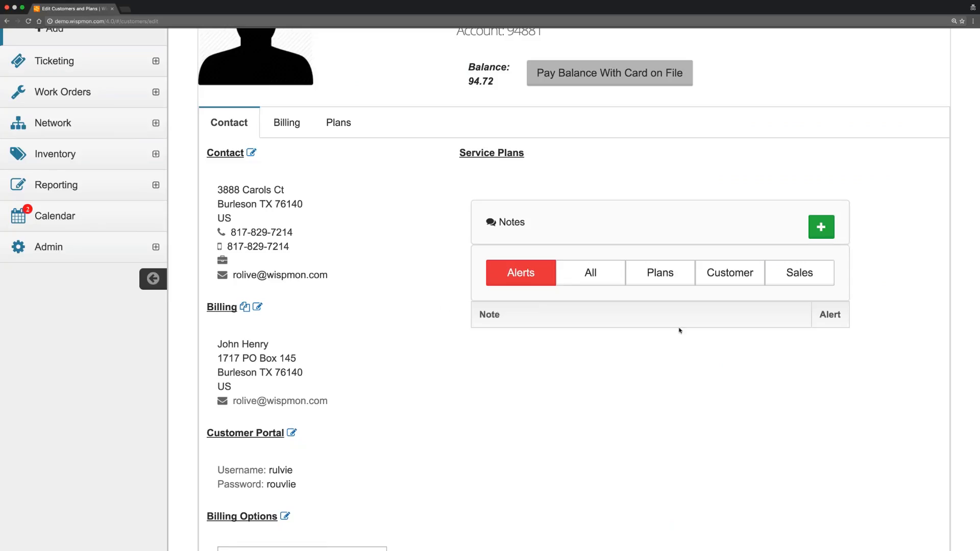
{"action": "left_click", "coordinate": [588, 270]}
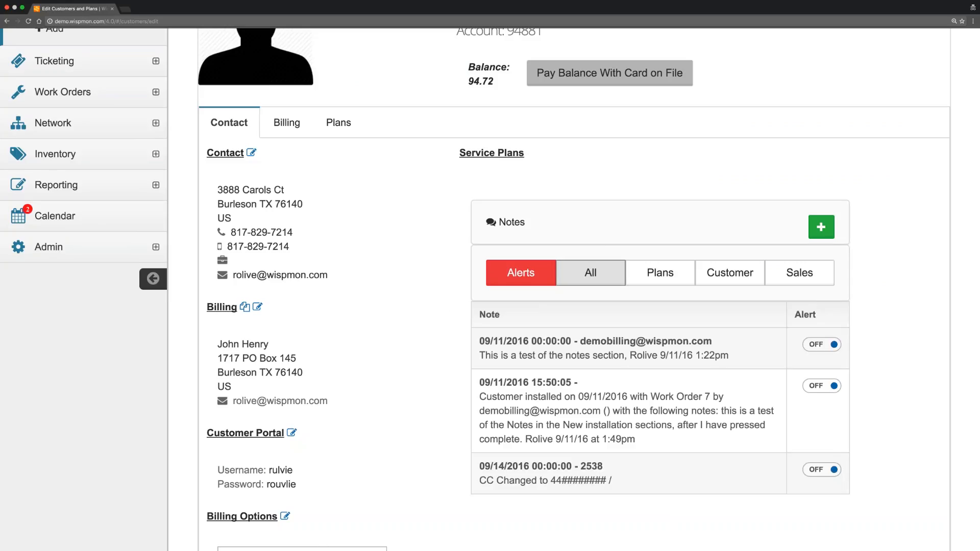
{"action": "scroll", "coordinate": [491, 290], "scroll_direction": "down", "scroll_amount": 2}
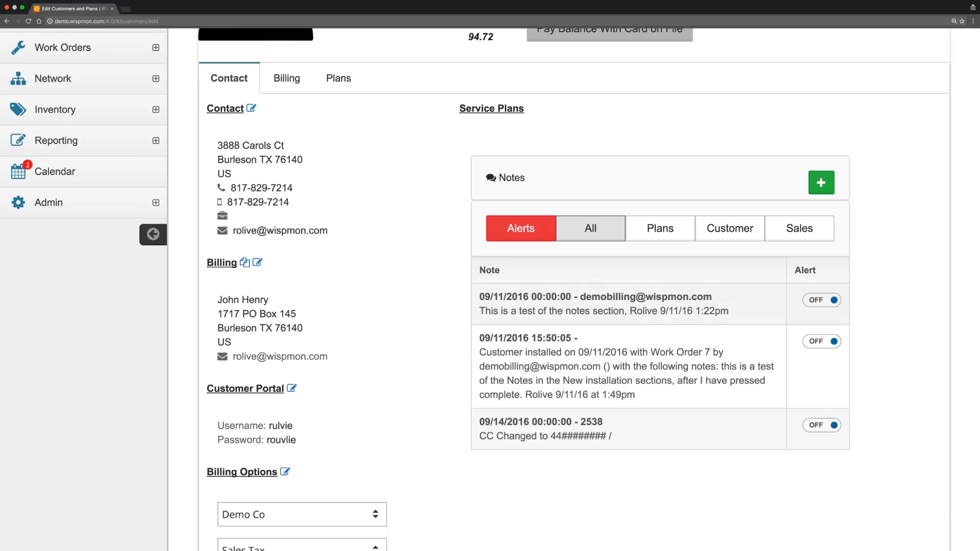
{"action": "left_click", "coordinate": [658, 228]}
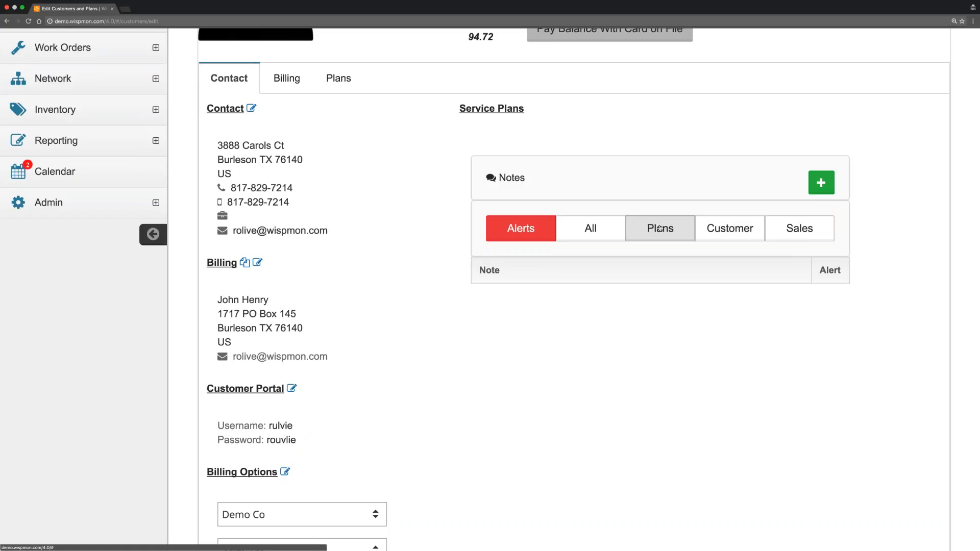
{"action": "left_click", "coordinate": [717, 229]}
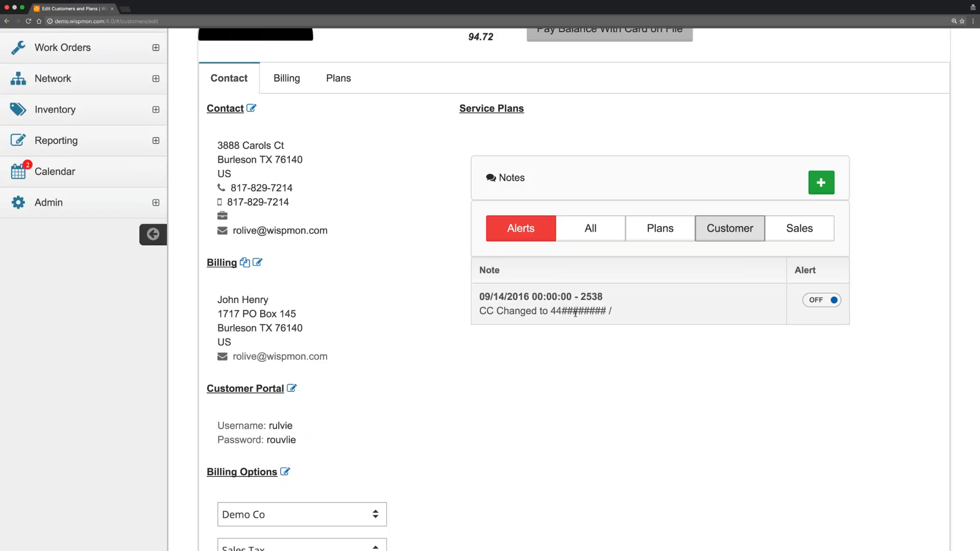
{"action": "left_click", "coordinate": [800, 229]}
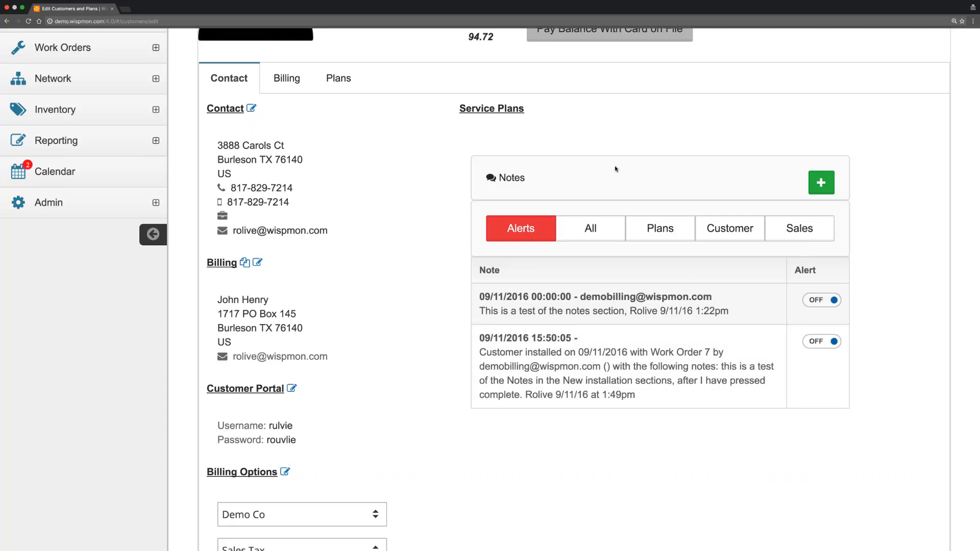
{"action": "left_click", "coordinate": [521, 229]}
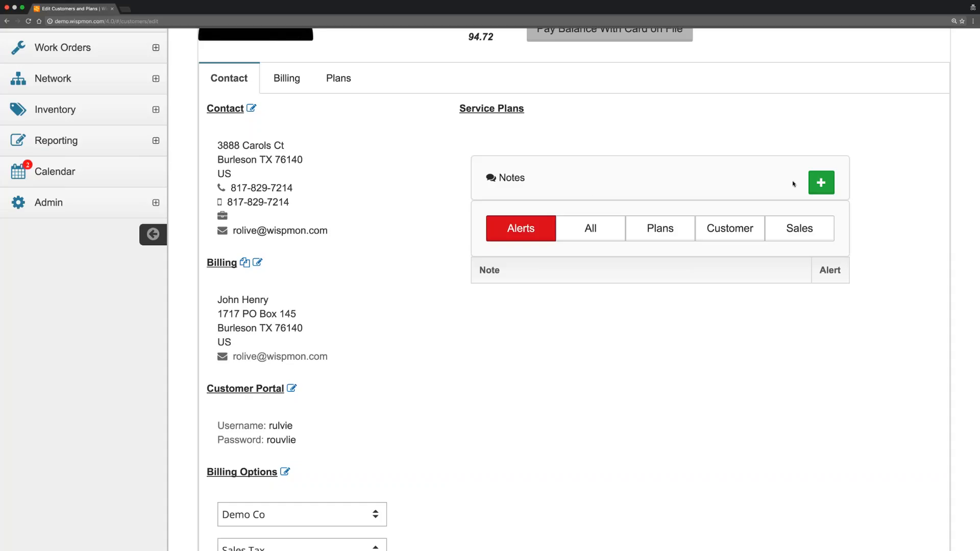
{"action": "left_click", "coordinate": [820, 183]}
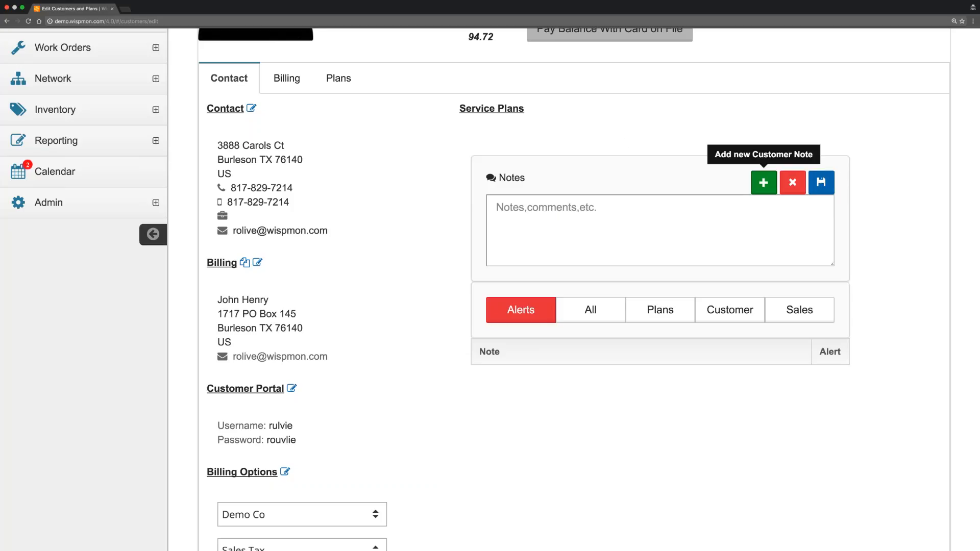
Save a note: customer un-suspended because his wife is in hospital and his check is in the mail.
{"action": "left_click", "coordinate": [593, 206]}
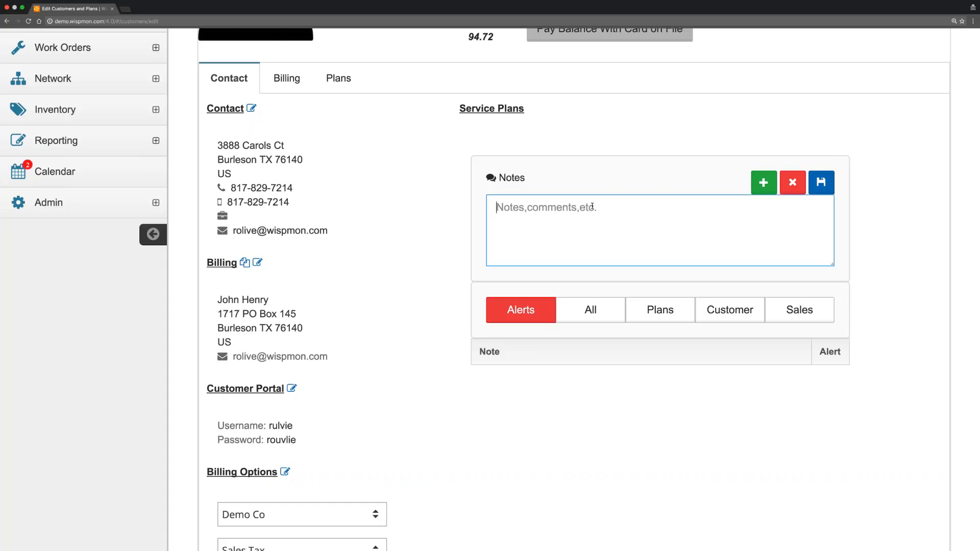
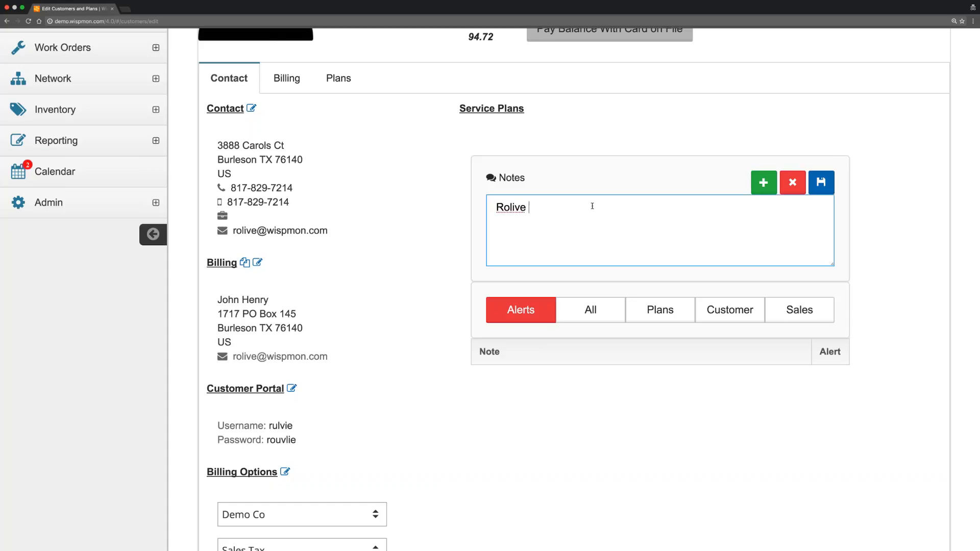
{"action": "type", "text": "- Unsp"}
{"action": "key", "text": "BackSpace"}
{"action": "key", "text": "BackSpace"}
{"action": "key", "text": "BackSpace"}
{"action": "type", "text": "n-suspended customer "}
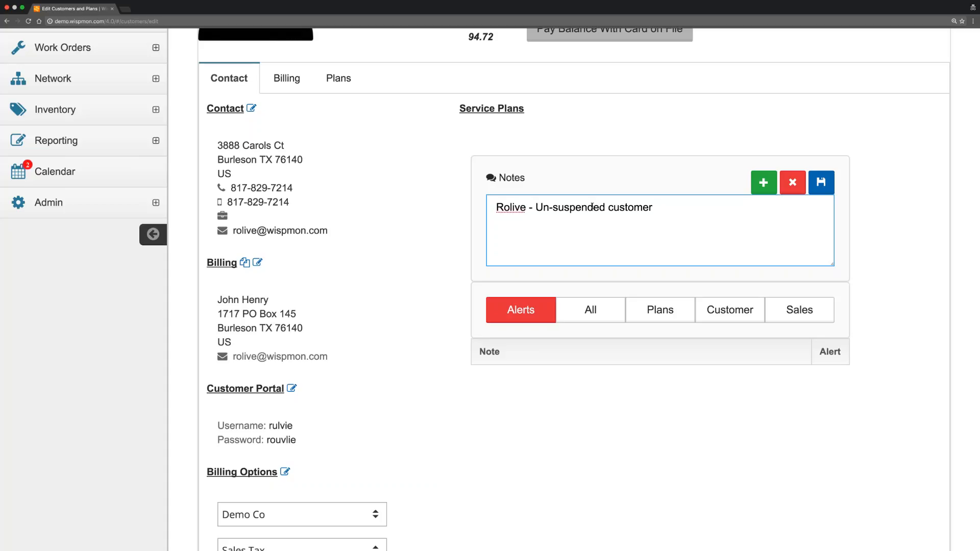
{"action": "type", "text": "because his wife is i"}
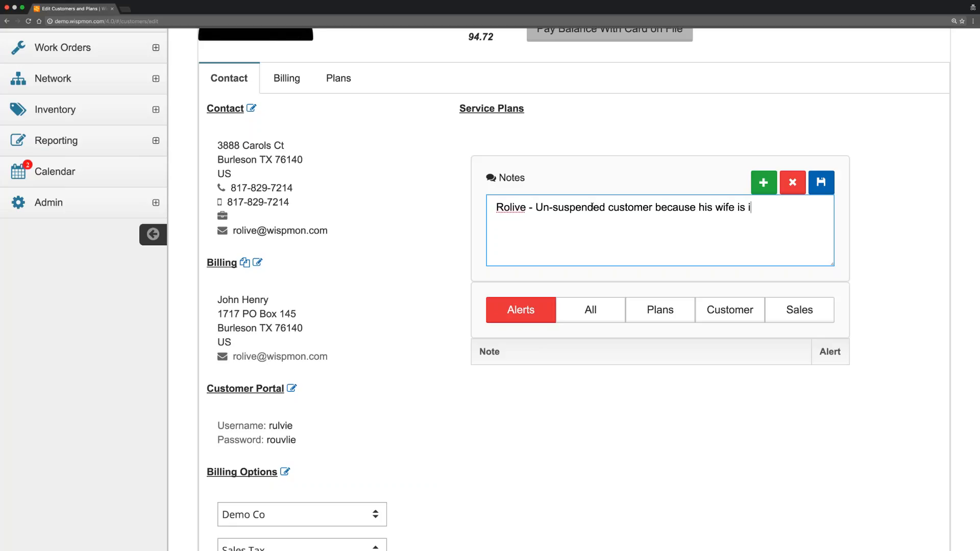
{"action": "type", "text": "n hospital, and he sa"}
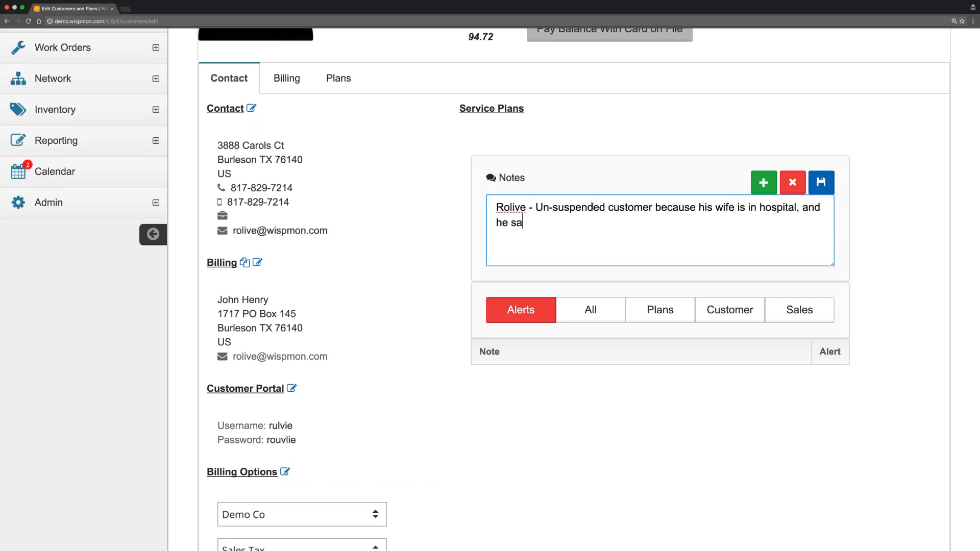
{"action": "type", "text": "ys check is in the mail."}
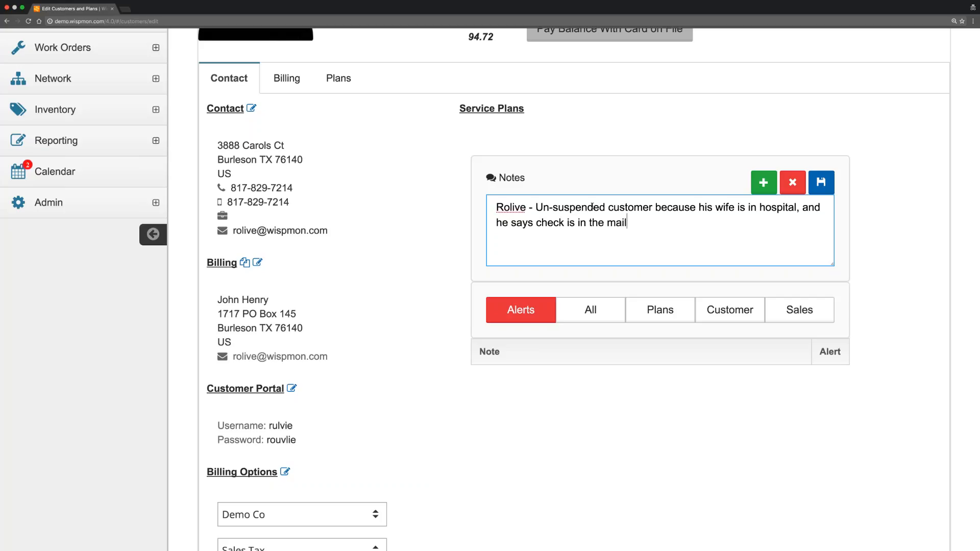
{"action": "left_click", "coordinate": [821, 182]}
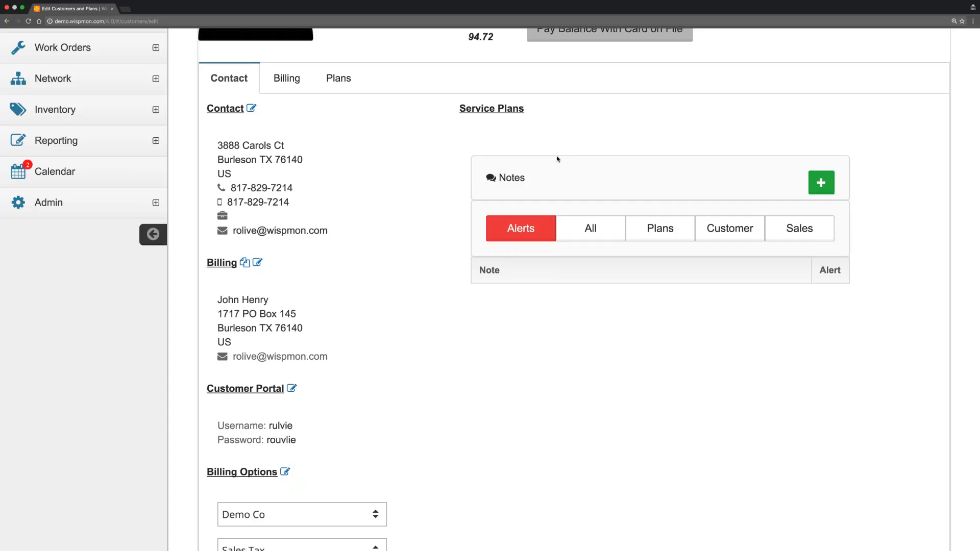
{"action": "left_click", "coordinate": [592, 230]}
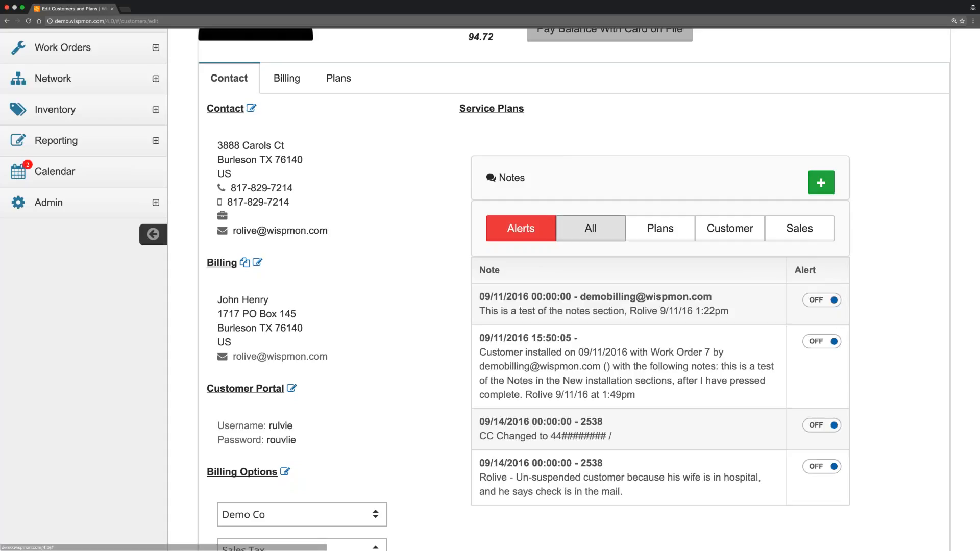
{"action": "scroll", "coordinate": [514, 503], "scroll_direction": "down", "scroll_amount": 3}
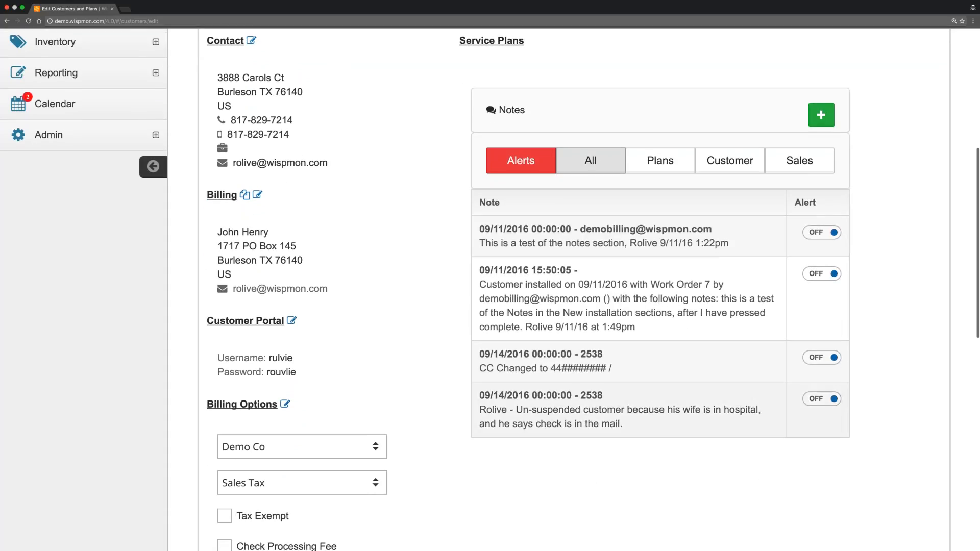
{"action": "left_click", "coordinate": [822, 398]}
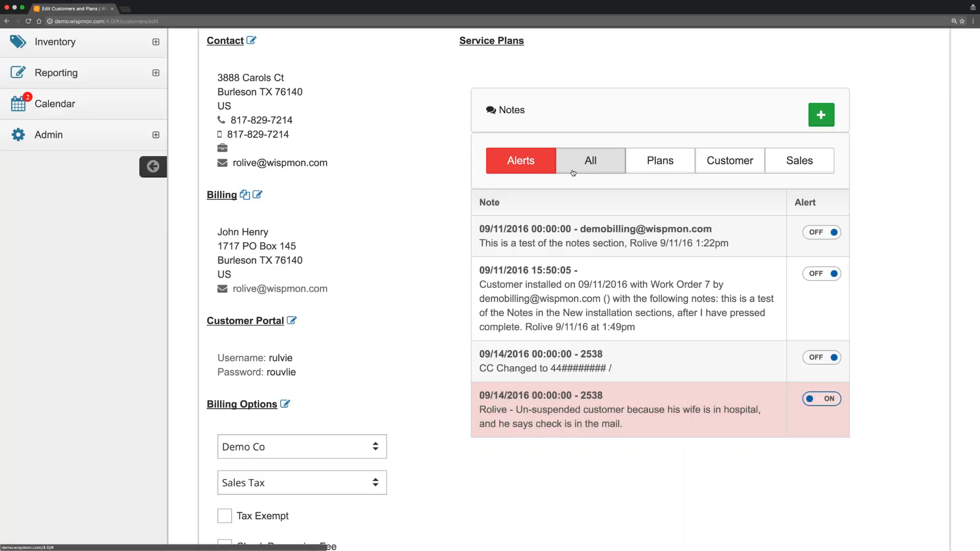
{"action": "left_click", "coordinate": [520, 161]}
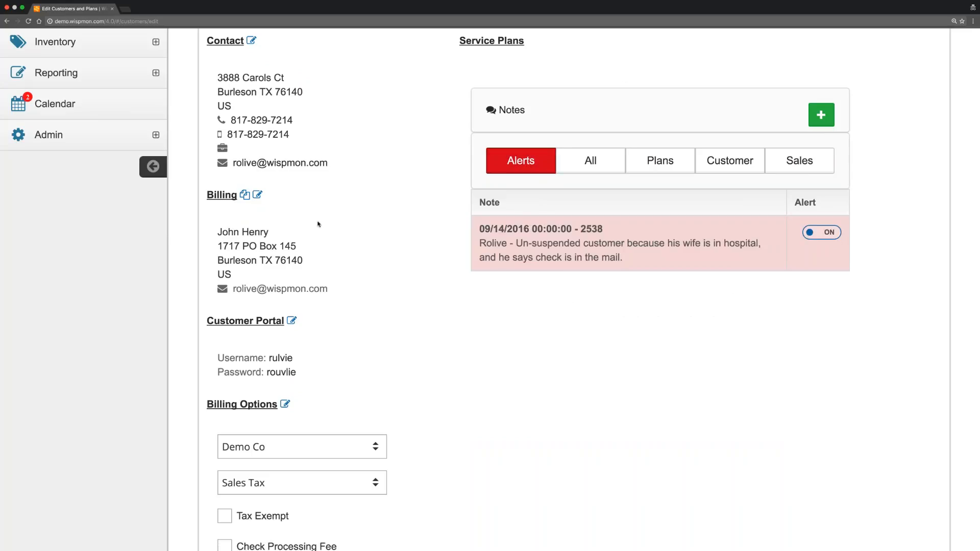
{"action": "scroll", "coordinate": [318, 224], "scroll_direction": "up", "scroll_amount": 4}
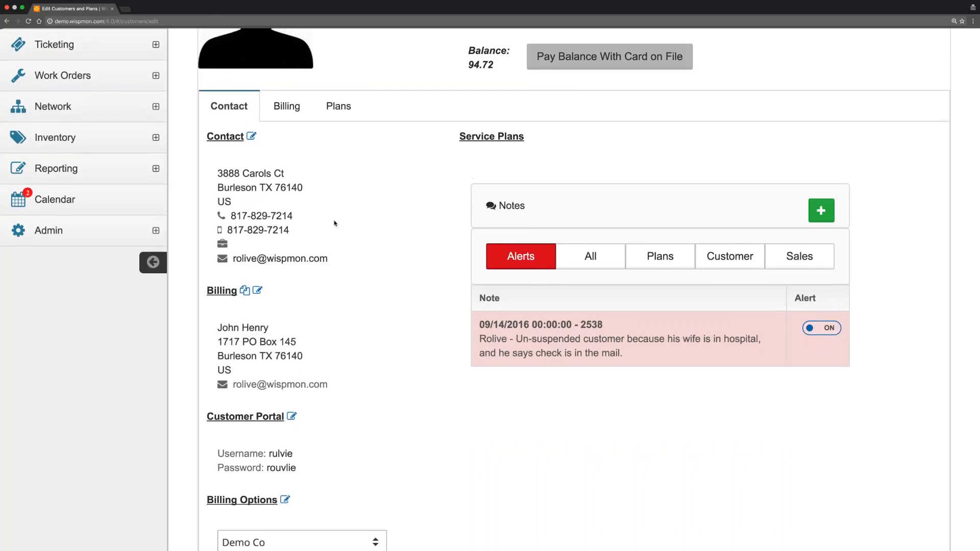
{"action": "scroll", "coordinate": [335, 223], "scroll_direction": "up", "scroll_amount": 1}
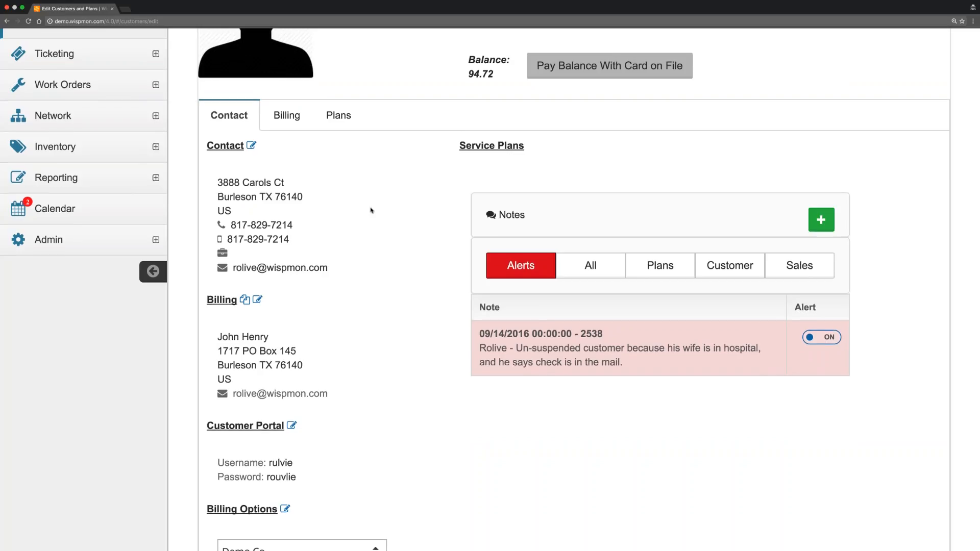
{"action": "scroll", "coordinate": [370, 210], "scroll_direction": "up", "scroll_amount": 1}
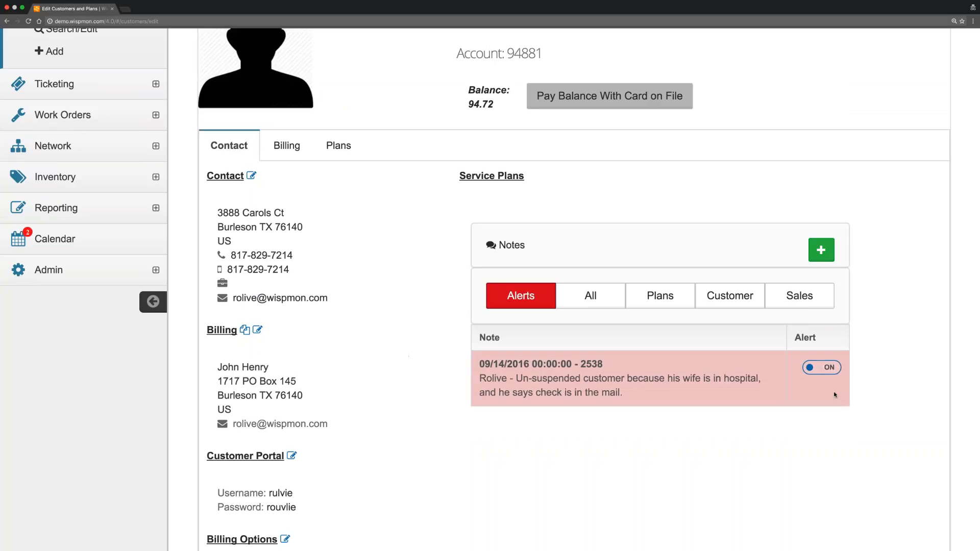
{"action": "left_click", "coordinate": [822, 368]}
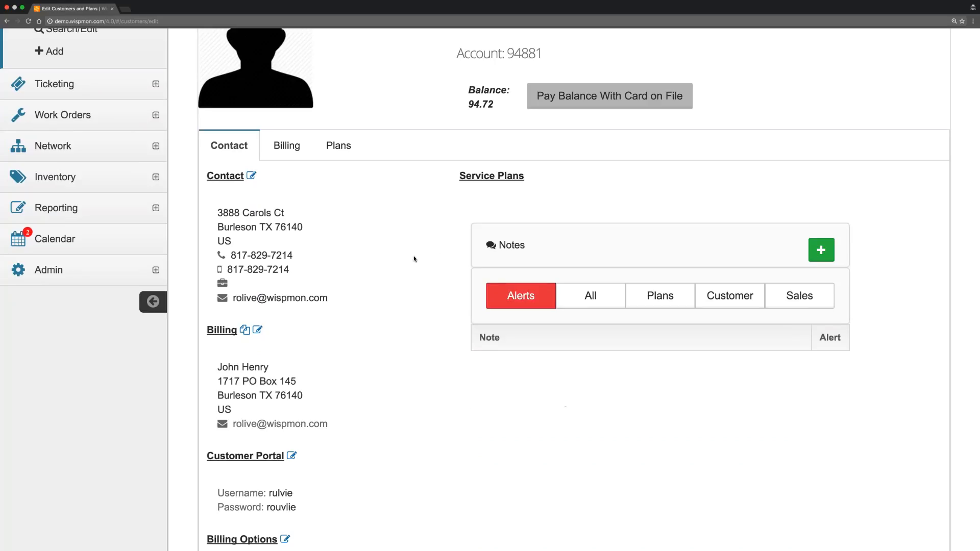
{"action": "scroll", "coordinate": [400, 278], "scroll_direction": "up", "scroll_amount": 2}
{"action": "scroll", "coordinate": [402, 278], "scroll_direction": "up", "scroll_amount": 3}
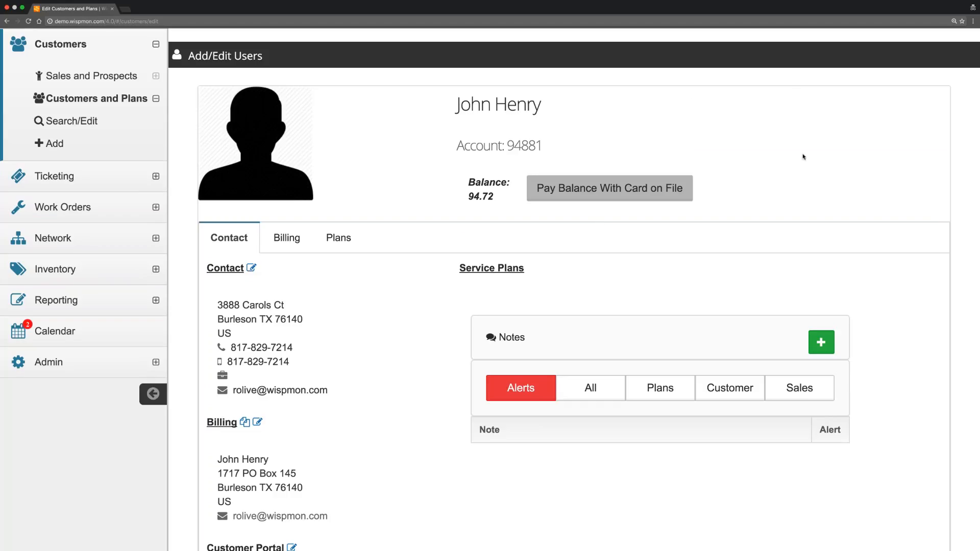
{"action": "left_click_drag", "start_coordinate": [692, 94], "coordinate": [744, 109]}
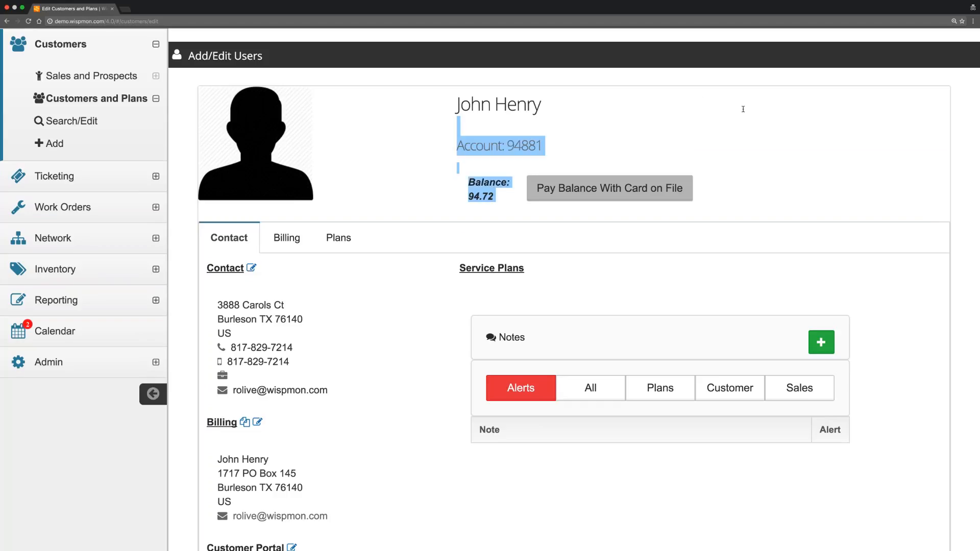
{"action": "left_click", "coordinate": [824, 106]}
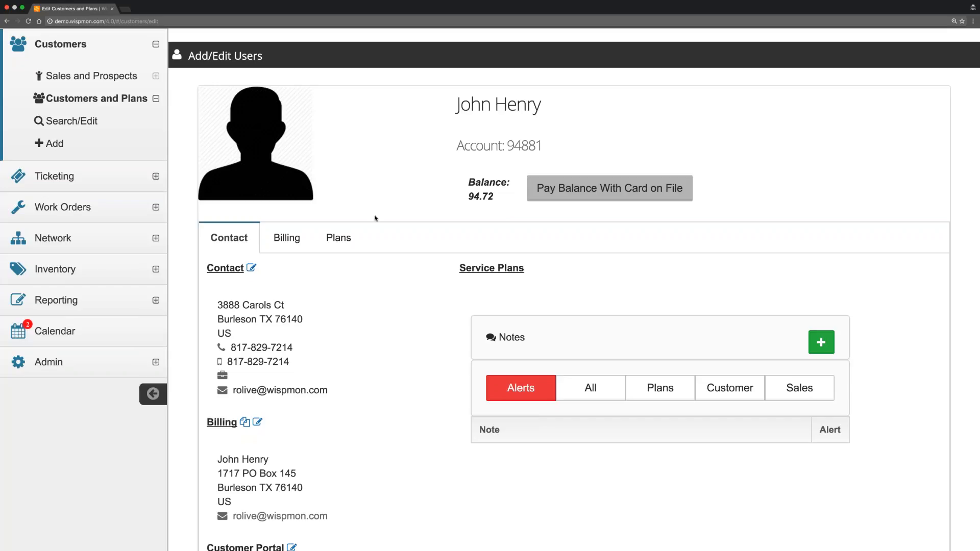
Reopen the Plans tab and scroll through Residential Basic Service 1's table, change log and plan info.
{"action": "left_click", "coordinate": [348, 240]}
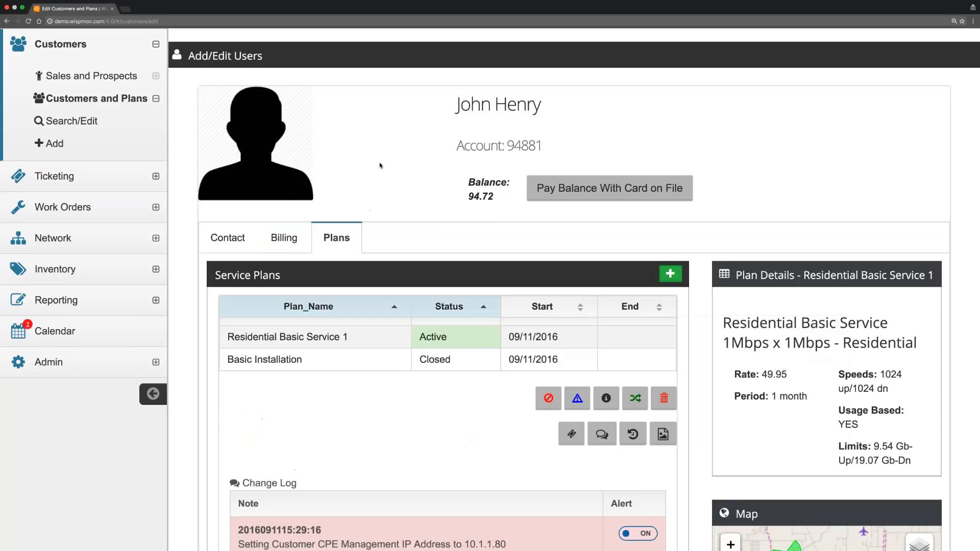
{"action": "scroll", "coordinate": [378, 164], "scroll_direction": "down", "scroll_amount": 3}
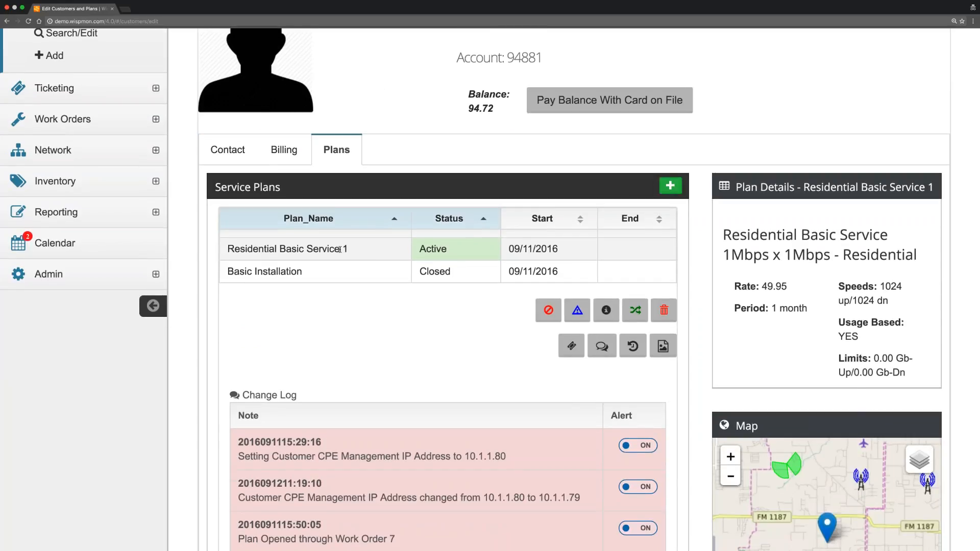
{"action": "scroll", "coordinate": [376, 300], "scroll_direction": "down", "scroll_amount": 5}
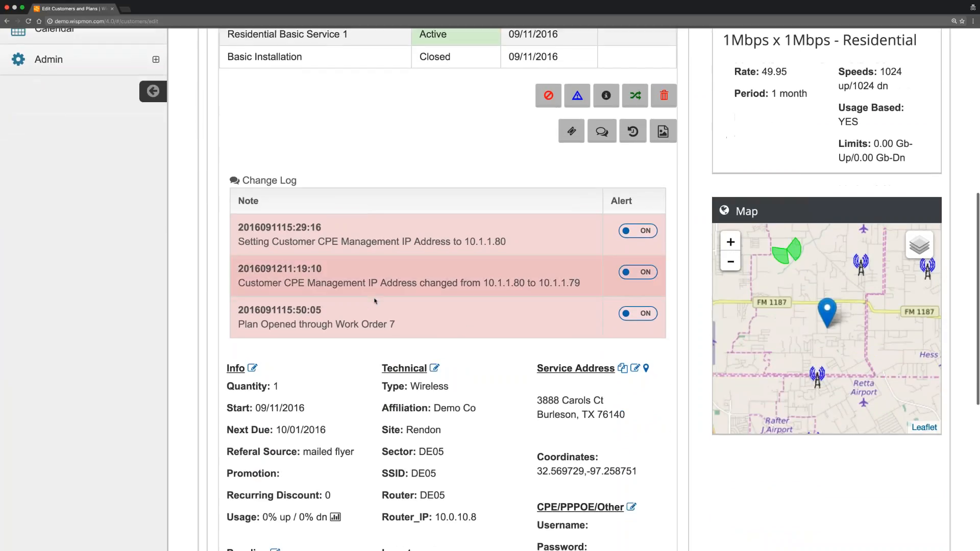
{"action": "scroll", "coordinate": [376, 301], "scroll_direction": "down", "scroll_amount": 1}
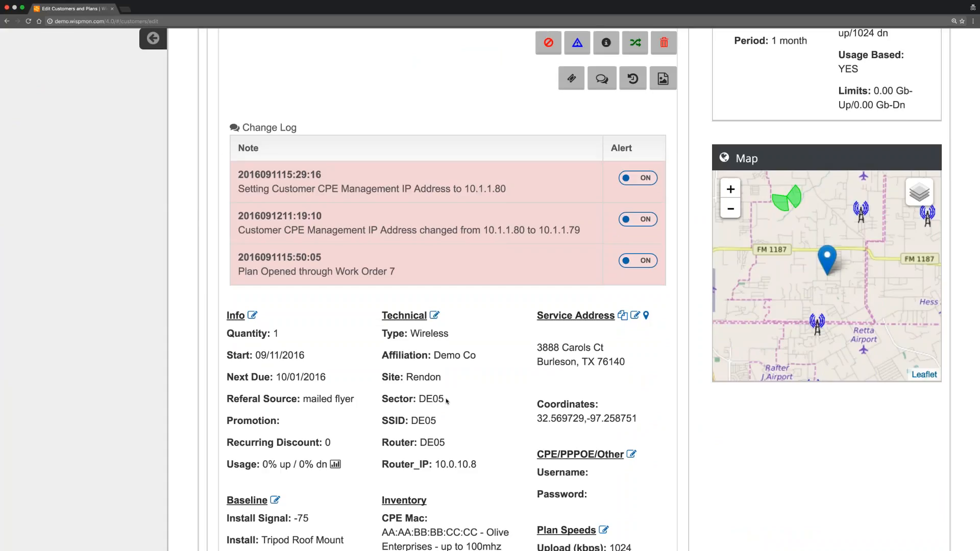
{"action": "scroll", "coordinate": [442, 142], "scroll_direction": "up", "scroll_amount": 2}
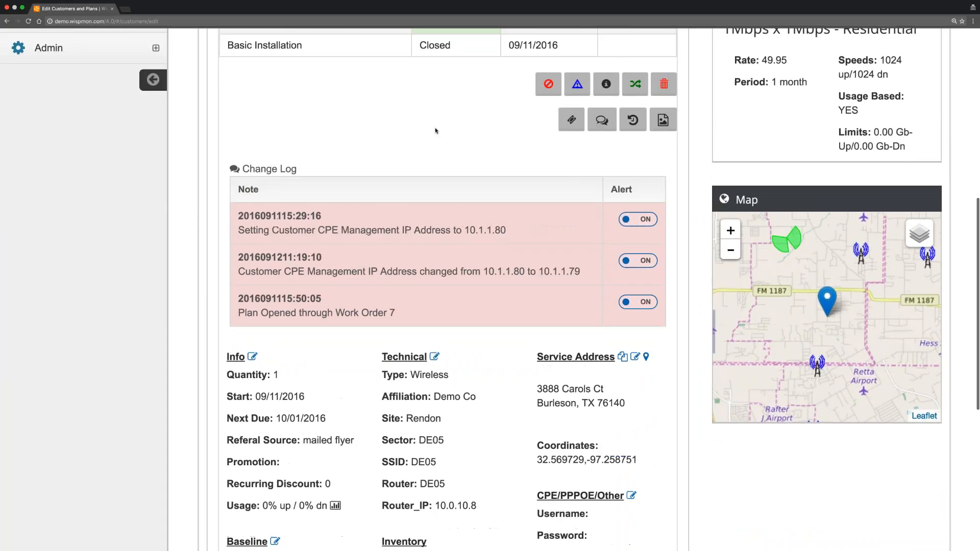
{"action": "scroll", "coordinate": [442, 142], "scroll_direction": "up", "scroll_amount": 3}
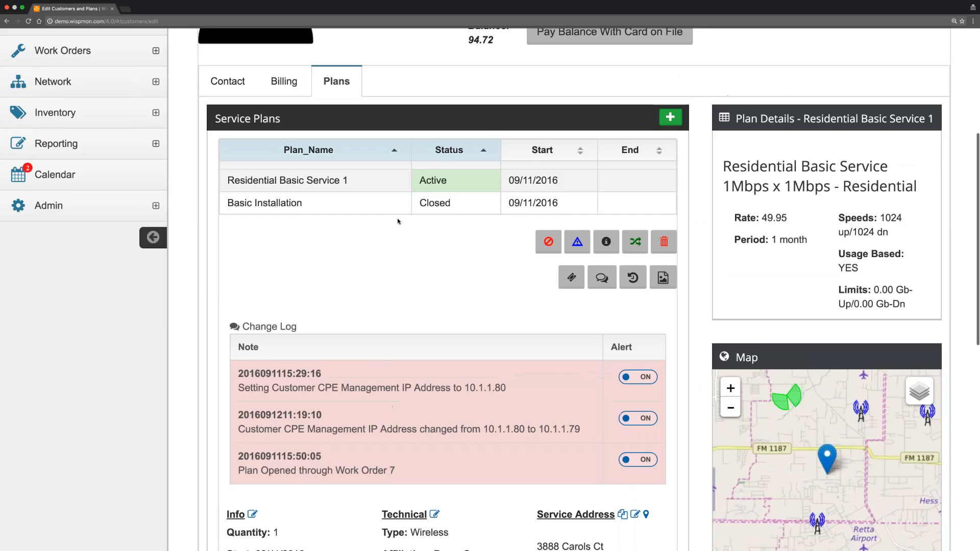
{"action": "scroll", "coordinate": [399, 240], "scroll_direction": "up", "scroll_amount": 3}
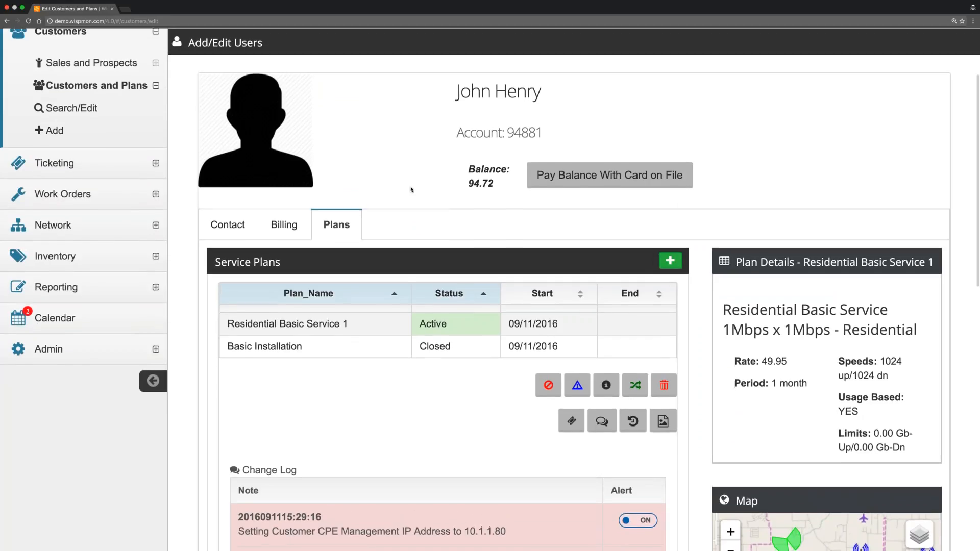
{"action": "scroll", "coordinate": [412, 189], "scroll_direction": "down", "scroll_amount": 3}
{"action": "scroll", "coordinate": [411, 189], "scroll_direction": "down", "scroll_amount": 1}
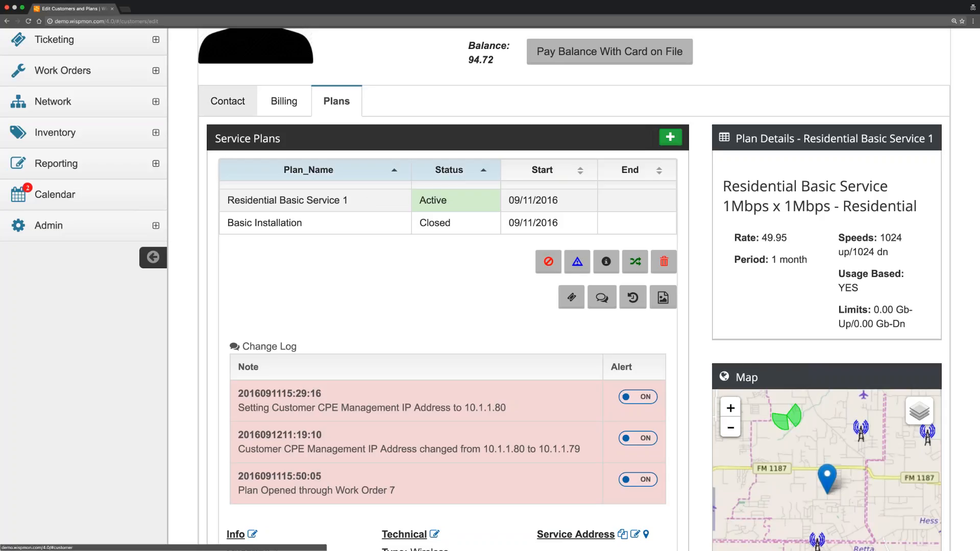
Re-save billing options: prorating on, invoice day 20, charge day 1, Check/Cash payment.
{"action": "left_click", "coordinate": [228, 101]}
{"action": "scroll", "coordinate": [409, 335], "scroll_direction": "down", "scroll_amount": 7}
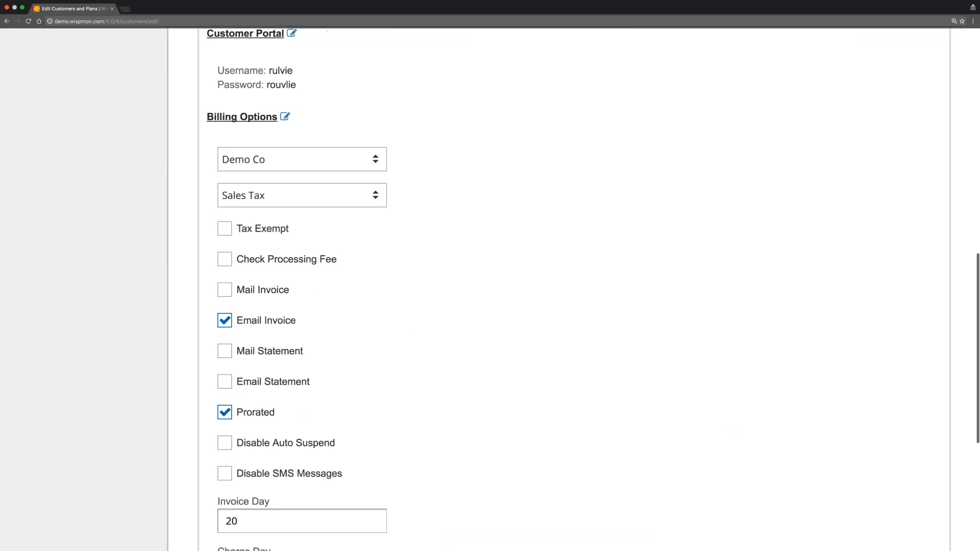
{"action": "scroll", "coordinate": [422, 439], "scroll_direction": "down", "scroll_amount": 3}
{"action": "scroll", "coordinate": [422, 439], "scroll_direction": "down", "scroll_amount": 3}
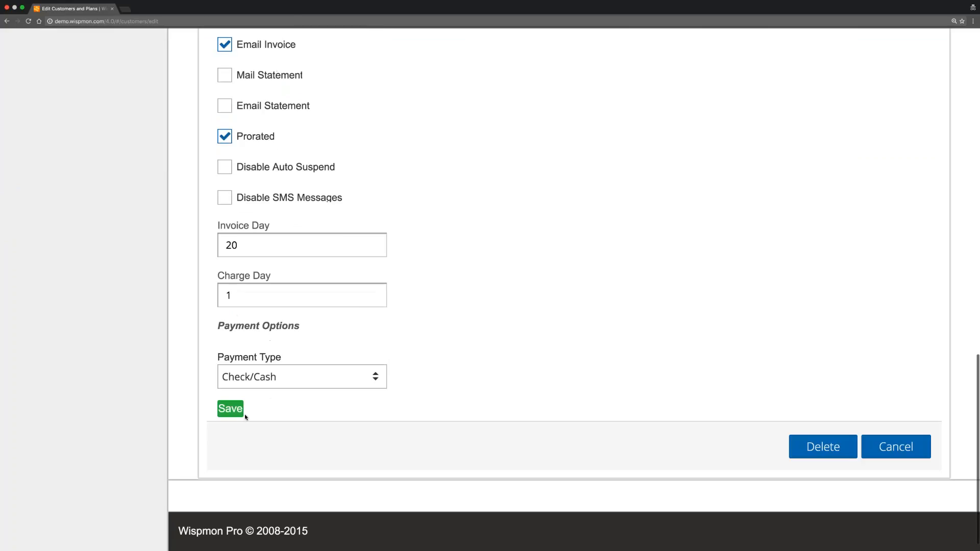
{"action": "left_click", "coordinate": [241, 412]}
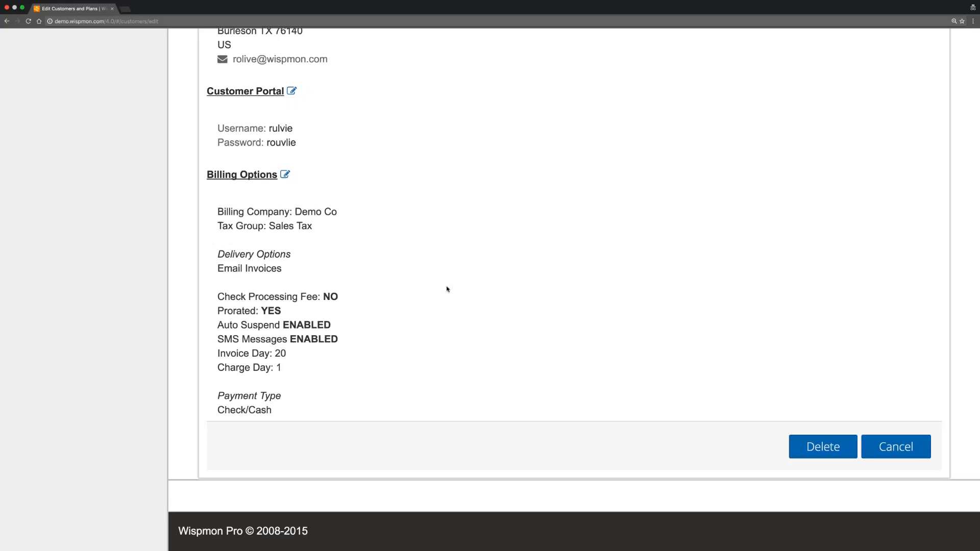
{"action": "scroll", "coordinate": [429, 243], "scroll_direction": "up", "scroll_amount": 8}
{"action": "scroll", "coordinate": [369, 196], "scroll_direction": "up", "scroll_amount": 2}
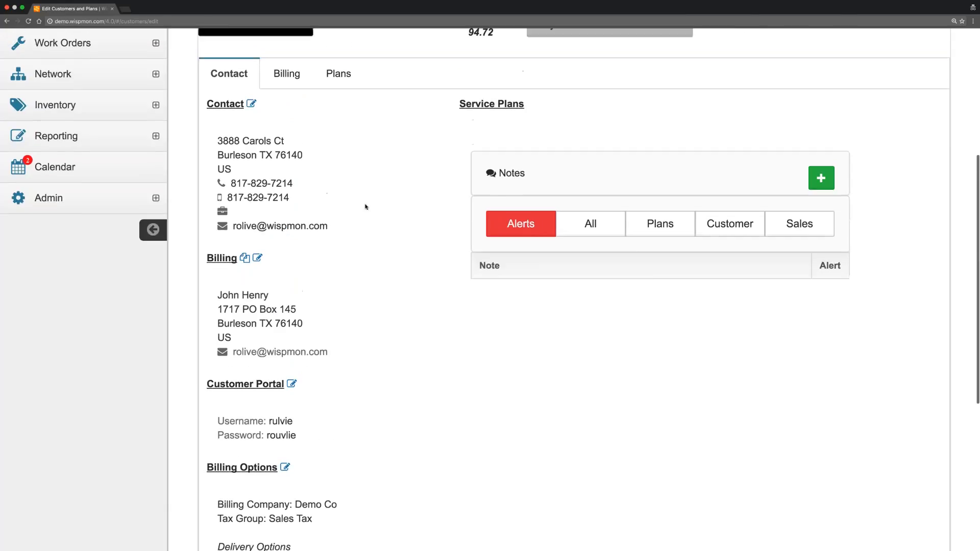
Select the active Residential Basic Service 1 plan and open the Change Plan form.
{"action": "left_click", "coordinate": [339, 108]}
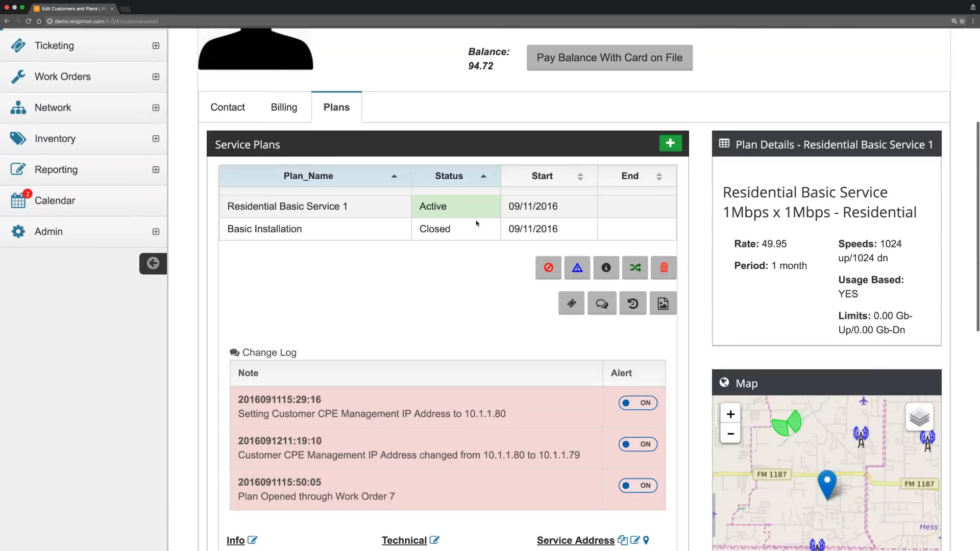
{"action": "left_click", "coordinate": [403, 228]}
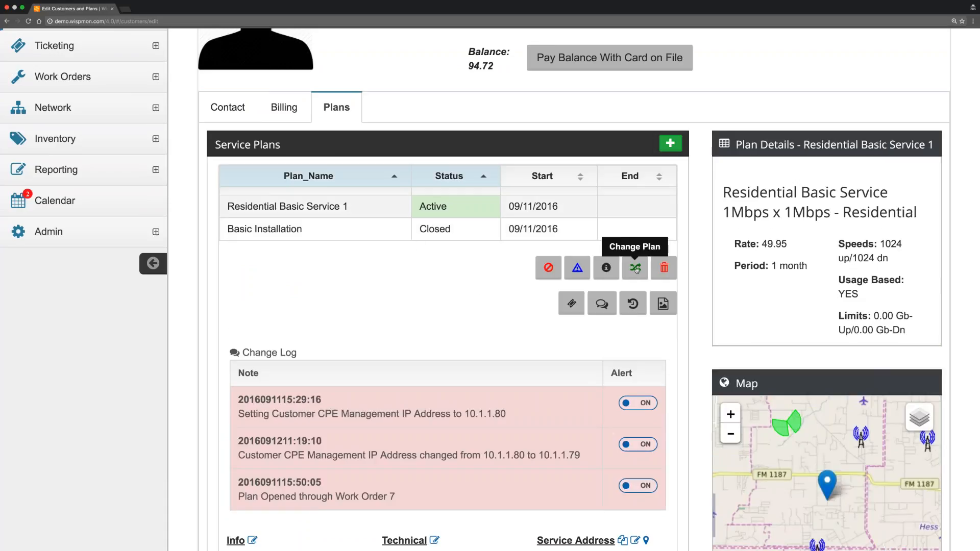
{"action": "left_click", "coordinate": [636, 268]}
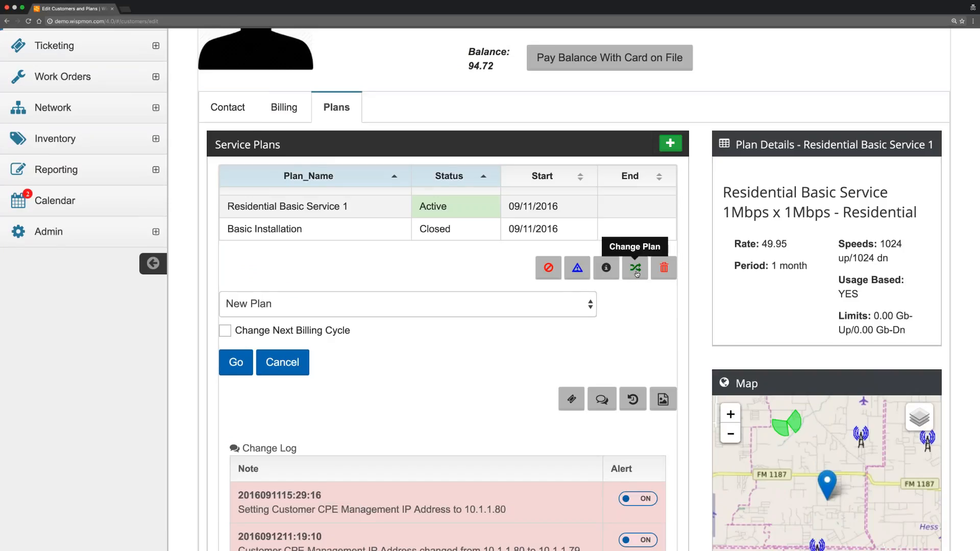
Submit Residential Family Service 3 as the new plan, with Change Next Billing Cycle left unchecked.
{"action": "left_click", "coordinate": [457, 301]}
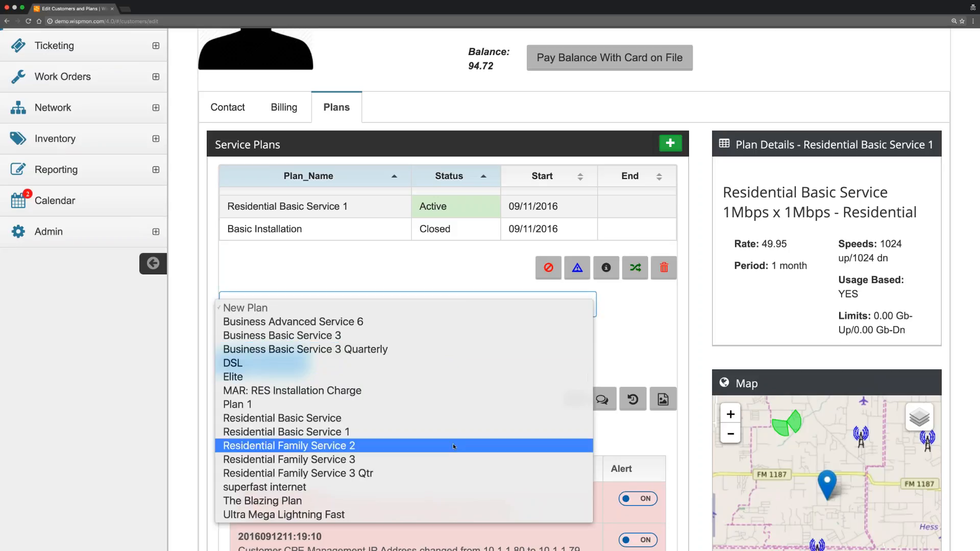
{"action": "left_click", "coordinate": [453, 444]}
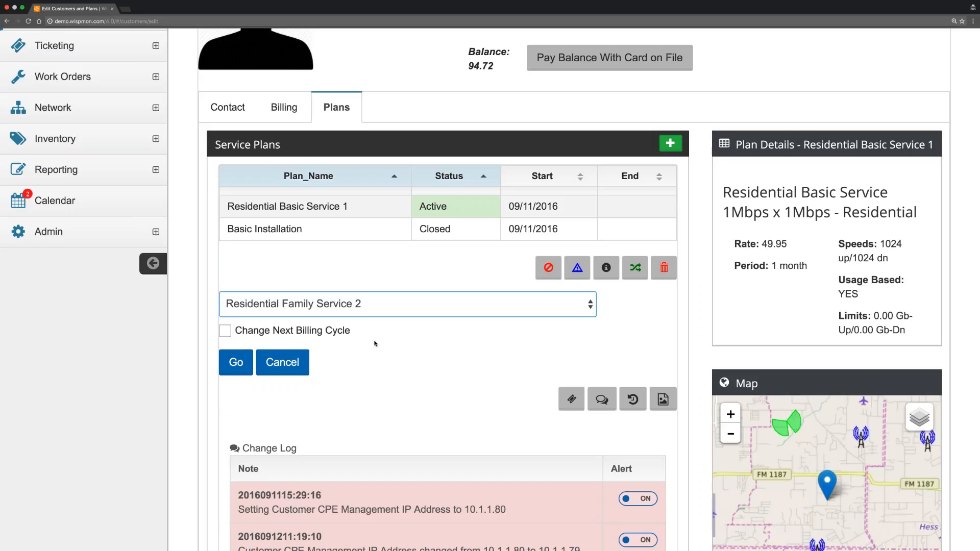
{"action": "left_click", "coordinate": [226, 331]}
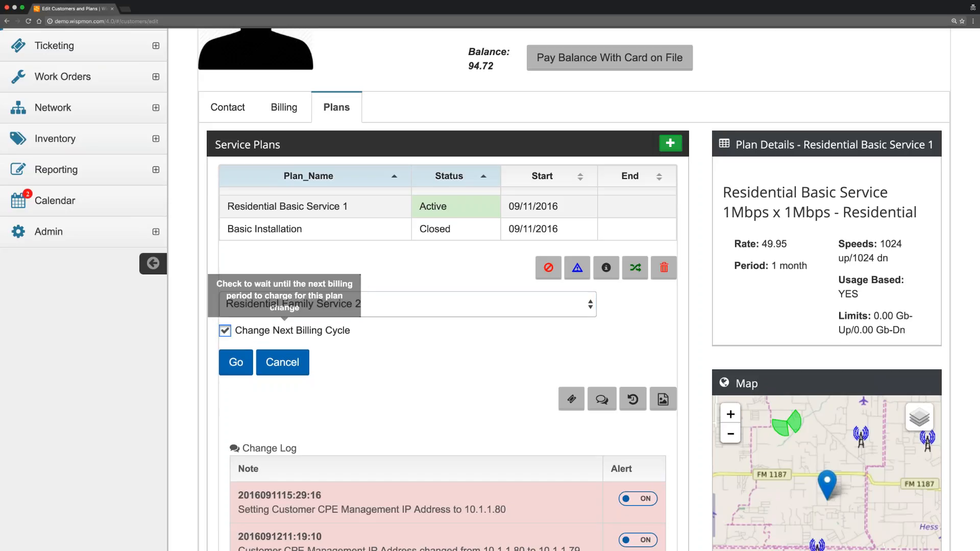
{"action": "left_click", "coordinate": [228, 332]}
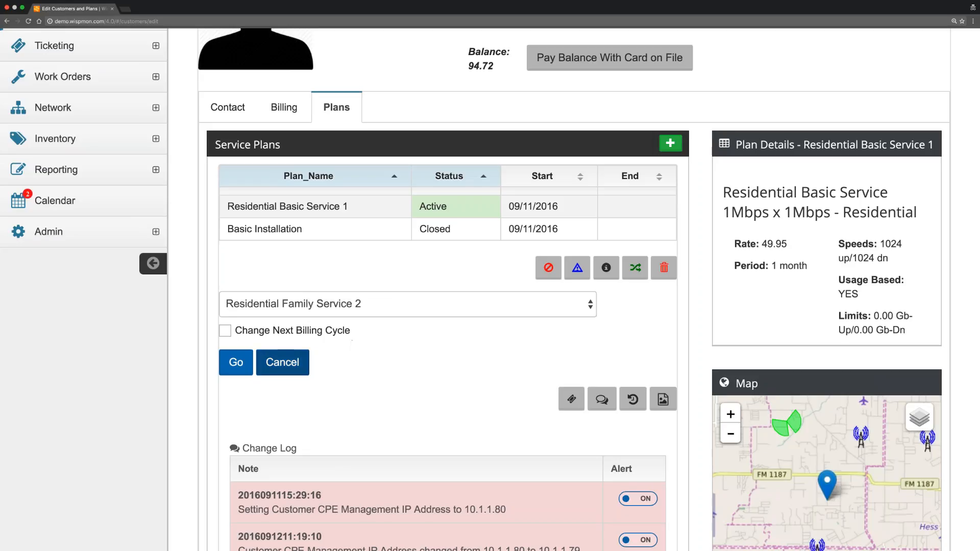
{"action": "left_click", "coordinate": [392, 307]}
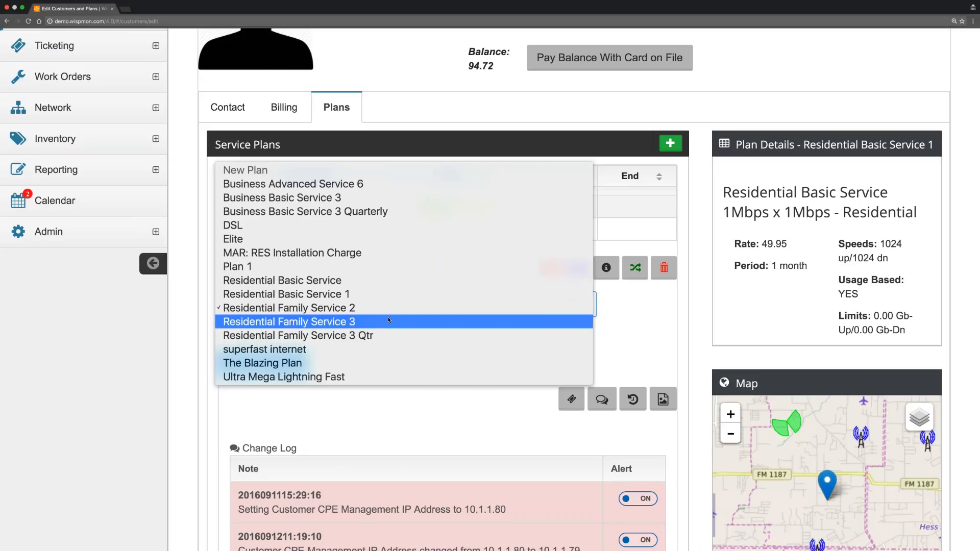
{"action": "left_click", "coordinate": [389, 320]}
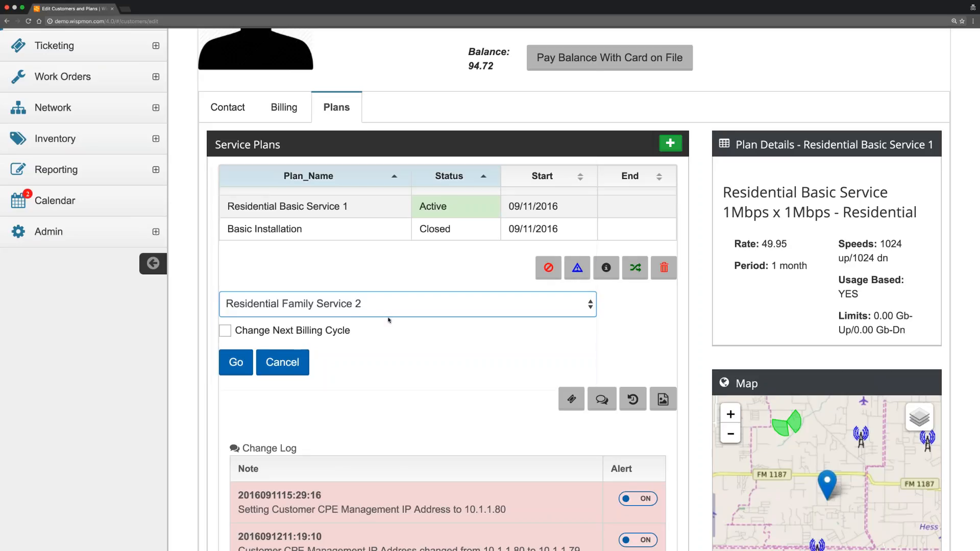
{"action": "left_click", "coordinate": [241, 363]}
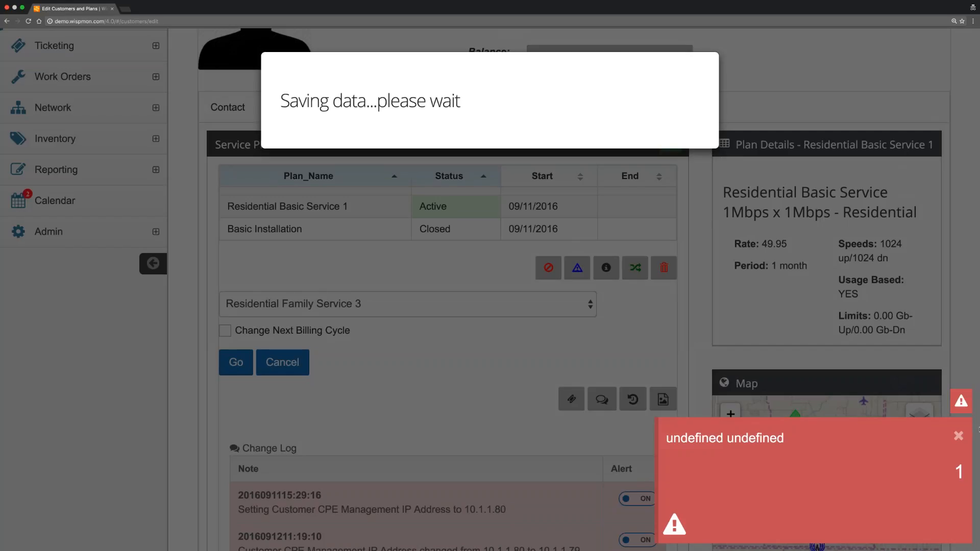
Dismiss the red error notice and cancel the Change Plan form.
{"action": "left_click", "coordinate": [959, 436]}
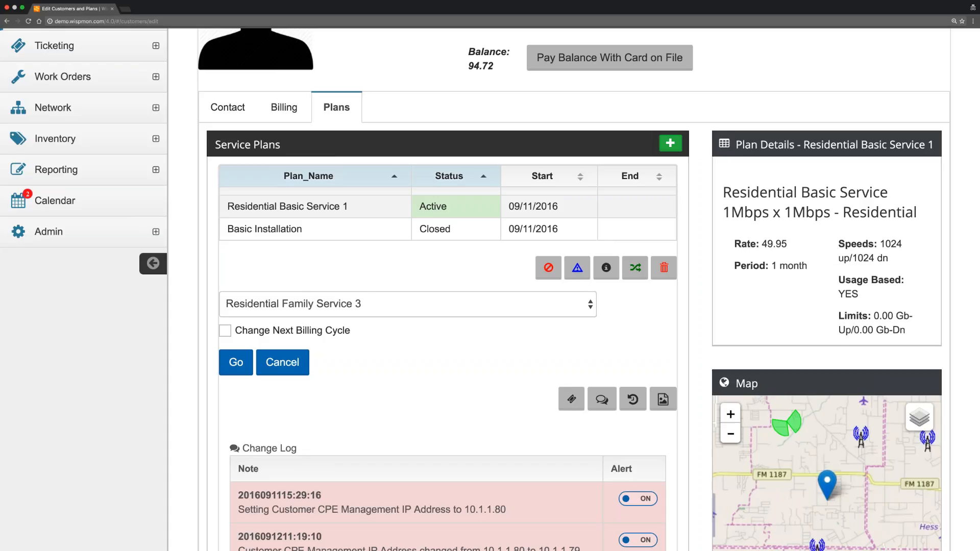
{"action": "left_click", "coordinate": [282, 362]}
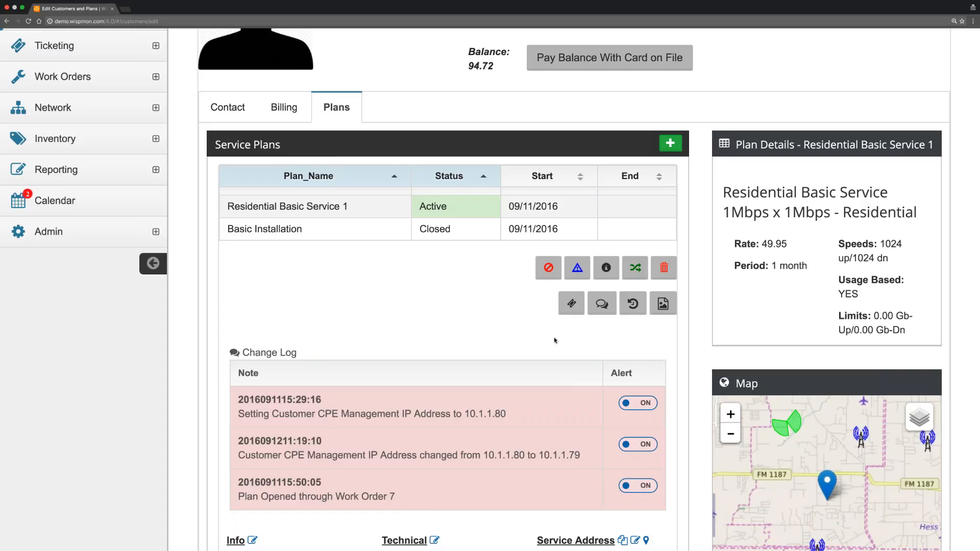
Show the Residential Family Service 3 plan's tickets and start a new ticket for it.
{"action": "left_click", "coordinate": [573, 304]}
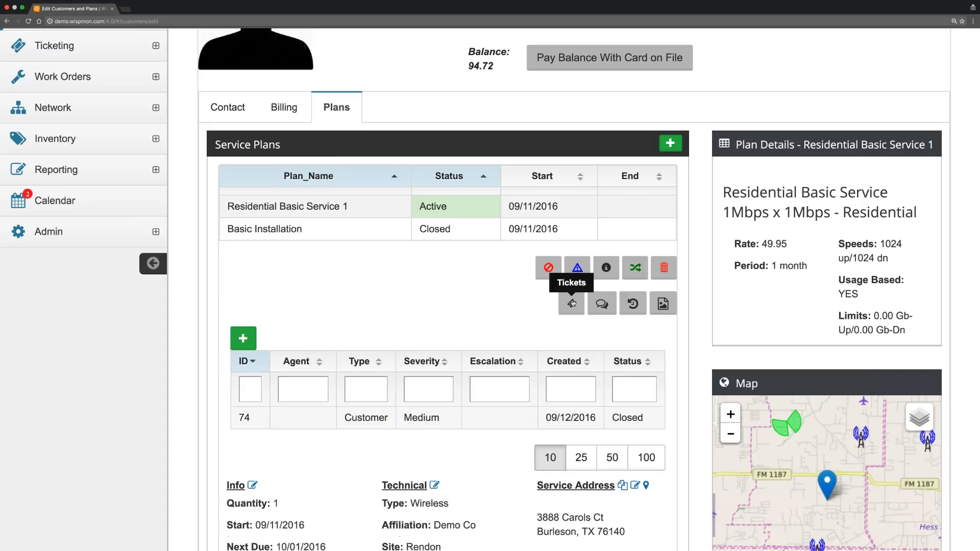
{"action": "scroll", "coordinate": [572, 303], "scroll_direction": "down", "scroll_amount": 1}
{"action": "scroll", "coordinate": [243, 237], "scroll_direction": "down", "scroll_amount": 1}
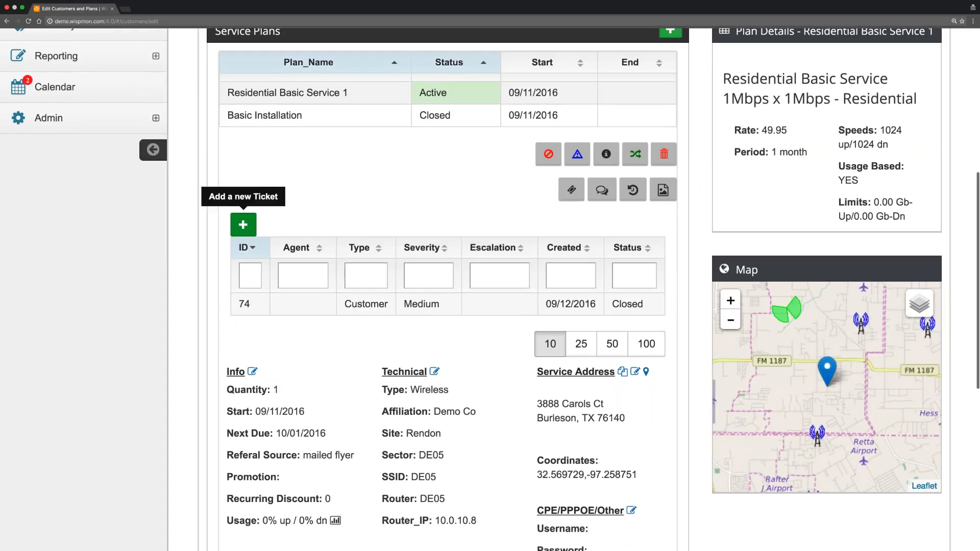
{"action": "left_click", "coordinate": [243, 224]}
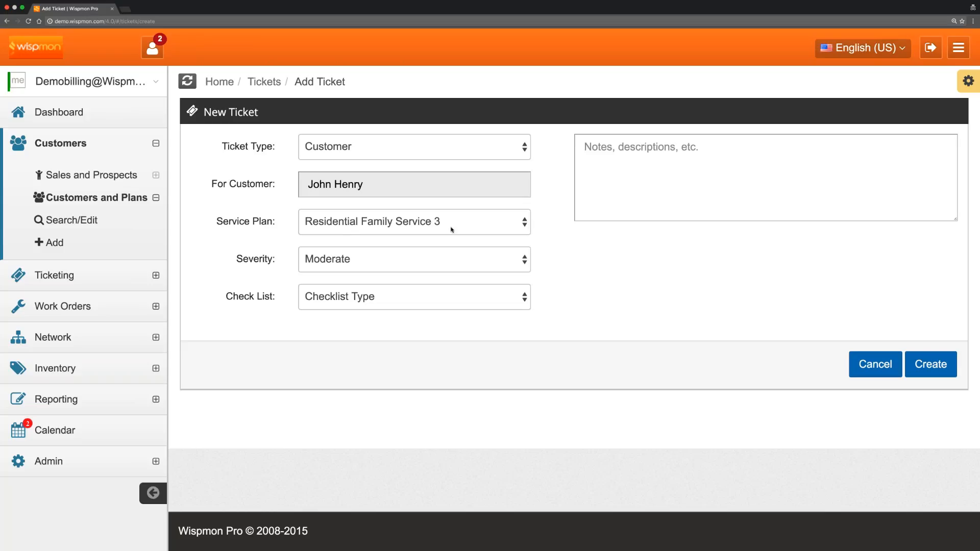
Set the ticket severity to High and attach the NETWORK ROUTER FAILURE checklist.
{"action": "left_click", "coordinate": [419, 260]}
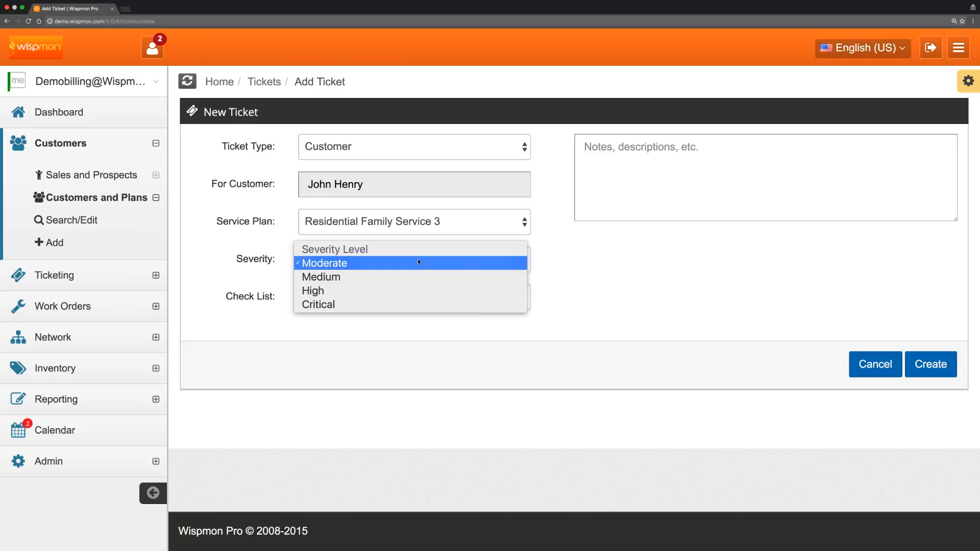
{"action": "left_click", "coordinate": [394, 292]}
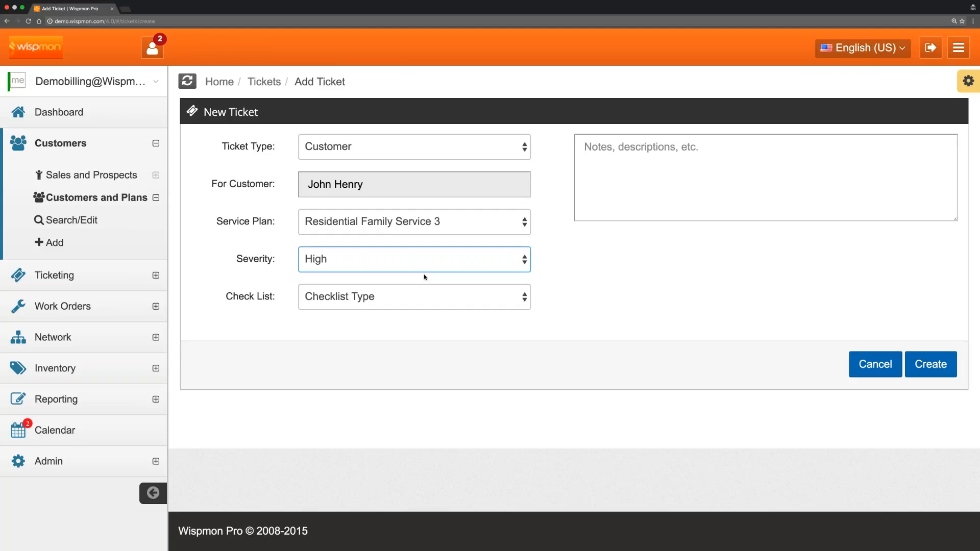
{"action": "left_click", "coordinate": [408, 295]}
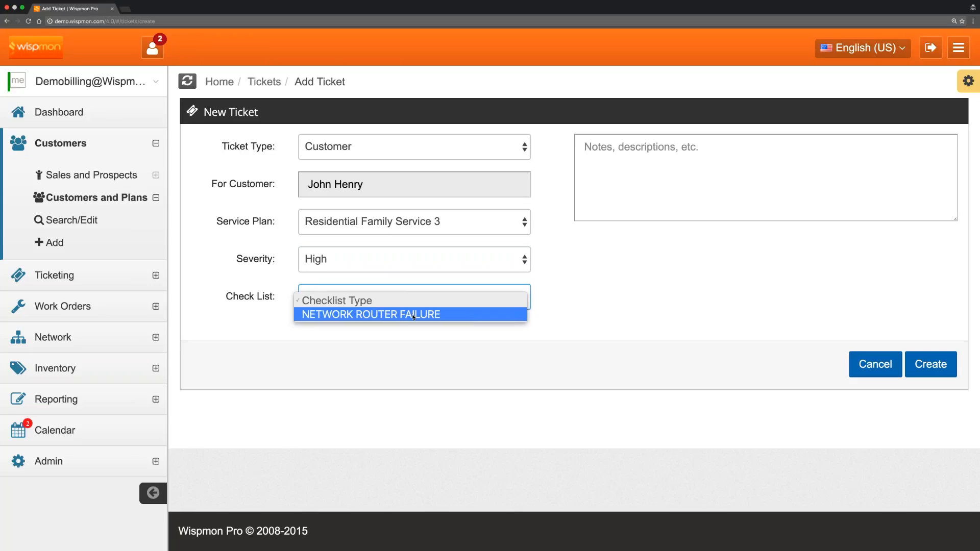
{"action": "left_click", "coordinate": [414, 315]}
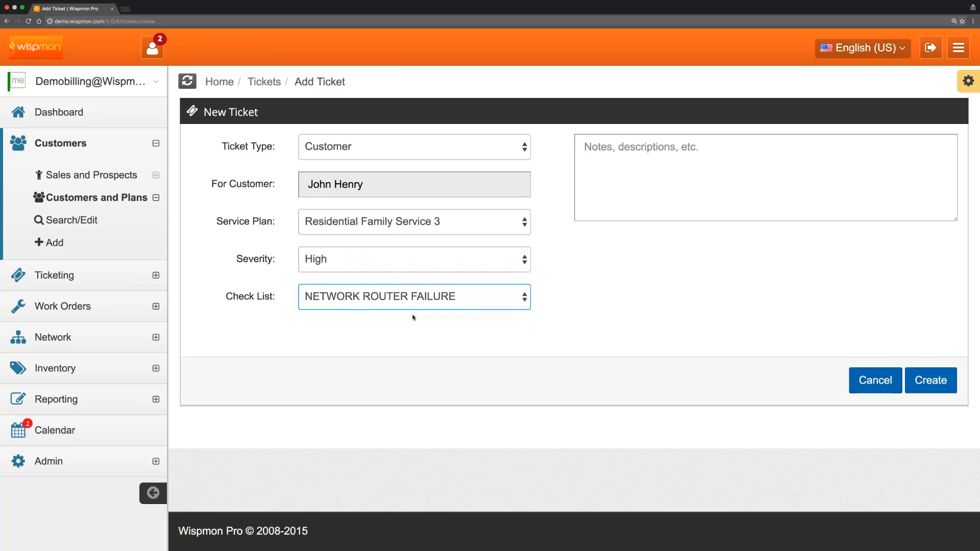
Add the note 'this is a test of the ticketing system' and create the ticket.
{"action": "left_click", "coordinate": [650, 174]}
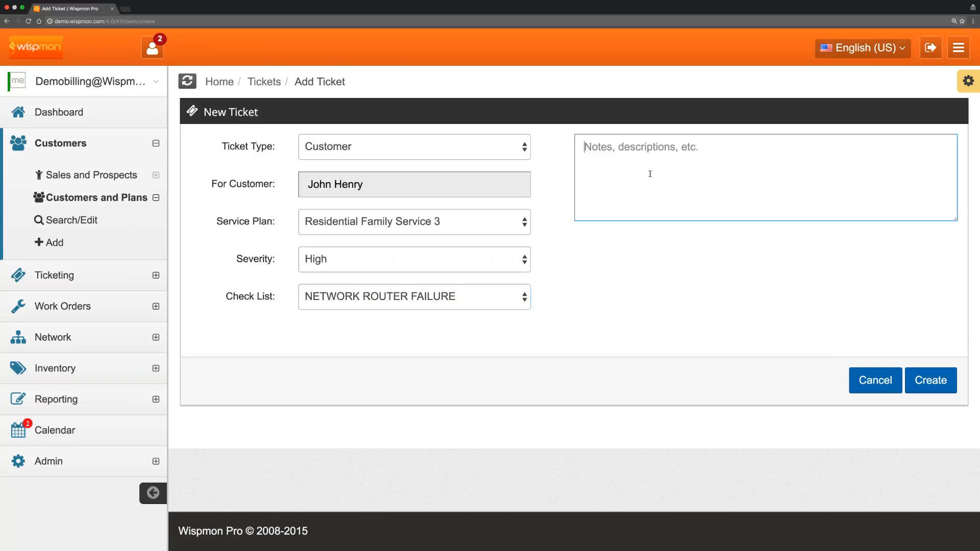
{"action": "type", "text": "this i"}
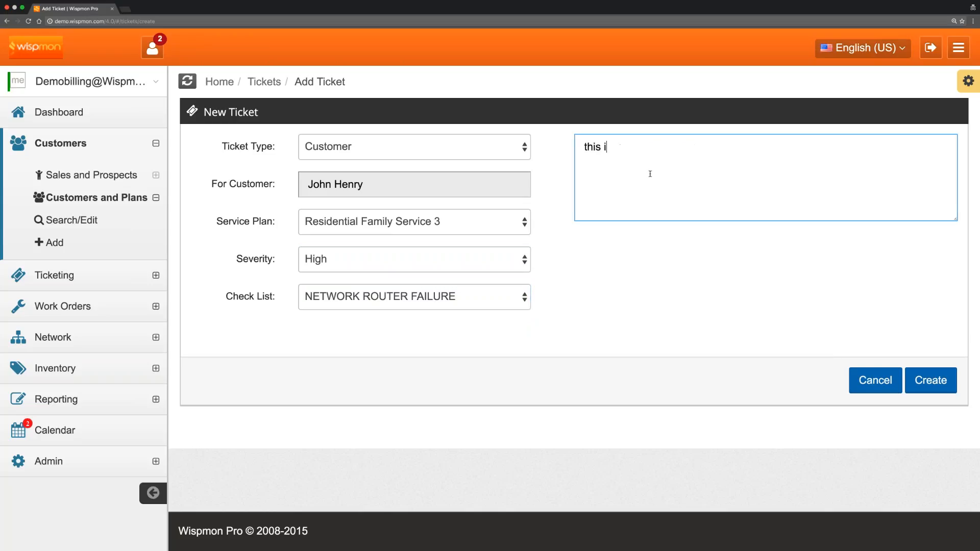
{"action": "type", "text": "s a test ofo th"}
{"action": "key", "text": "BackSpace"}
{"action": "key", "text": "BackSpace"}
{"action": "key", "text": "BackSpace"}
{"action": "key", "text": "BackSpace"}
{"action": "type", "text": "the to"}
{"action": "key", "text": "BackSpace"}
{"action": "key", "text": "BackSpace"}
{"action": "type", "text": "toc"}
{"action": "key", "text": "BackSpace"}
{"action": "key", "text": "BackSpace"}
{"action": "type", "text": "icketi"}
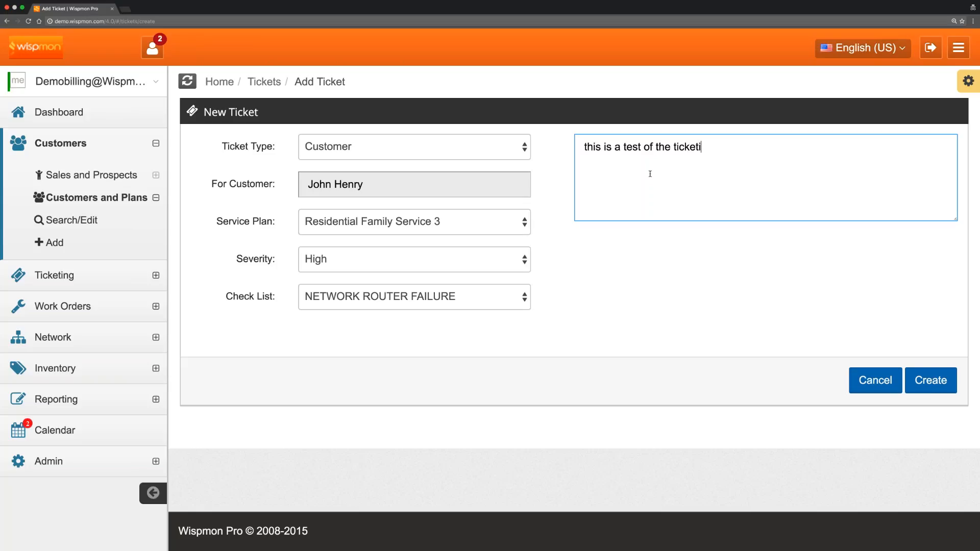
{"action": "type", "text": "ng suyste"}
{"action": "key", "text": "BackSpace"}
{"action": "key", "text": "BackSpace"}
{"action": "key", "text": "BackSpace"}
{"action": "key", "text": "BackSpace"}
{"action": "key", "text": "BackSpace"}
{"action": "type", "text": "ust"}
{"action": "key", "text": "BackSpace"}
{"action": "key", "text": "BackSpace"}
{"action": "key", "text": "BackSpace"}
{"action": "type", "text": "ystem"}
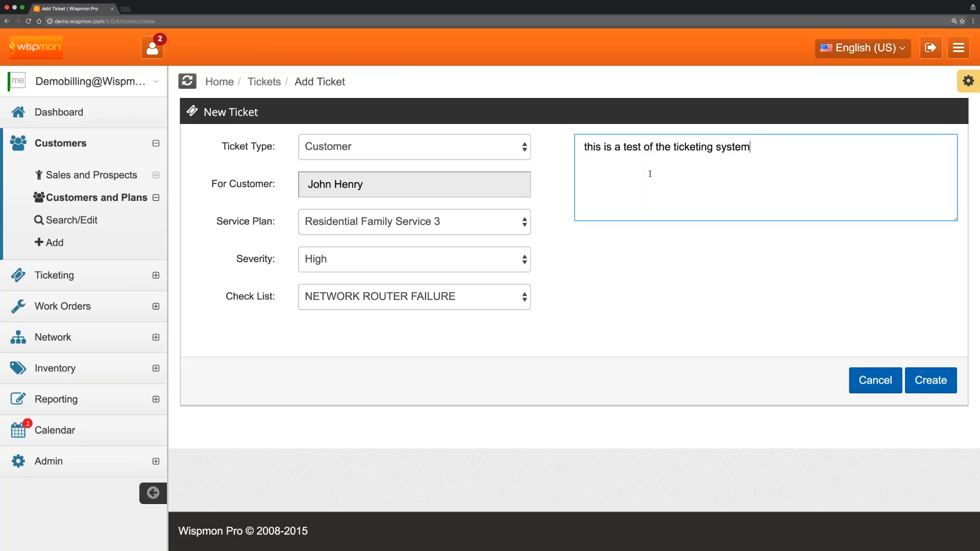
{"action": "left_click", "coordinate": [930, 381]}
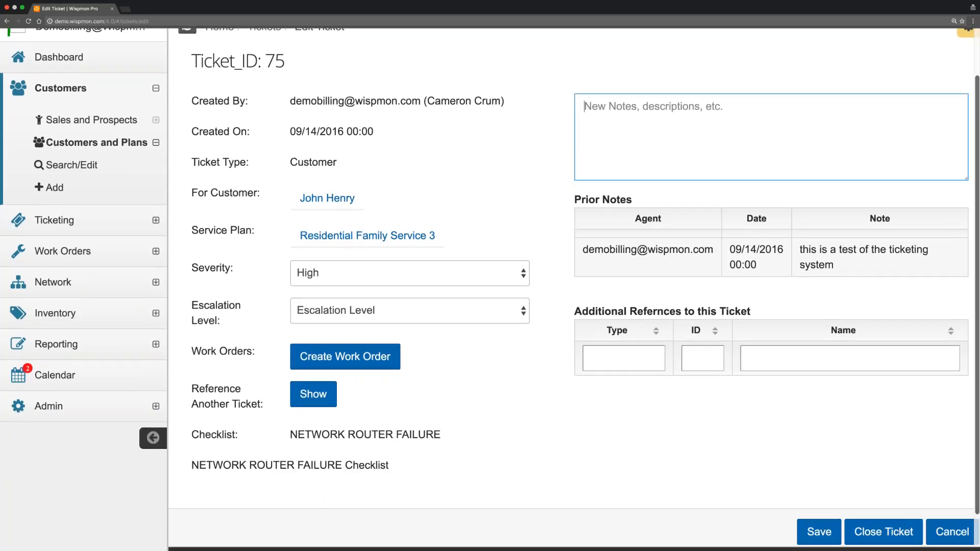
{"action": "scroll", "coordinate": [437, 179], "scroll_direction": "up", "scroll_amount": 2}
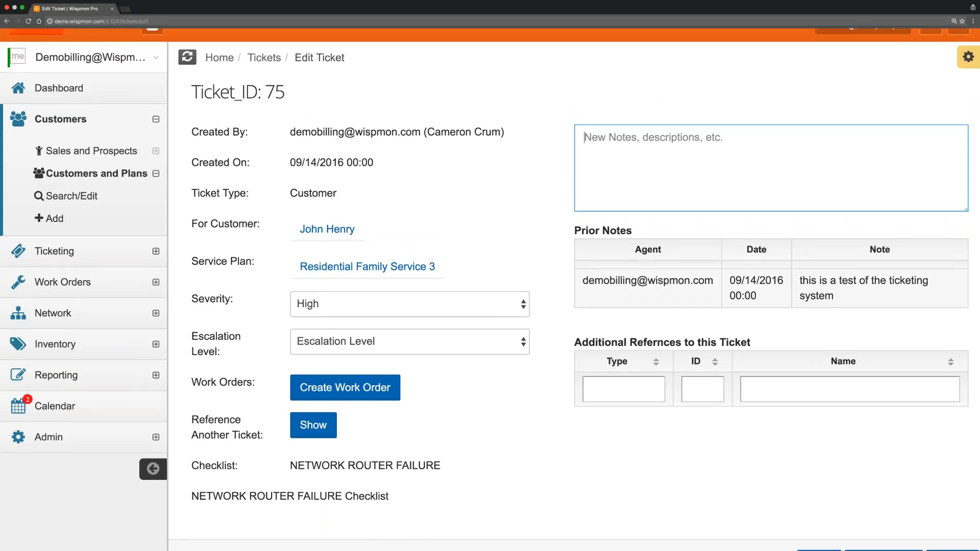
{"action": "left_click_drag", "start_coordinate": [290, 132], "coordinate": [498, 131]}
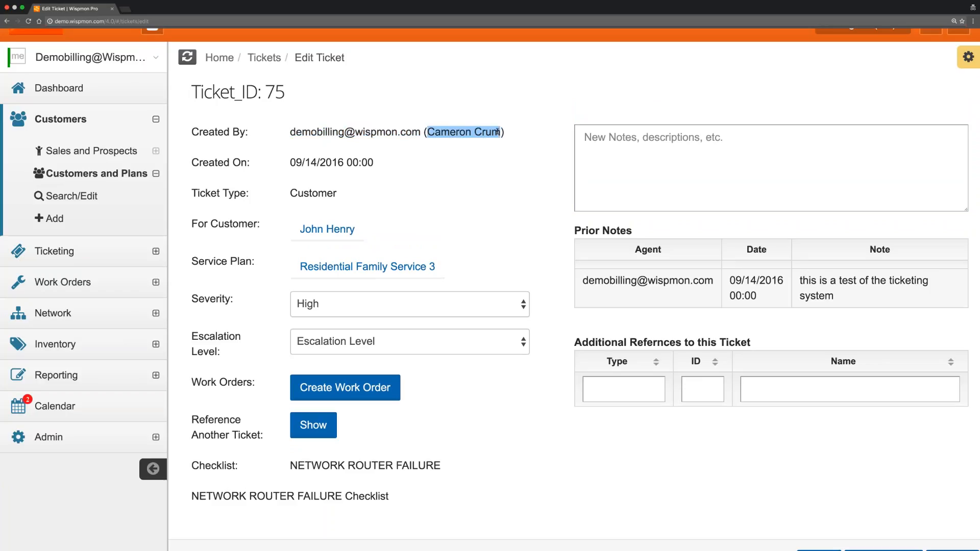
{"action": "left_click_drag", "start_coordinate": [290, 162], "coordinate": [374, 162]}
{"action": "left_click", "coordinate": [364, 166]}
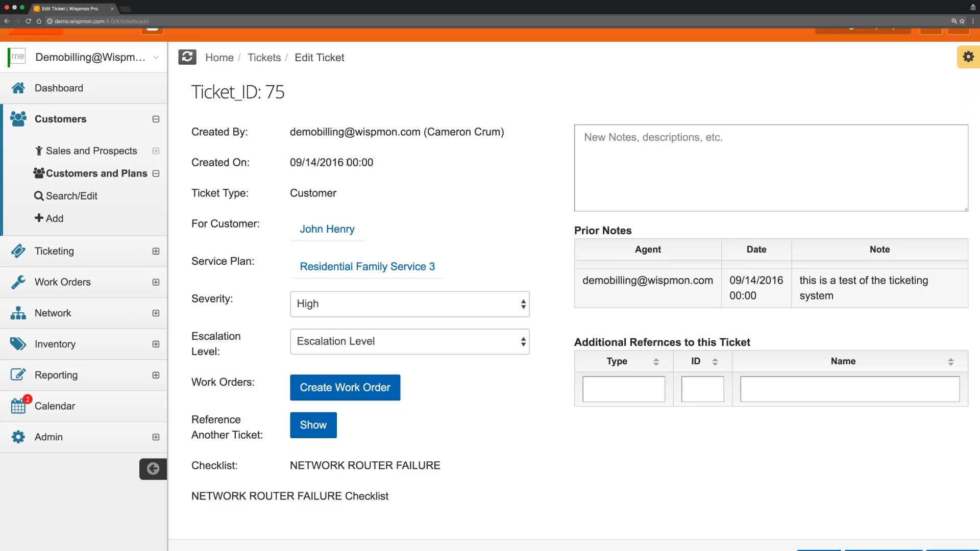
{"action": "double_click", "coordinate": [347, 162]}
{"action": "left_click", "coordinate": [402, 183]}
{"action": "scroll", "coordinate": [402, 183], "scroll_direction": "down", "scroll_amount": 1}
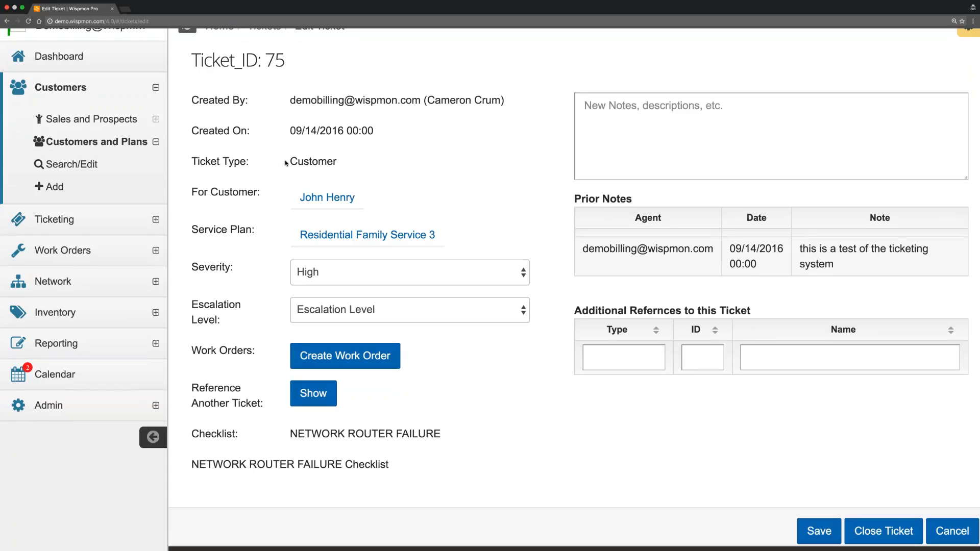
{"action": "left_click_drag", "start_coordinate": [286, 162], "coordinate": [358, 161]}
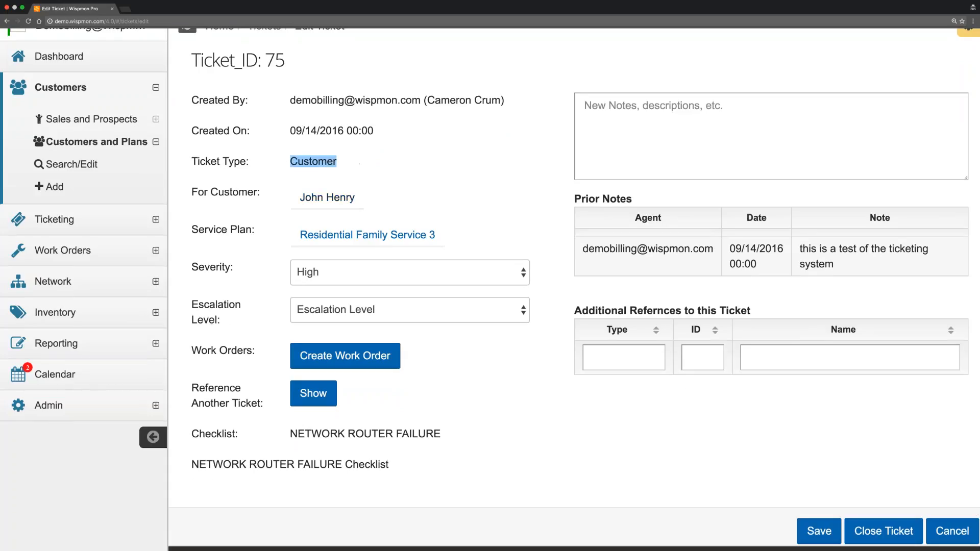
{"action": "scroll", "coordinate": [337, 197], "scroll_direction": "down", "scroll_amount": 1}
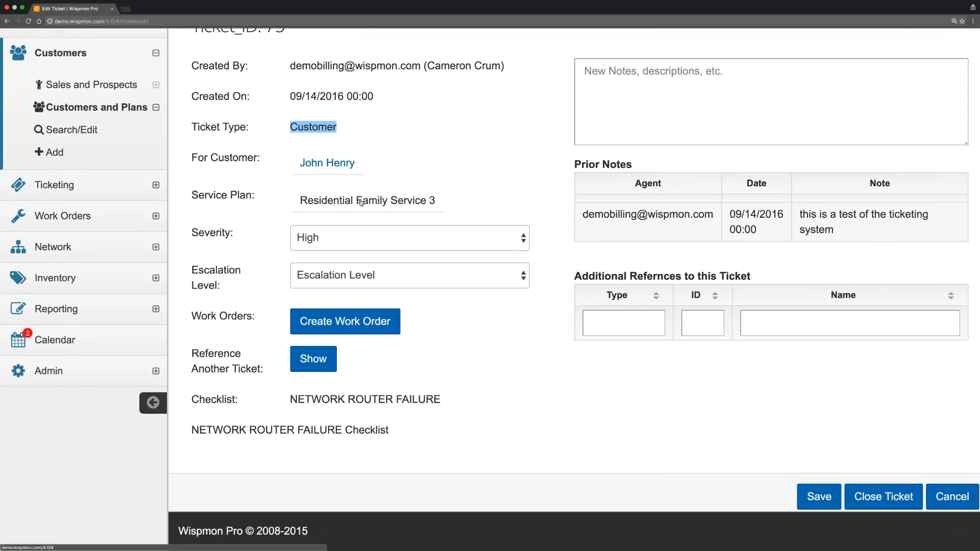
{"action": "left_click", "coordinate": [382, 274]}
{"action": "left_click", "coordinate": [258, 270]}
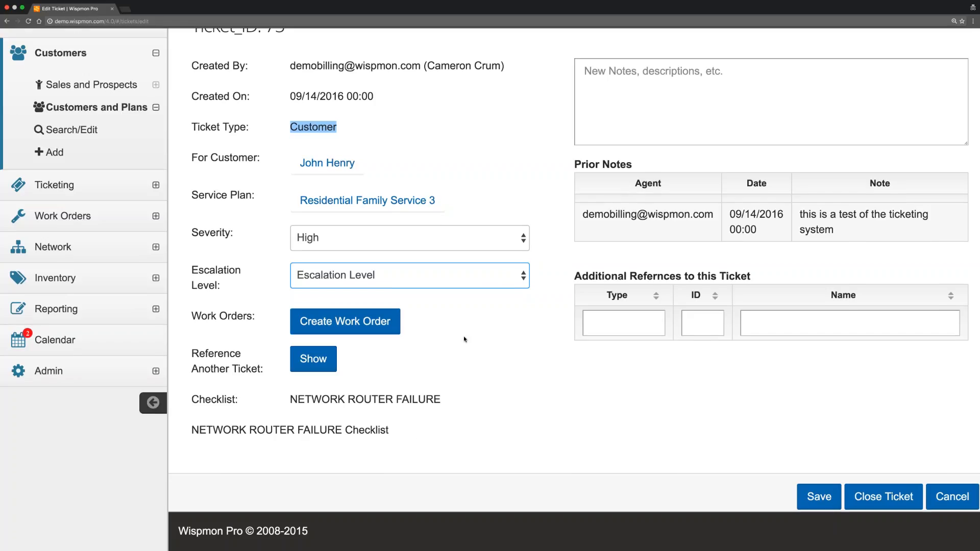
{"action": "scroll", "coordinate": [510, 256], "scroll_direction": "up", "scroll_amount": 1}
{"action": "left_click", "coordinate": [639, 160]}
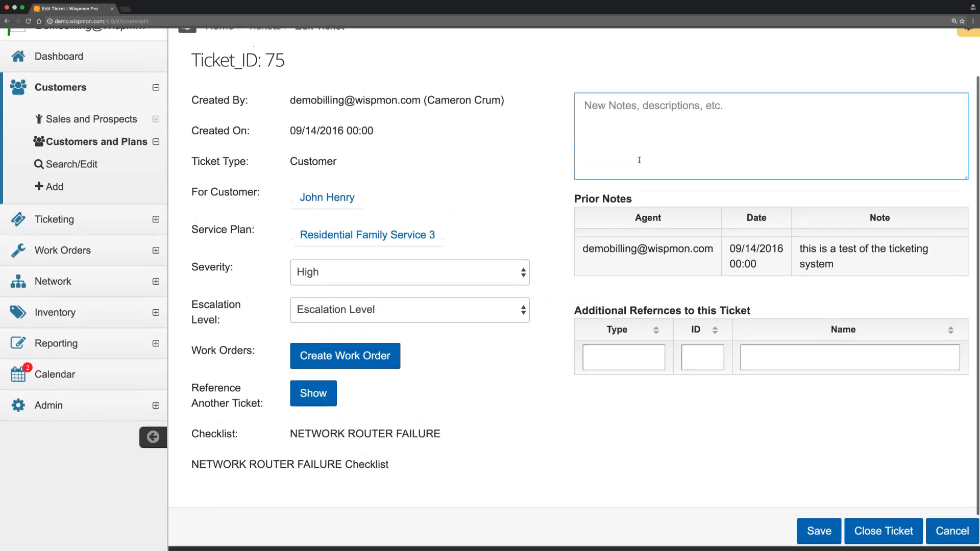
Create a work order and schedule it on a technician's calendar from 9/14/2016 9:00 AM.
{"action": "left_click", "coordinate": [352, 359]}
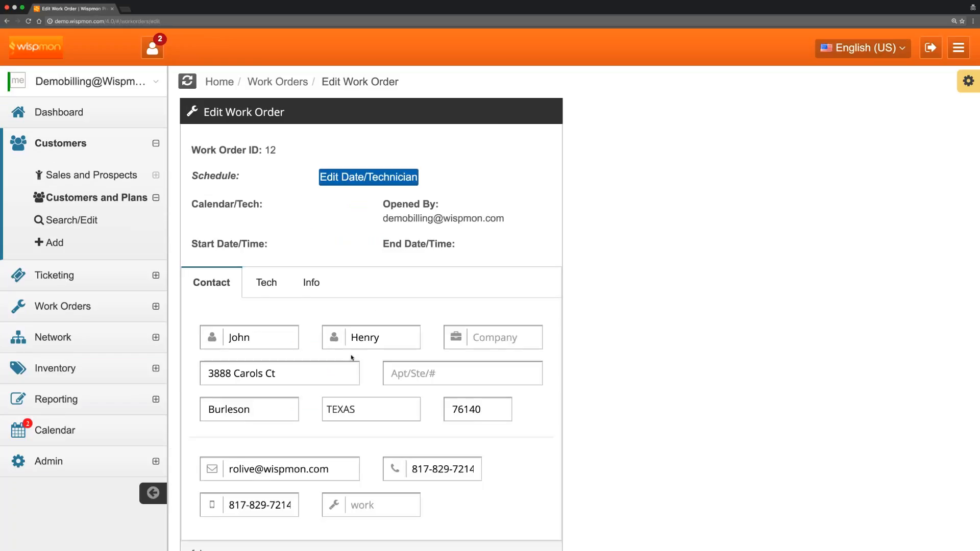
{"action": "left_click", "coordinate": [371, 181]}
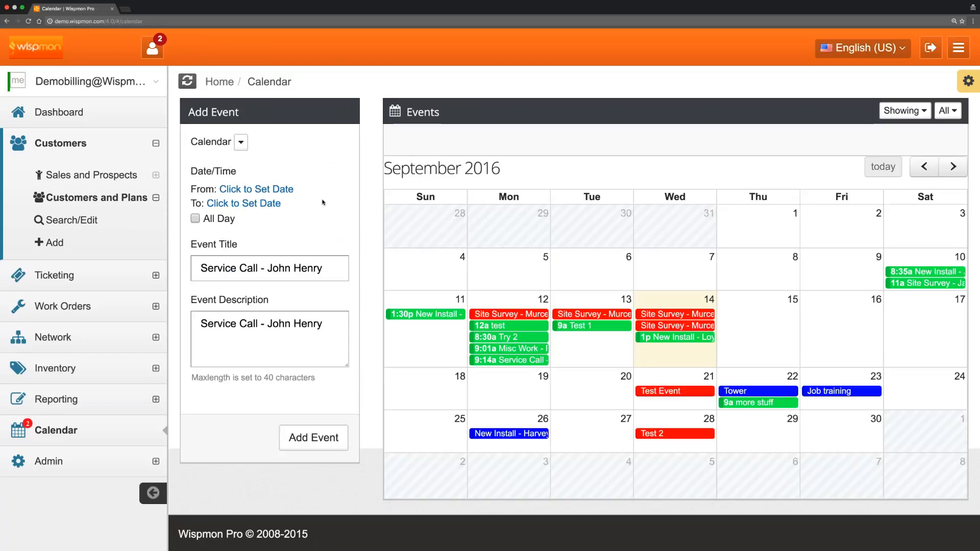
{"action": "left_click", "coordinate": [241, 142]}
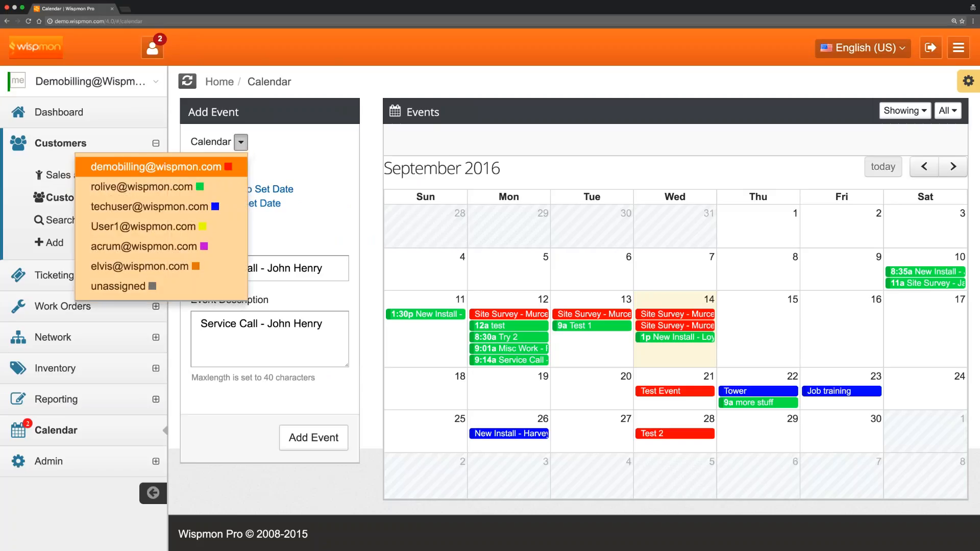
{"action": "left_click", "coordinate": [141, 187]}
{"action": "left_click", "coordinate": [259, 190]}
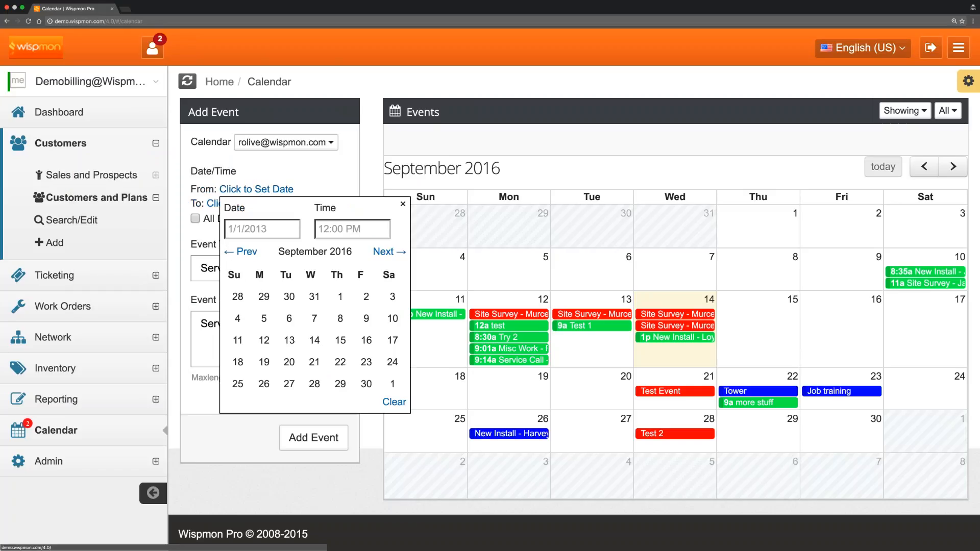
{"action": "left_click", "coordinate": [315, 340]}
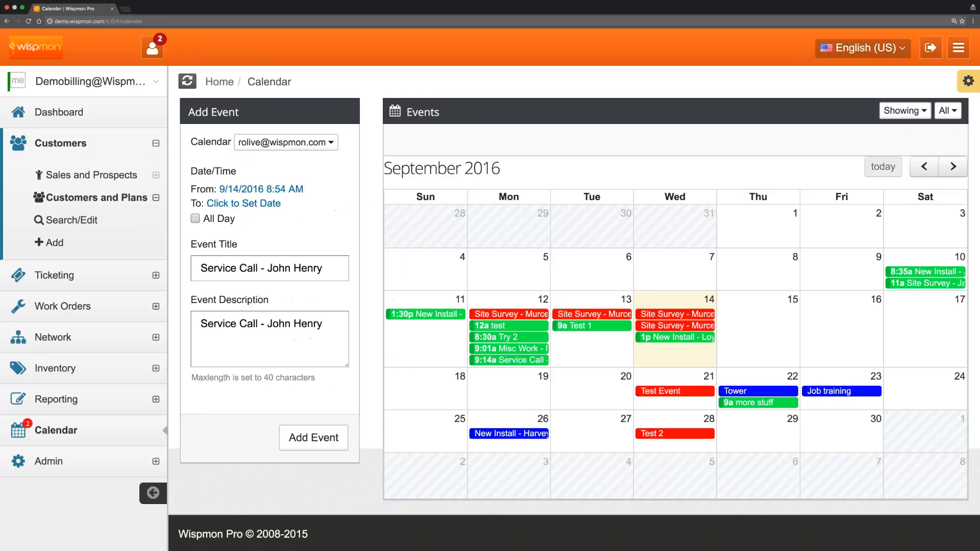
{"action": "left_click", "coordinate": [295, 189]}
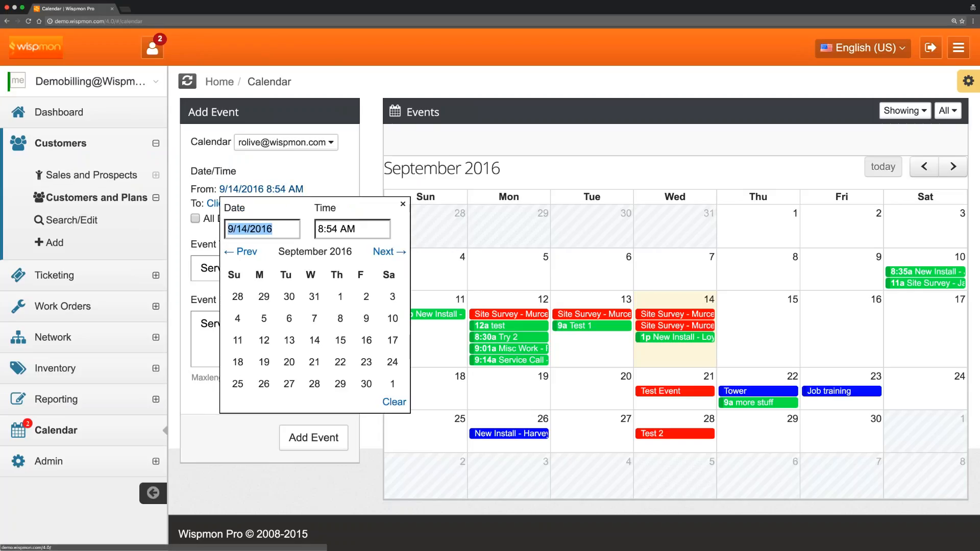
{"action": "left_click", "coordinate": [336, 228]}
{"action": "left_click_drag", "start_coordinate": [336, 228], "coordinate": [317, 229]}
{"action": "type", "text": "9"}
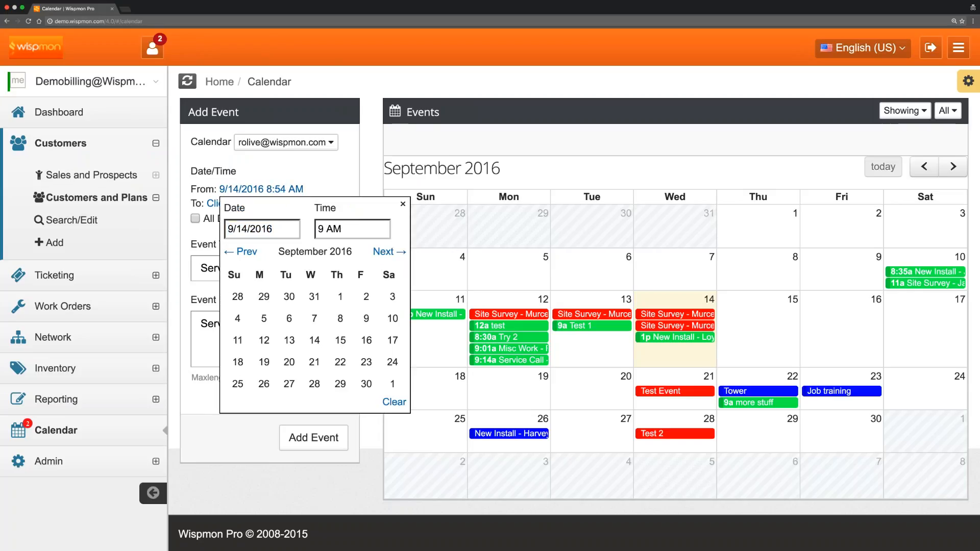
{"action": "type", "text": ":00"}
{"action": "left_click", "coordinate": [311, 180]}
Set the event to end 9/14/2016 at 10:00 AM and add it to the calendar.
{"action": "left_click", "coordinate": [270, 203]}
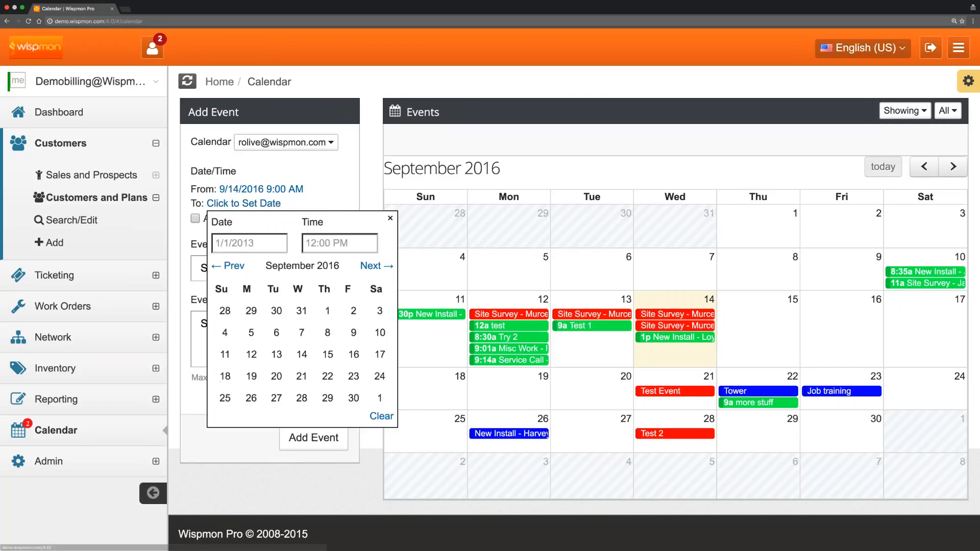
{"action": "left_click", "coordinate": [301, 351]}
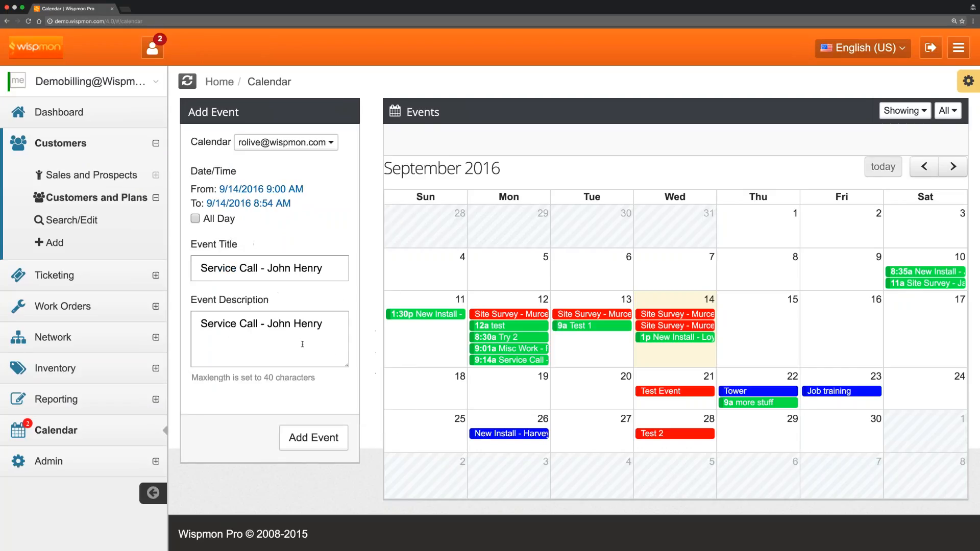
{"action": "left_click", "coordinate": [276, 206]}
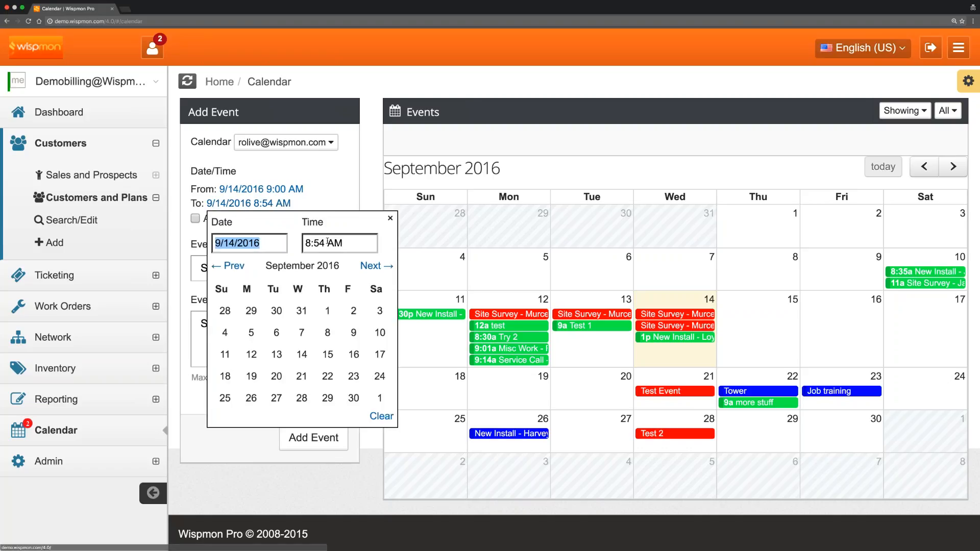
{"action": "left_click_drag", "start_coordinate": [326, 243], "coordinate": [294, 244]}
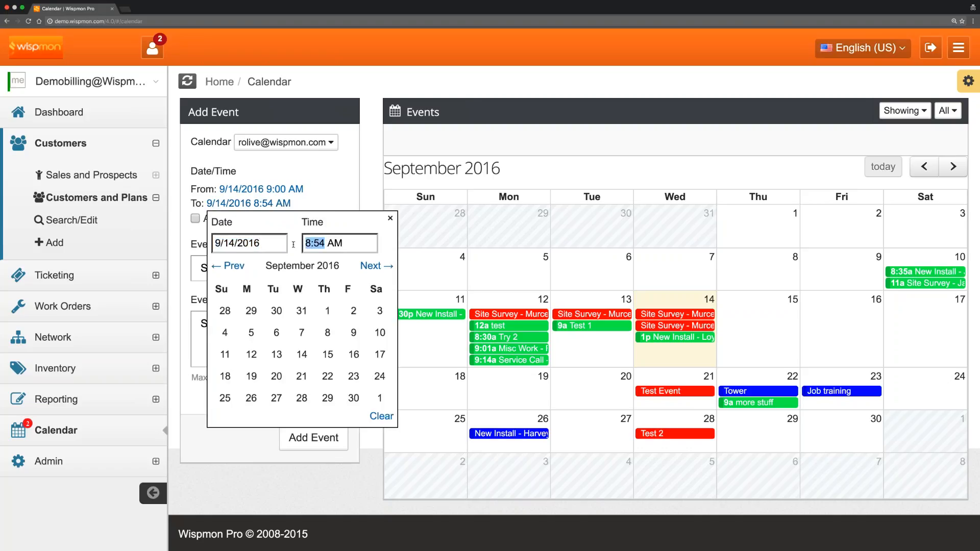
{"action": "type", "text": "10:00"}
{"action": "key", "text": "Return"}
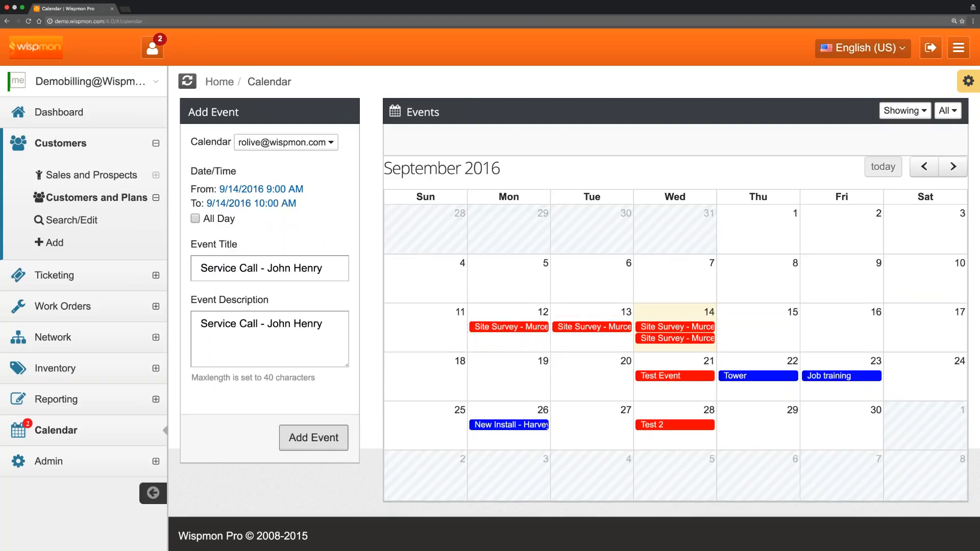
{"action": "left_click", "coordinate": [314, 438]}
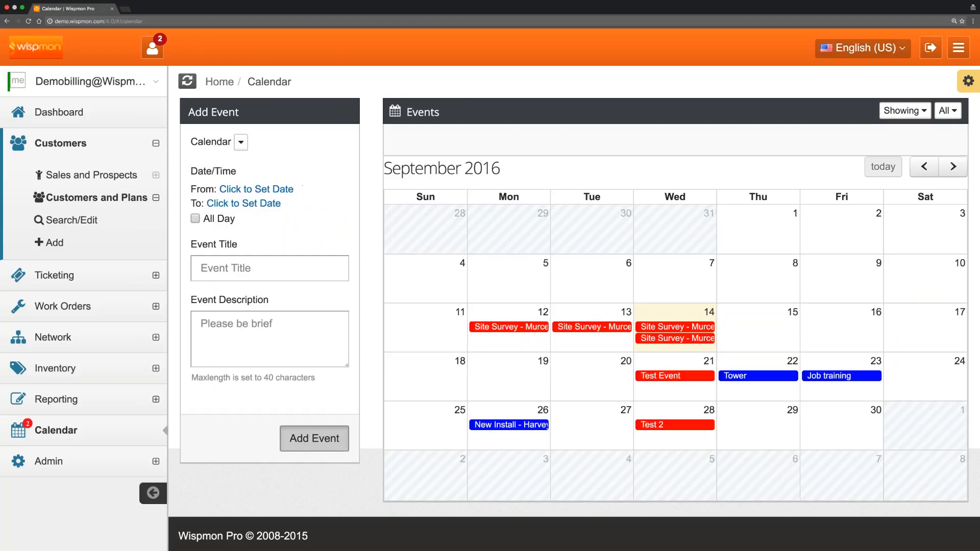
{"action": "left_click", "coordinate": [312, 432]}
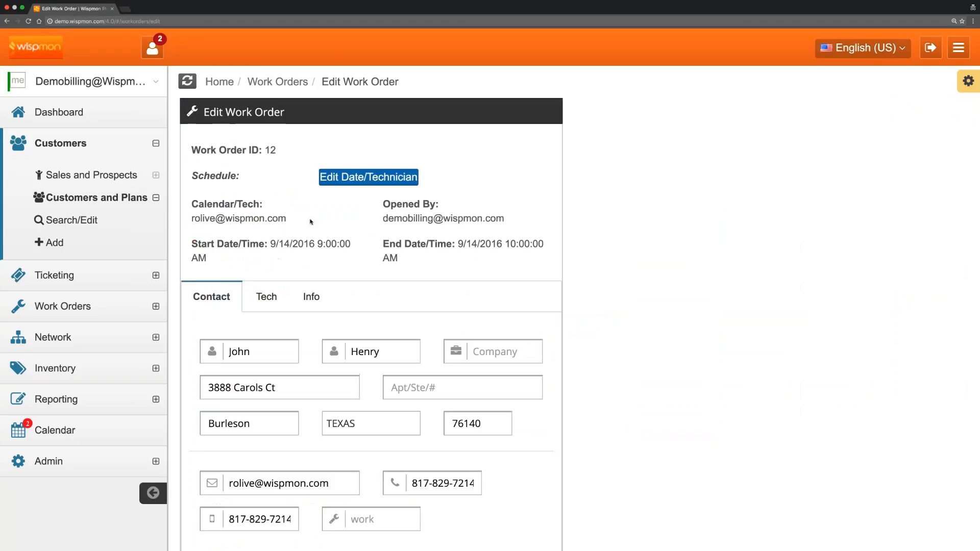
{"action": "scroll", "coordinate": [343, 263], "scroll_direction": "down", "scroll_amount": 1}
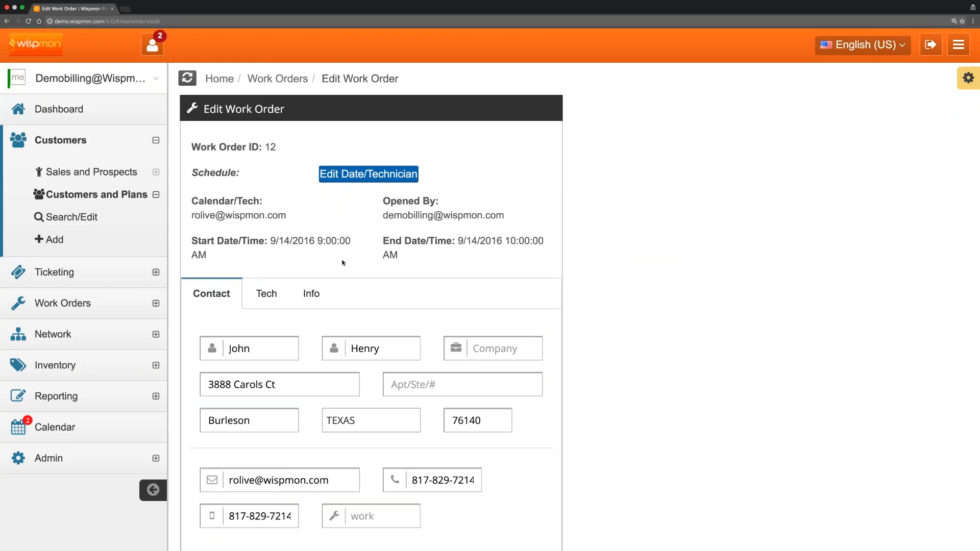
{"action": "scroll", "coordinate": [342, 240], "scroll_direction": "down", "scroll_amount": 3}
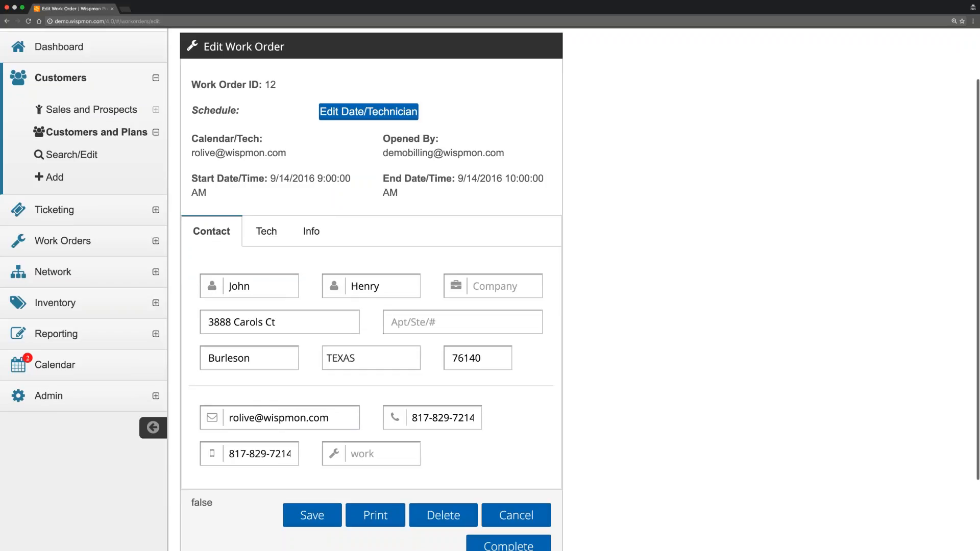
{"action": "left_click", "coordinate": [266, 231]}
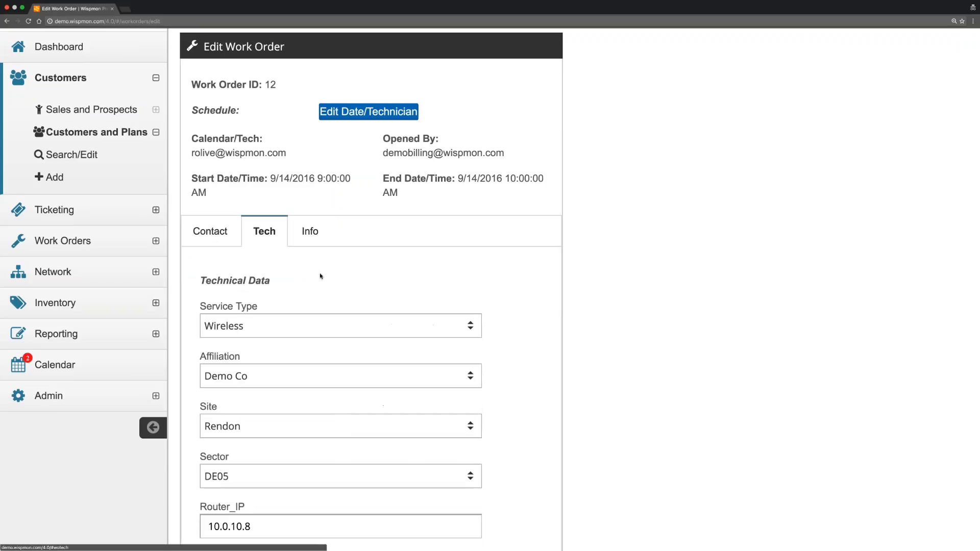
{"action": "scroll", "coordinate": [342, 286], "scroll_direction": "down", "scroll_amount": 3}
{"action": "scroll", "coordinate": [342, 286], "scroll_direction": "down", "scroll_amount": 15}
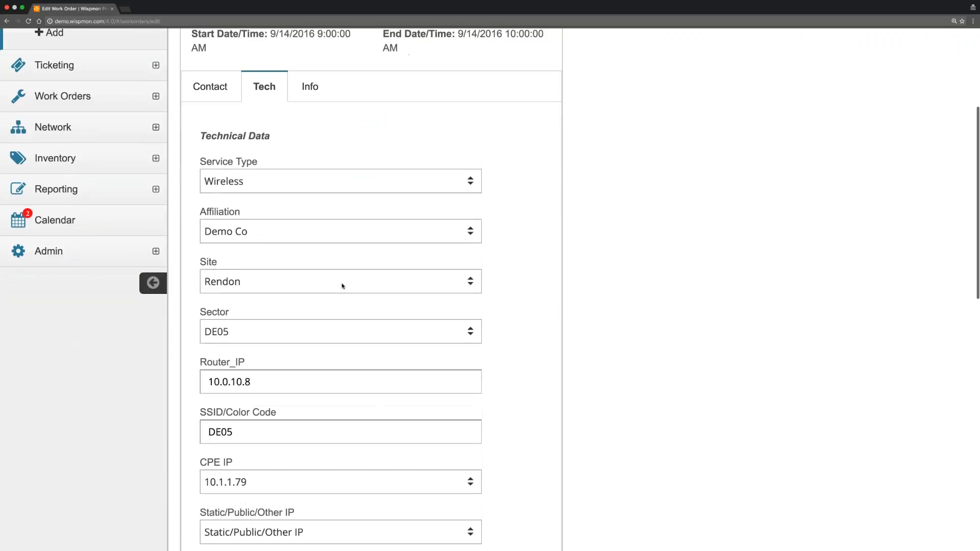
{"action": "scroll", "coordinate": [342, 286], "scroll_direction": "down", "scroll_amount": 15}
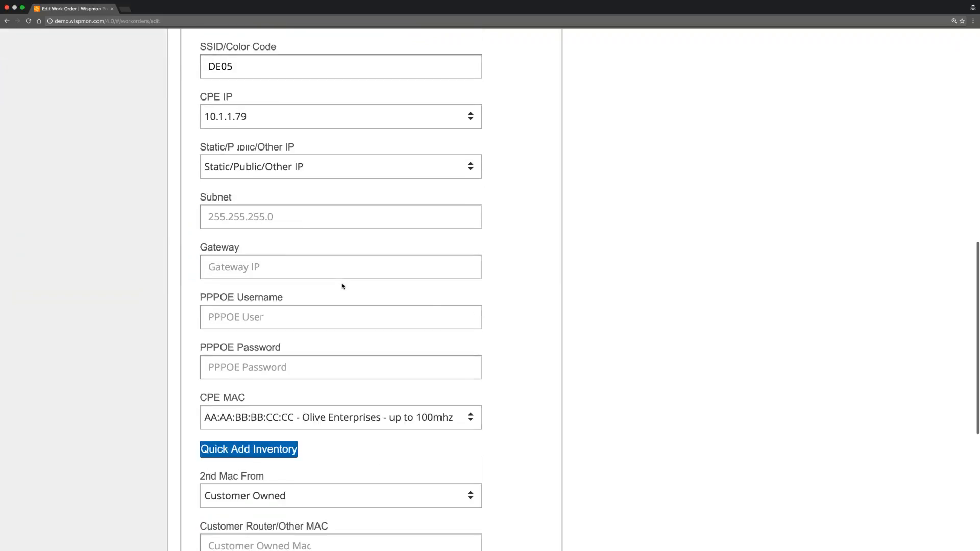
{"action": "scroll", "coordinate": [343, 285], "scroll_direction": "down", "scroll_amount": 5}
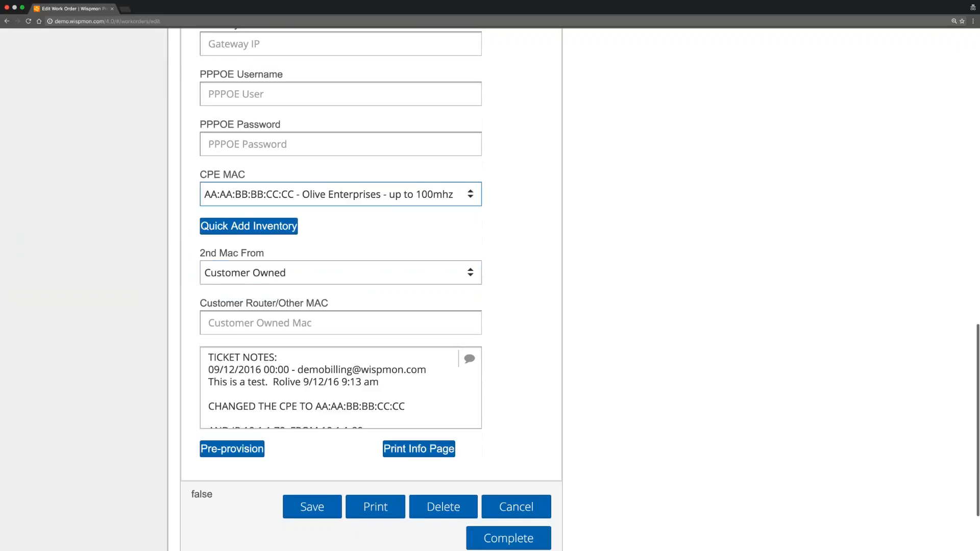
{"action": "left_click", "coordinate": [407, 397]}
{"action": "left_click_drag", "start_coordinate": [406, 394], "coordinate": [210, 340]}
{"action": "left_click", "coordinate": [394, 379]}
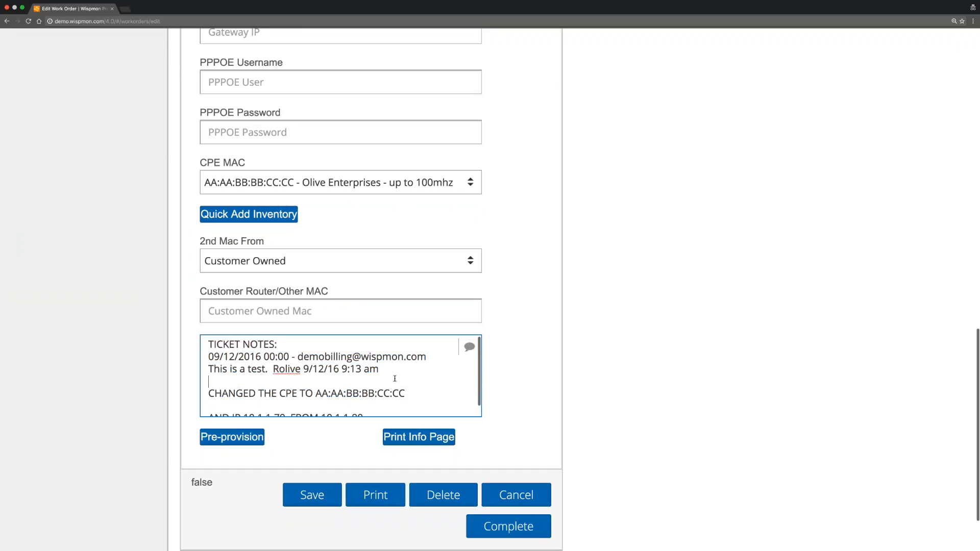
{"action": "scroll", "coordinate": [341, 262], "scroll_direction": "up", "scroll_amount": 3}
{"action": "scroll", "coordinate": [372, 289], "scroll_direction": "up", "scroll_amount": 15}
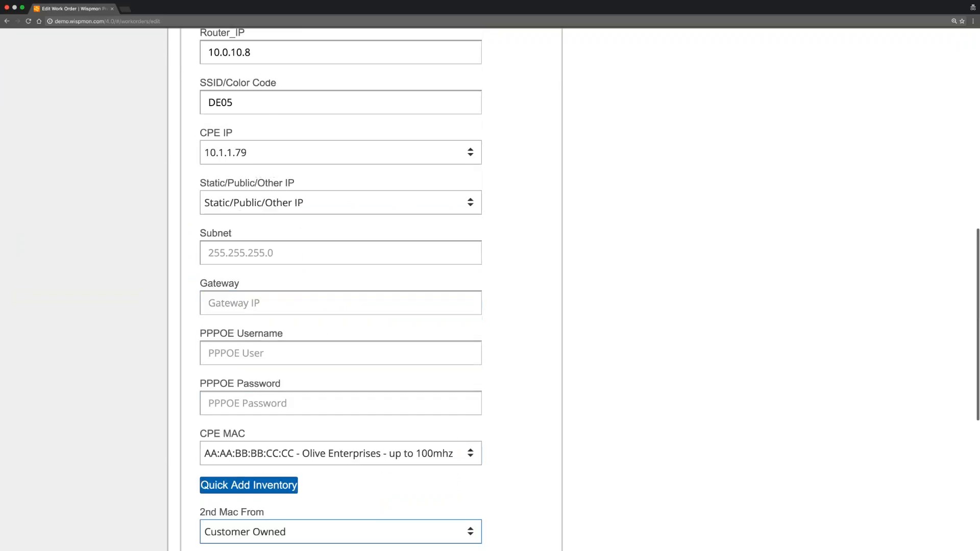
{"action": "scroll", "coordinate": [376, 271], "scroll_direction": "down", "scroll_amount": 10}
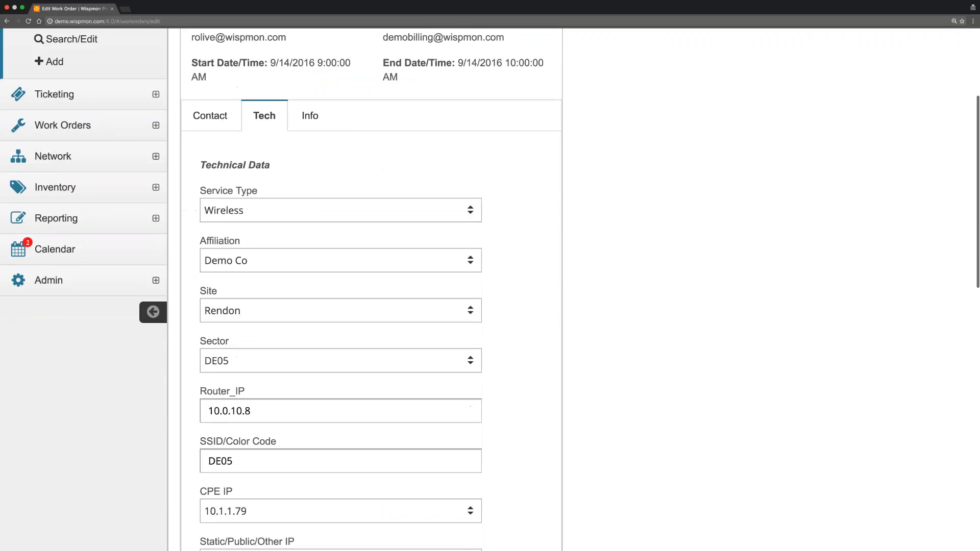
{"action": "scroll", "coordinate": [376, 270], "scroll_direction": "down", "scroll_amount": 3}
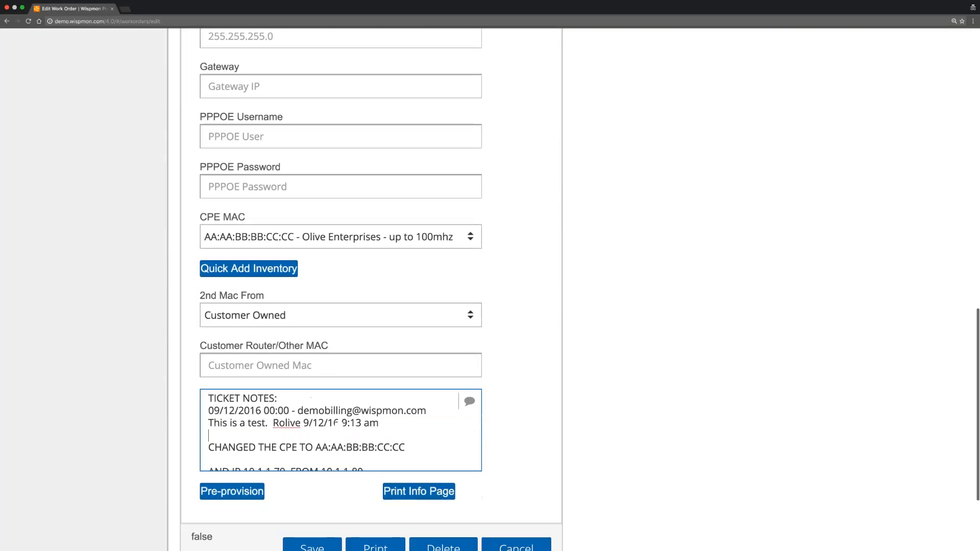
{"action": "scroll", "coordinate": [377, 271], "scroll_direction": "down", "scroll_amount": 1}
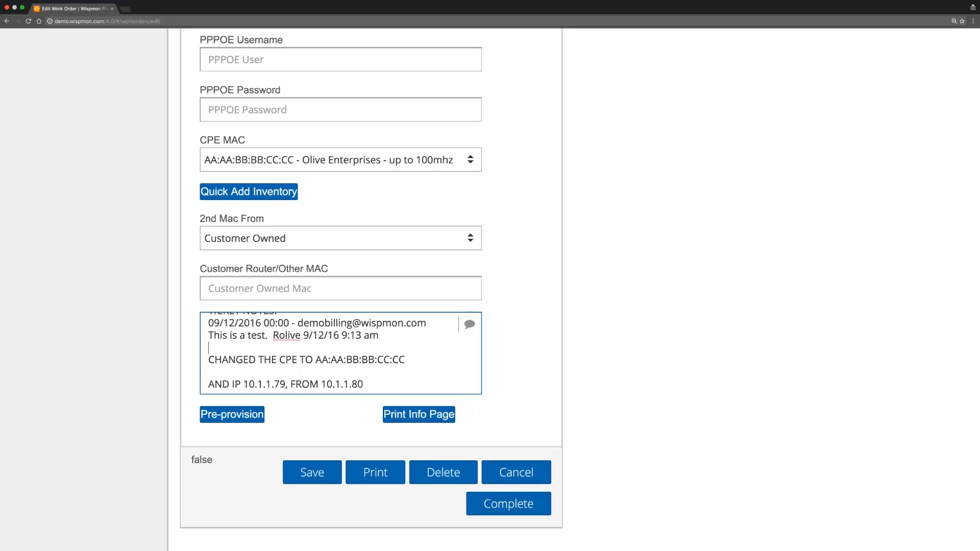
{"action": "scroll", "coordinate": [540, 290], "scroll_direction": "up", "scroll_amount": 10}
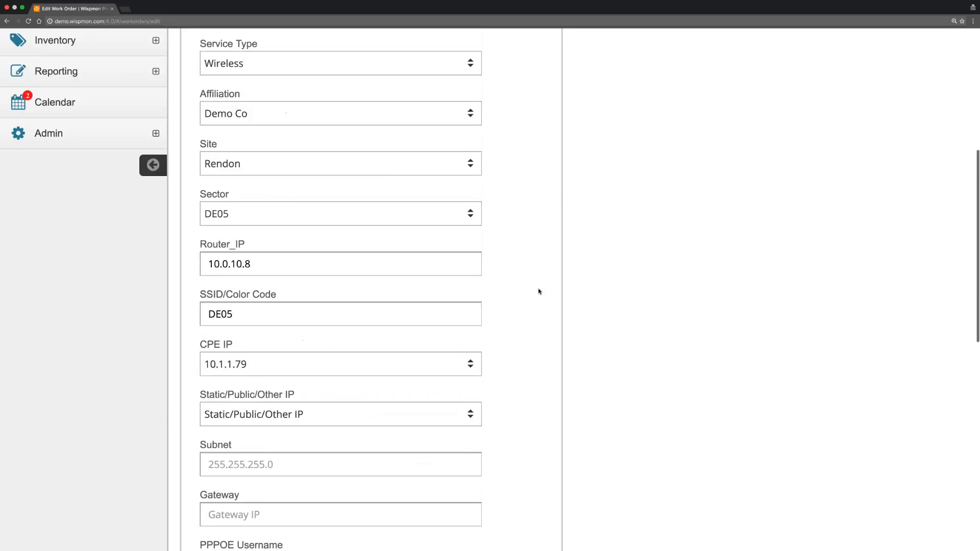
{"action": "scroll", "coordinate": [539, 292], "scroll_direction": "up", "scroll_amount": 6}
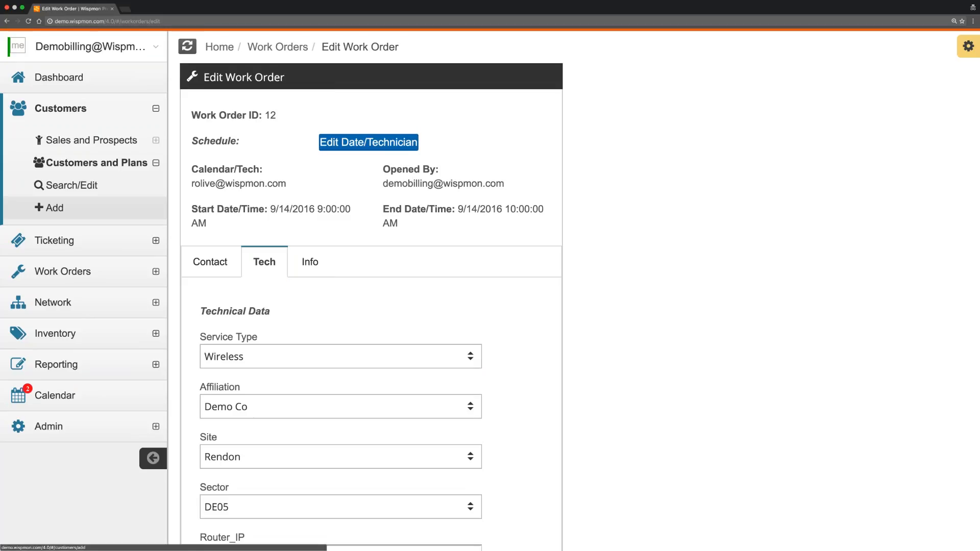
Find the customer's record, highlight the 106.05 balance, and view their service plans.
{"action": "left_click", "coordinate": [61, 186]}
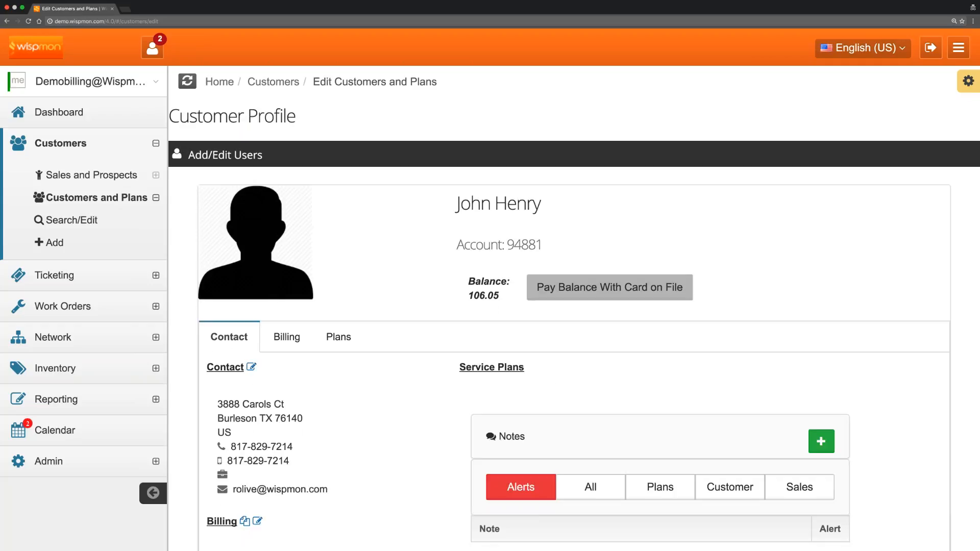
{"action": "scroll", "coordinate": [463, 258], "scroll_direction": "down", "scroll_amount": 3}
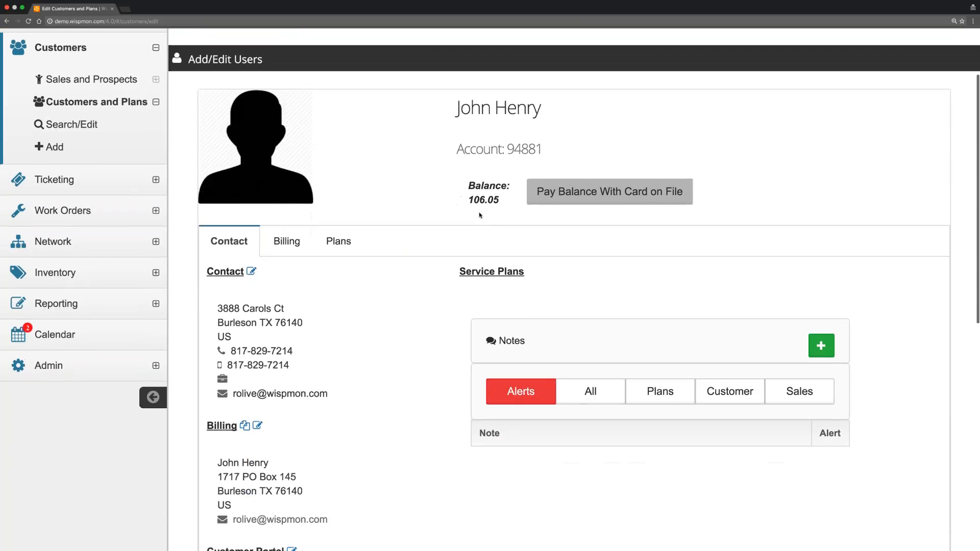
{"action": "triple_click", "coordinate": [468, 201]}
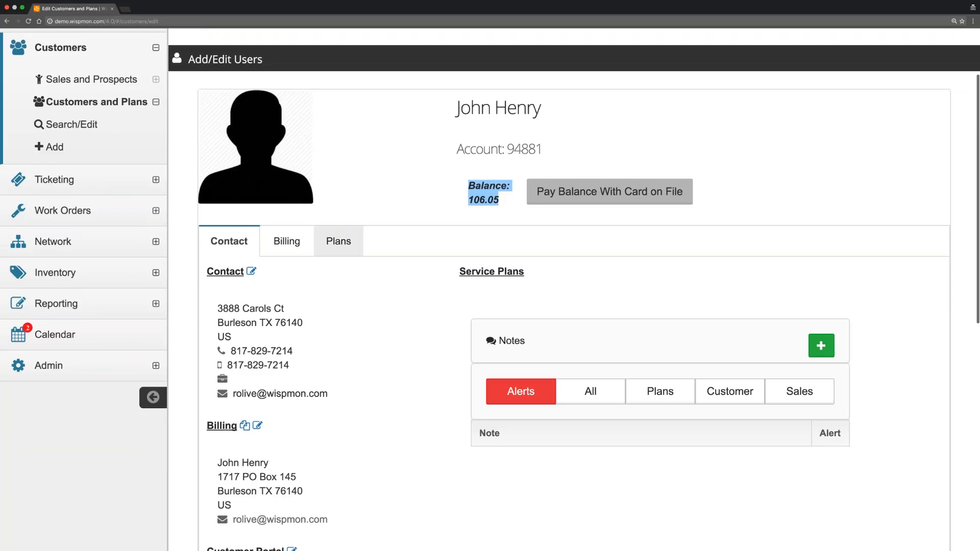
{"action": "left_click", "coordinate": [338, 241]}
Highlight the 69.95 rate of Residential Family Service 3, then view the Billing invoices.
{"action": "scroll", "coordinate": [439, 218], "scroll_direction": "down", "scroll_amount": 3}
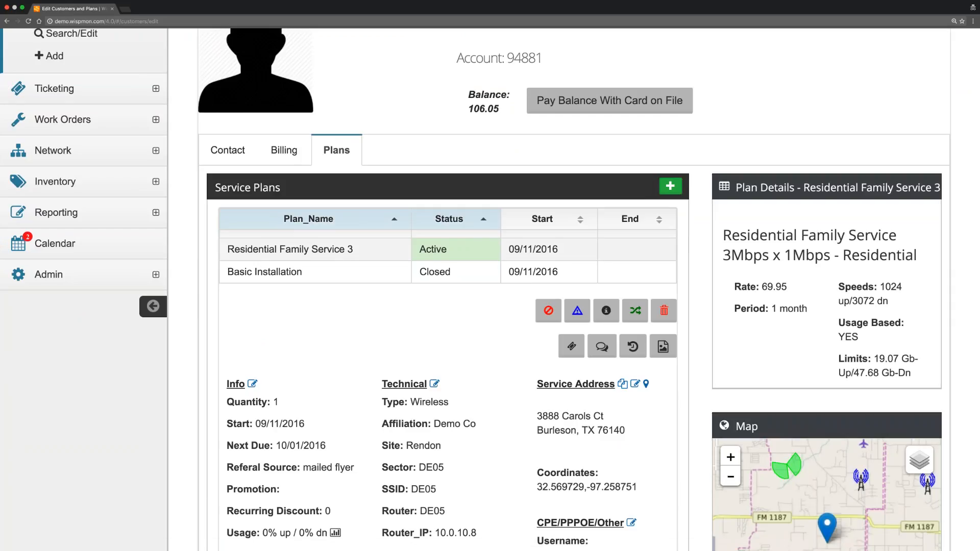
{"action": "scroll", "coordinate": [490, 290], "scroll_direction": "down", "scroll_amount": 3}
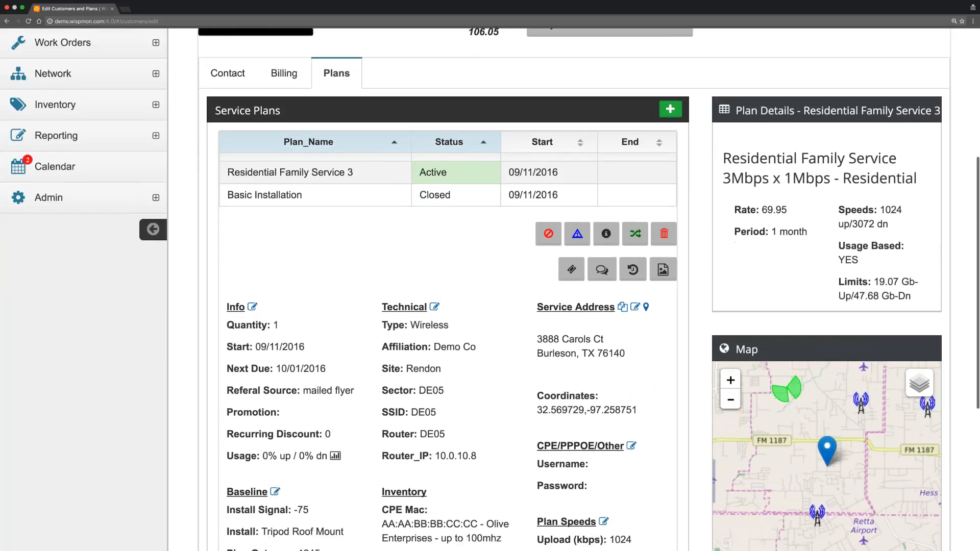
{"action": "left_click_drag", "start_coordinate": [763, 208], "coordinate": [792, 209]}
{"action": "scroll", "coordinate": [490, 290], "scroll_direction": "up", "scroll_amount": 2}
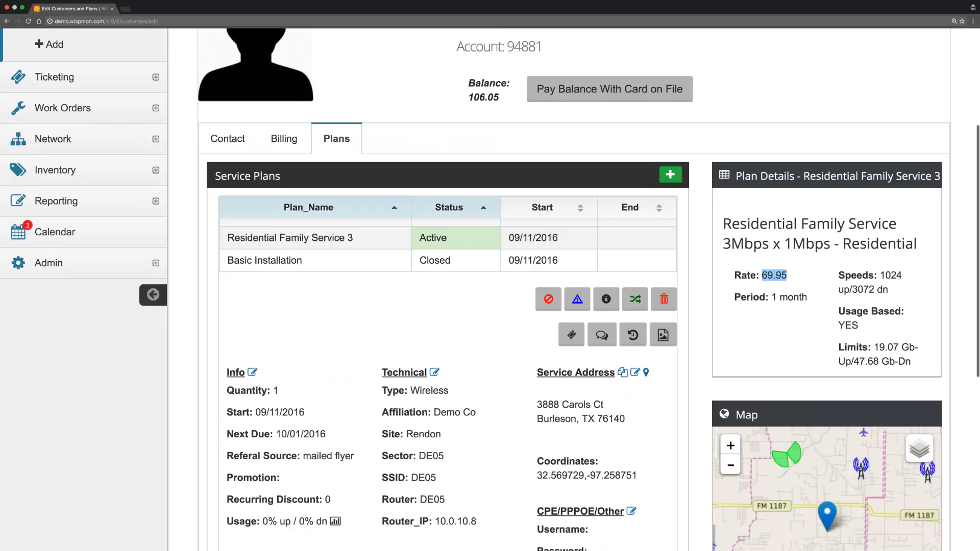
{"action": "scroll", "coordinate": [490, 290], "scroll_direction": "up", "scroll_amount": 1}
{"action": "left_click", "coordinate": [284, 168]}
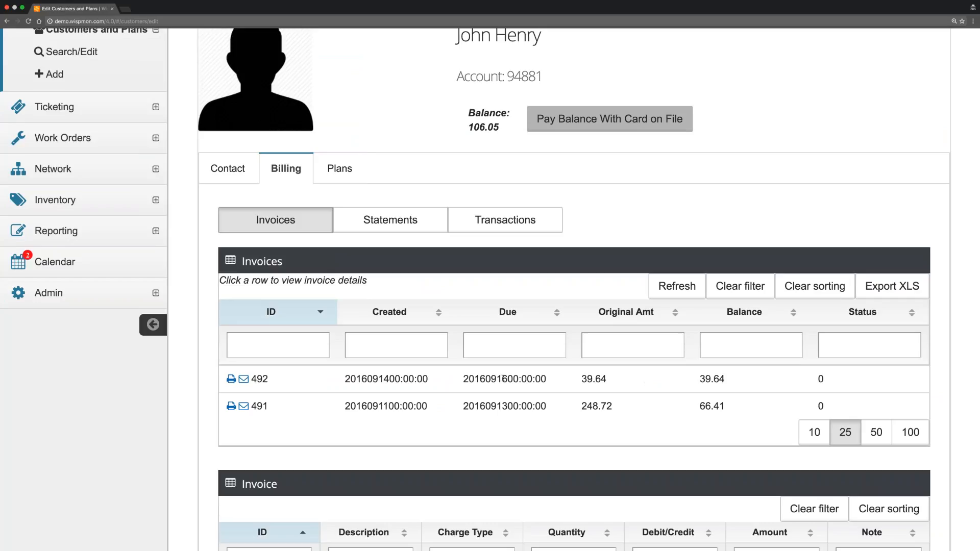
Open invoice 492 and highlight its 39.64 first-billing line item.
{"action": "left_click", "coordinate": [490, 379]}
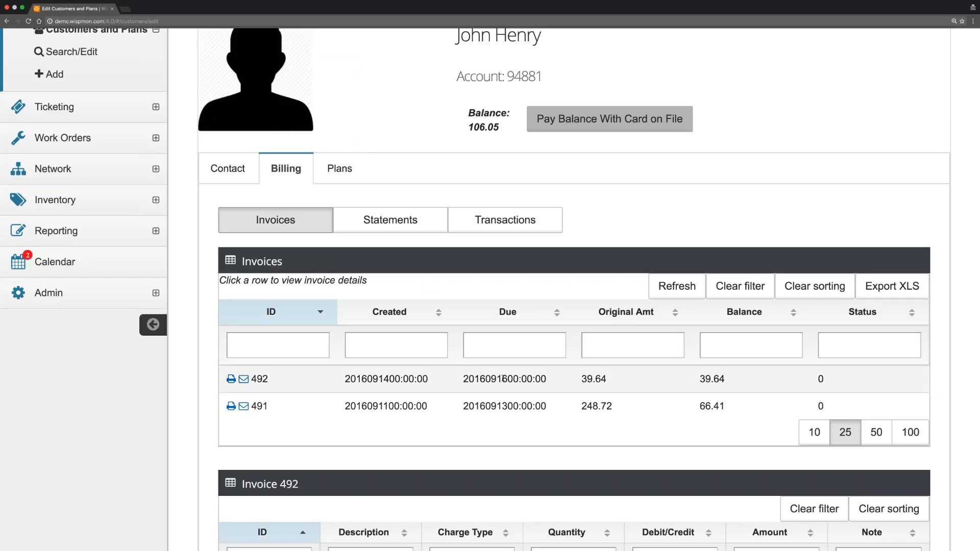
{"action": "scroll", "coordinate": [526, 379], "scroll_direction": "down", "scroll_amount": 5}
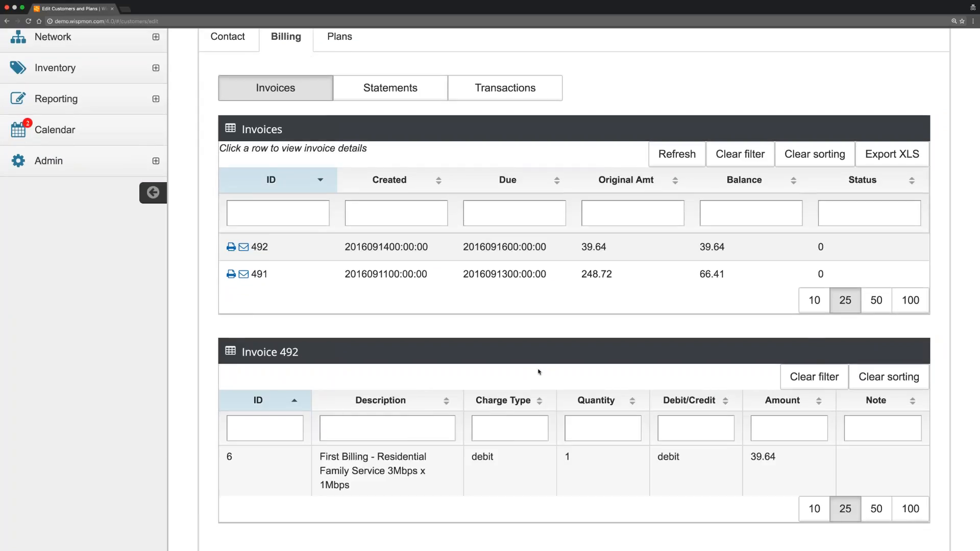
{"action": "scroll", "coordinate": [539, 372], "scroll_direction": "down", "scroll_amount": 3}
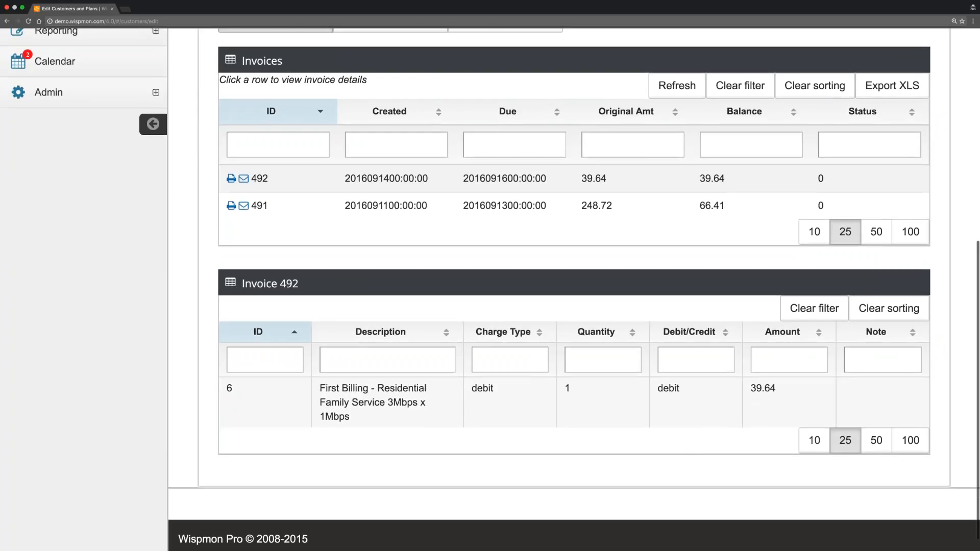
{"action": "left_click_drag", "start_coordinate": [777, 389], "coordinate": [750, 389]}
{"action": "scroll", "coordinate": [563, 247], "scroll_direction": "up", "scroll_amount": 5}
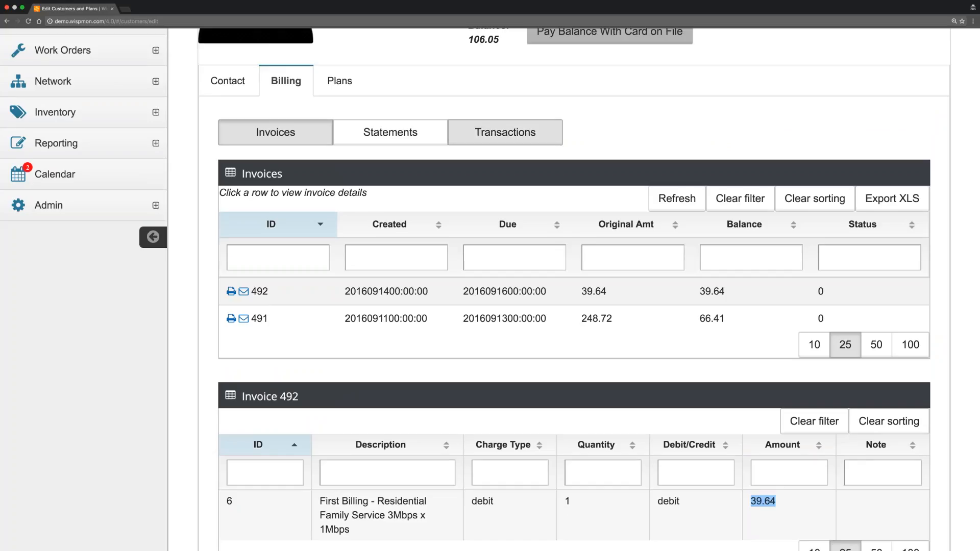
{"action": "left_click", "coordinate": [505, 136]}
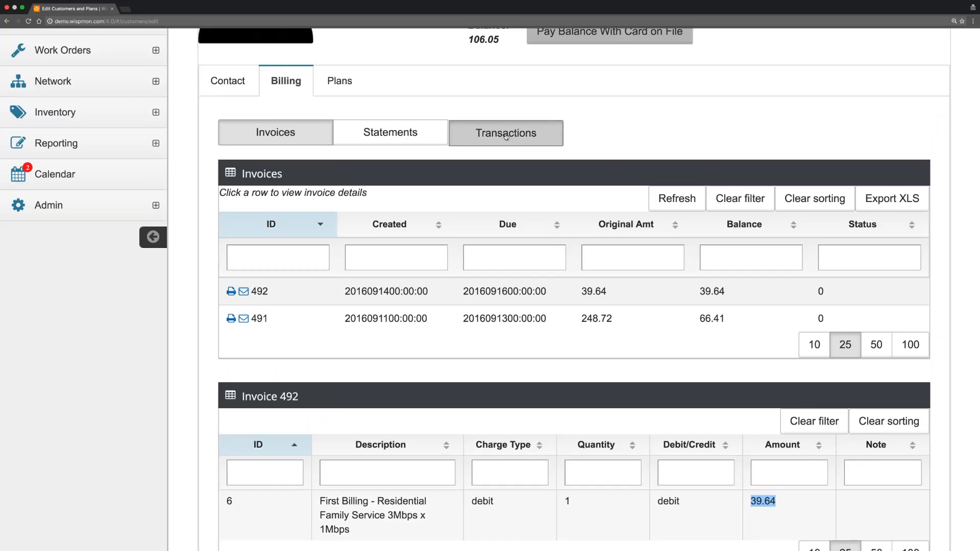
Highlight the 28.31 plan-change credit and the 39.64 first-billing transaction rows.
{"action": "scroll", "coordinate": [575, 210], "scroll_direction": "down", "scroll_amount": 1}
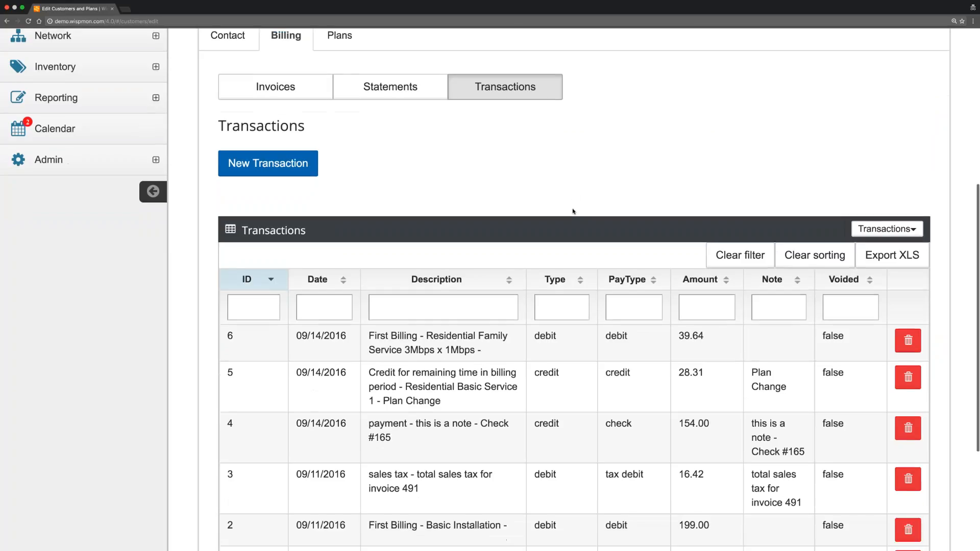
{"action": "scroll", "coordinate": [574, 212], "scroll_direction": "up", "scroll_amount": 3}
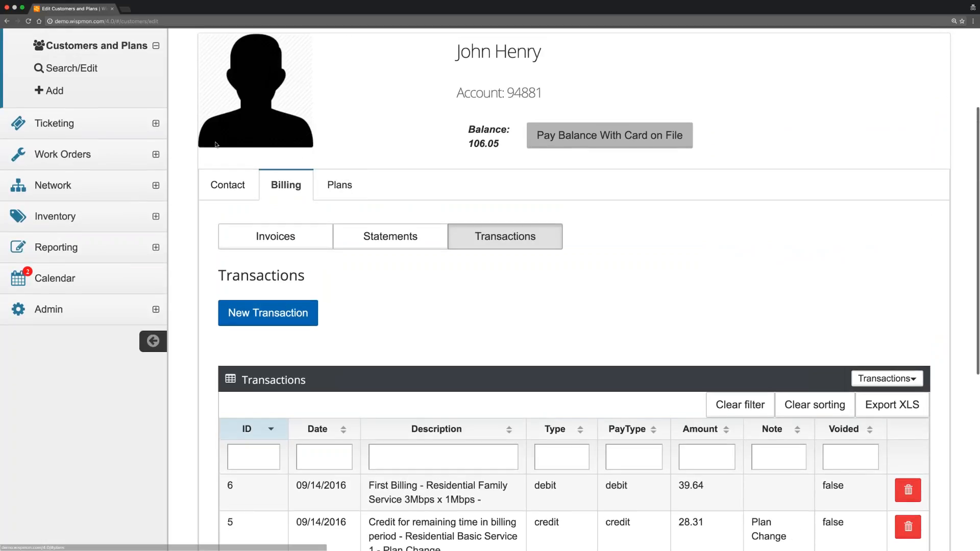
{"action": "scroll", "coordinate": [82, 132], "scroll_direction": "up", "scroll_amount": 2}
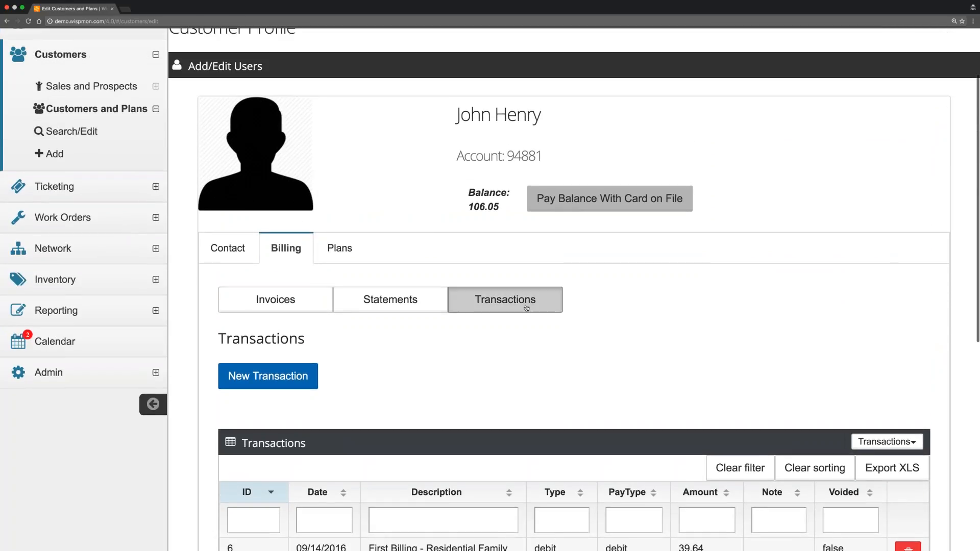
{"action": "scroll", "coordinate": [506, 300], "scroll_direction": "down", "scroll_amount": 5}
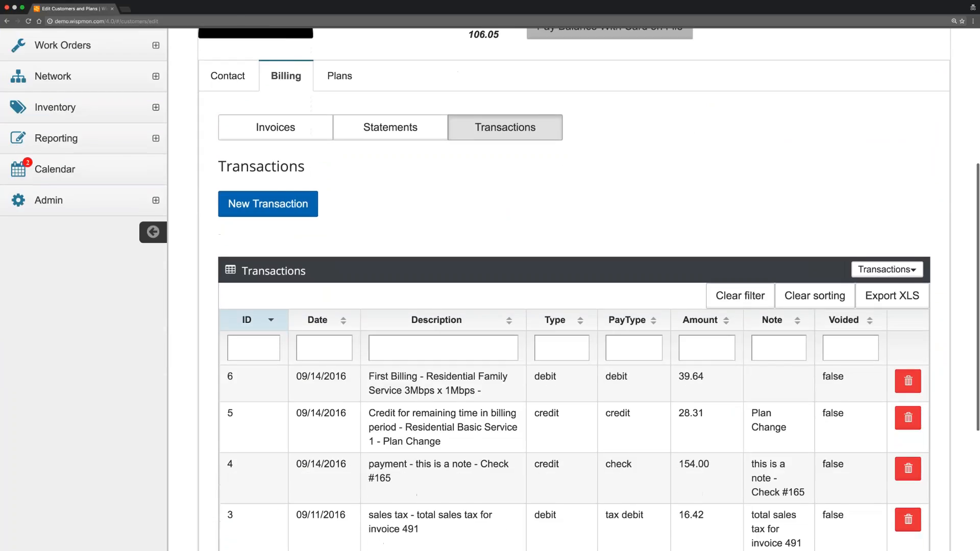
{"action": "scroll", "coordinate": [505, 300], "scroll_direction": "down", "scroll_amount": 1}
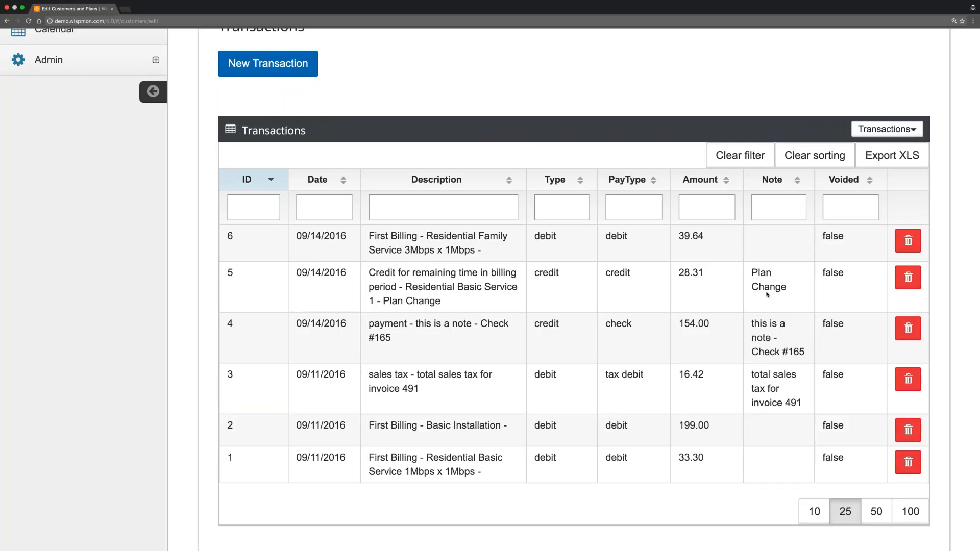
{"action": "left_click_drag", "start_coordinate": [368, 272], "coordinate": [457, 299]}
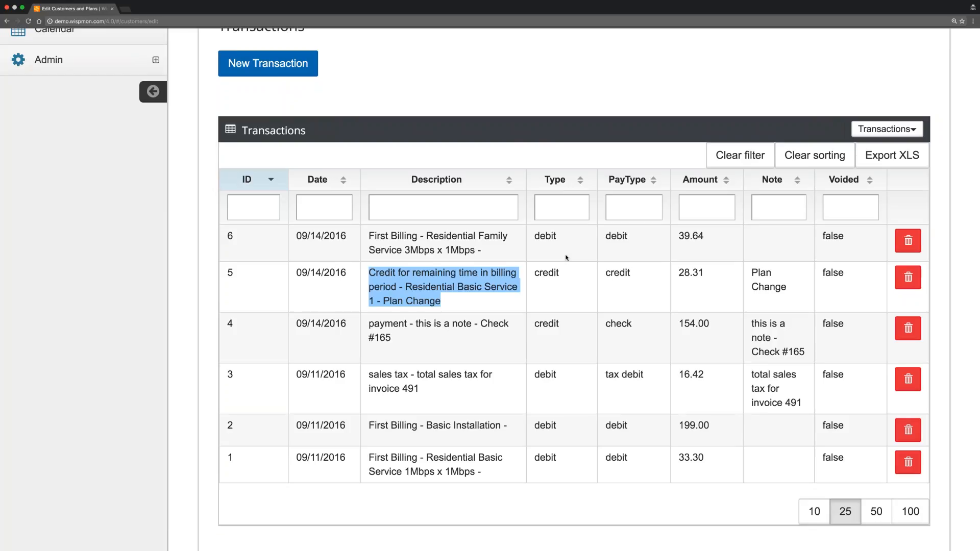
{"action": "left_click_drag", "start_coordinate": [369, 236], "coordinate": [501, 249]}
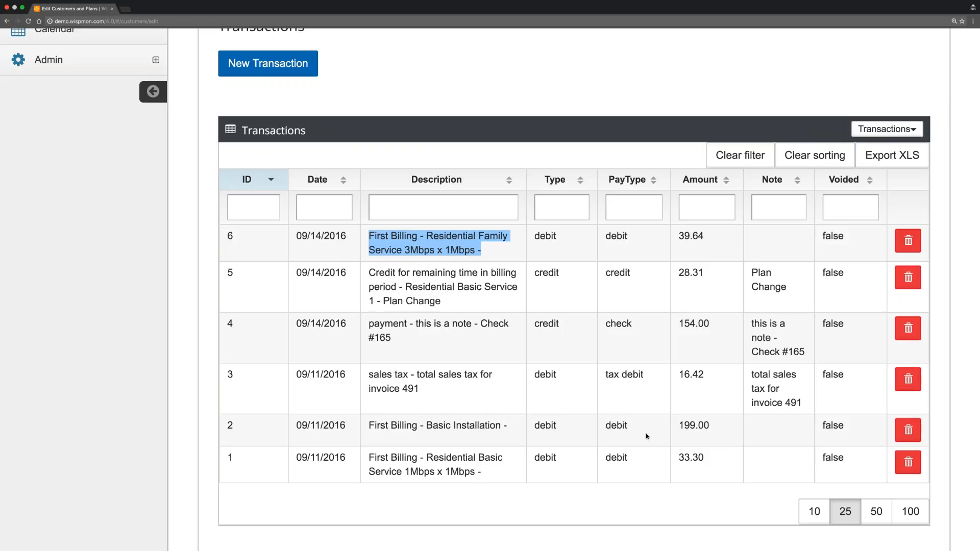
{"action": "scroll", "coordinate": [647, 437], "scroll_direction": "up", "scroll_amount": 3}
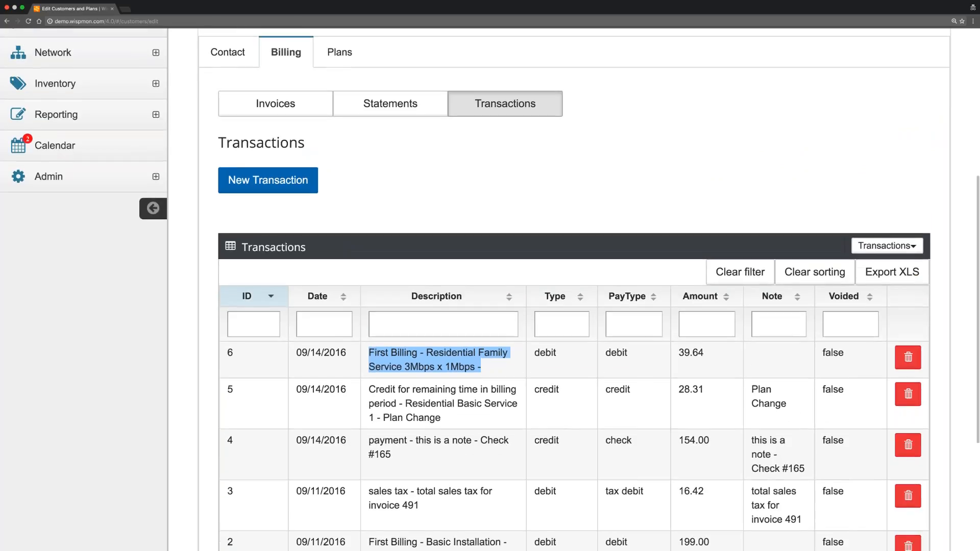
{"action": "scroll", "coordinate": [574, 337], "scroll_direction": "down", "scroll_amount": 3}
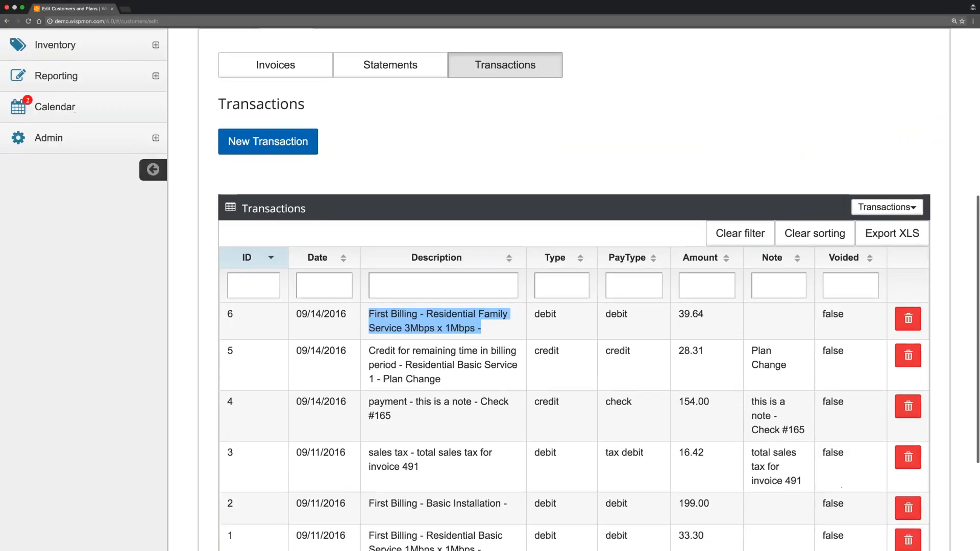
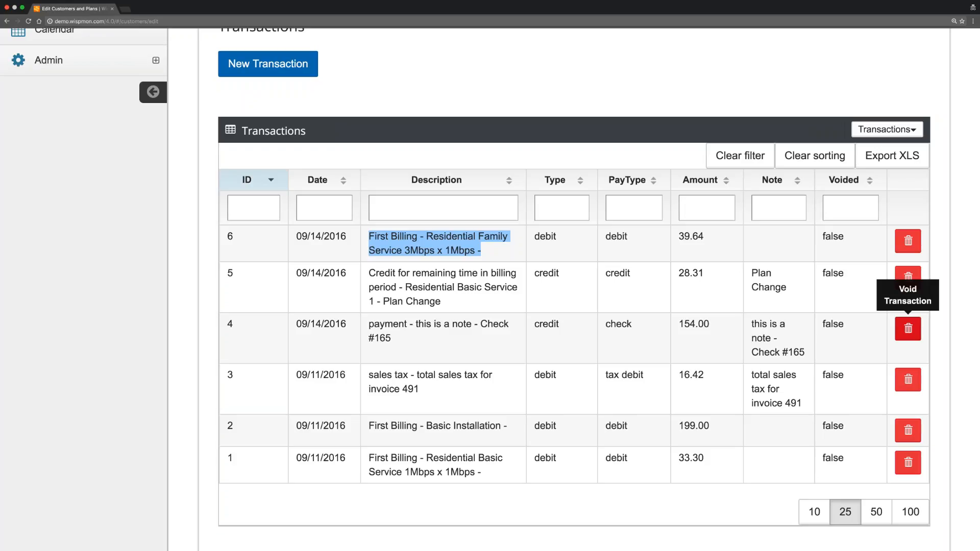
Start a new transaction and view the transaction type list, closing it without choosing a type.
{"action": "left_click", "coordinate": [575, 104]}
{"action": "scroll", "coordinate": [574, 105], "scroll_direction": "up", "scroll_amount": 3}
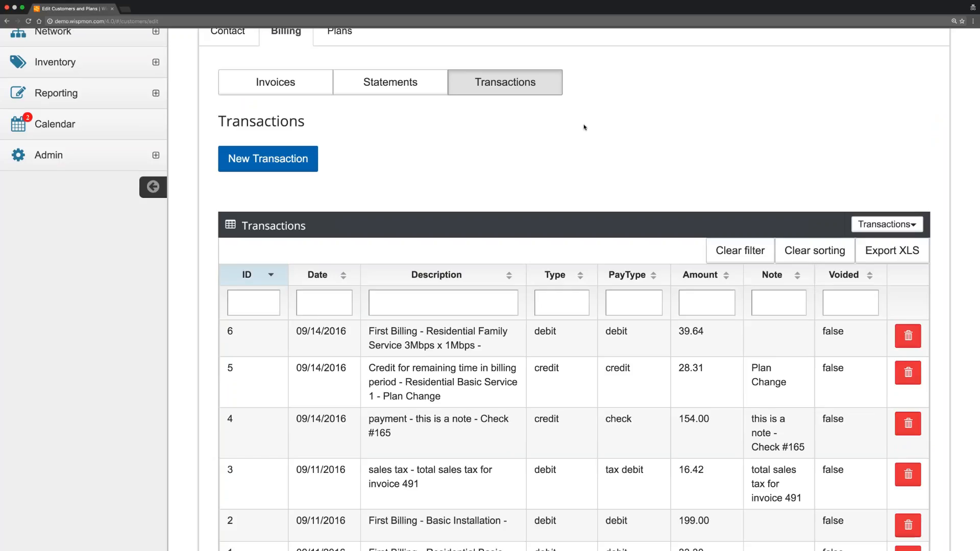
{"action": "left_click", "coordinate": [282, 161]}
{"action": "left_click", "coordinate": [330, 205]}
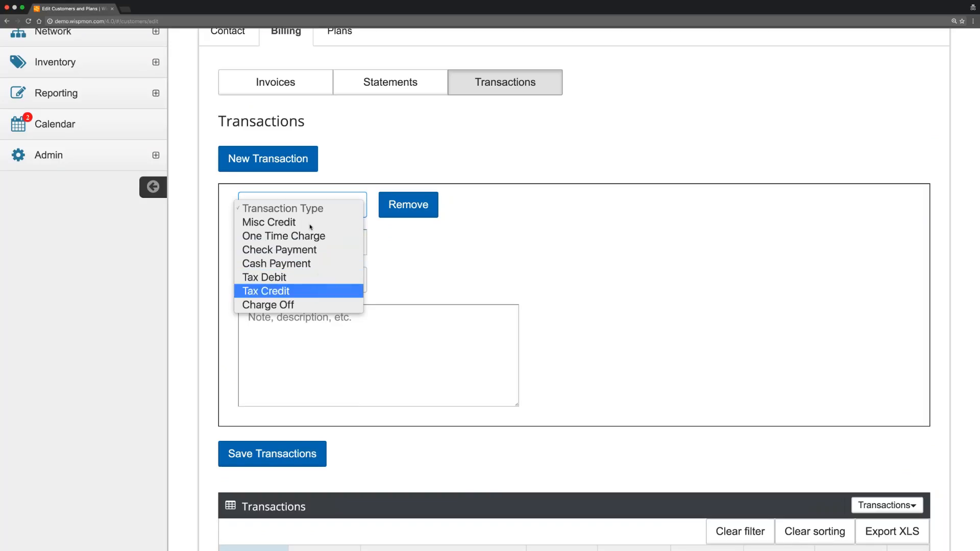
{"action": "left_click", "coordinate": [369, 167]}
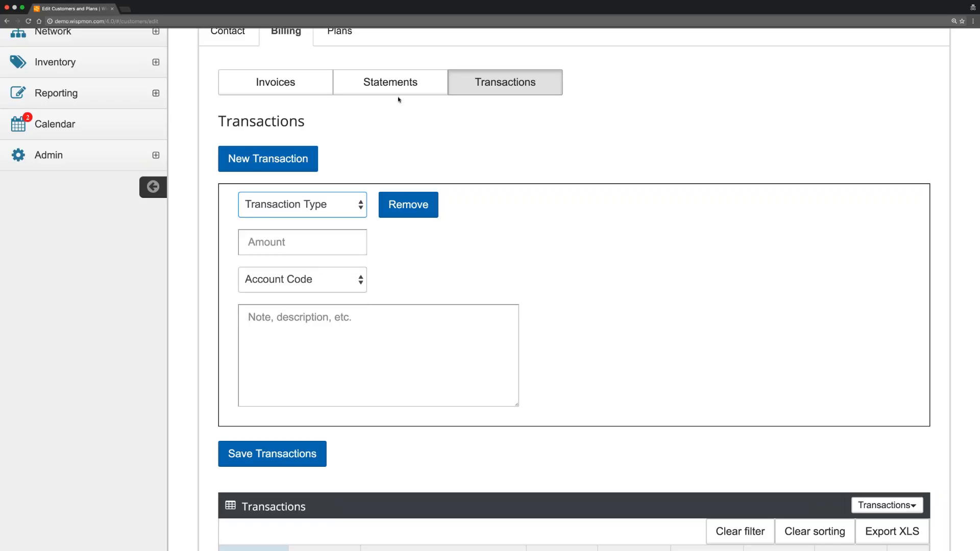
Show the customer's invoices 492 and 491, with balances of 39.64 and 66.41.
{"action": "scroll", "coordinate": [438, 153], "scroll_direction": "up", "scroll_amount": 3}
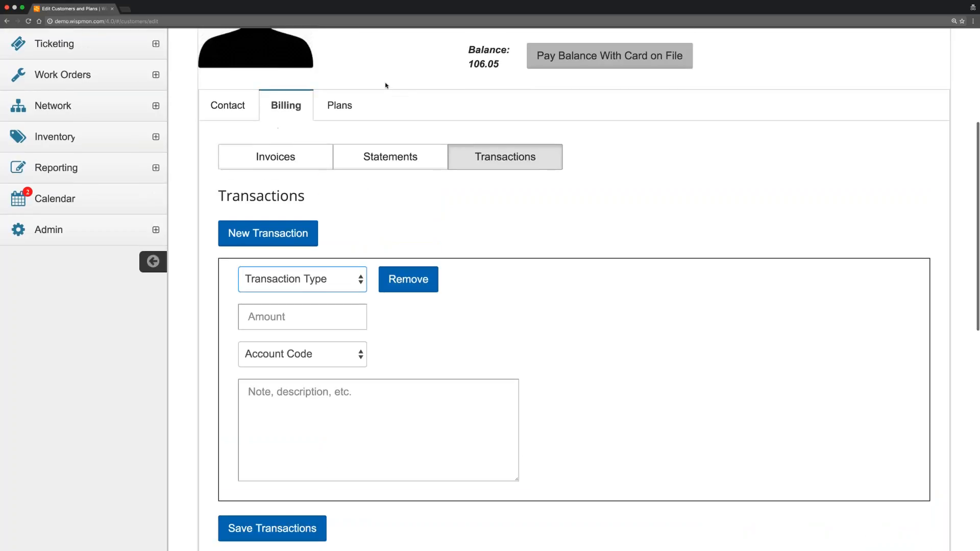
{"action": "scroll", "coordinate": [380, 106], "scroll_direction": "up", "scroll_amount": 3}
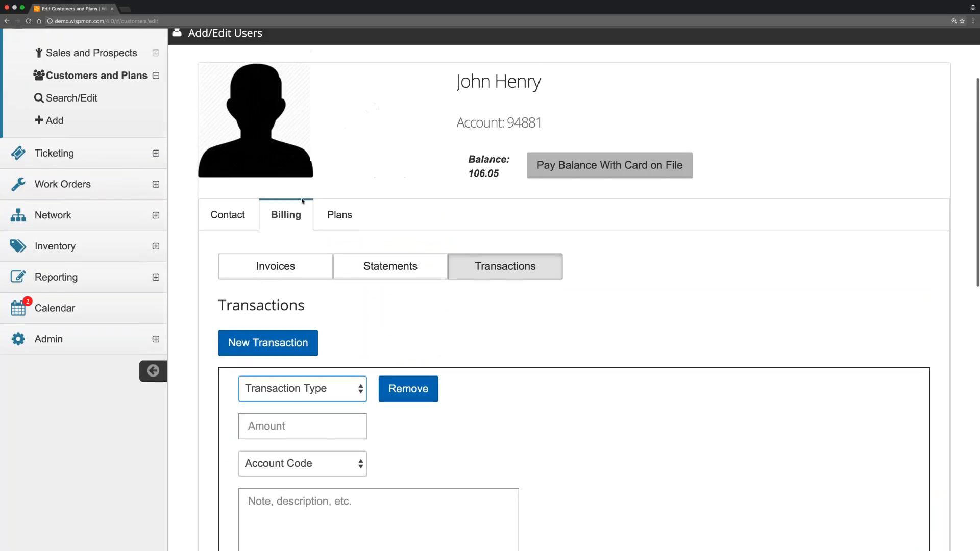
{"action": "left_click", "coordinate": [276, 267]}
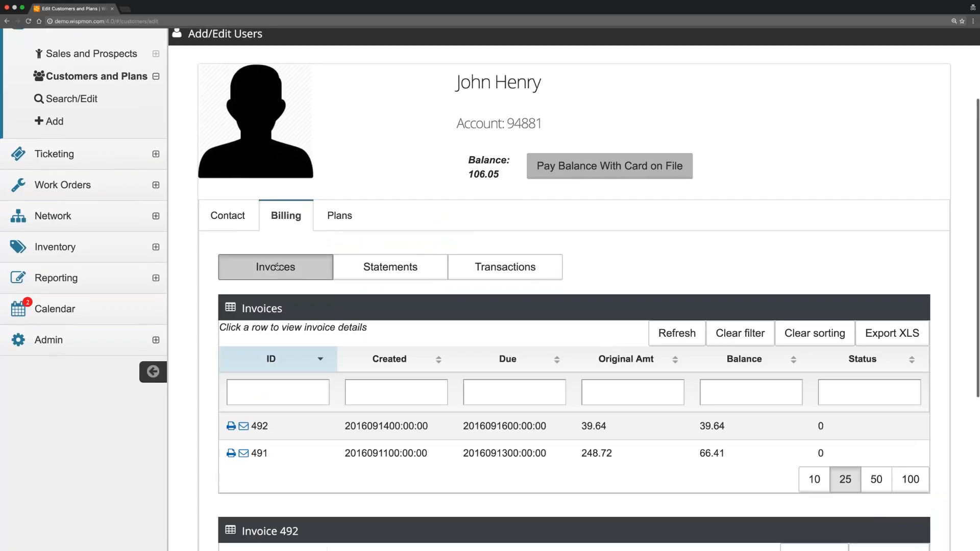
Check the statements filtered by Type 'cre', clear the filter, then return to the six-entry Transactions list.
{"action": "left_click", "coordinate": [390, 267]}
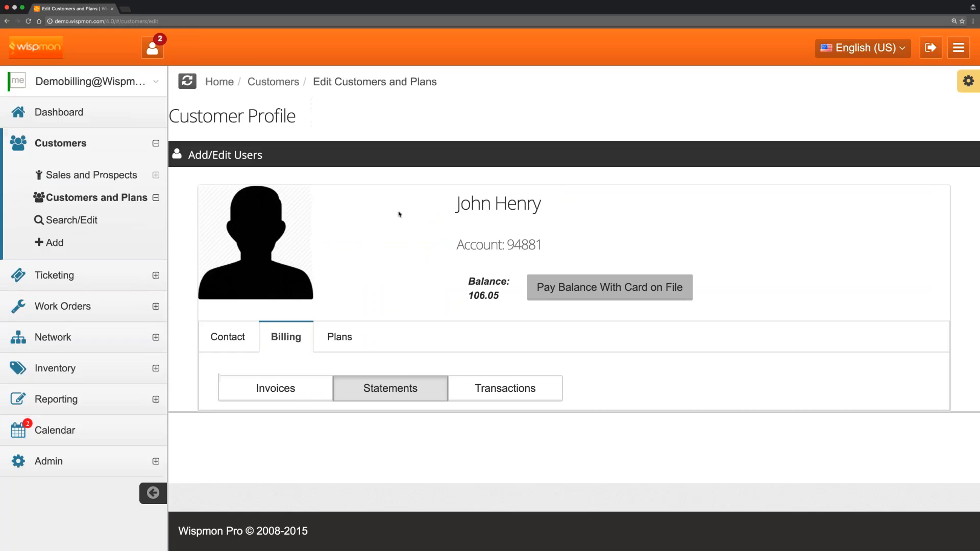
{"action": "scroll", "coordinate": [399, 234], "scroll_direction": "down", "scroll_amount": 6}
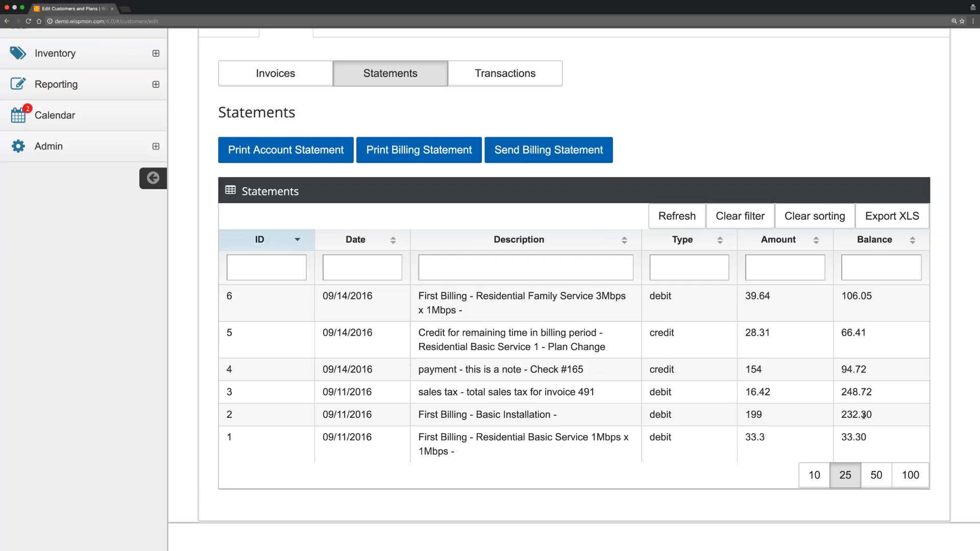
{"action": "left_click", "coordinate": [687, 268]}
{"action": "type", "text": "cre"}
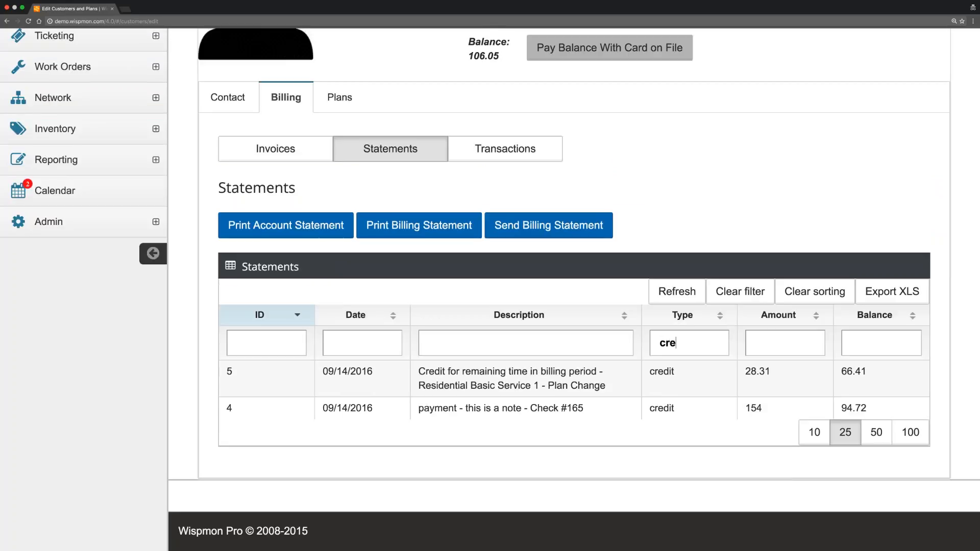
{"action": "key", "text": "BackSpace"}
{"action": "key", "text": "BackSpace"}
{"action": "key", "text": "BackSpace"}
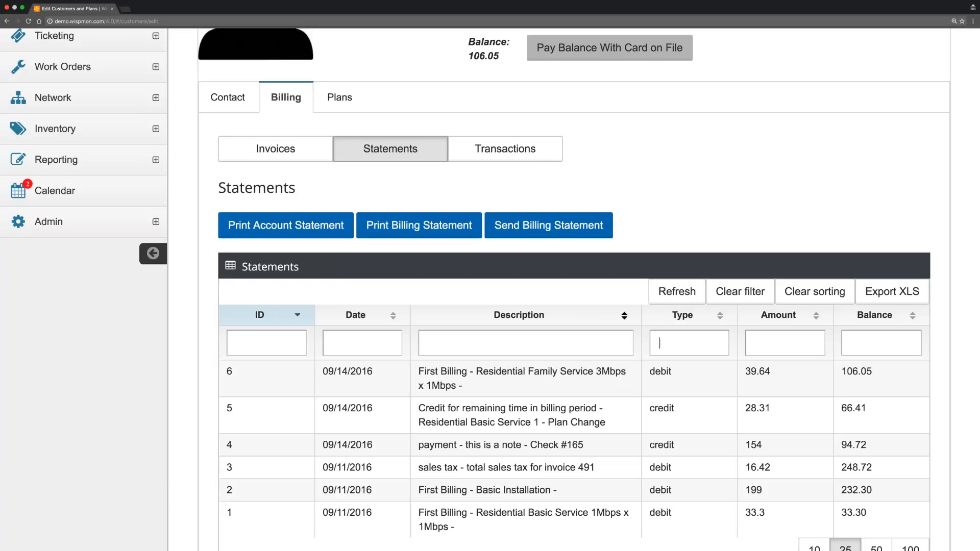
{"action": "left_click", "coordinate": [499, 150]}
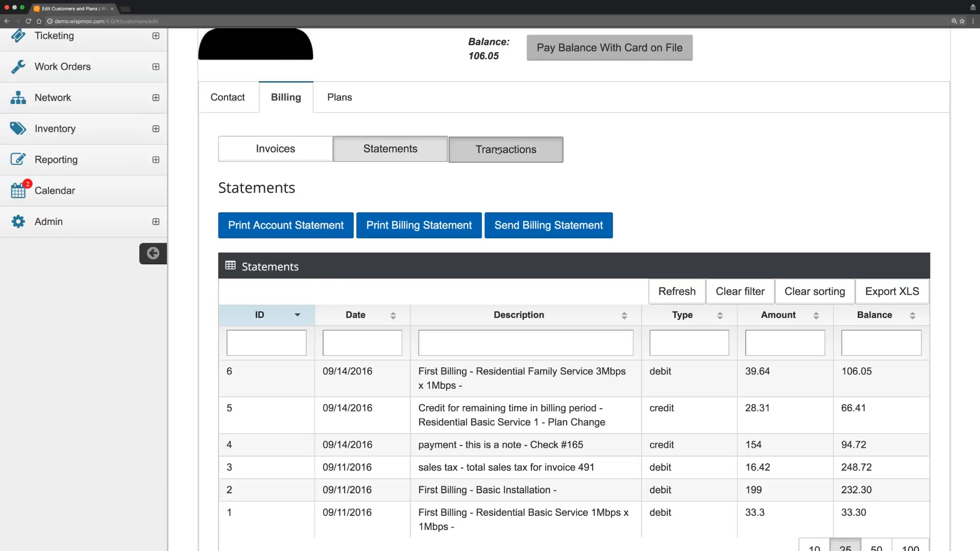
{"action": "scroll", "coordinate": [460, 193], "scroll_direction": "down", "scroll_amount": 3}
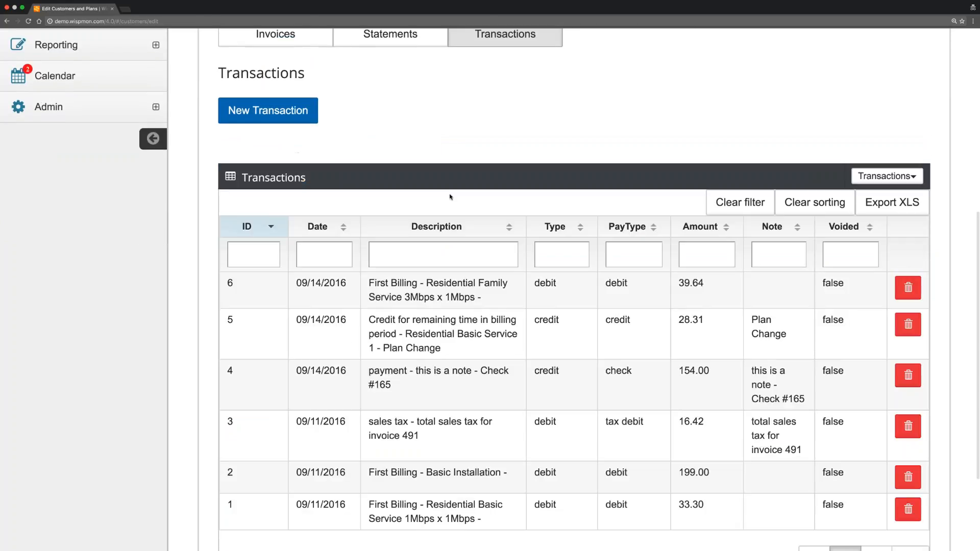
{"action": "left_click", "coordinate": [270, 113]}
{"action": "left_click", "coordinate": [289, 158]}
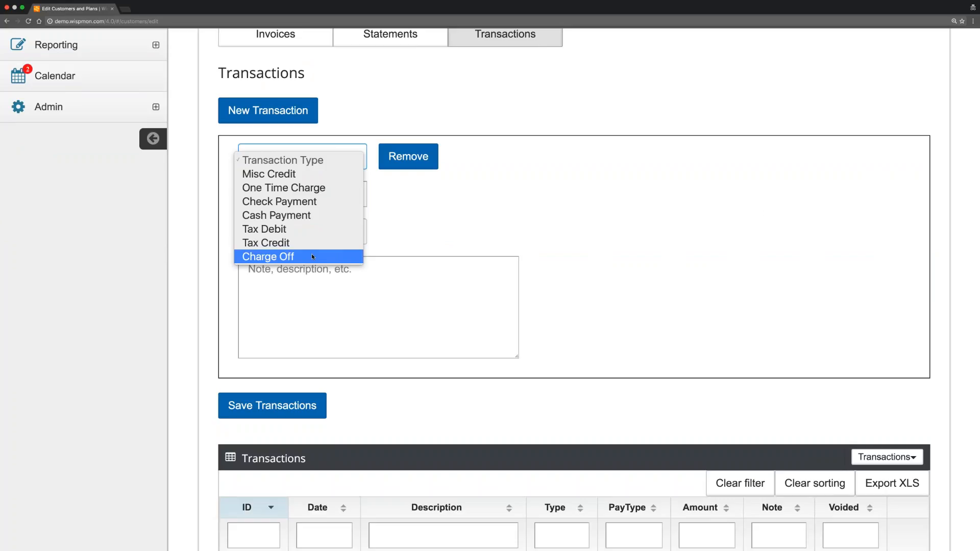
{"action": "left_click", "coordinate": [507, 199]}
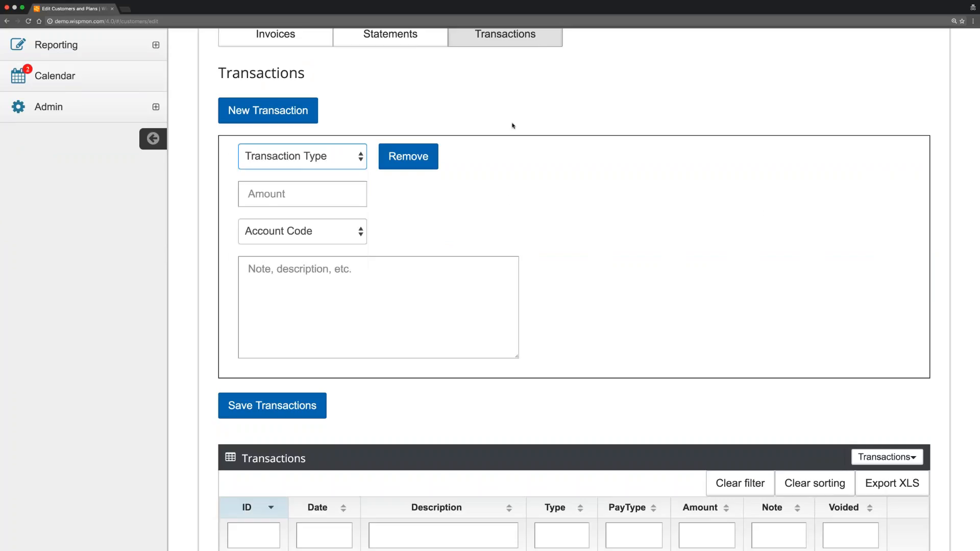
{"action": "scroll", "coordinate": [507, 151], "scroll_direction": "up", "scroll_amount": 1}
{"action": "scroll", "coordinate": [534, 179], "scroll_direction": "up", "scroll_amount": 2}
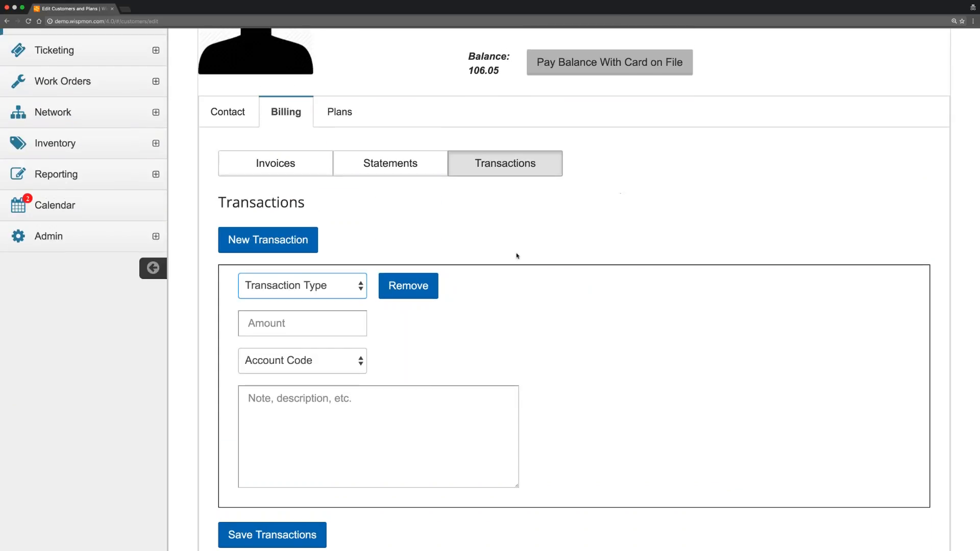
{"action": "left_click", "coordinate": [413, 286]}
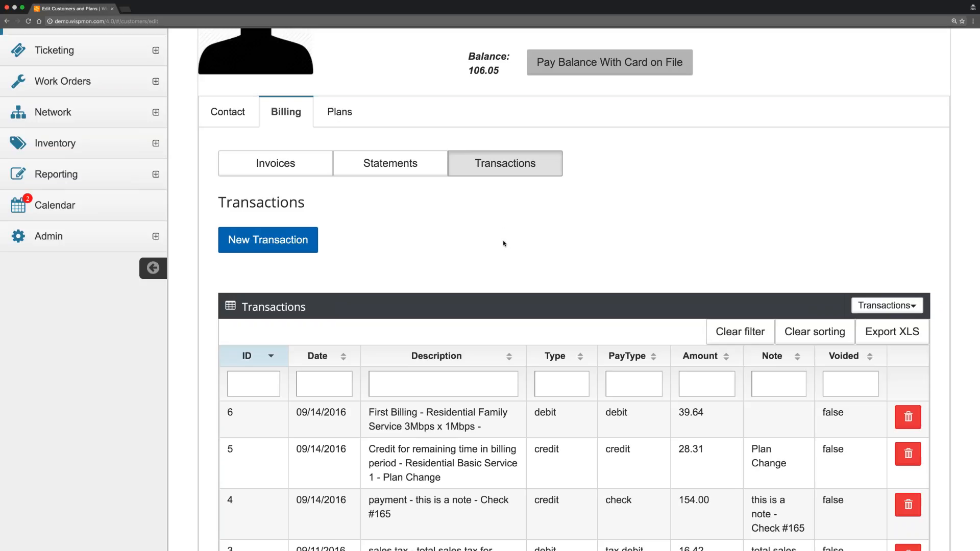
{"action": "scroll", "coordinate": [504, 244], "scroll_direction": "down", "scroll_amount": 2}
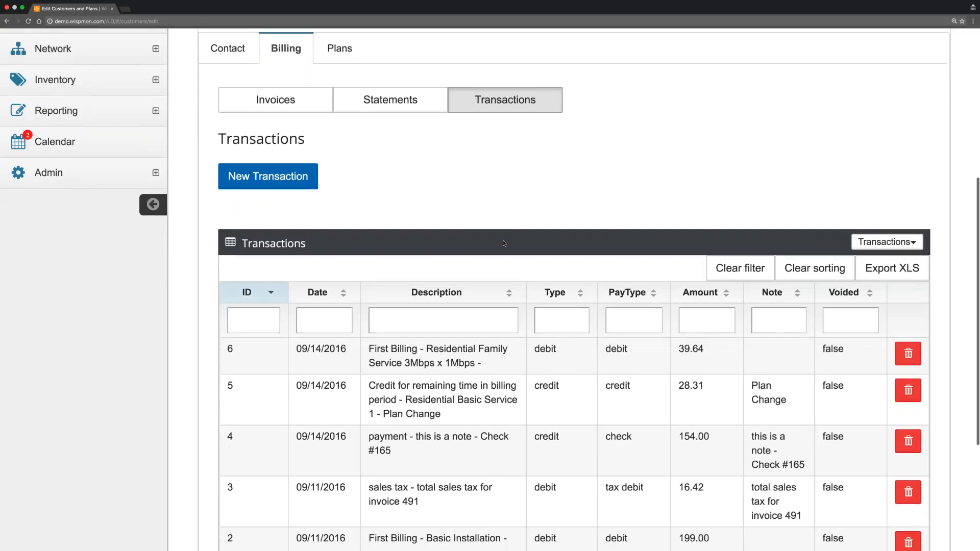
{"action": "scroll", "coordinate": [504, 243], "scroll_direction": "up", "scroll_amount": 3}
{"action": "scroll", "coordinate": [504, 243], "scroll_direction": "up", "scroll_amount": 3}
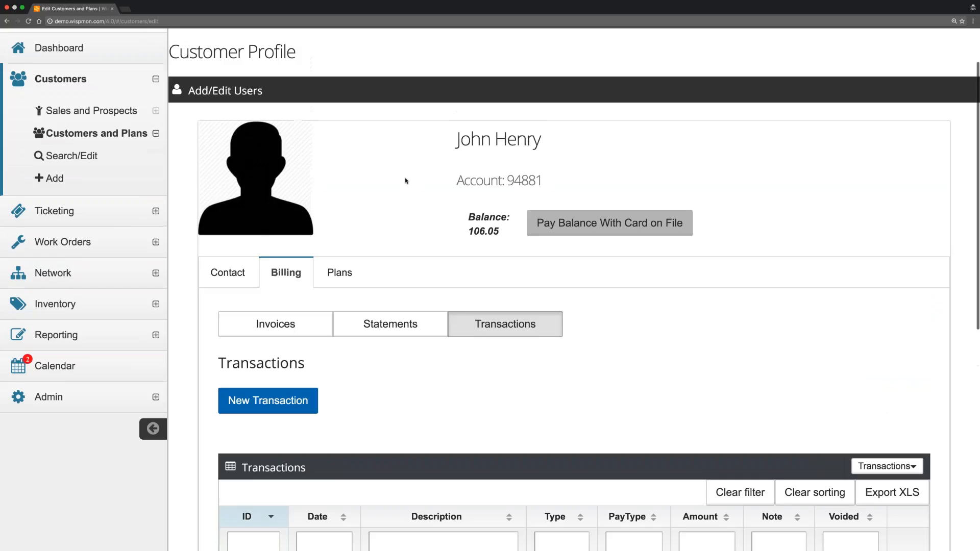
Find the customer with 'h' in the Last filter and review Contact details, including Invoice Day 20 and Charge Day 1.
{"action": "left_click", "coordinate": [73, 196]}
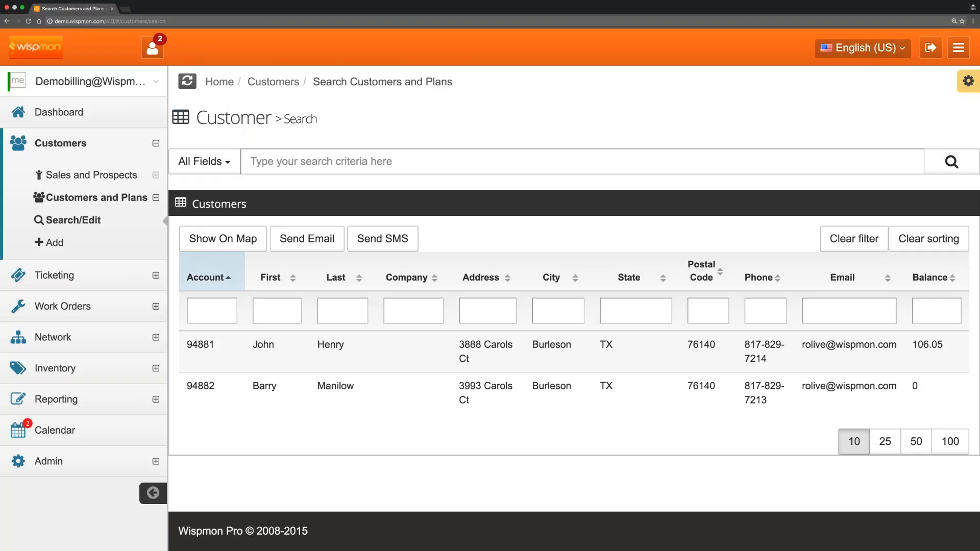
{"action": "type", "text": "h"}
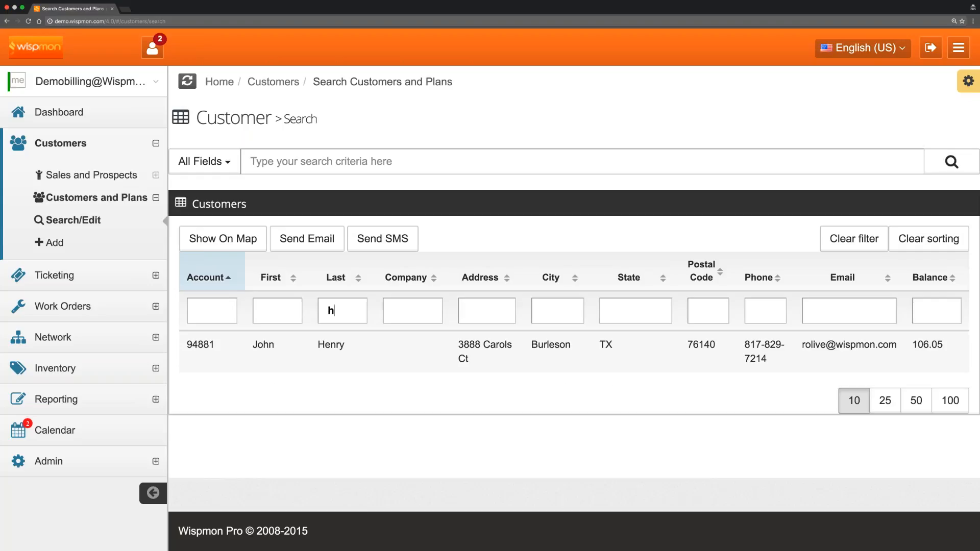
{"action": "left_click", "coordinate": [319, 334]}
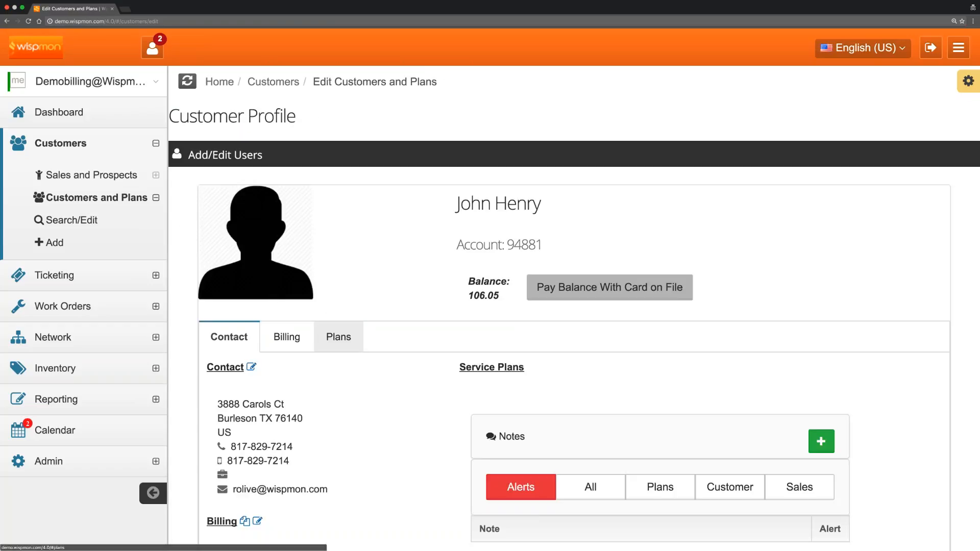
{"action": "scroll", "coordinate": [344, 305], "scroll_direction": "down", "scroll_amount": 4}
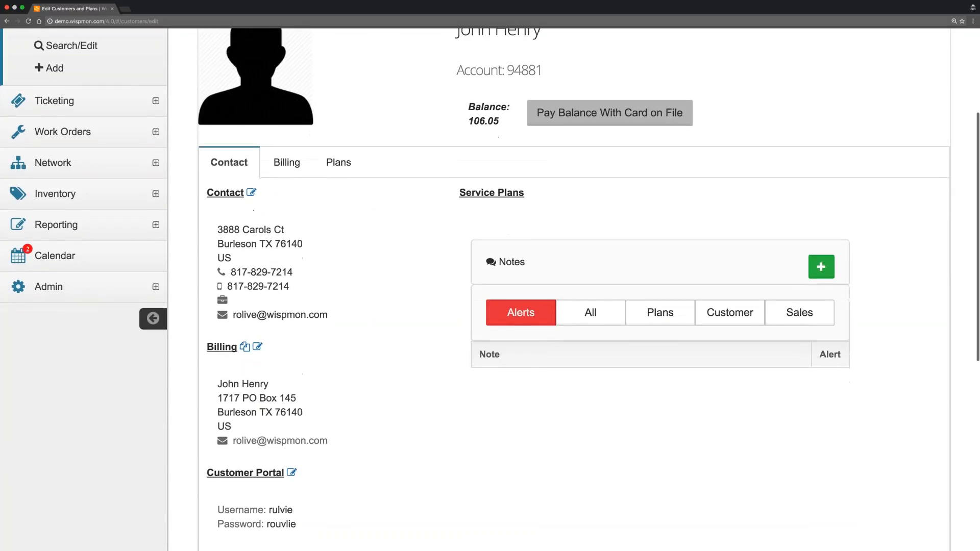
{"action": "scroll", "coordinate": [382, 355], "scroll_direction": "down", "scroll_amount": 3}
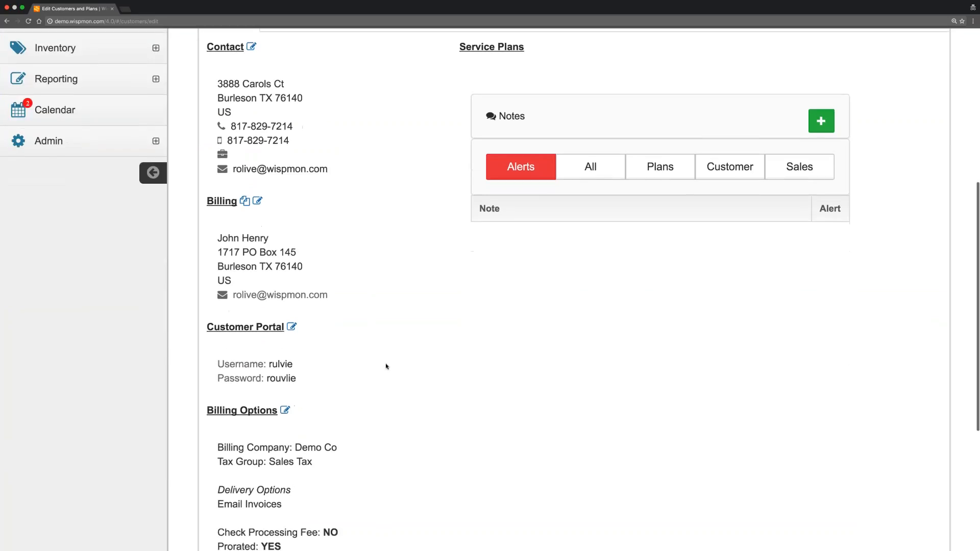
{"action": "scroll", "coordinate": [386, 366], "scroll_direction": "down", "scroll_amount": 3}
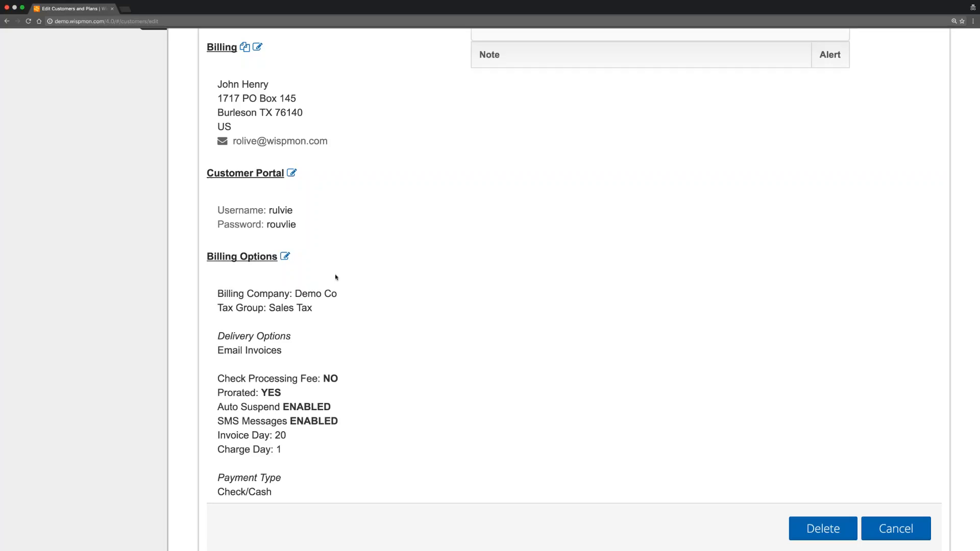
{"action": "scroll", "coordinate": [337, 273], "scroll_direction": "down", "scroll_amount": 3}
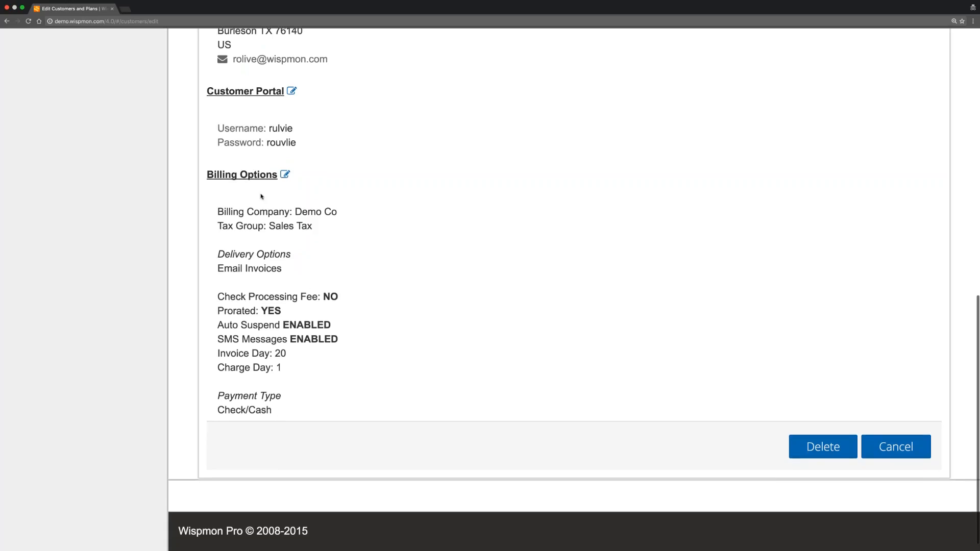
{"action": "scroll", "coordinate": [261, 196], "scroll_direction": "up", "scroll_amount": 6}
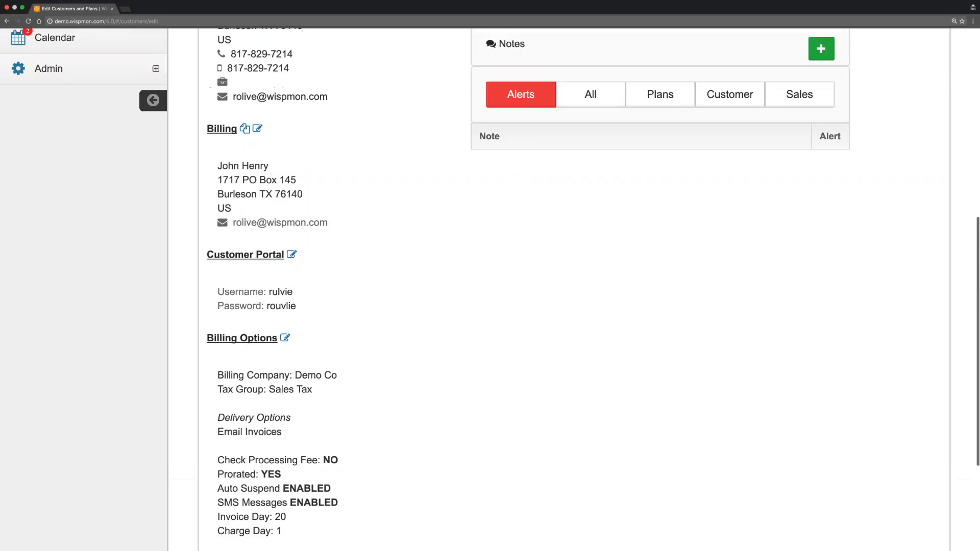
{"action": "scroll", "coordinate": [371, 225], "scroll_direction": "up", "scroll_amount": 2}
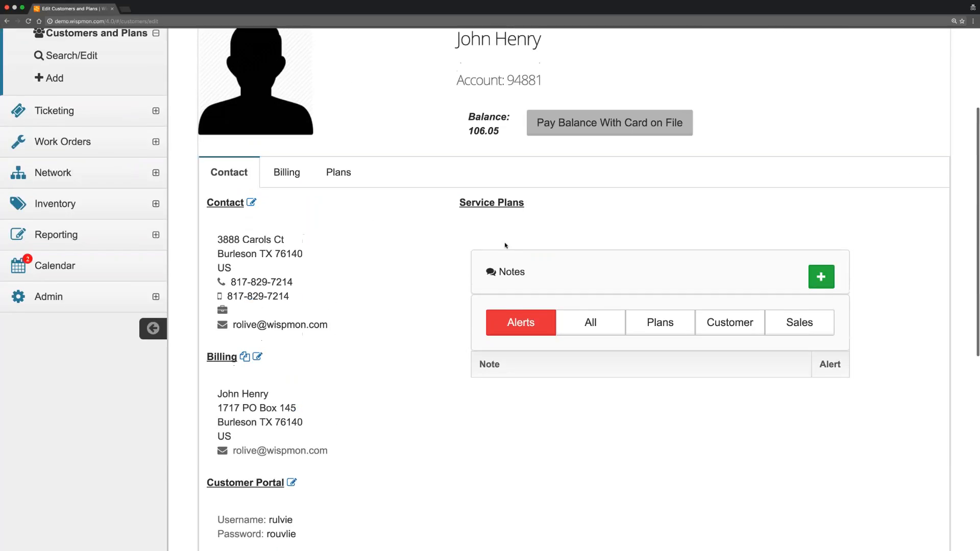
Cycle the Notes filter through All, Plans and Customer, ending on Sales with two 09/11/2016 notes.
{"action": "left_click", "coordinate": [604, 322]}
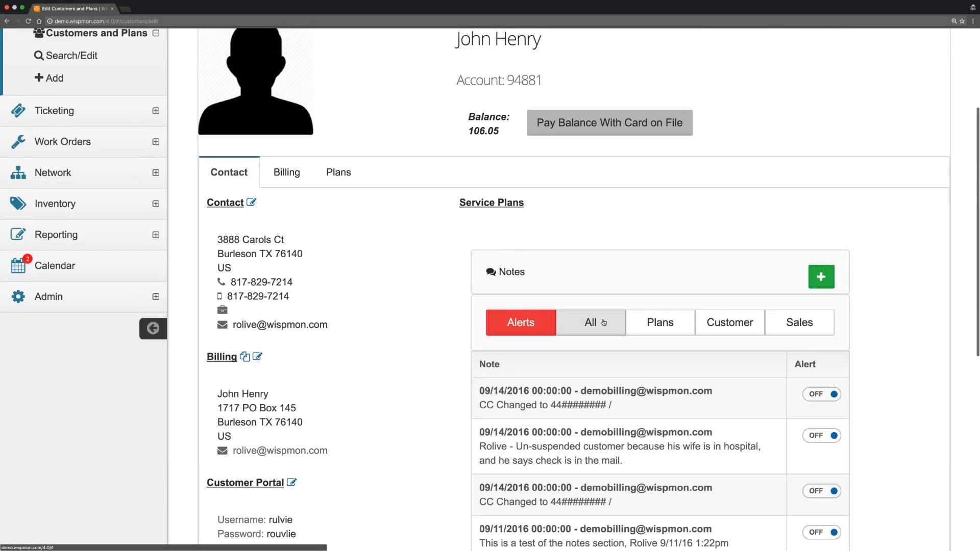
{"action": "left_click", "coordinate": [660, 323]}
{"action": "left_click", "coordinate": [717, 323]}
{"action": "left_click", "coordinate": [789, 323]}
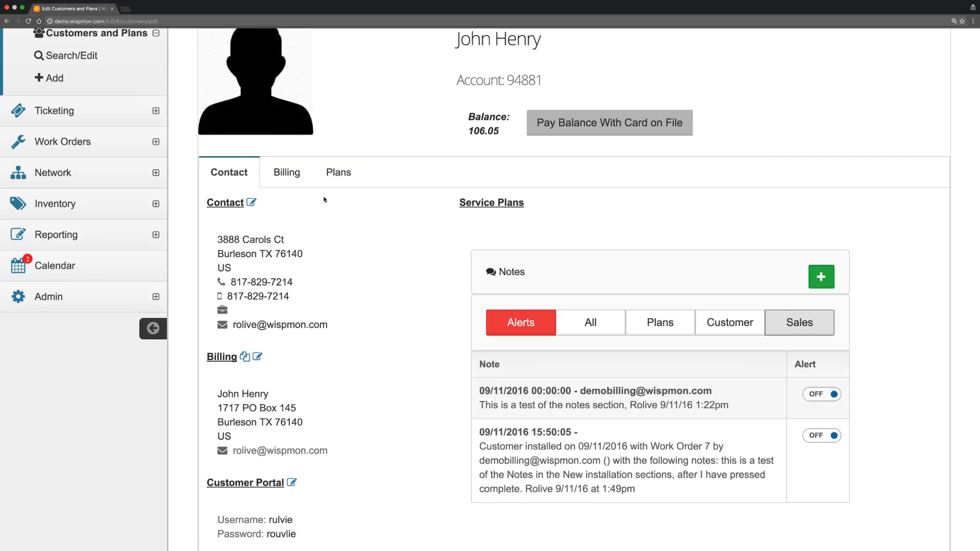
{"action": "scroll", "coordinate": [232, 210], "scroll_direction": "up", "scroll_amount": 1}
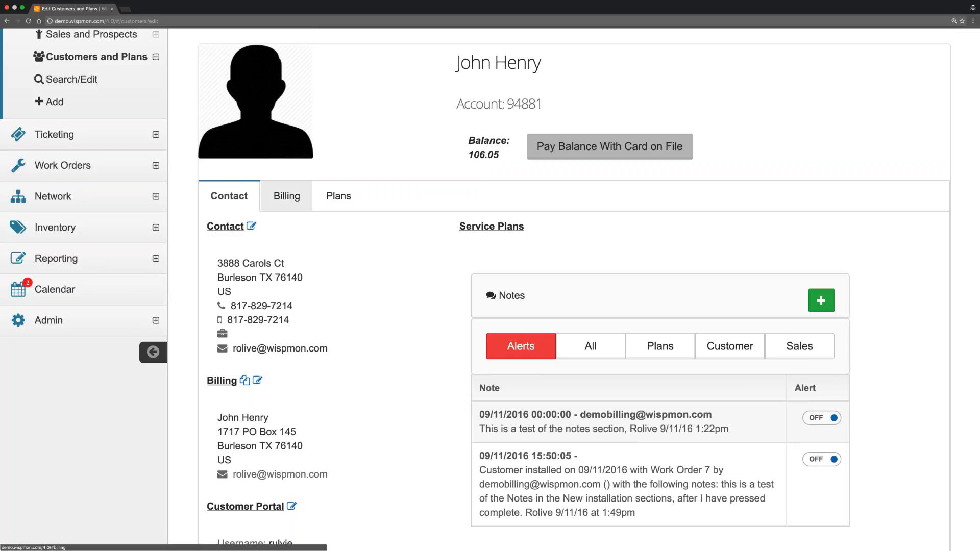
Load invoice 492's single 39.64 First Billing line for Residential Family Service 3Mbps x 1Mbps.
{"action": "left_click", "coordinate": [286, 196]}
{"action": "scroll", "coordinate": [490, 289], "scroll_direction": "down", "scroll_amount": 2}
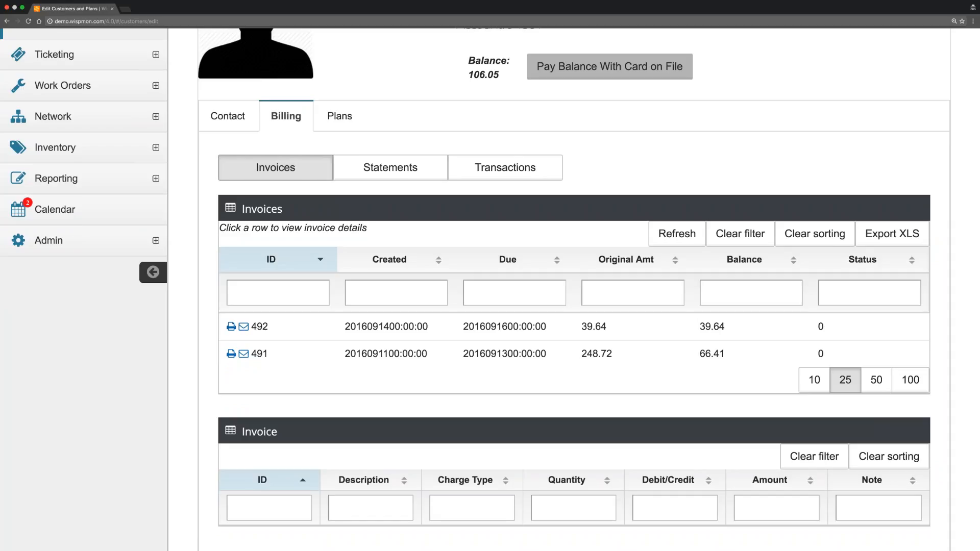
{"action": "scroll", "coordinate": [232, 327], "scroll_direction": "down", "scroll_amount": 1}
{"action": "scroll", "coordinate": [490, 286], "scroll_direction": "down", "scroll_amount": 1}
{"action": "left_click", "coordinate": [394, 264]}
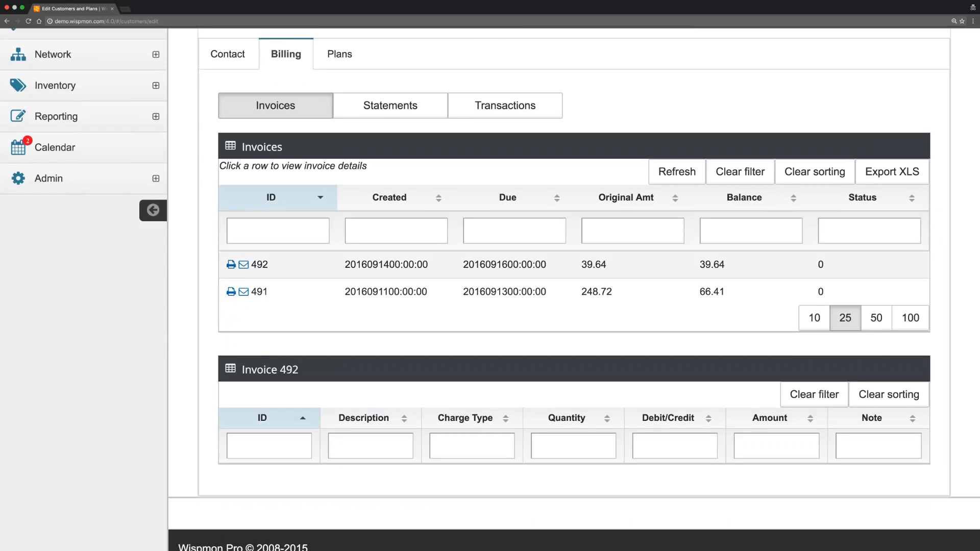
{"action": "scroll", "coordinate": [490, 286], "scroll_direction": "down", "scroll_amount": 1}
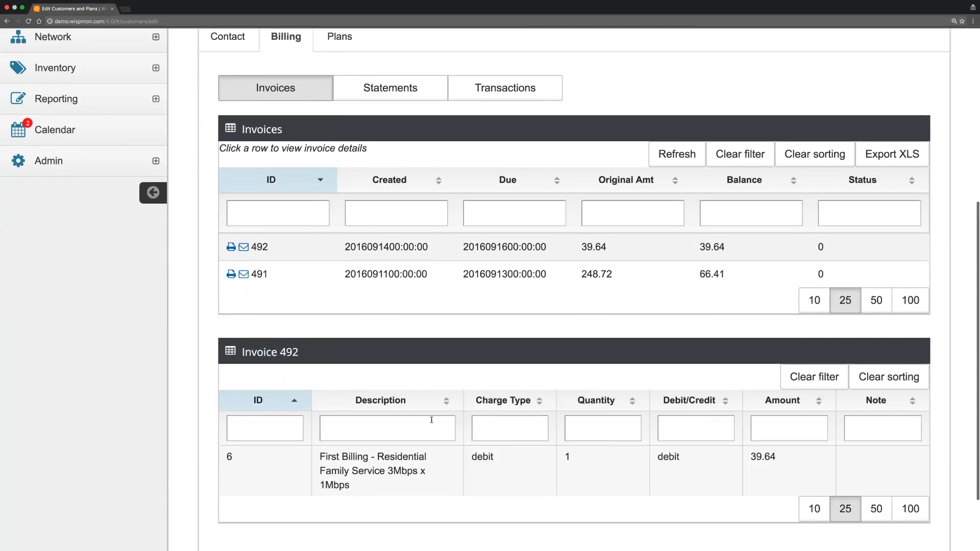
{"action": "scroll", "coordinate": [432, 419], "scroll_direction": "down", "scroll_amount": 2}
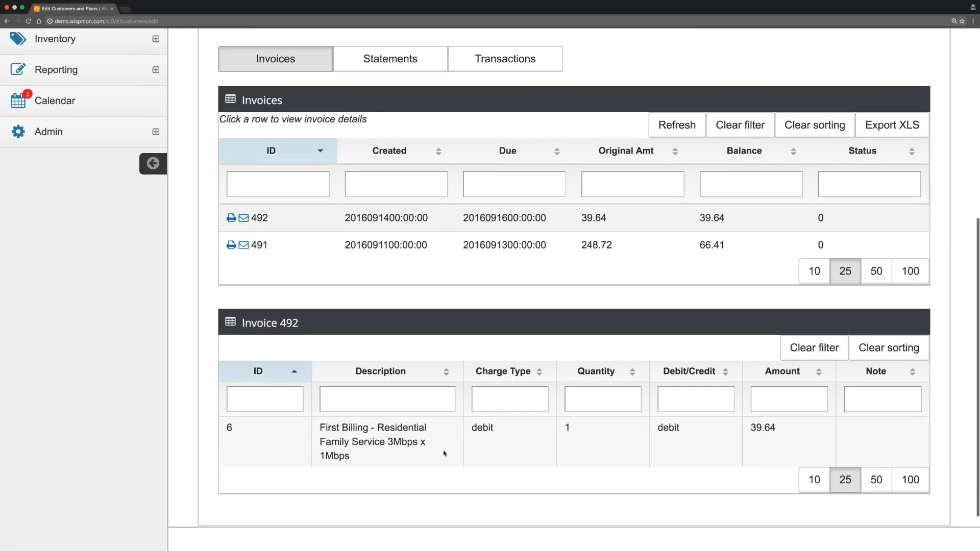
{"action": "scroll", "coordinate": [442, 309], "scroll_direction": "up", "scroll_amount": 3}
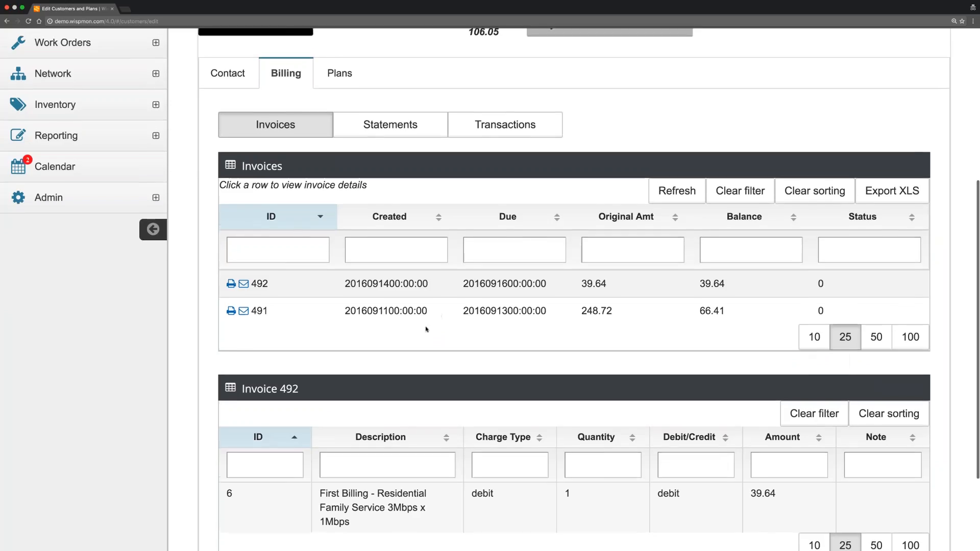
{"action": "scroll", "coordinate": [426, 330], "scroll_direction": "up", "scroll_amount": 3}
Review all six billing statements, ending with a 39.64 debit and a 106.05 balance.
{"action": "left_click", "coordinate": [390, 185]}
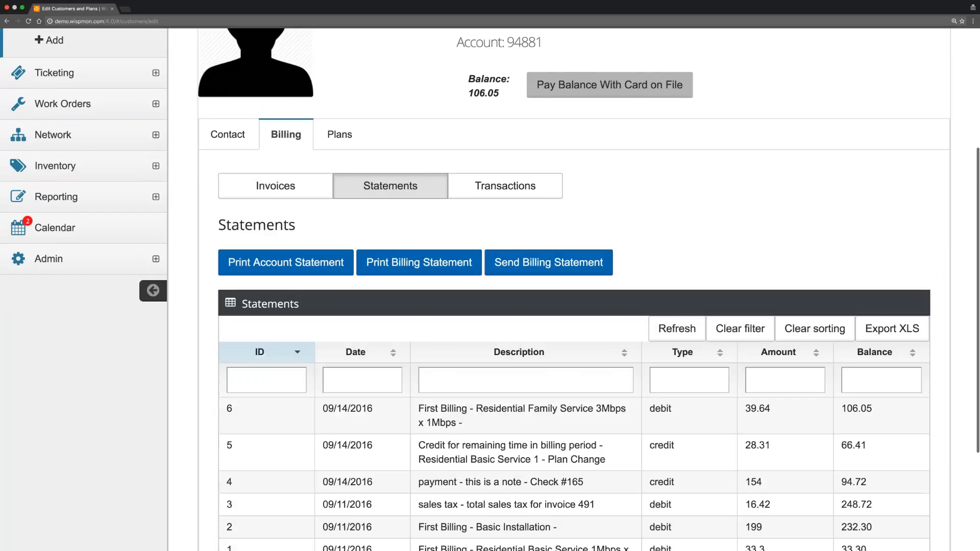
{"action": "scroll", "coordinate": [574, 288], "scroll_direction": "down", "scroll_amount": 7}
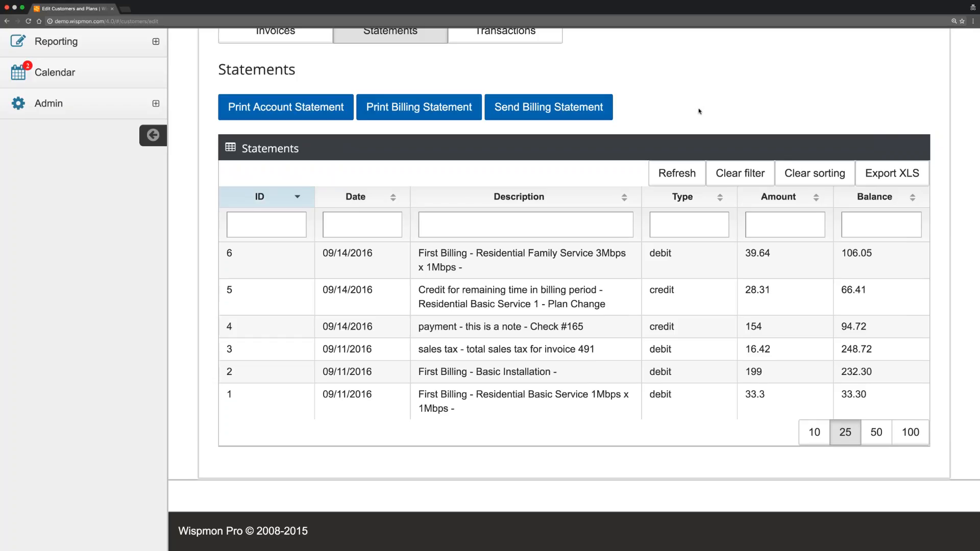
{"action": "scroll", "coordinate": [699, 112], "scroll_direction": "up", "scroll_amount": 5}
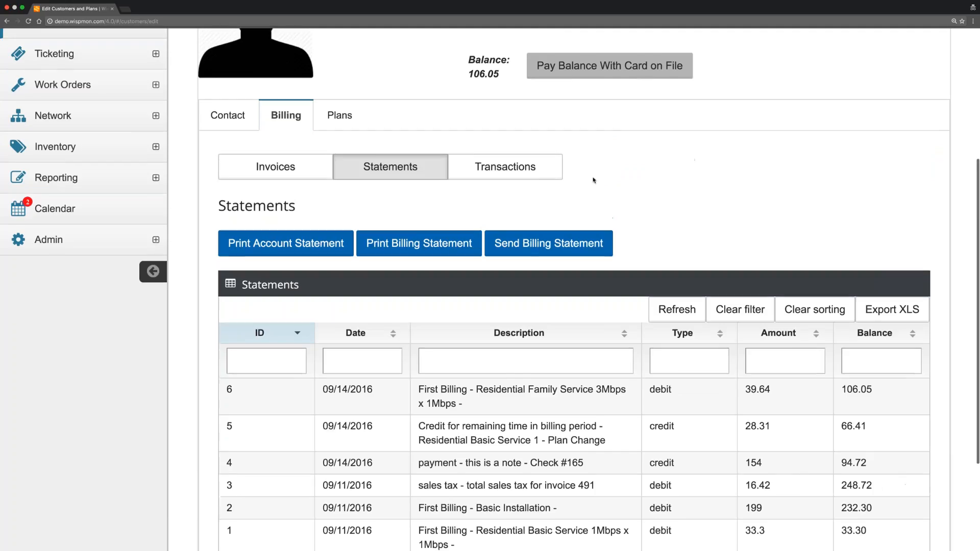
List the customer's transactions sorted by ID in ascending order, 1 to 6.
{"action": "left_click", "coordinate": [505, 169]}
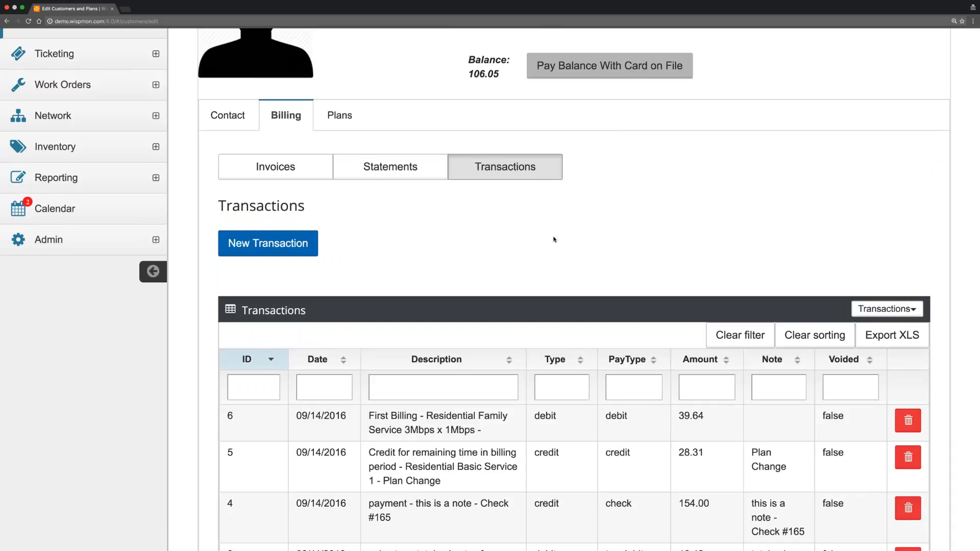
{"action": "scroll", "coordinate": [555, 238], "scroll_direction": "down", "scroll_amount": 7}
{"action": "scroll", "coordinate": [555, 239], "scroll_direction": "down", "scroll_amount": 2}
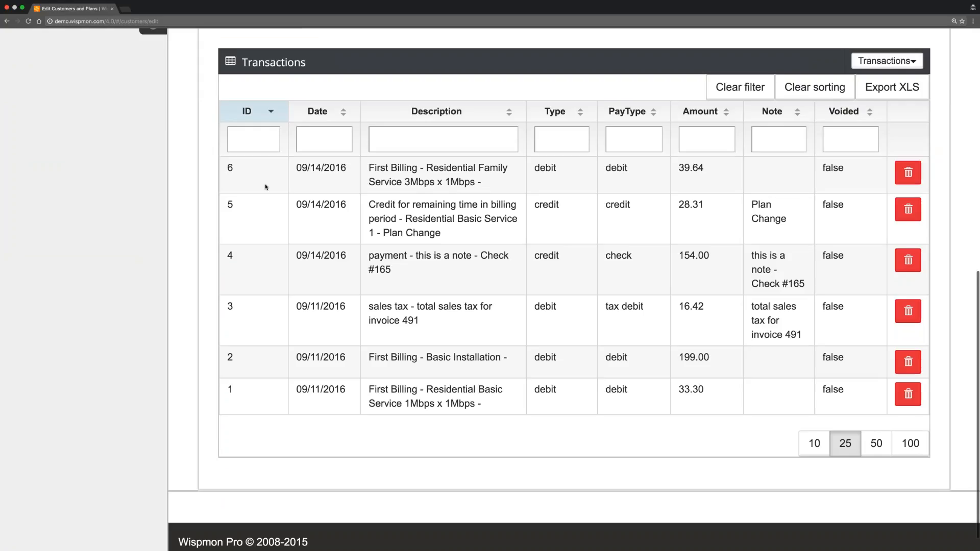
{"action": "left_click", "coordinate": [271, 112]}
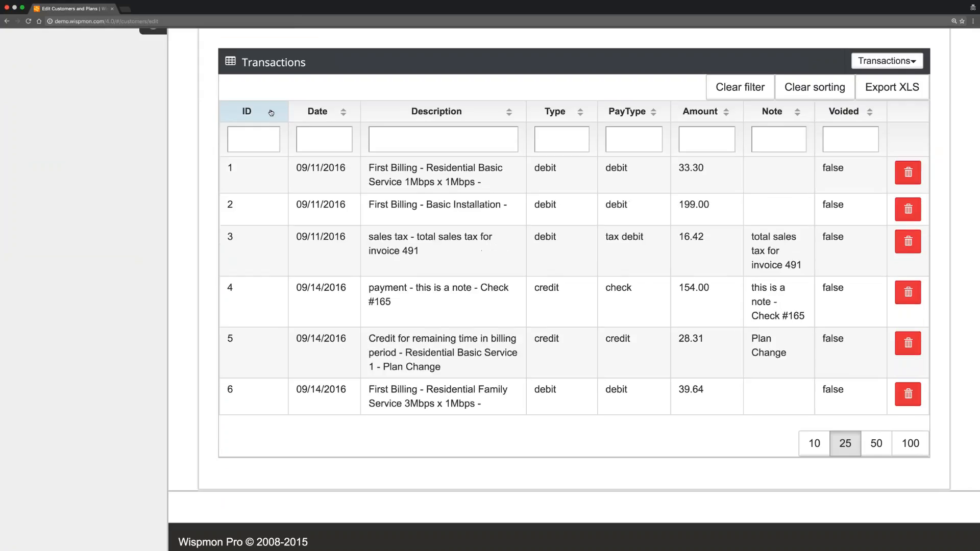
Filter transactions by ID 3, clear the filter again, and begin a new transaction.
{"action": "left_click", "coordinate": [247, 140]}
{"action": "type", "text": "3"}
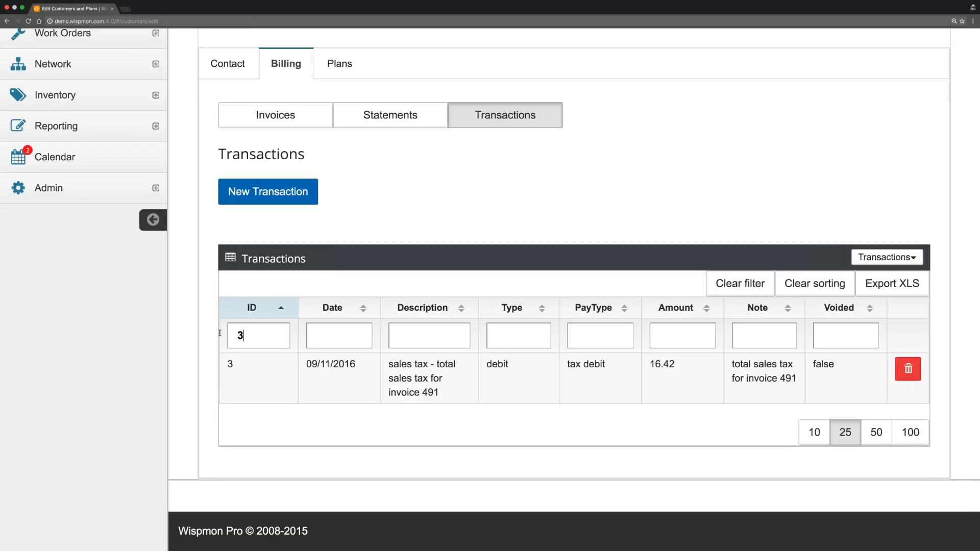
{"action": "left_click_drag", "start_coordinate": [248, 336], "coordinate": [219, 333]}
{"action": "key", "text": "BackSpace"}
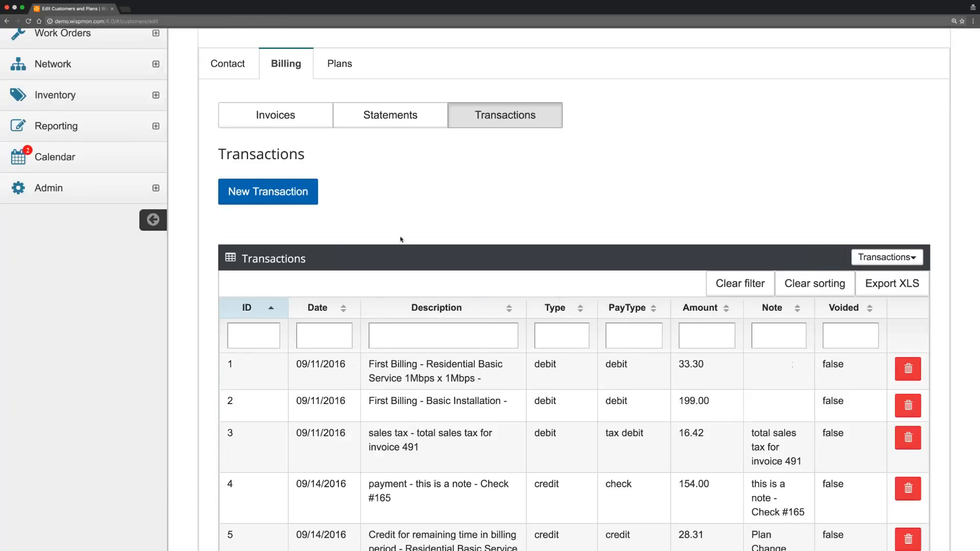
{"action": "scroll", "coordinate": [401, 241], "scroll_direction": "down", "scroll_amount": 3}
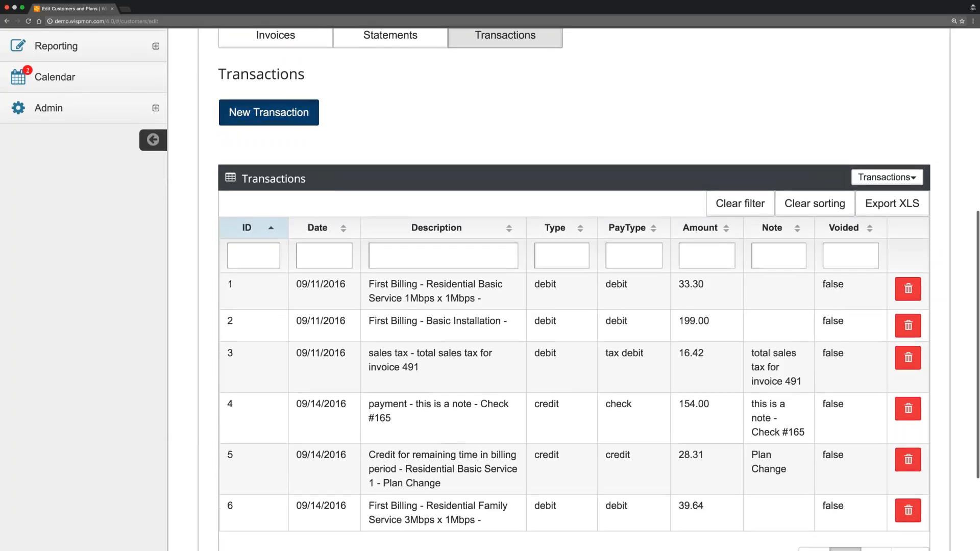
{"action": "left_click", "coordinate": [301, 115]}
{"action": "left_click", "coordinate": [307, 157]}
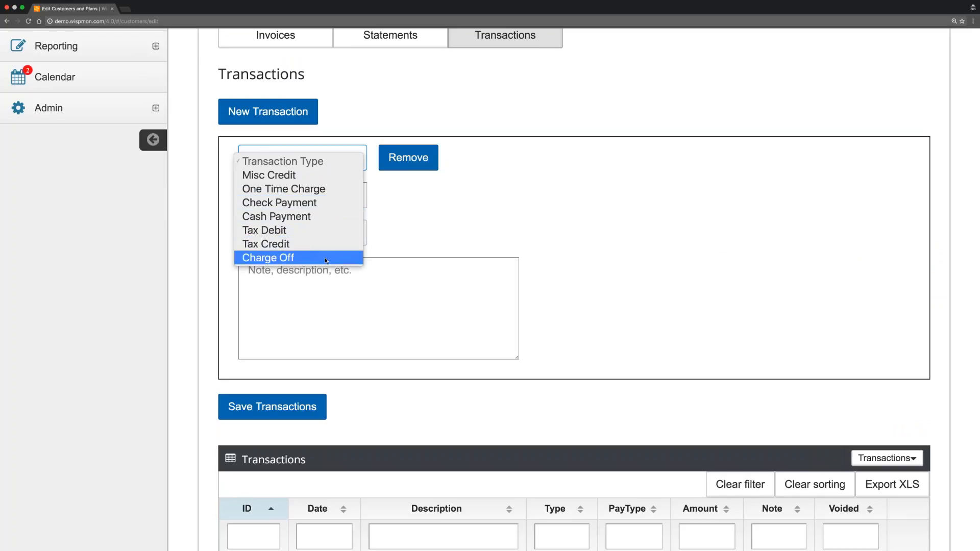
{"action": "left_click", "coordinate": [460, 218]}
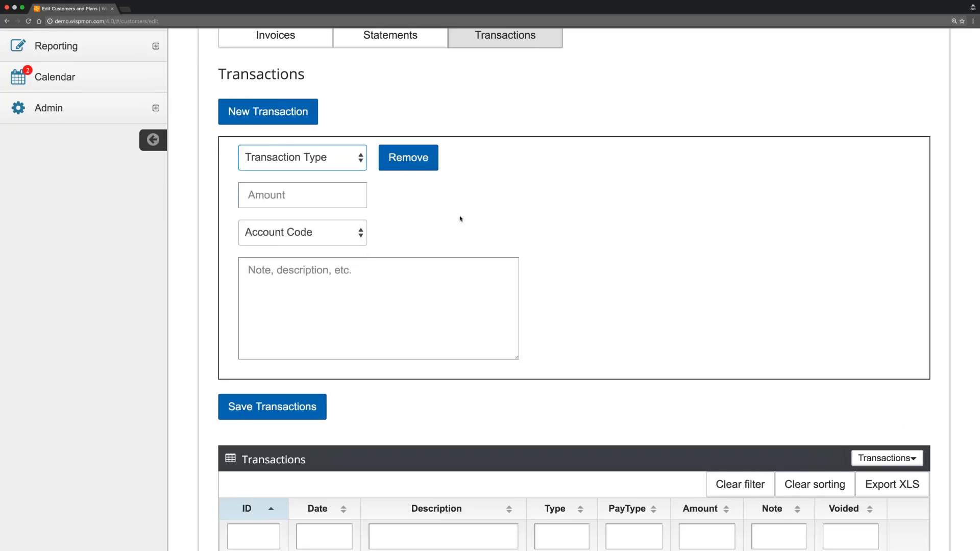
{"action": "scroll", "coordinate": [460, 219], "scroll_direction": "up", "scroll_amount": 5}
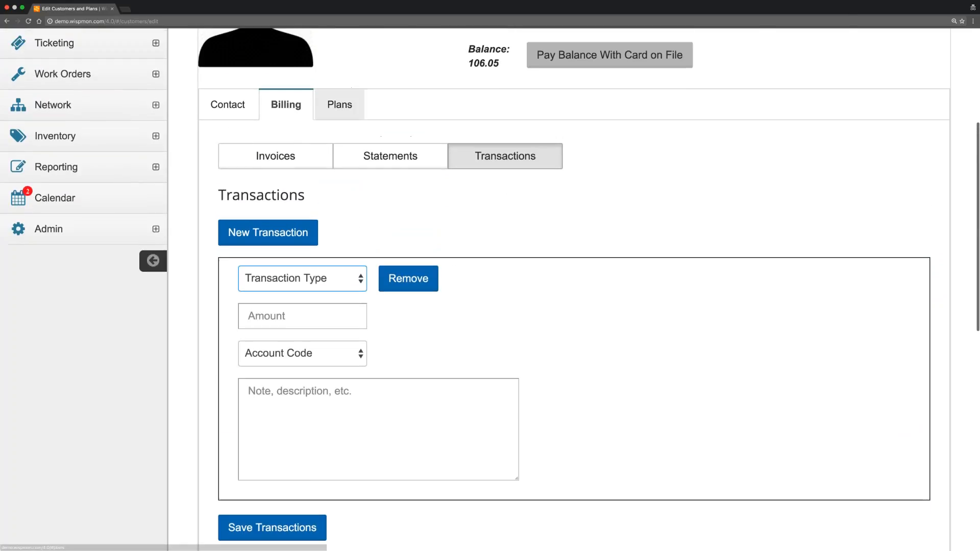
Review the service plans: Residential Family Service 3 active and Basic Installation closed, both started 09/11/2016.
{"action": "left_click", "coordinate": [340, 104]}
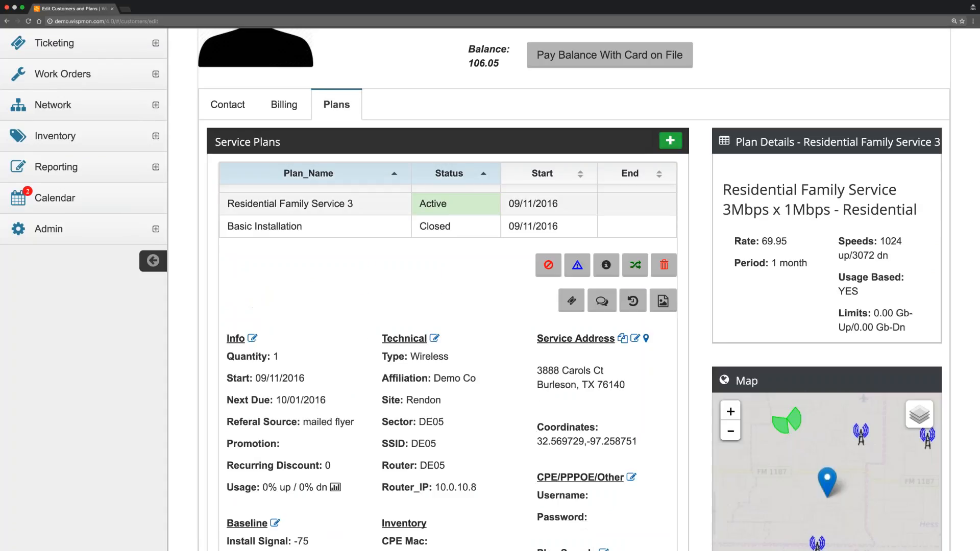
{"action": "scroll", "coordinate": [388, 270], "scroll_direction": "down", "scroll_amount": 3}
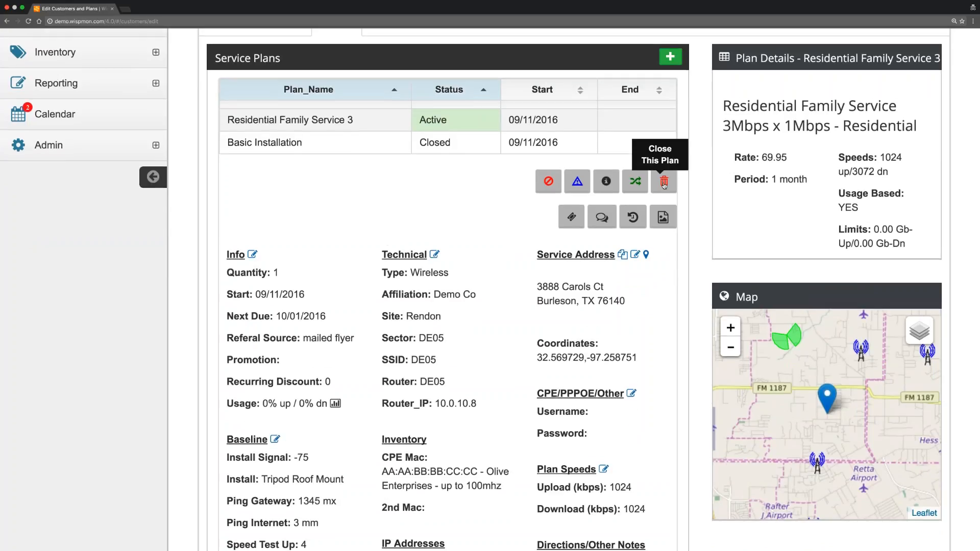
{"action": "scroll", "coordinate": [359, 228], "scroll_direction": "up", "scroll_amount": 2}
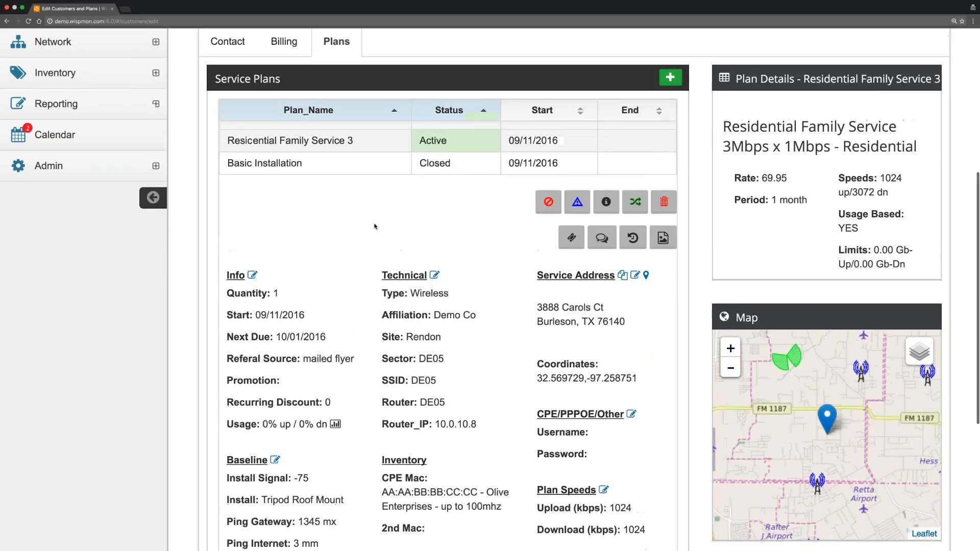
{"action": "scroll", "coordinate": [359, 229], "scroll_direction": "up", "scroll_amount": 4}
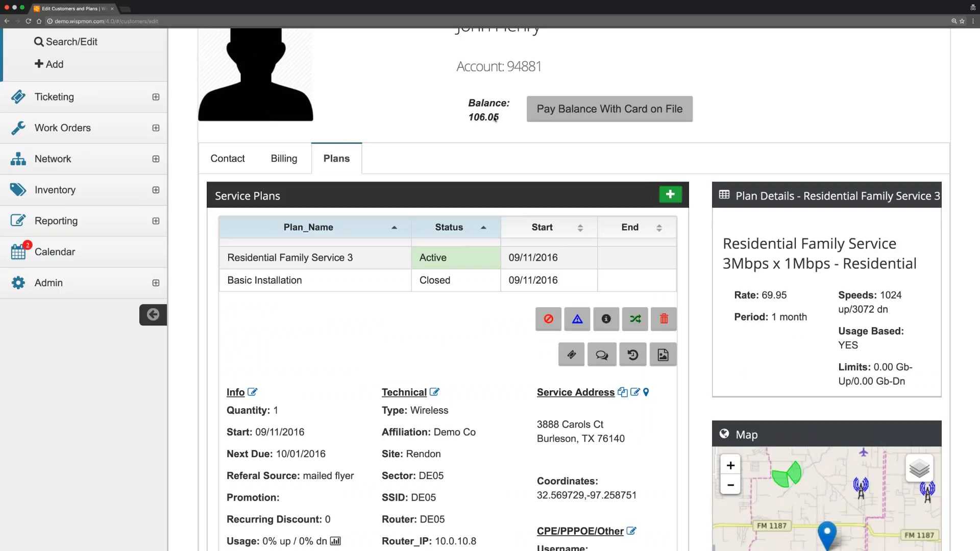
On Billing Transactions, add a second blank transaction entry, viewing the type list without choosing a type.
{"action": "left_click", "coordinate": [289, 163]}
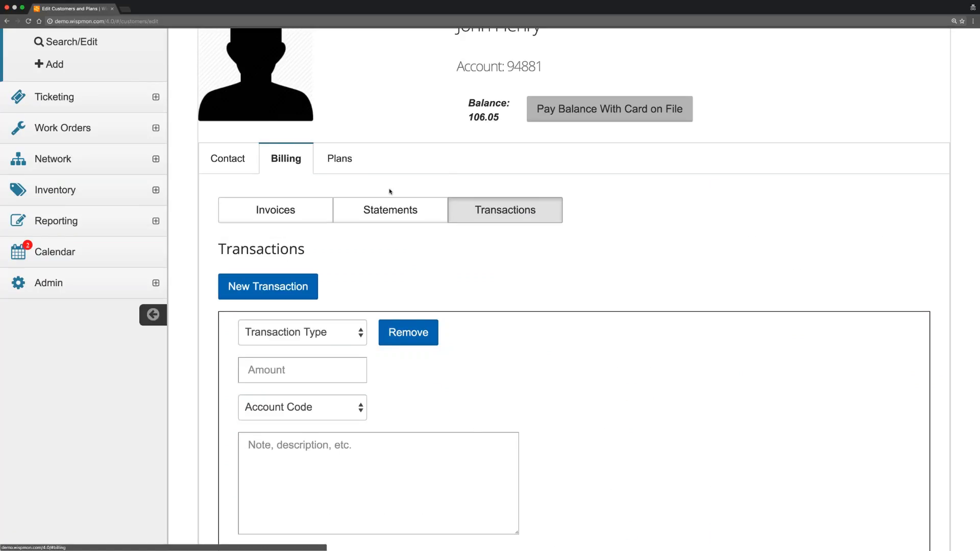
{"action": "scroll", "coordinate": [383, 184], "scroll_direction": "down", "scroll_amount": 2}
{"action": "left_click", "coordinate": [268, 201]}
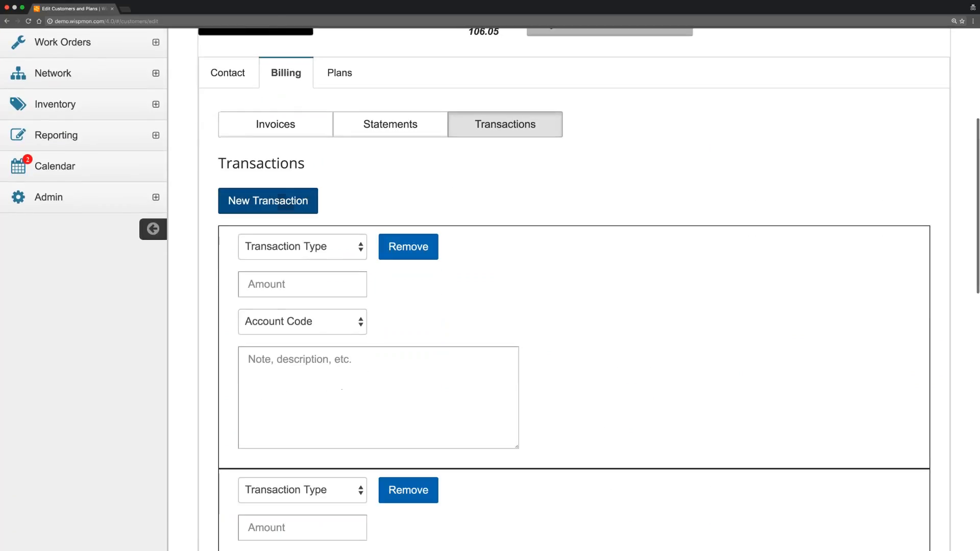
{"action": "left_click", "coordinate": [291, 257]}
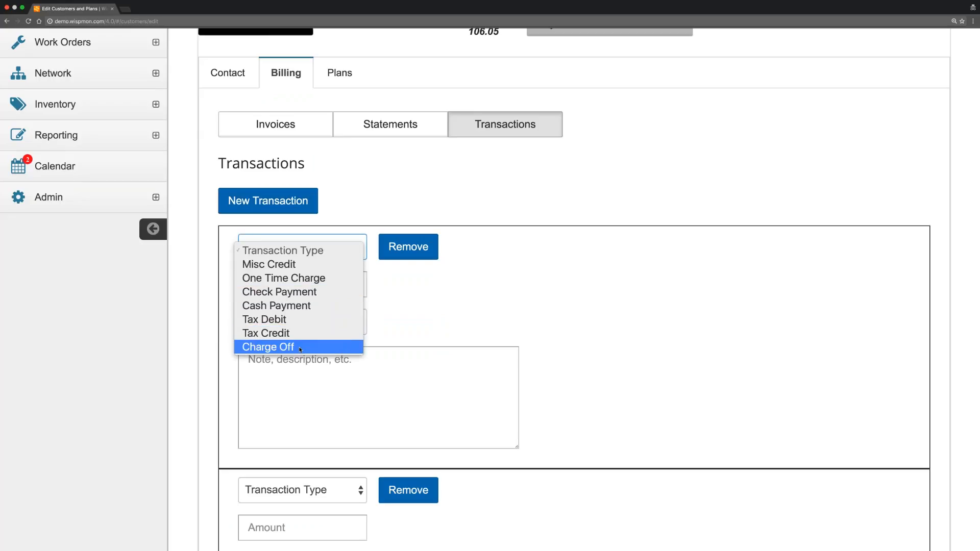
{"action": "left_click", "coordinate": [450, 201]}
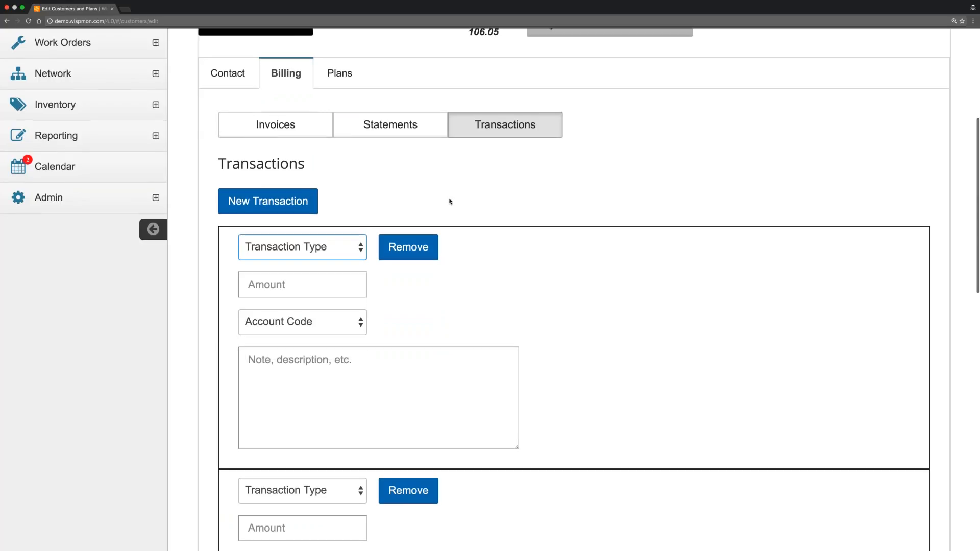
{"action": "scroll", "coordinate": [450, 201], "scroll_direction": "up", "scroll_amount": 5}
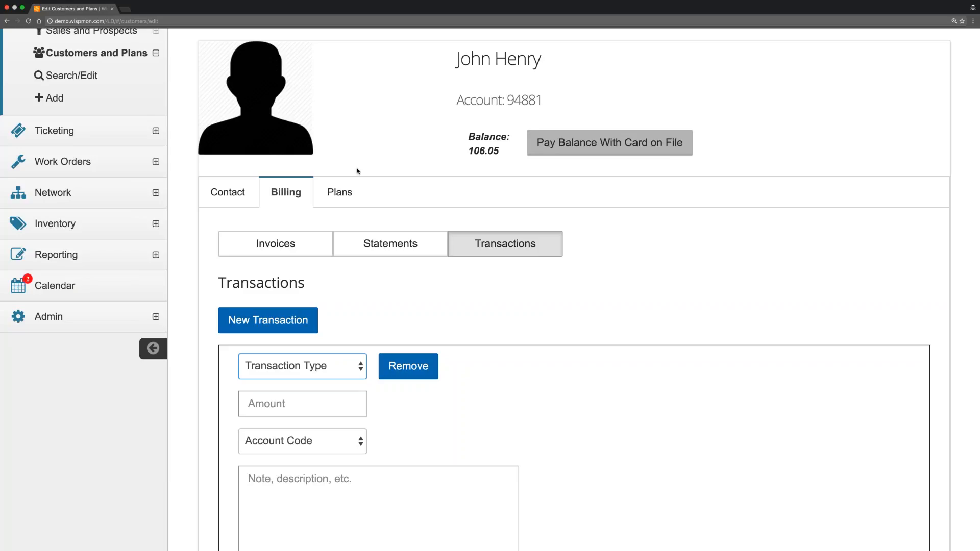
Review the Contact tab's addresses, notes, portal login and billing options, with the balance still 106.05.
{"action": "left_click", "coordinate": [227, 192]}
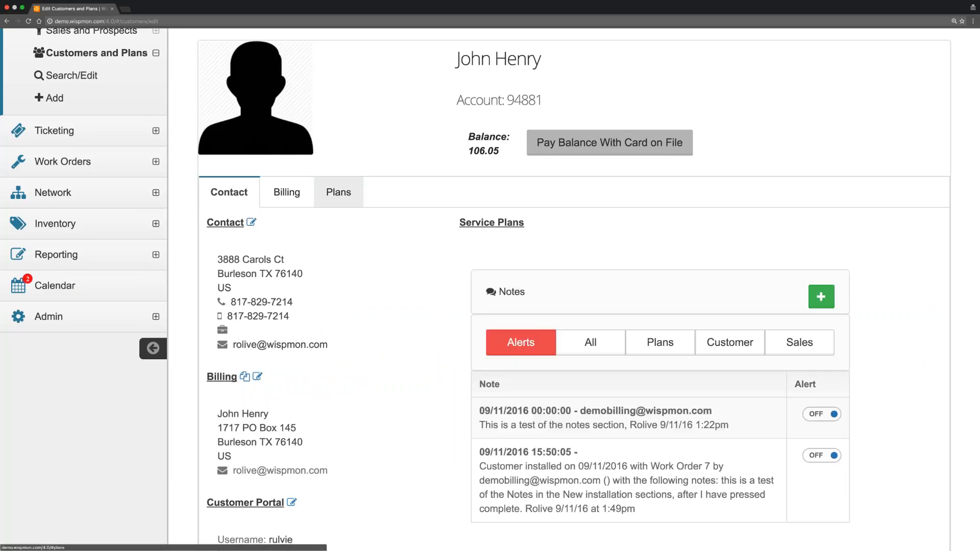
{"action": "scroll", "coordinate": [574, 290], "scroll_direction": "down", "scroll_amount": 8}
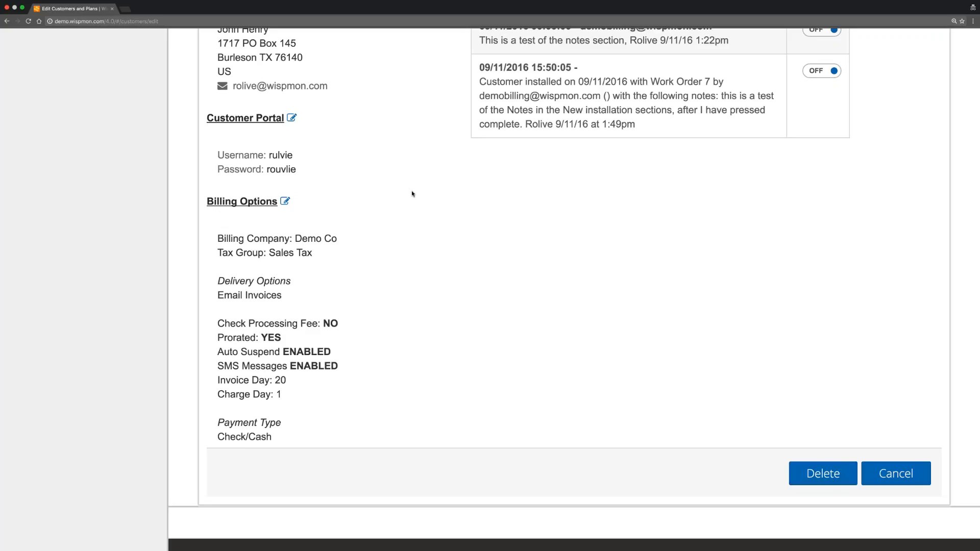
{"action": "scroll", "coordinate": [412, 193], "scroll_direction": "up", "scroll_amount": 5}
Scroll through the Customer Profile, then take the Wispmon Pro browser out of full-screen mode.
{"action": "scroll", "coordinate": [413, 193], "scroll_direction": "up", "scroll_amount": 7}
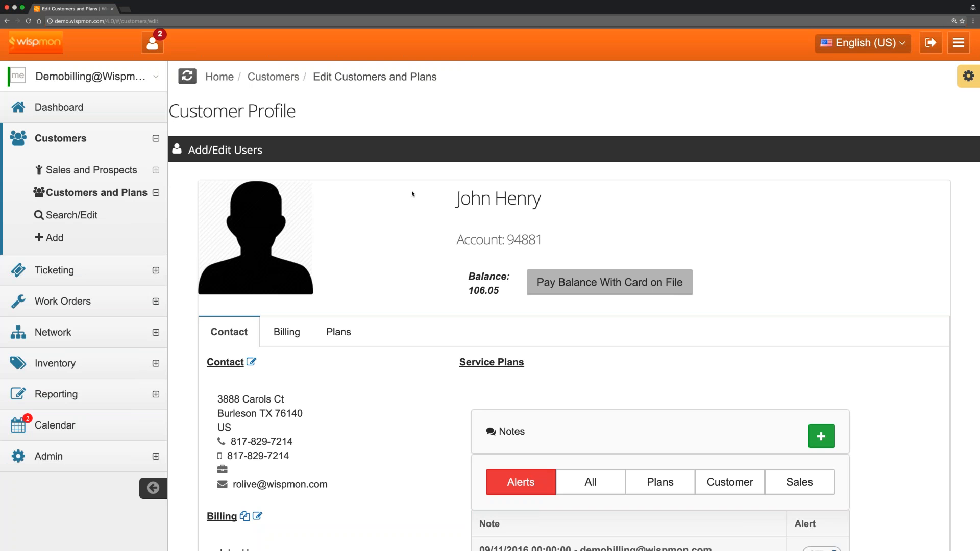
{"action": "scroll", "coordinate": [398, 345], "scroll_direction": "down", "scroll_amount": 3}
{"action": "scroll", "coordinate": [397, 346], "scroll_direction": "down", "scroll_amount": 6}
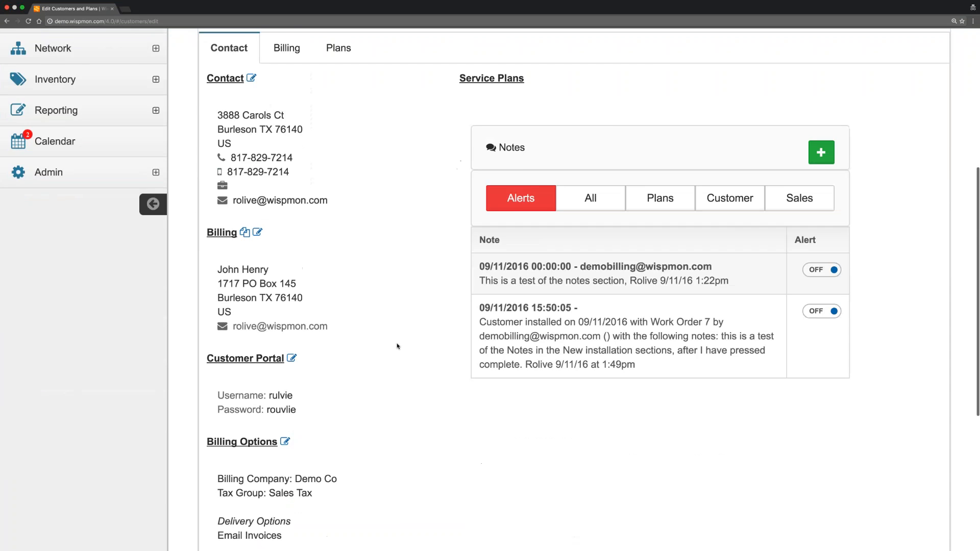
{"action": "scroll", "coordinate": [398, 346], "scroll_direction": "up", "scroll_amount": 10}
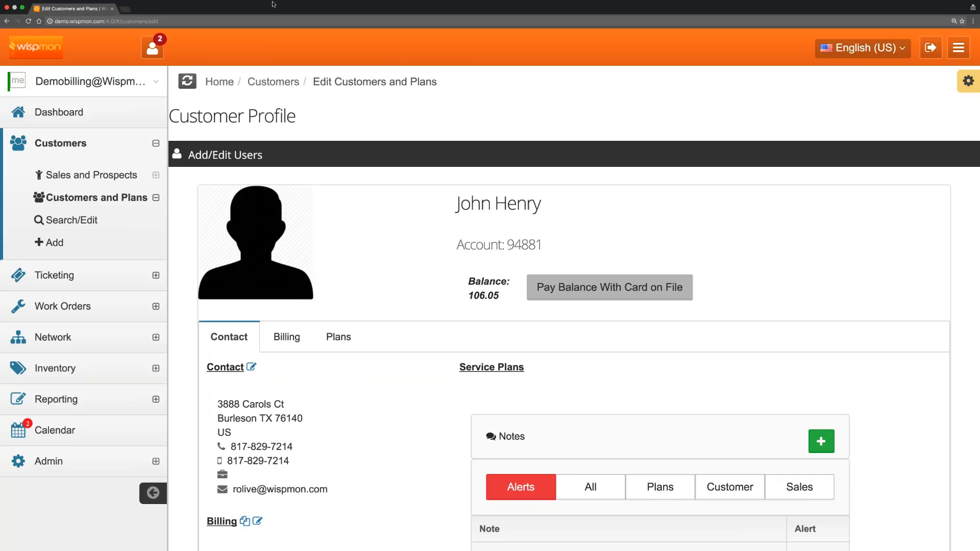
{"action": "left_click", "coordinate": [22, 8]}
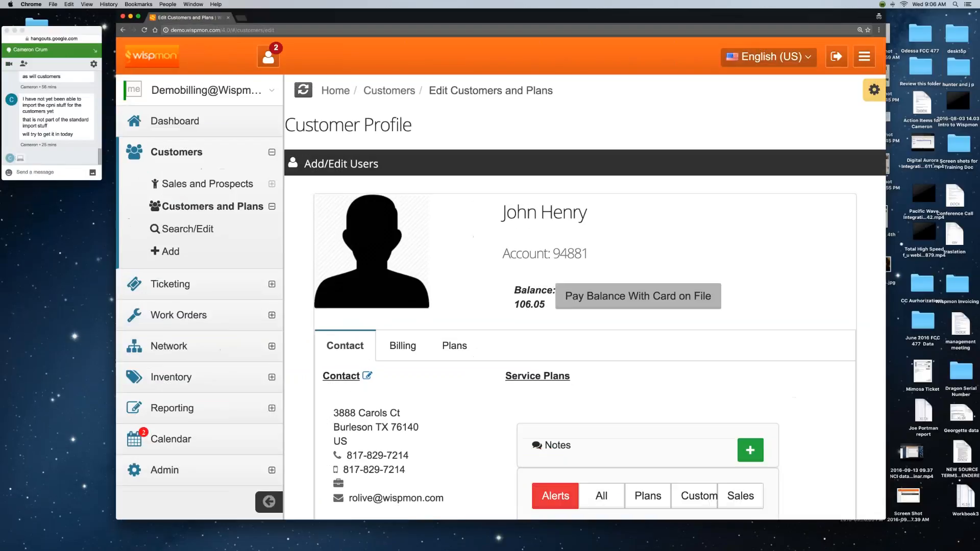
Shift the Chrome window aside and restore the minimized Safari Gmail window from the Dock.
{"action": "left_click_drag", "start_coordinate": [661, 23], "coordinate": [610, 25]}
{"action": "mouse_move", "coordinate": [874, 550]}
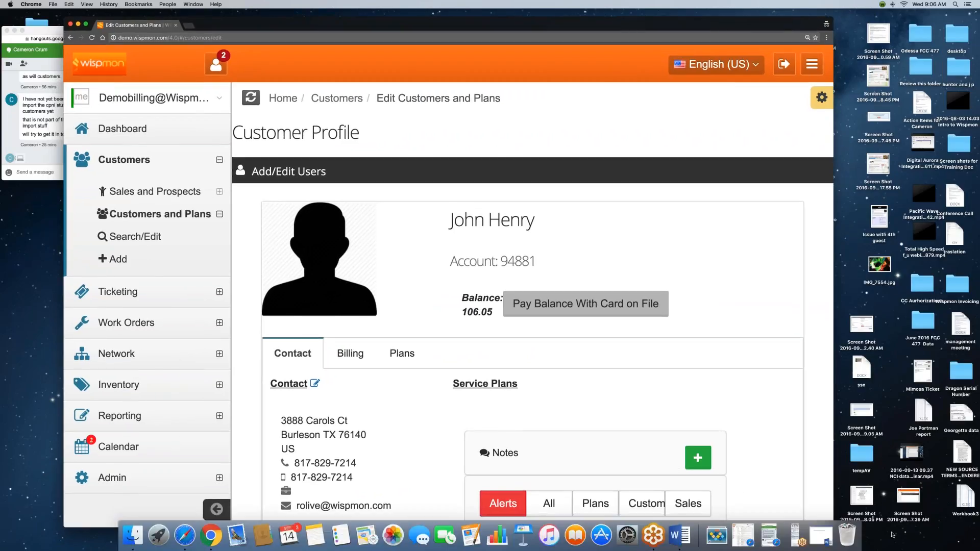
{"action": "left_click", "coordinate": [748, 538]}
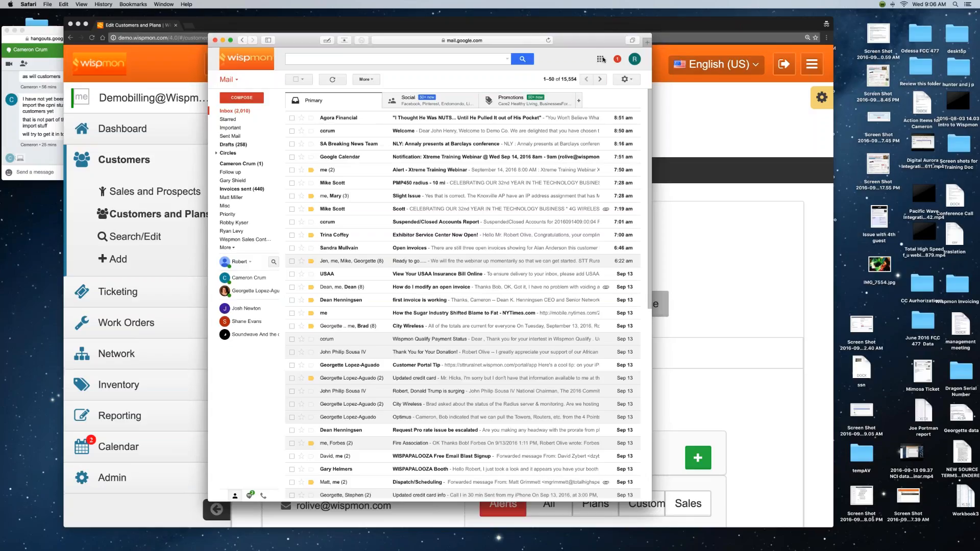
Open Google Calendar from the Google apps grid, then minimize the Safari window.
{"action": "left_click", "coordinate": [600, 59]}
{"action": "left_click", "coordinate": [579, 137]}
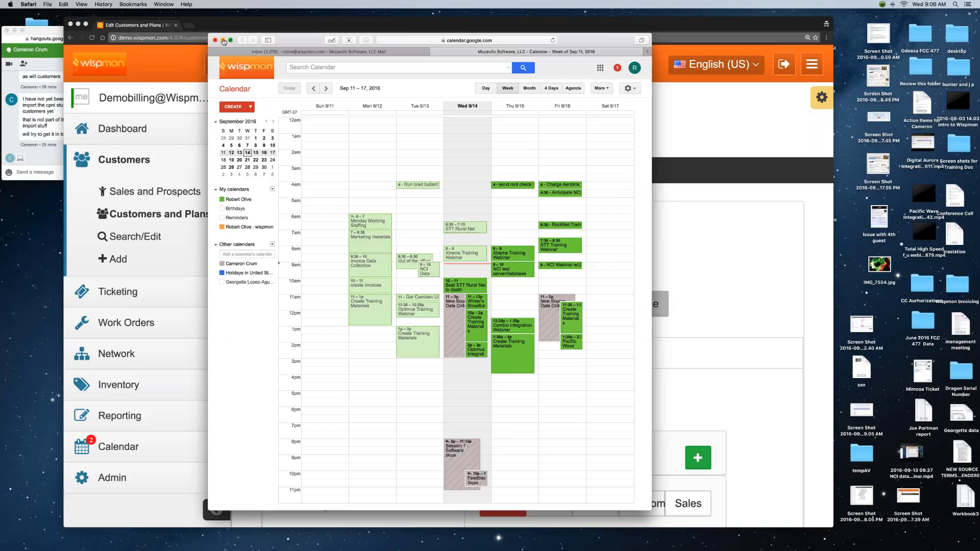
{"action": "left_click", "coordinate": [224, 41]}
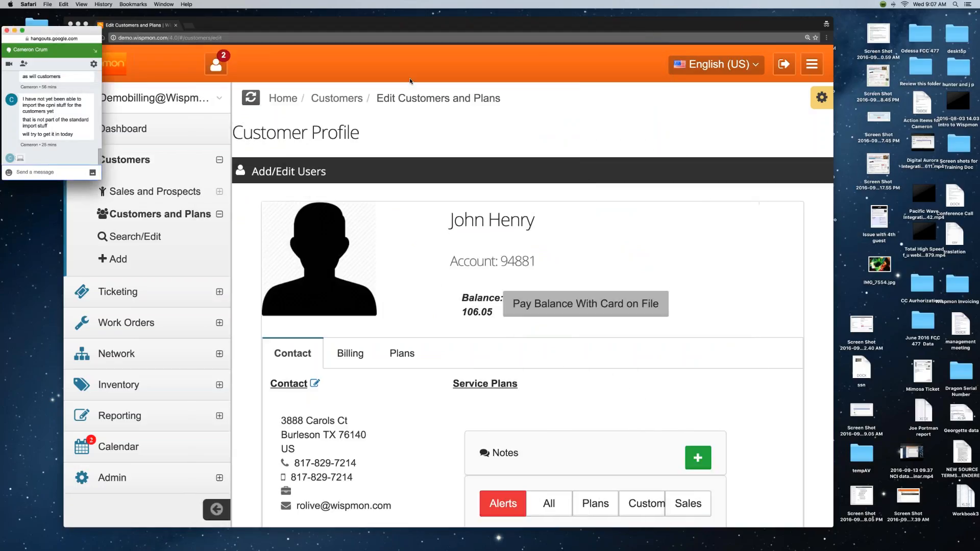
Bring Chrome forward, open and minimize the Hangouts chat, then close the Chrome customer-profile window.
{"action": "left_click_drag", "start_coordinate": [287, 28], "coordinate": [302, 18]}
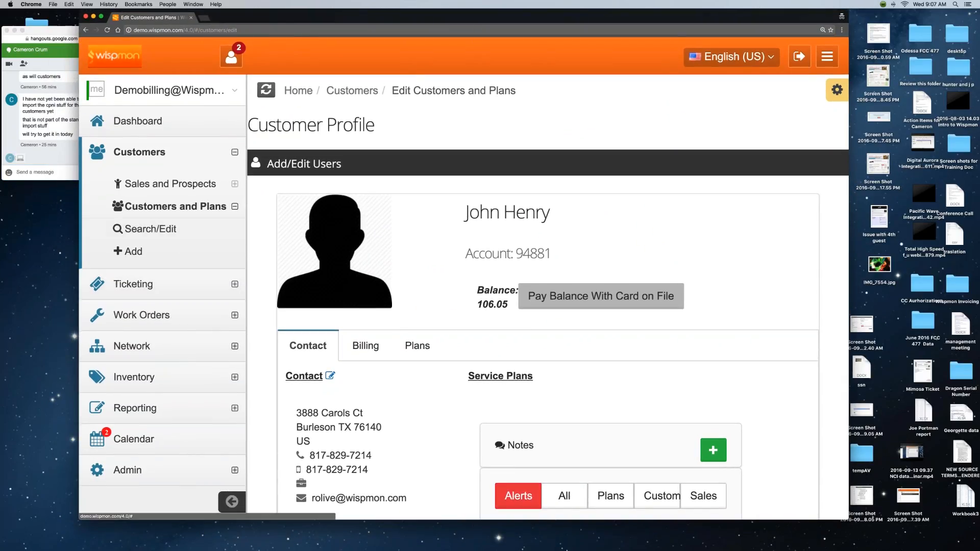
{"action": "left_click", "coordinate": [744, 536]}
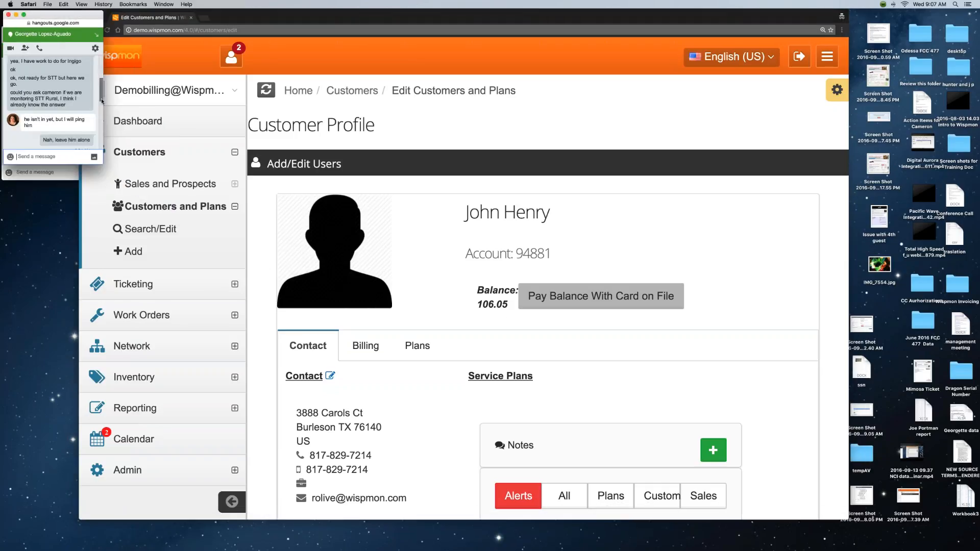
{"action": "left_click_drag", "start_coordinate": [101, 98], "coordinate": [99, 125]}
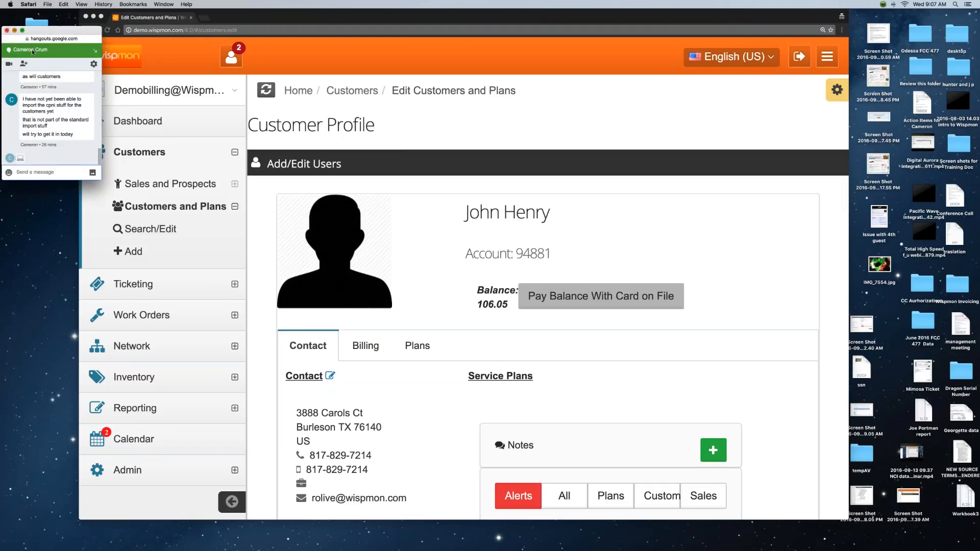
{"action": "left_click", "coordinate": [17, 15]}
{"action": "mouse_move", "coordinate": [904, 547]}
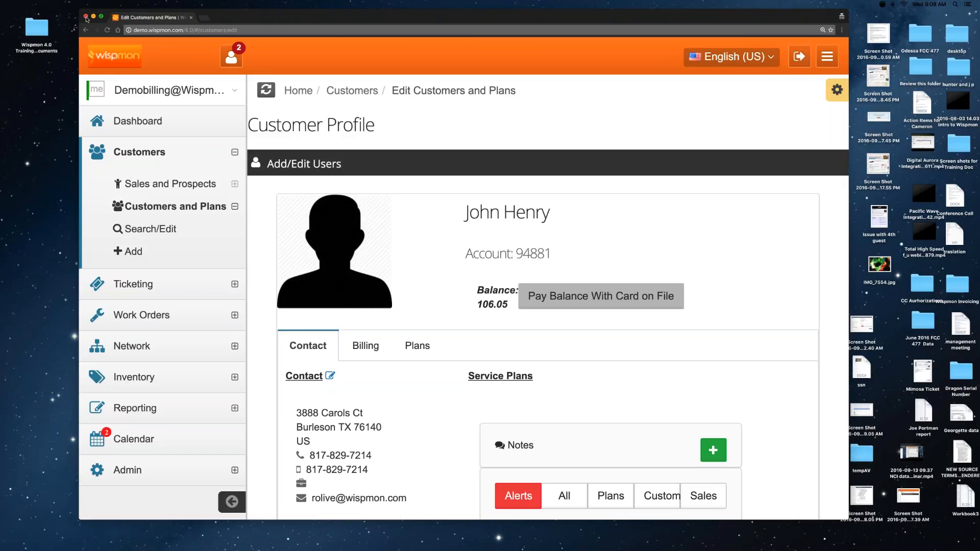
{"action": "left_click", "coordinate": [85, 17]}
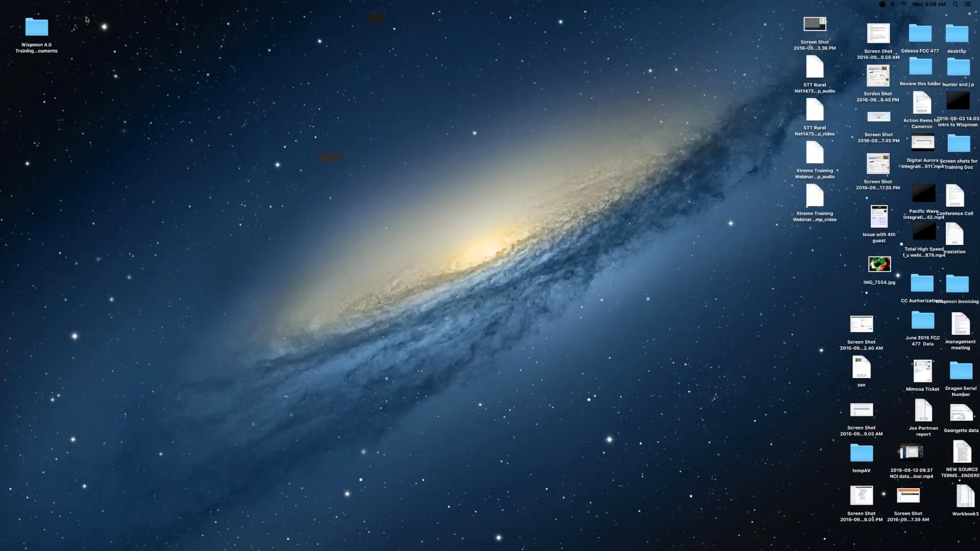
Open a new Chrome incognito window from the Dock and type xtreme.wispmon.com/4.0.
{"action": "mouse_move", "coordinate": [309, 549]}
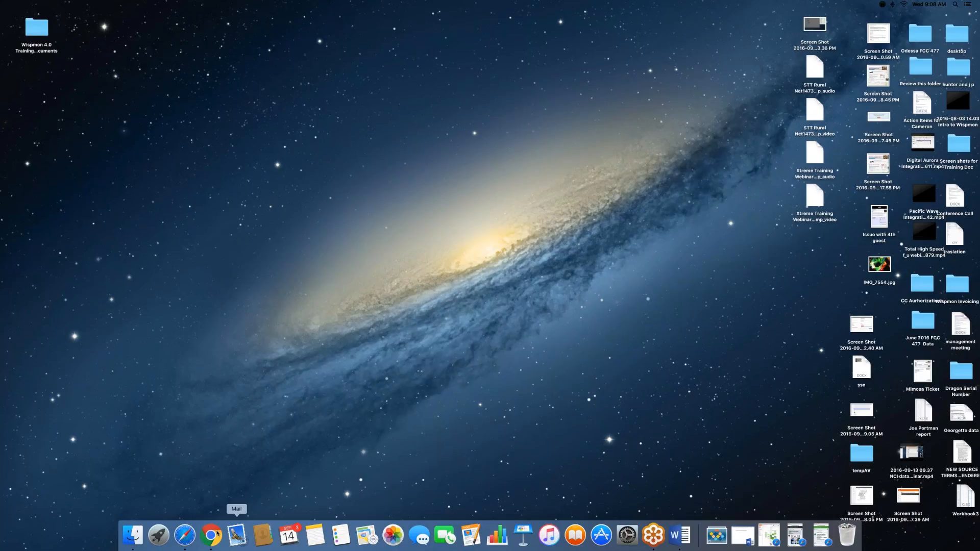
{"action": "right_click", "coordinate": [210, 536]}
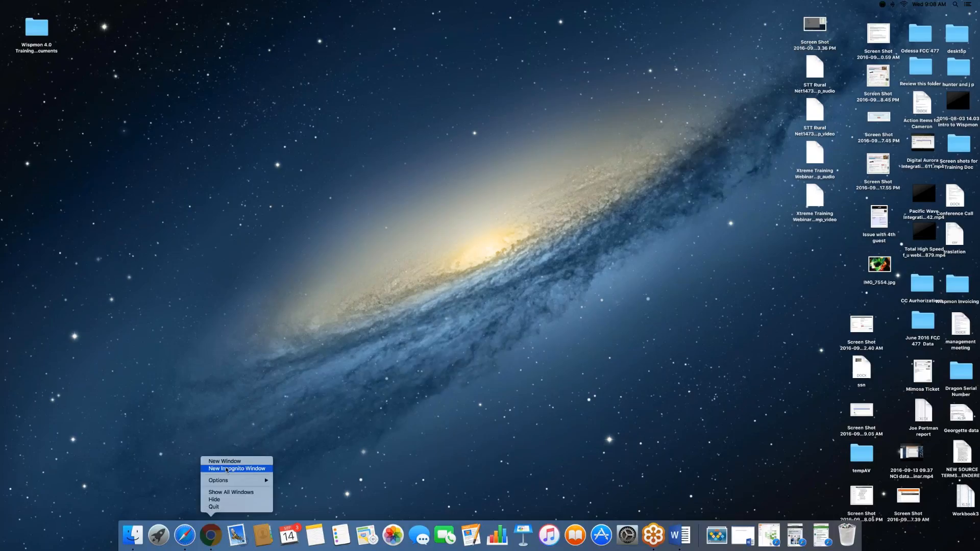
{"action": "left_click", "coordinate": [226, 469]}
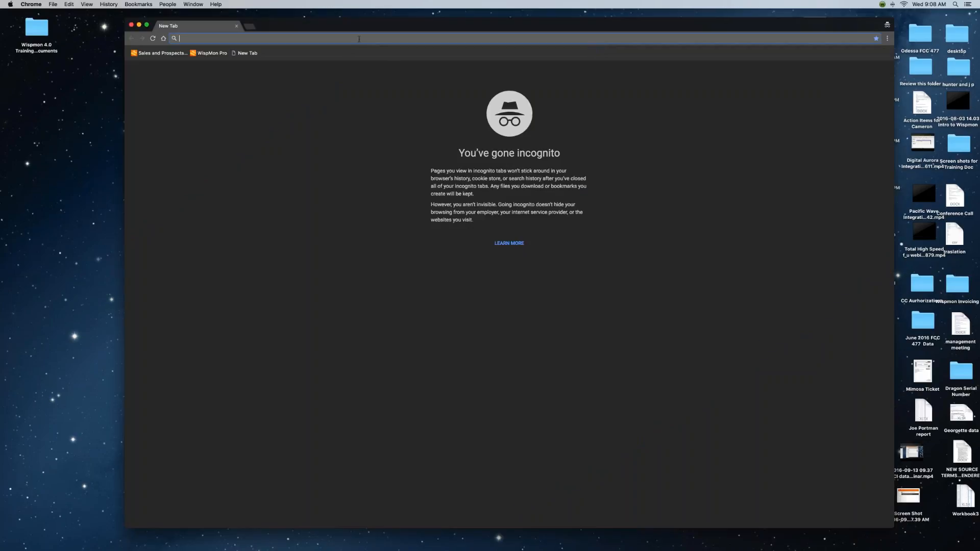
{"action": "type", "text": "x"}
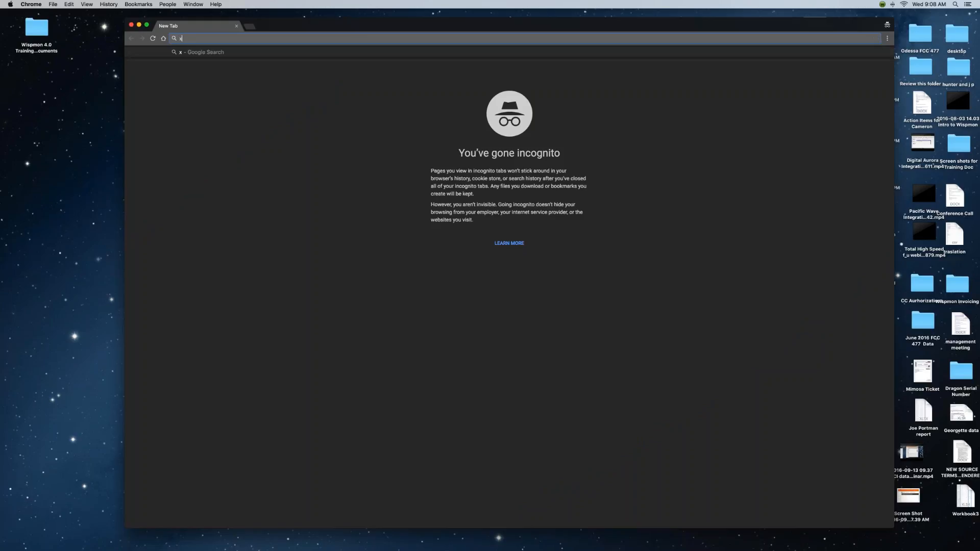
{"action": "type", "text": "treme.wispmon.c"}
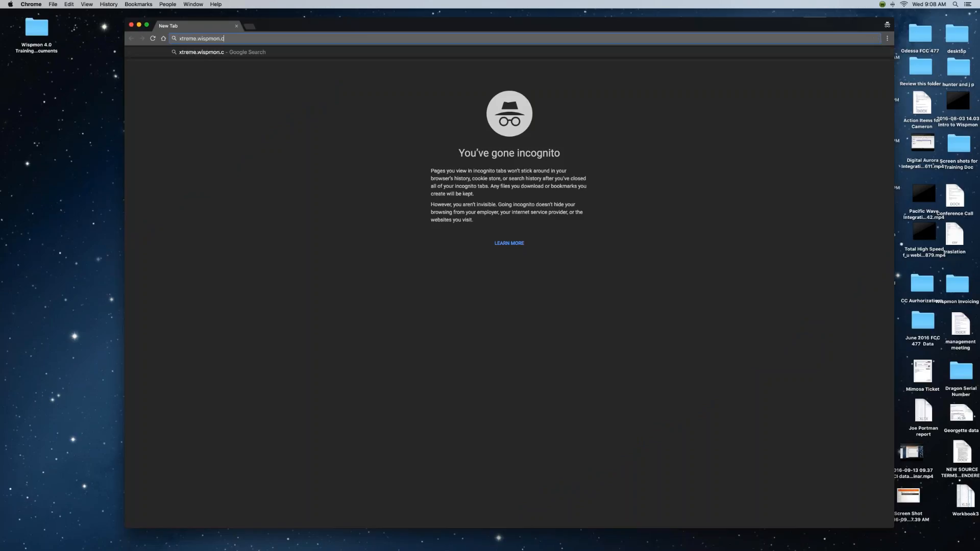
{"action": "type", "text": "om/4.0"}
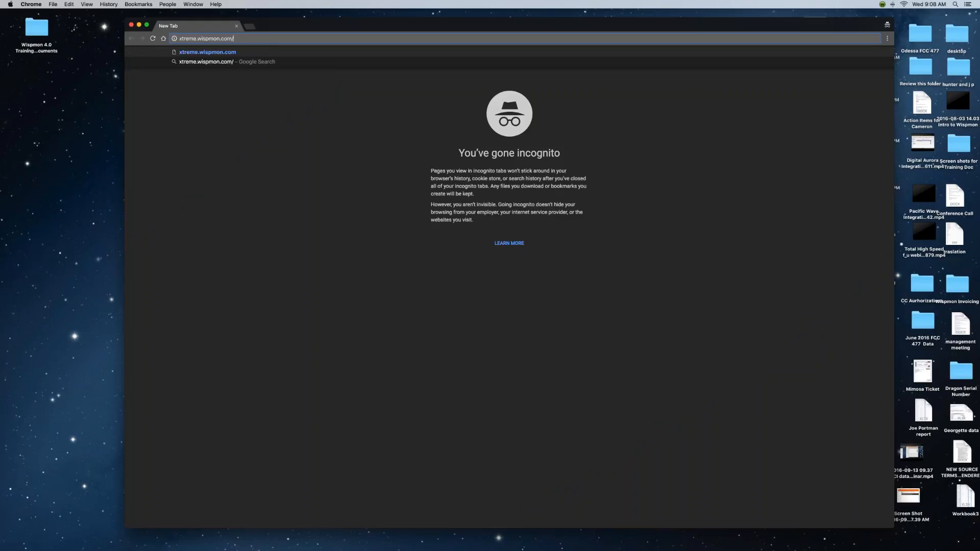
Load xtreme.wispmon.com/4.0 to reach the Wispmon Pro 4.0 login page.
{"action": "key", "text": "Return"}
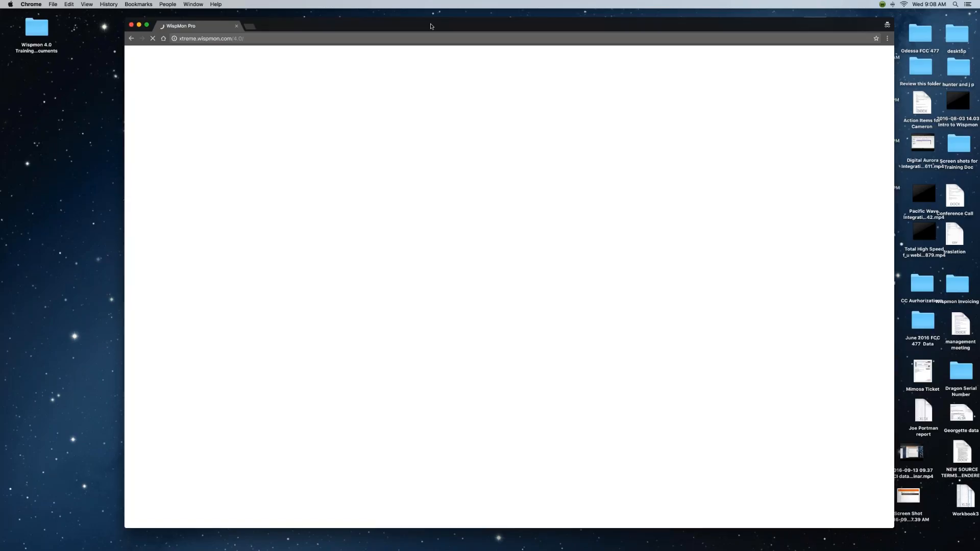
{"action": "left_click_drag", "start_coordinate": [427, 24], "coordinate": [410, 15]}
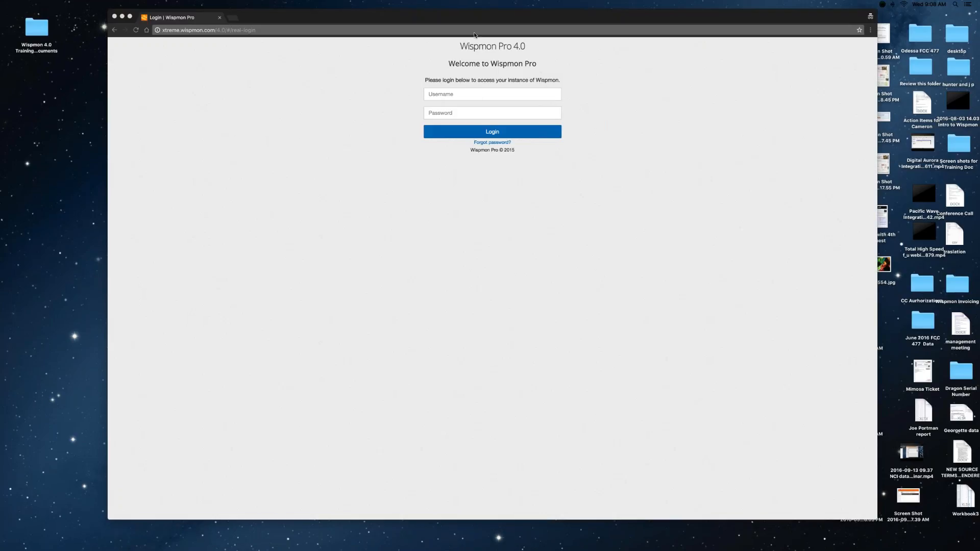
Paste the login e-mail into Username, enter the account password and submit.
{"action": "left_click", "coordinate": [476, 96]}
{"action": "left_click", "coordinate": [475, 97]}
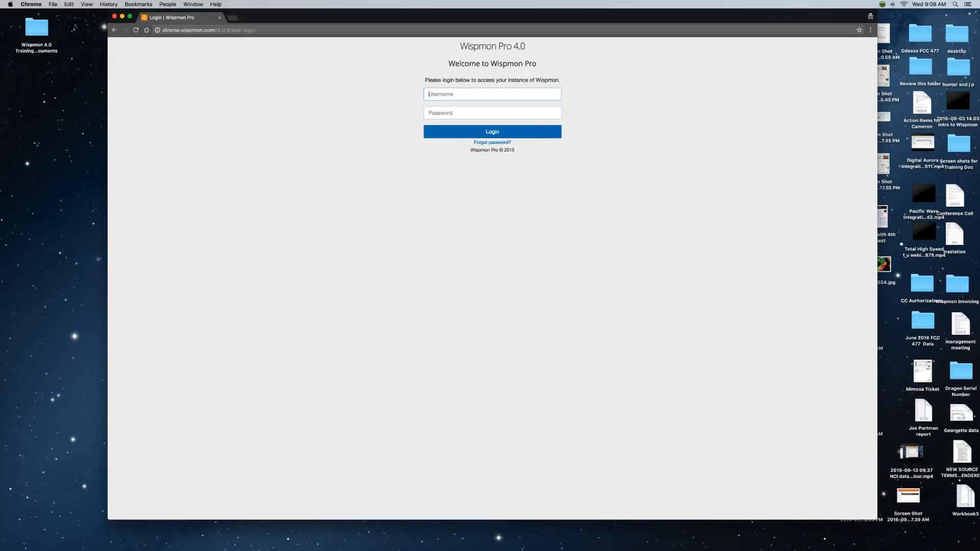
{"action": "key", "text": "super+v"}
{"action": "left_click", "coordinate": [492, 113]}
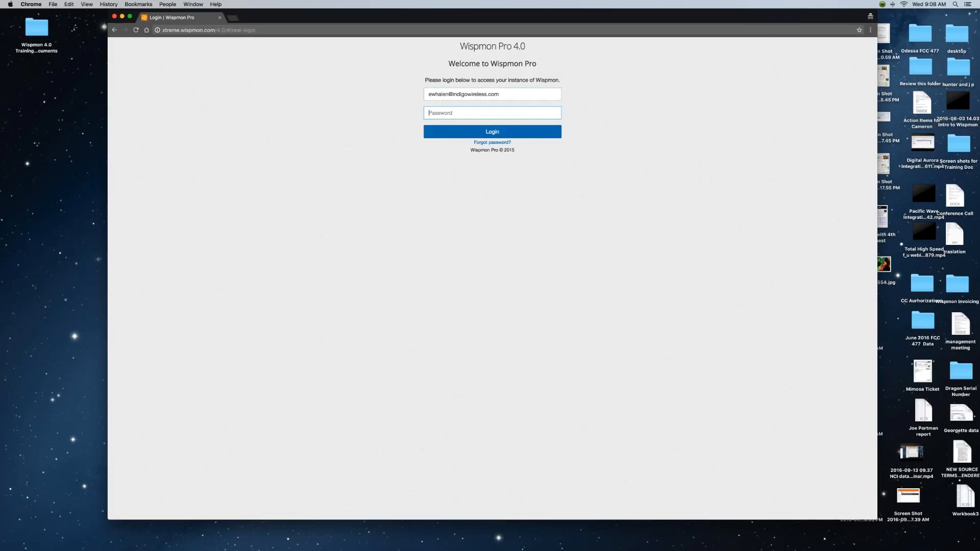
{"action": "left_click", "coordinate": [523, 94]}
{"action": "left_click", "coordinate": [492, 113]}
{"action": "type", "text": "••"}
{"action": "key", "text": "Return"}
Correct the password after the 401 Unauthorized error and log in.
{"action": "key", "text": "BackSpace"}
{"action": "key", "text": "BackSpace"}
{"action": "key", "text": "BackSpace"}
{"action": "key", "text": "BackSpace"}
{"action": "key", "text": "BackSpace"}
{"action": "key", "text": "BackSpace"}
{"action": "key", "text": "BackSpace"}
{"action": "key", "text": "BackSpace"}
{"action": "type", "text": "•"}
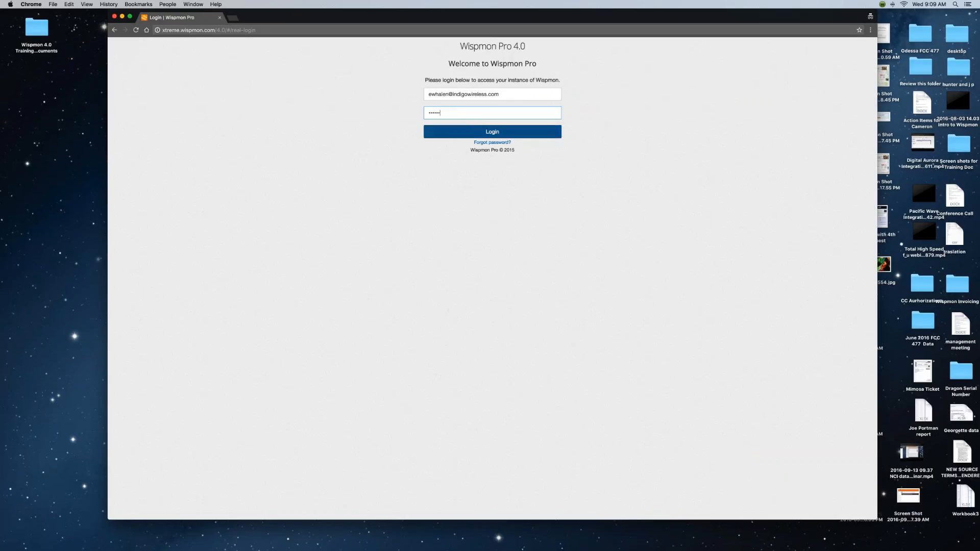
{"action": "left_click", "coordinate": [492, 132]}
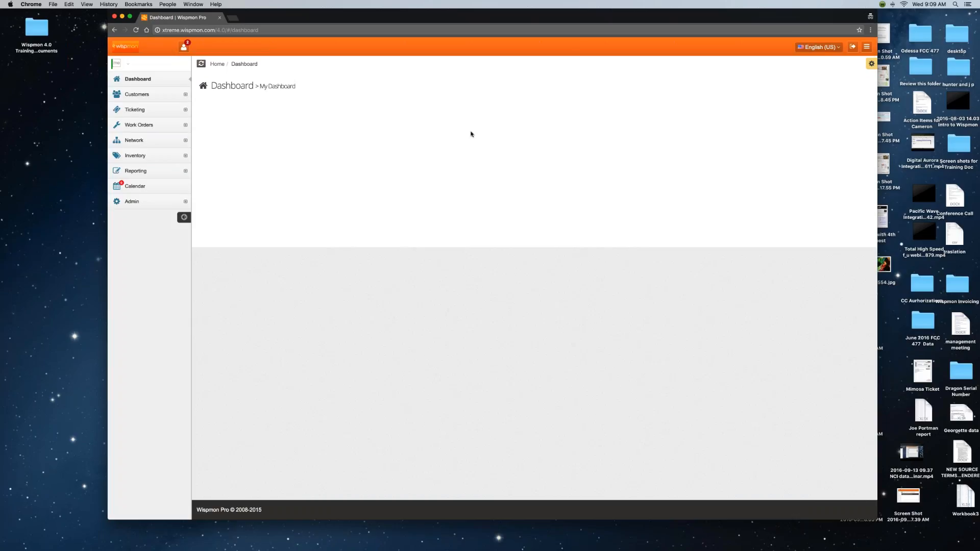
In My Profile, show the Current Issues and Map panes and keep Top Financial View and Graph hidden.
{"action": "left_click", "coordinate": [122, 63]}
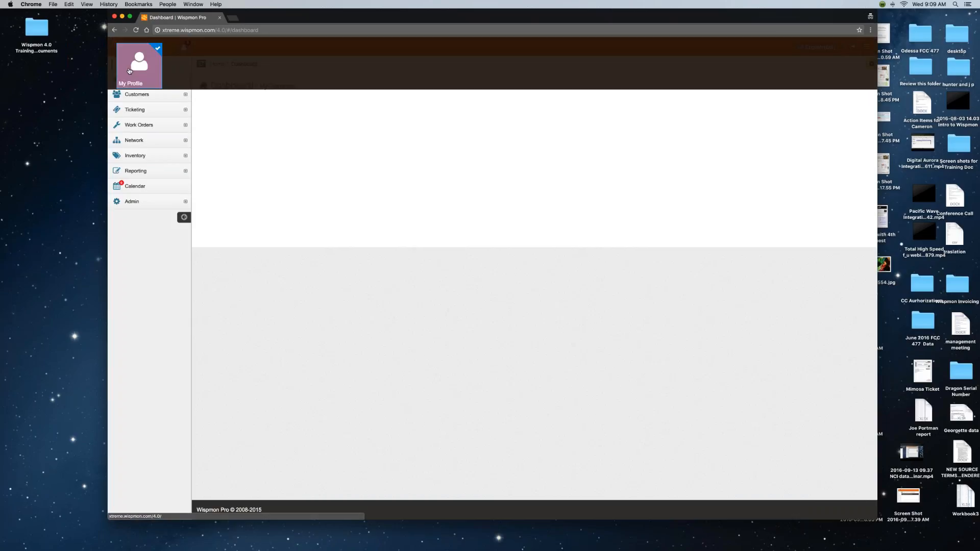
{"action": "left_click", "coordinate": [139, 67]}
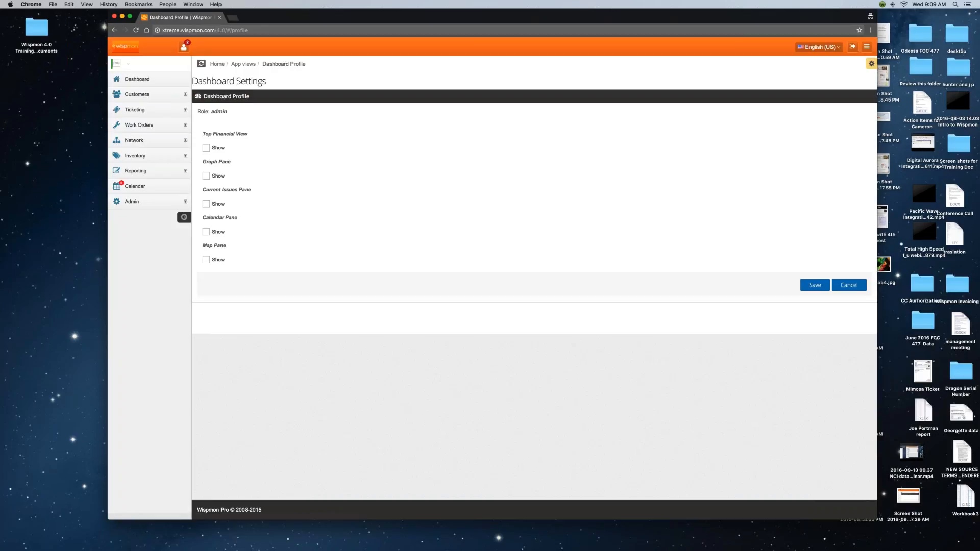
{"action": "left_click", "coordinate": [206, 148]}
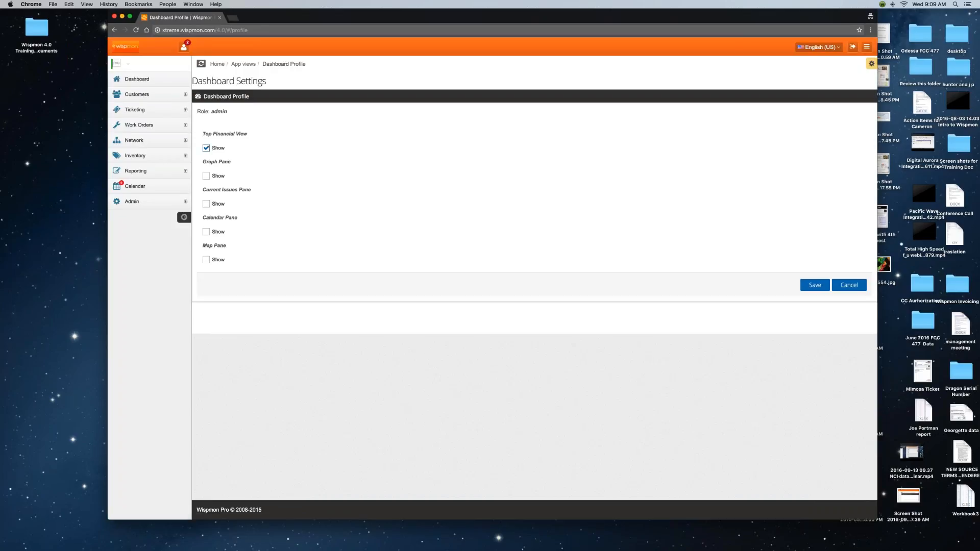
{"action": "left_click", "coordinate": [207, 176]}
{"action": "left_click", "coordinate": [207, 204]}
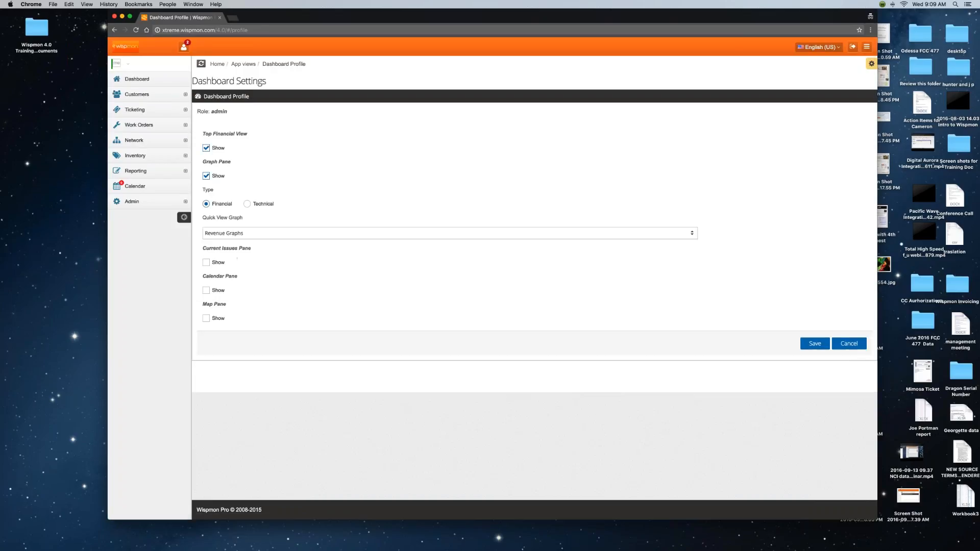
{"action": "left_click", "coordinate": [207, 262]}
{"action": "left_click", "coordinate": [206, 318]}
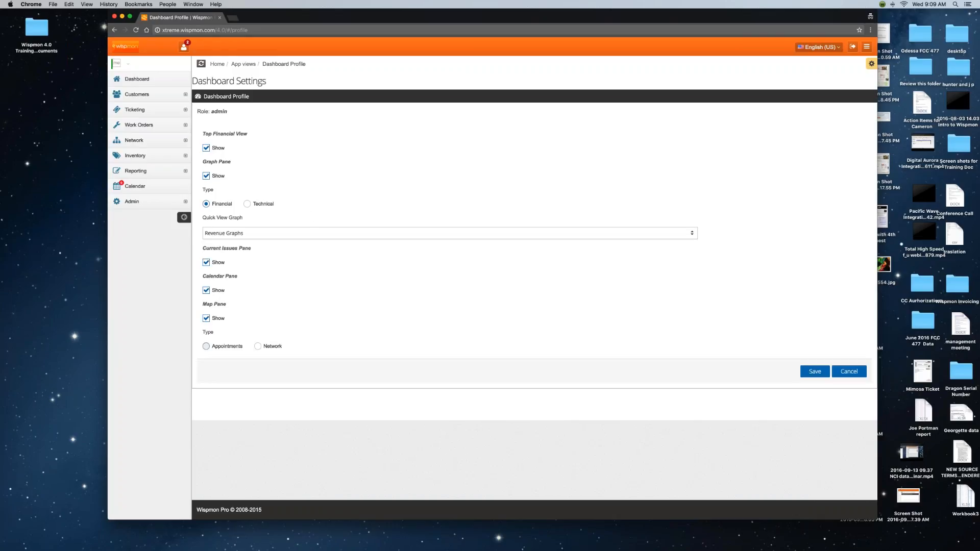
{"action": "left_click", "coordinate": [206, 148]}
{"action": "left_click", "coordinate": [206, 175]}
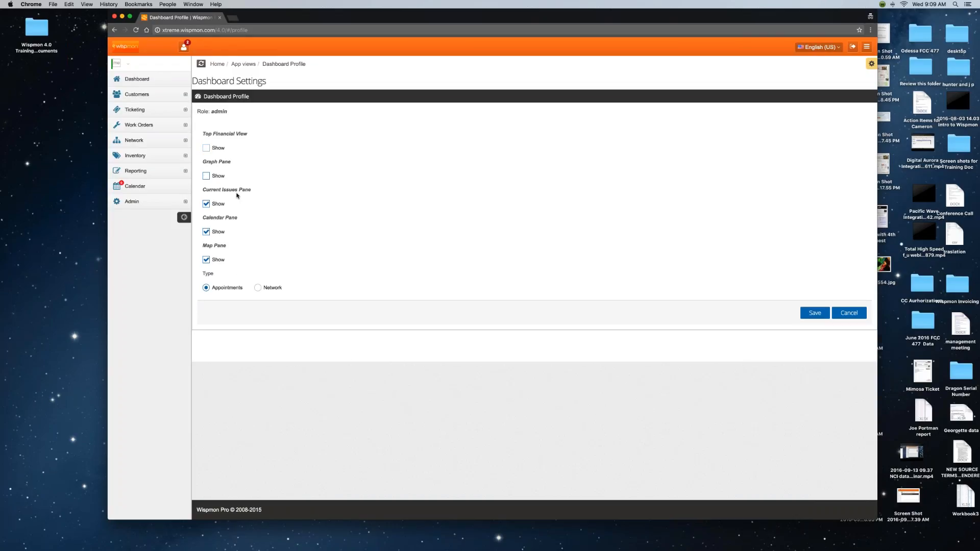
Save the dashboard profile, dismiss the confirmation, and return to the Dashboard.
{"action": "left_click", "coordinate": [814, 313]}
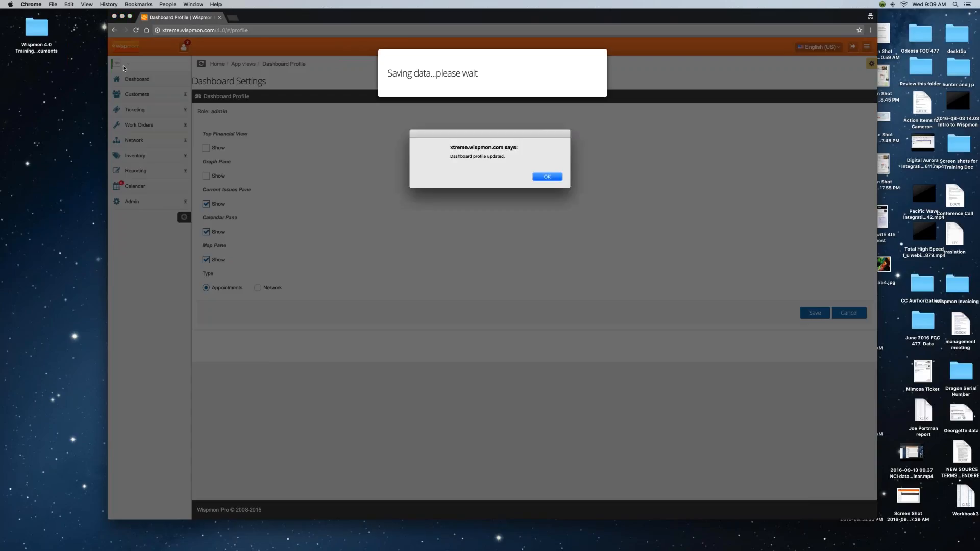
{"action": "left_click", "coordinate": [547, 176]}
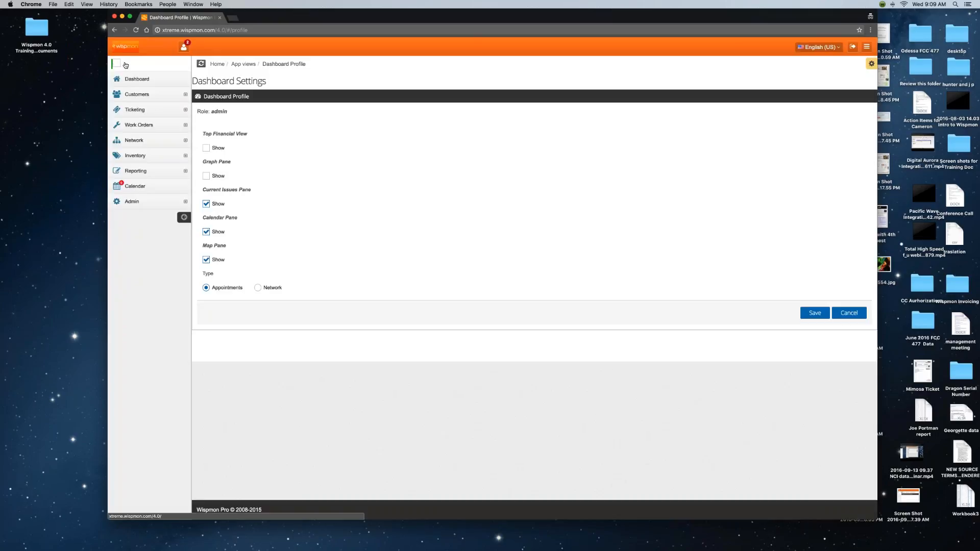
{"action": "left_click", "coordinate": [119, 66]}
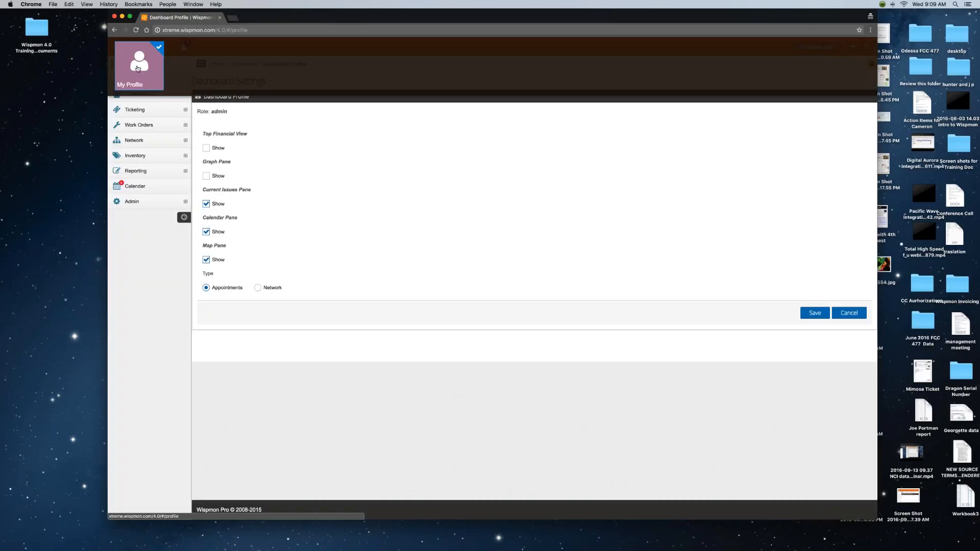
{"action": "left_click", "coordinate": [149, 230]}
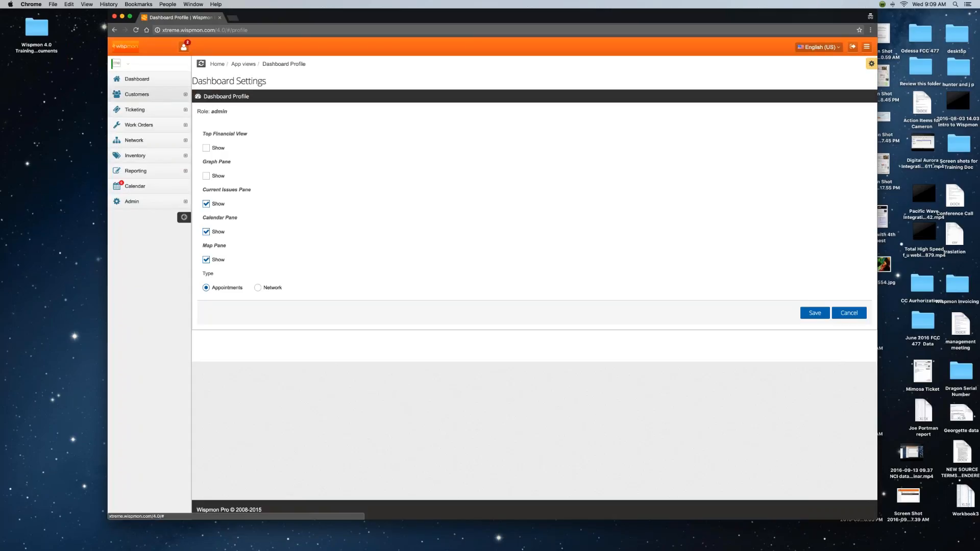
{"action": "left_click", "coordinate": [148, 79]}
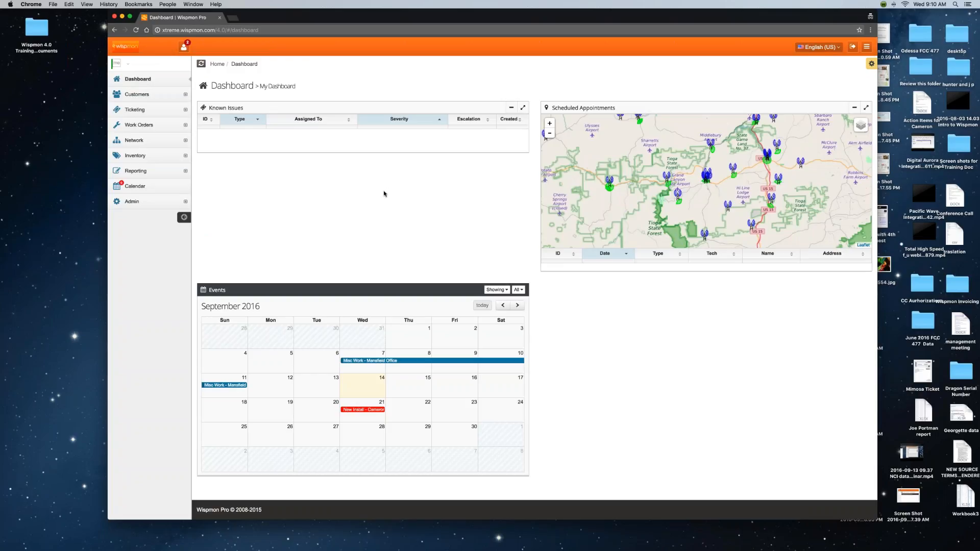
Expand Customers and then Customers and Plans in the sidebar.
{"action": "left_click", "coordinate": [136, 95]}
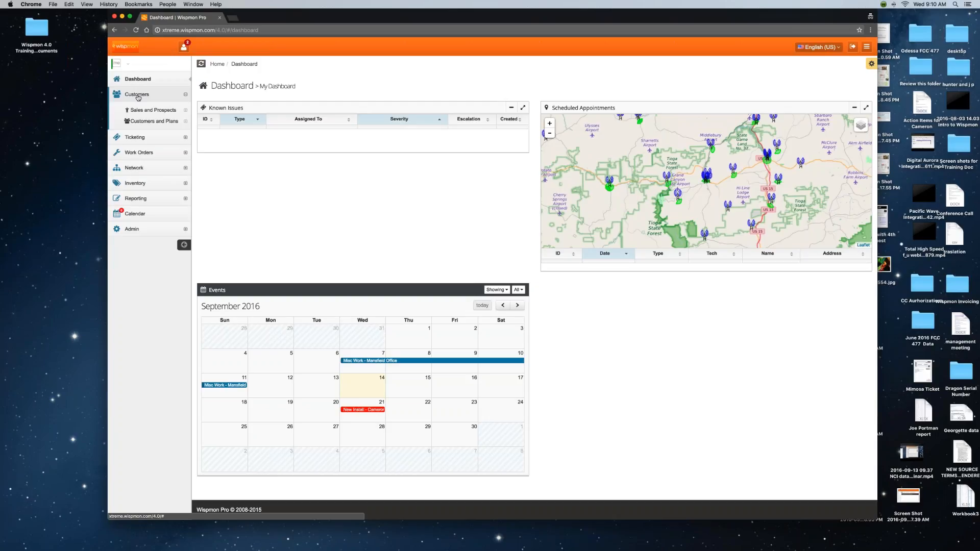
{"action": "left_click", "coordinate": [148, 122]}
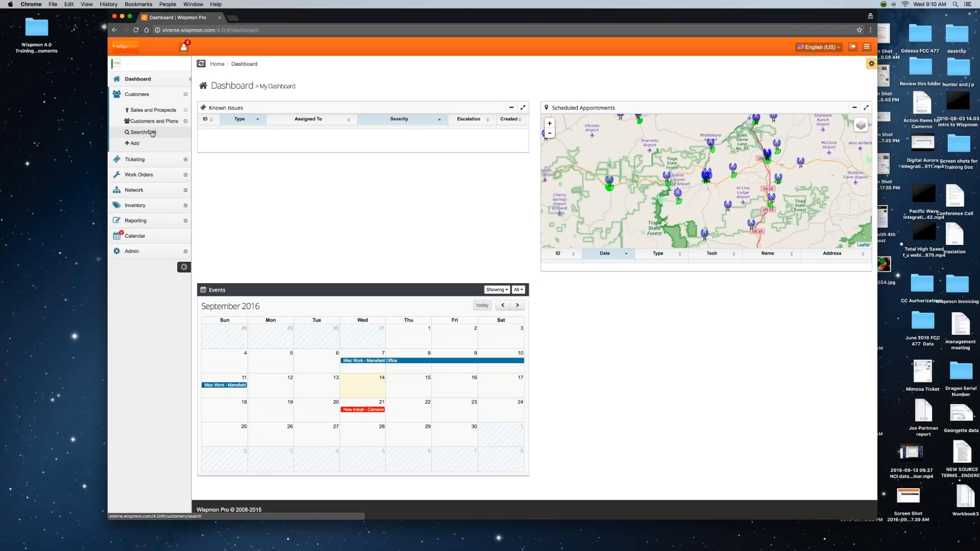
Open Customers > Search/Edit, list all customers, and filter the First column by 'eri'.
{"action": "left_click", "coordinate": [151, 133]}
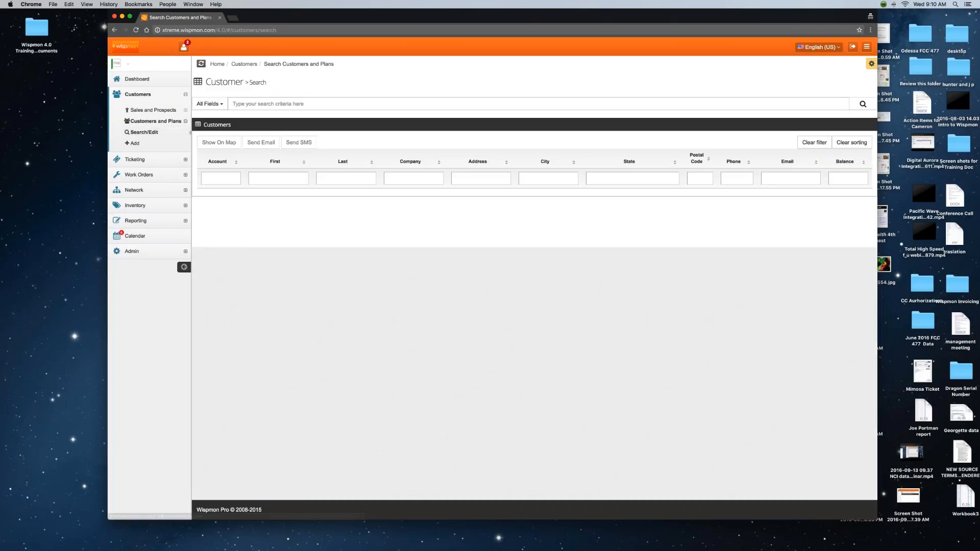
{"action": "left_click_drag", "start_coordinate": [696, 19], "coordinate": [658, 20]}
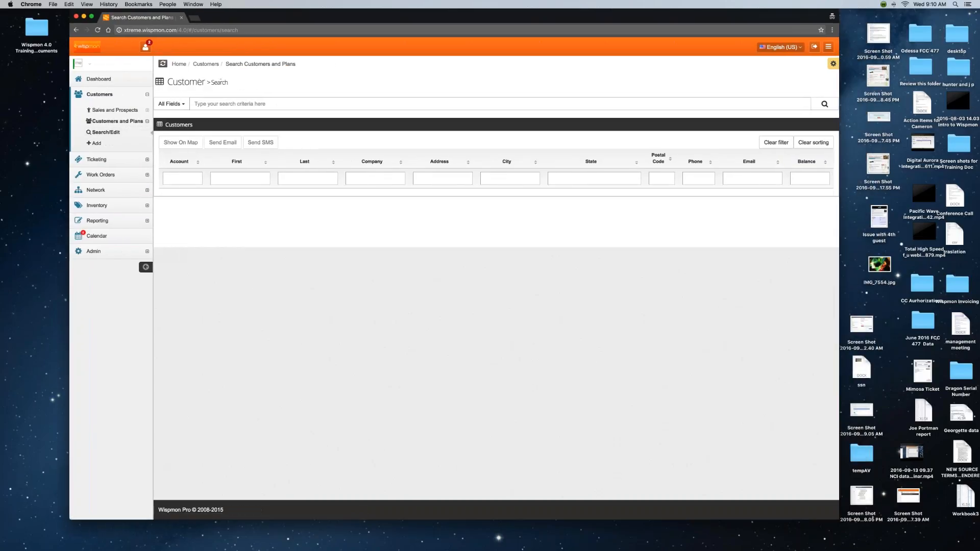
{"action": "left_click", "coordinate": [825, 103]}
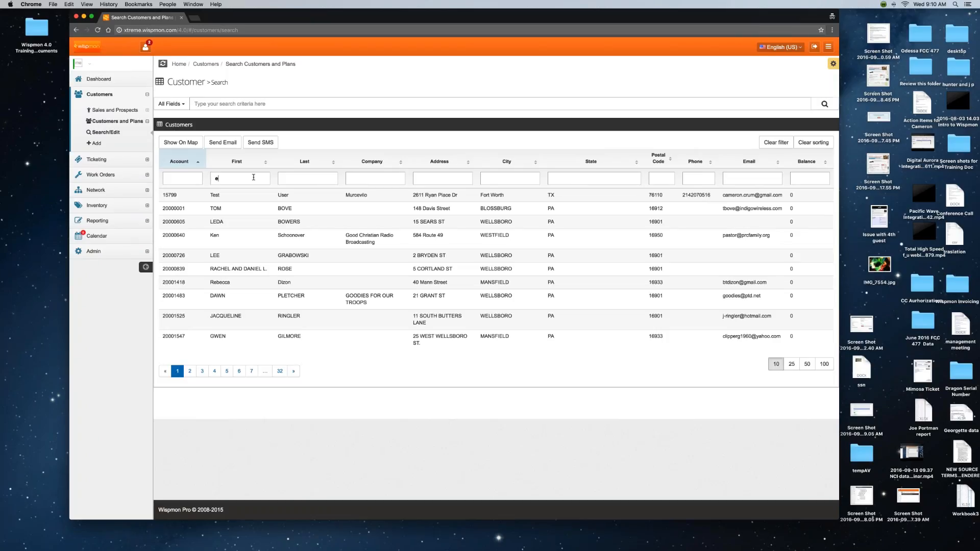
{"action": "left_click", "coordinate": [254, 177]}
{"action": "type", "text": "eri"}
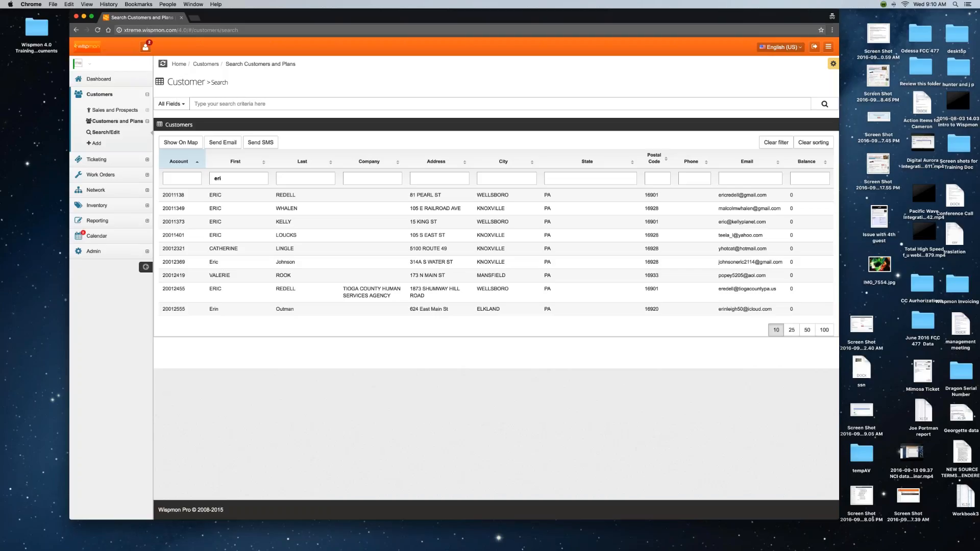
{"action": "key", "text": "Tab"}
Open the second matching customer's profile and zoom the page in several steps to 125% or more.
{"action": "left_click", "coordinate": [232, 208]}
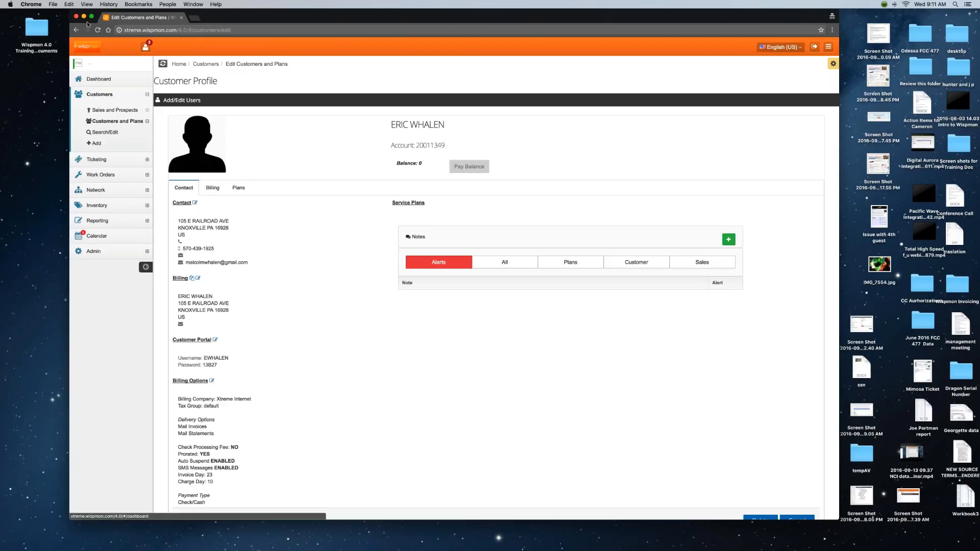
{"action": "left_click", "coordinate": [87, 5]}
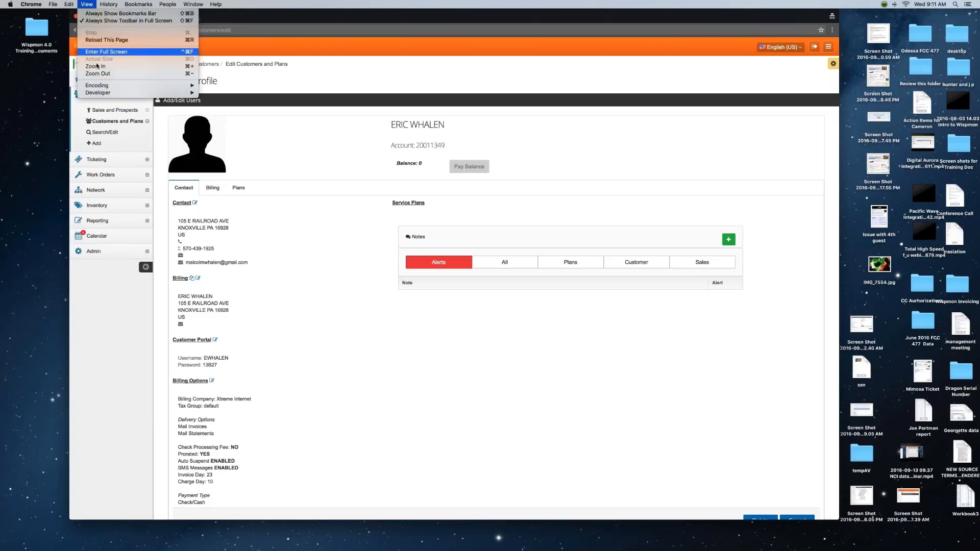
{"action": "left_click", "coordinate": [97, 65]}
{"action": "left_click", "coordinate": [88, 5]}
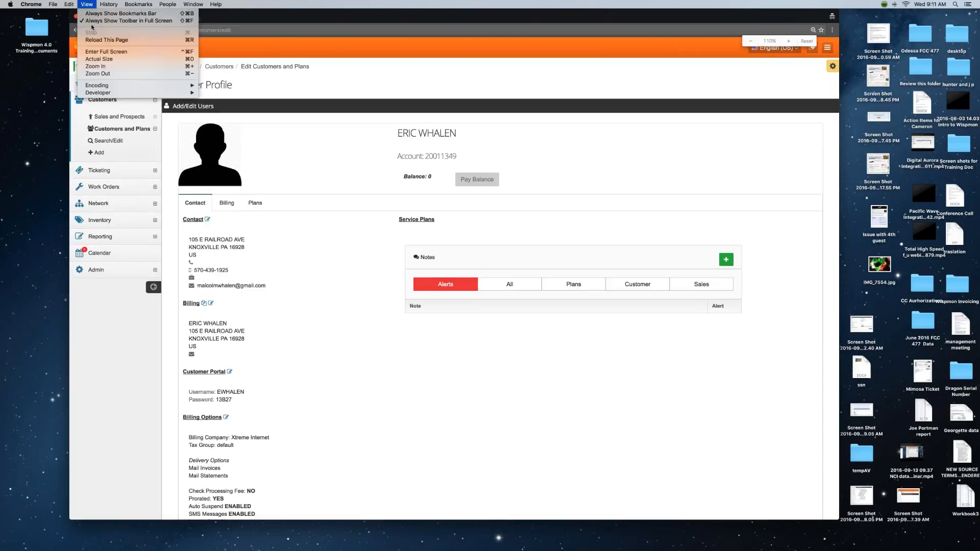
{"action": "left_click", "coordinate": [97, 65]}
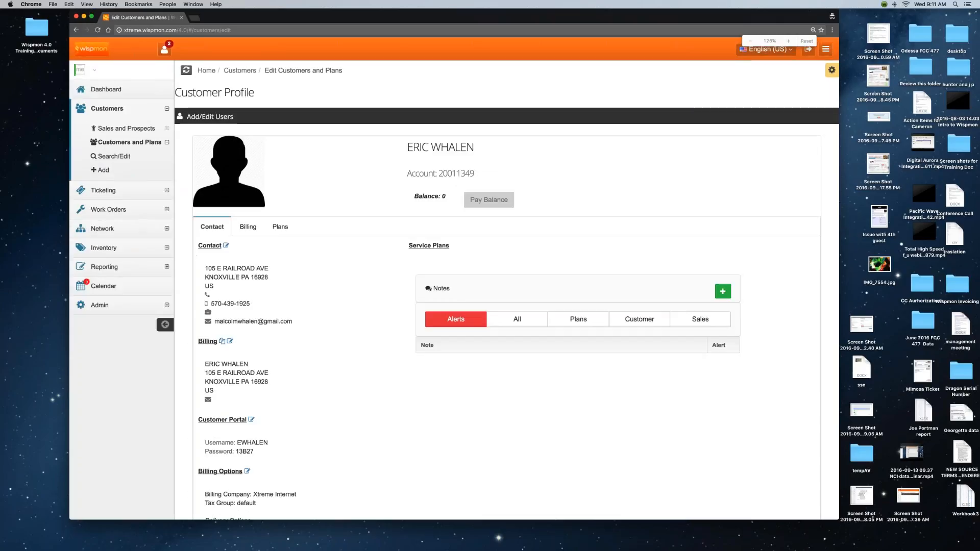
{"action": "left_click", "coordinate": [87, 5]}
{"action": "left_click", "coordinate": [97, 65]}
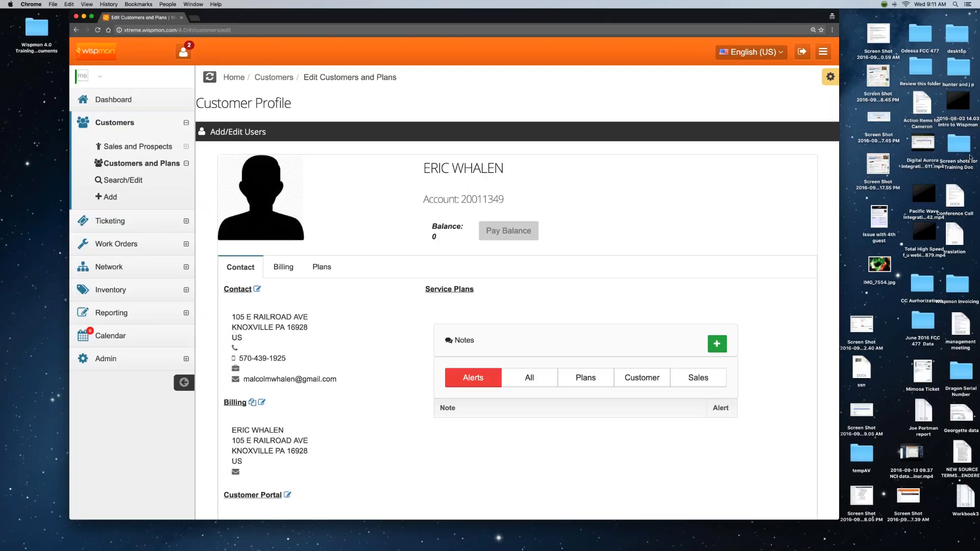
{"action": "left_click", "coordinate": [970, 157]}
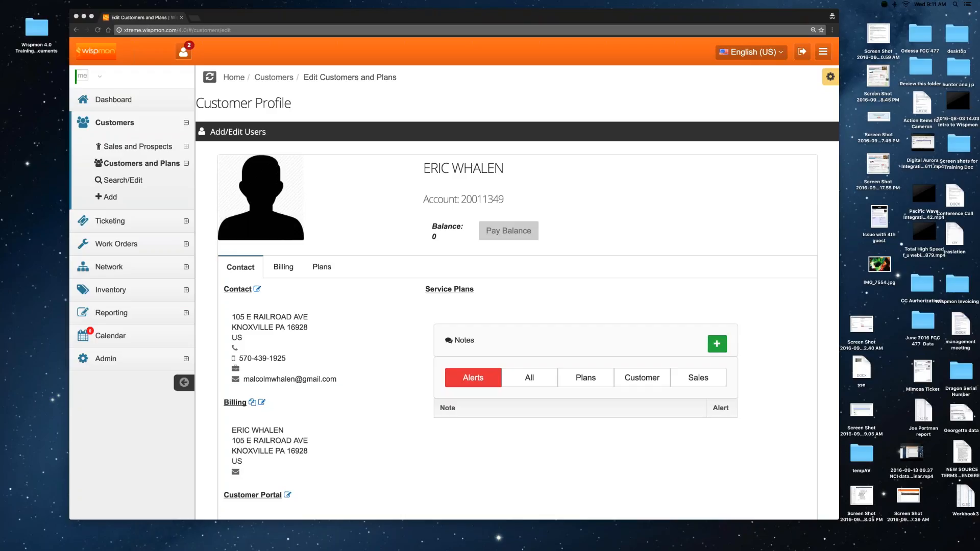
{"action": "mouse_move", "coordinate": [821, 546]}
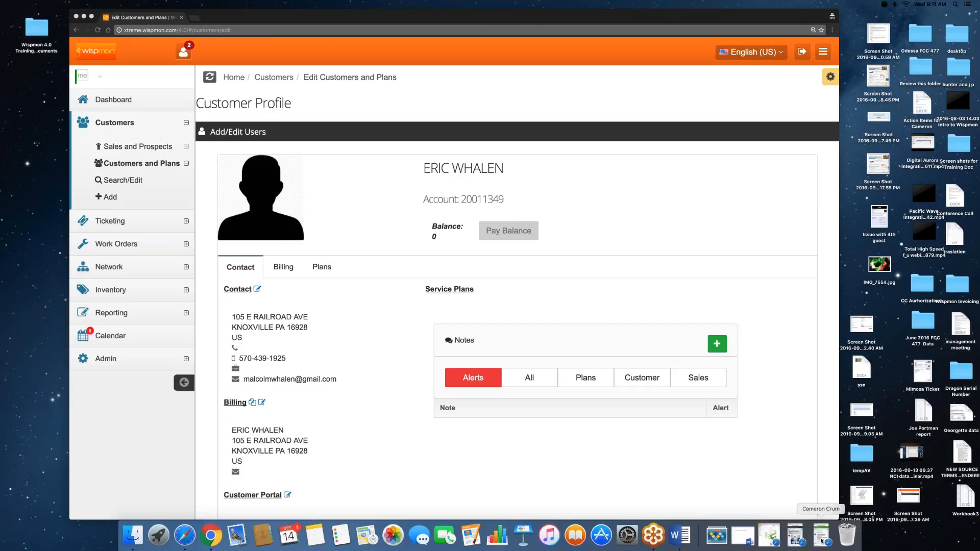
Send the contact a Hangouts message asking for 5 minutes to walk through the CPNI stuff.
{"action": "left_click", "coordinate": [814, 544]}
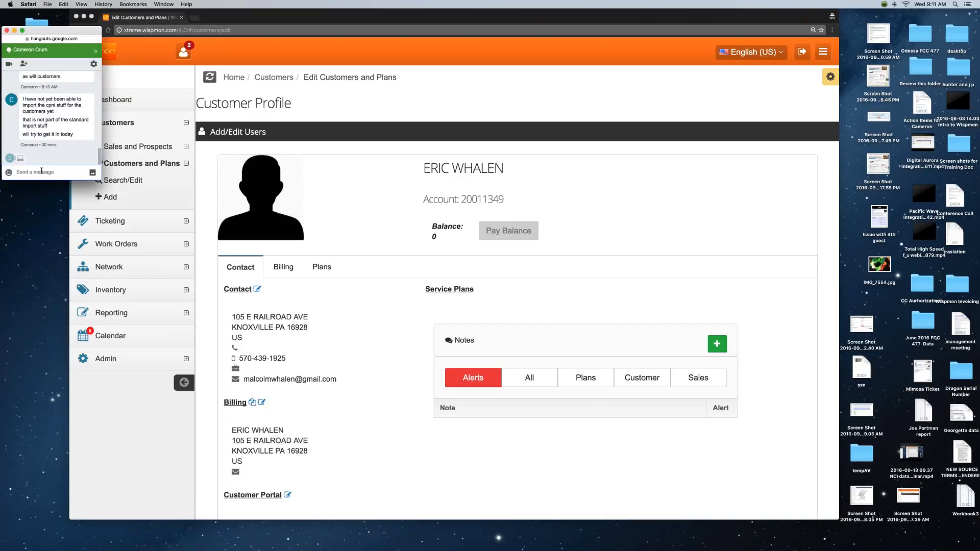
{"action": "left_click", "coordinate": [41, 171]}
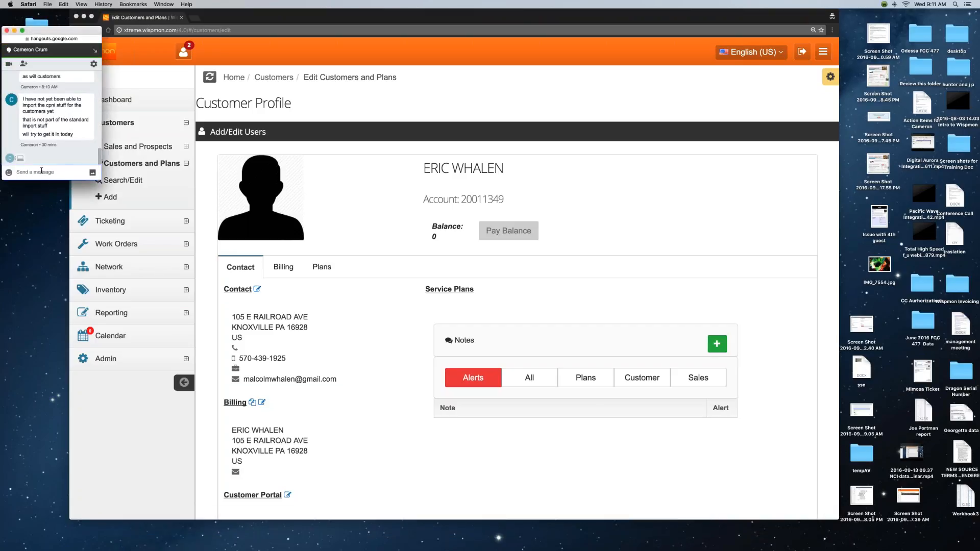
{"action": "type", "text": "meron - Need 5 minutes to waik through t"}
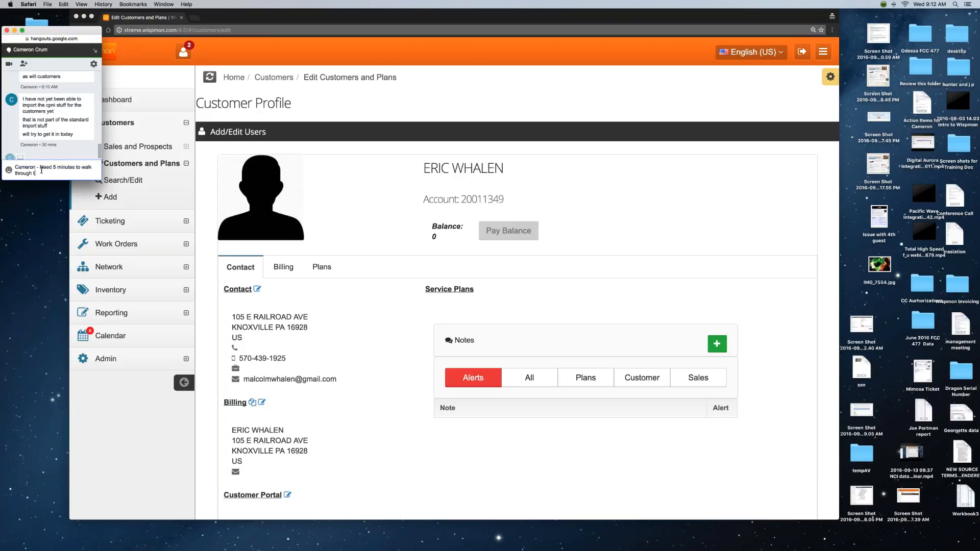
{"action": "type", "text": "he CPN"}
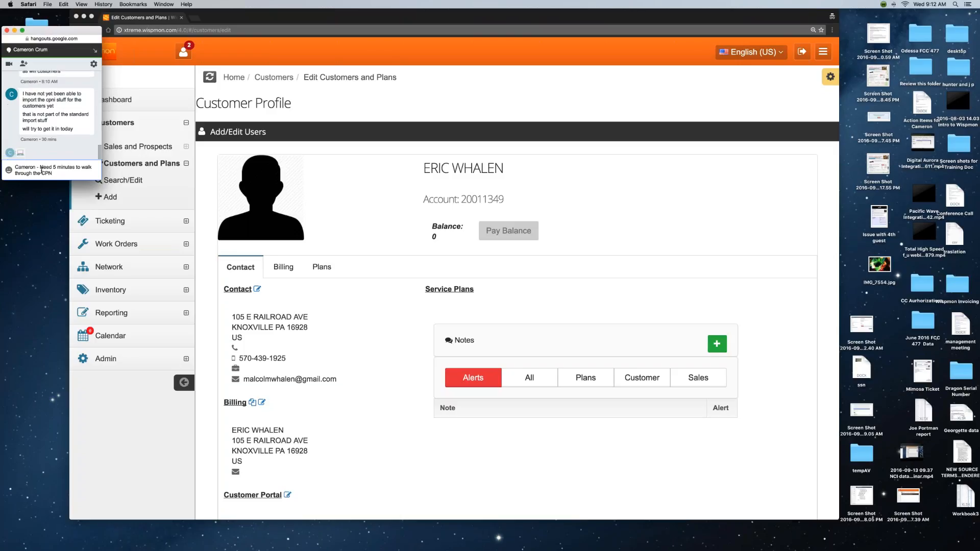
{"action": "type", "text": "i stuff"}
{"action": "key", "text": "Return"}
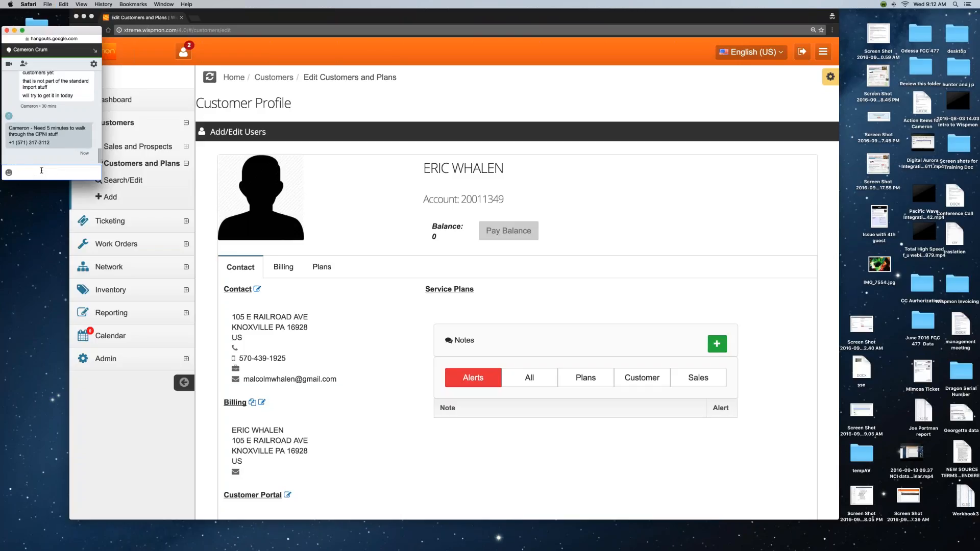
Send the contact two phone numbers, one pasted and one typed.
{"action": "key", "text": "Return"}
{"action": "left_click", "coordinate": [948, 204]}
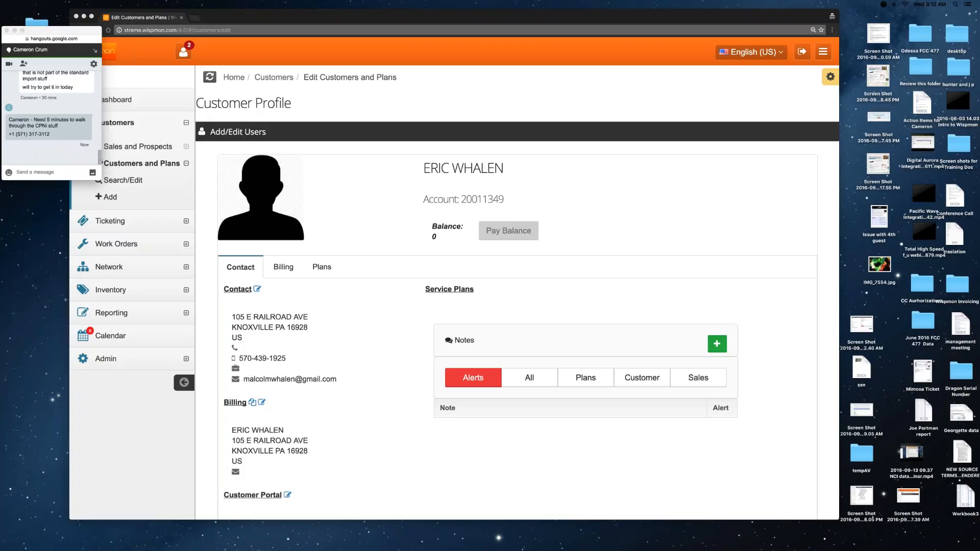
{"action": "left_click", "coordinate": [47, 172]}
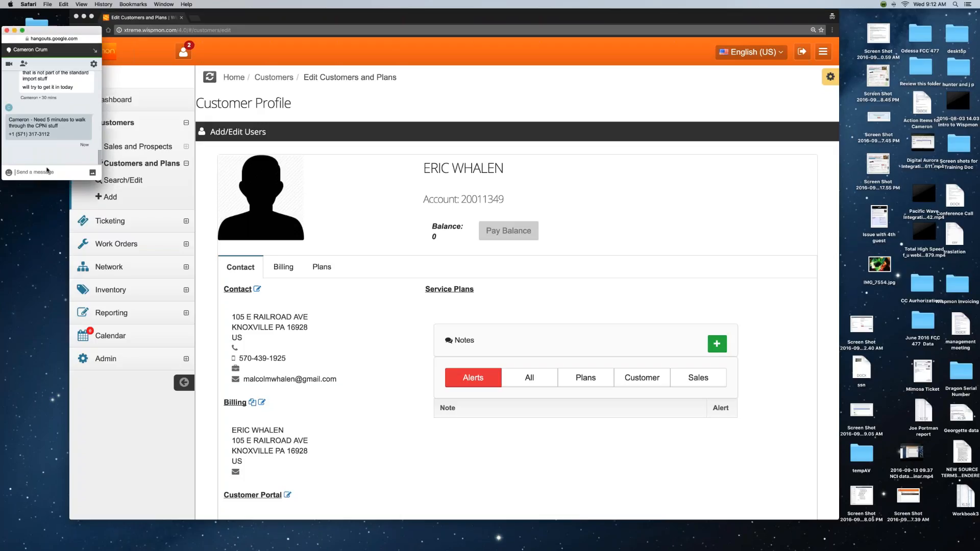
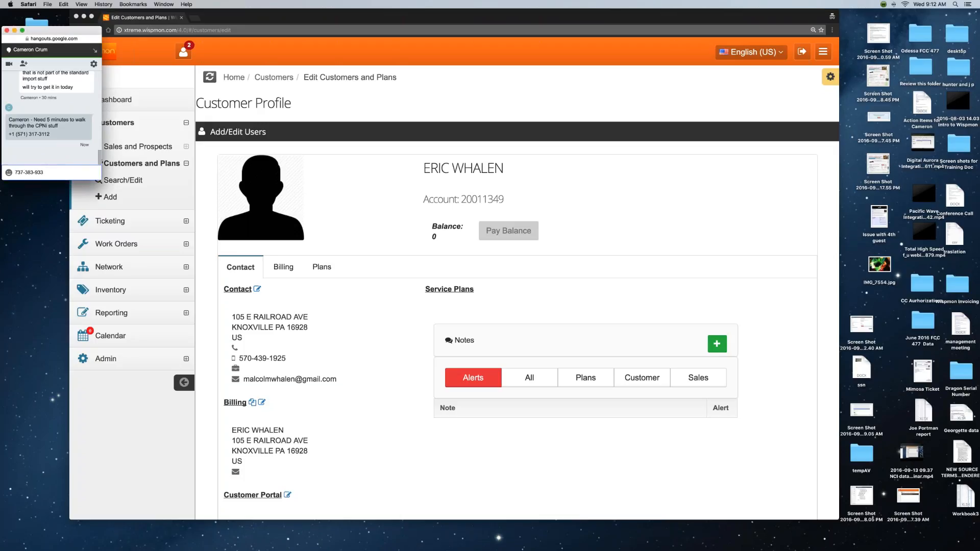
{"action": "key", "text": "Return"}
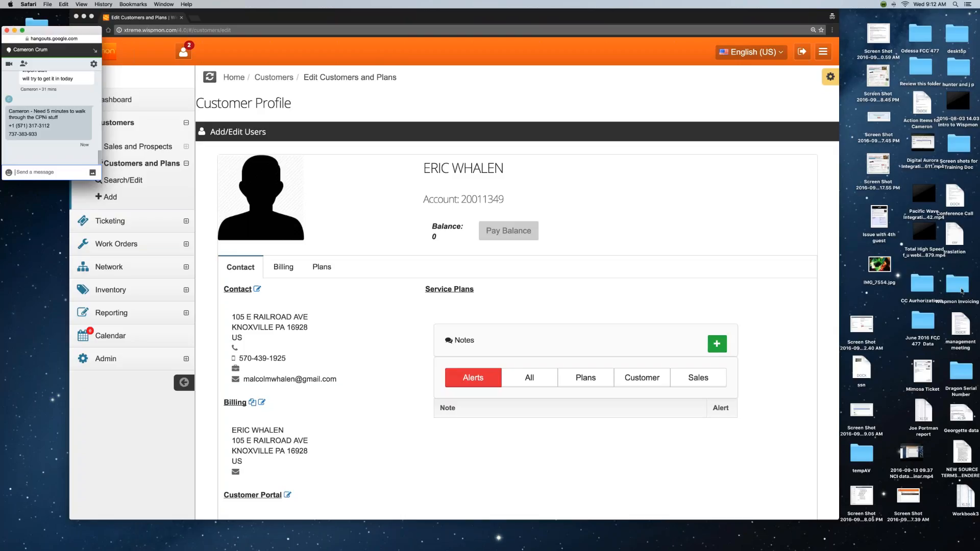
{"action": "left_click", "coordinate": [965, 292]}
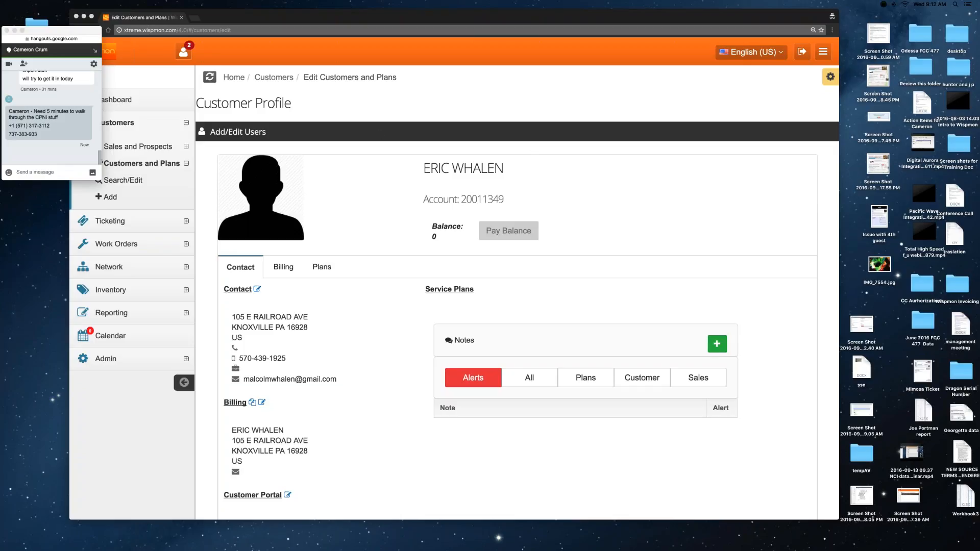
{"action": "mouse_move", "coordinate": [214, 546]}
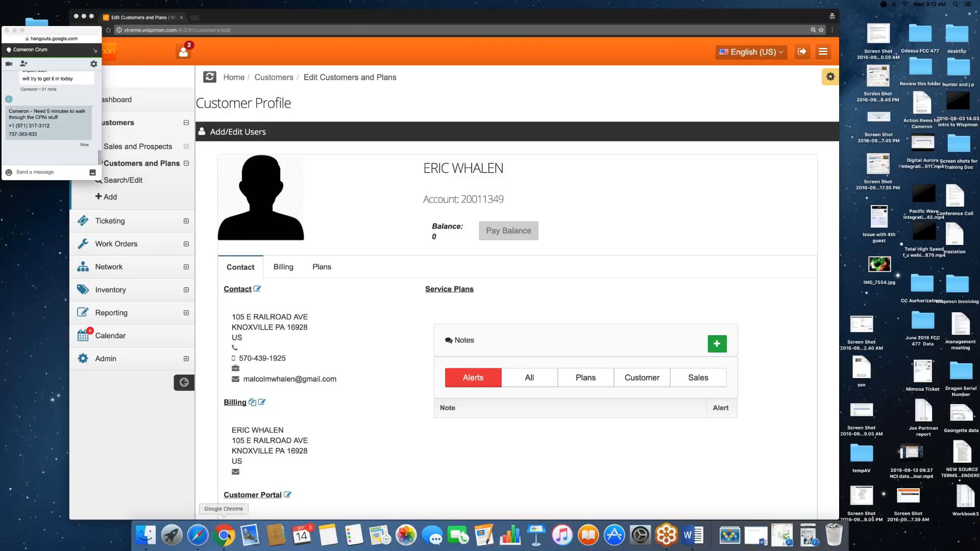
Open a new Safari window and load the pasted customer portal address.
{"action": "right_click", "coordinate": [202, 536]}
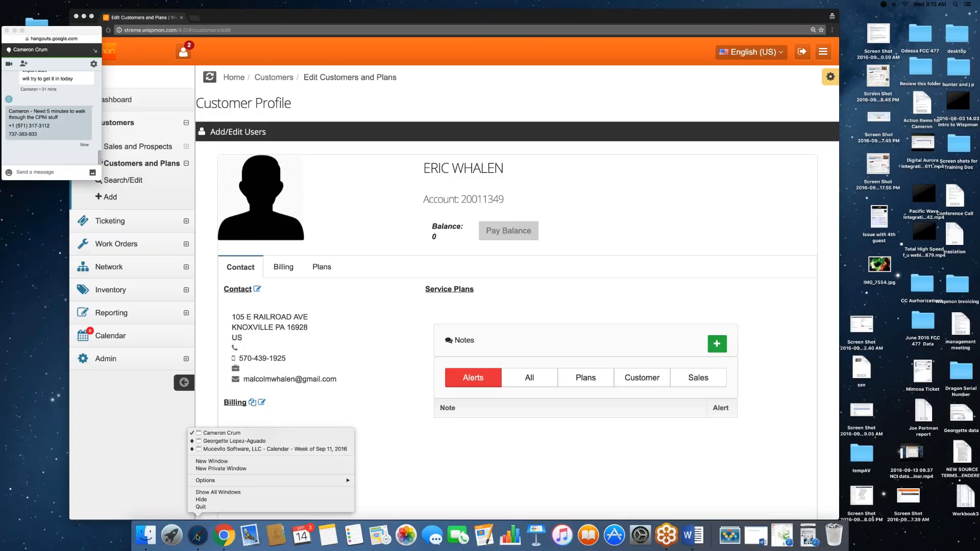
{"action": "left_click", "coordinate": [230, 462]}
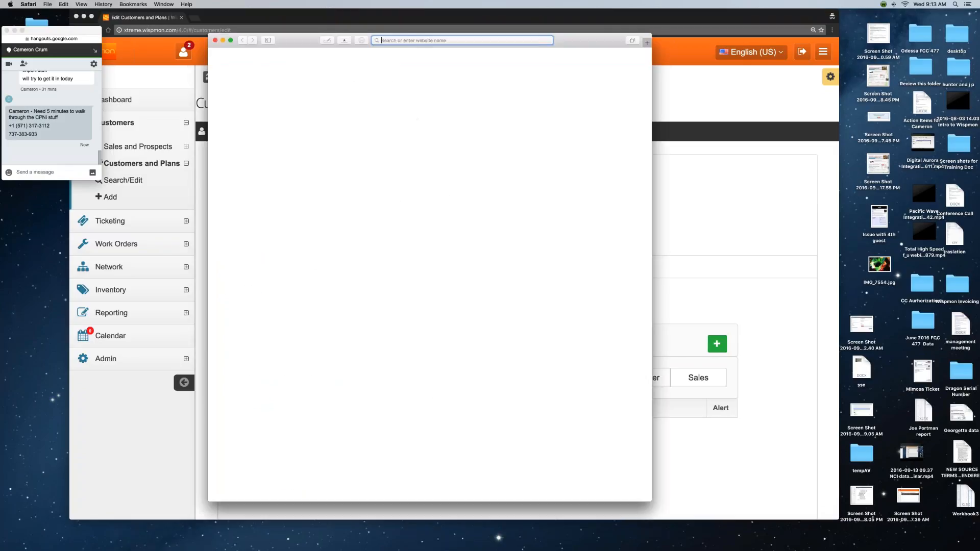
{"action": "type", "text": "https://xtreme.wispmon.com/portal/app"}
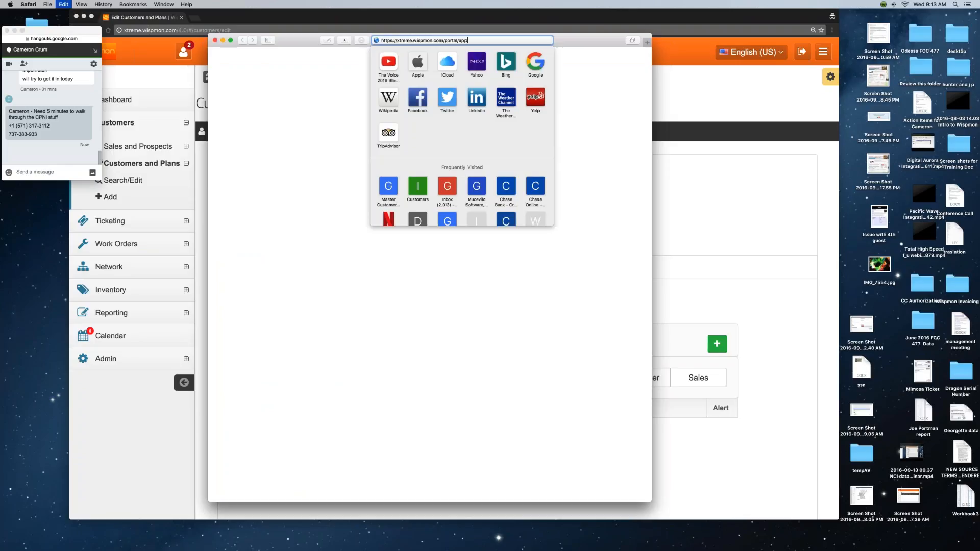
{"action": "key", "text": "Return"}
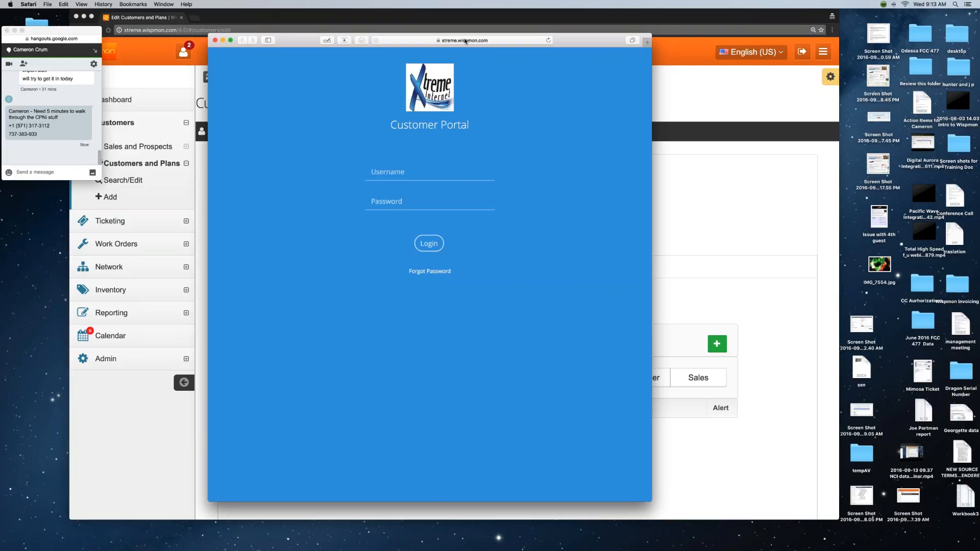
Clear the address bar, dismiss Favorites, and drag the portal login window to the right.
{"action": "left_click", "coordinate": [462, 40]}
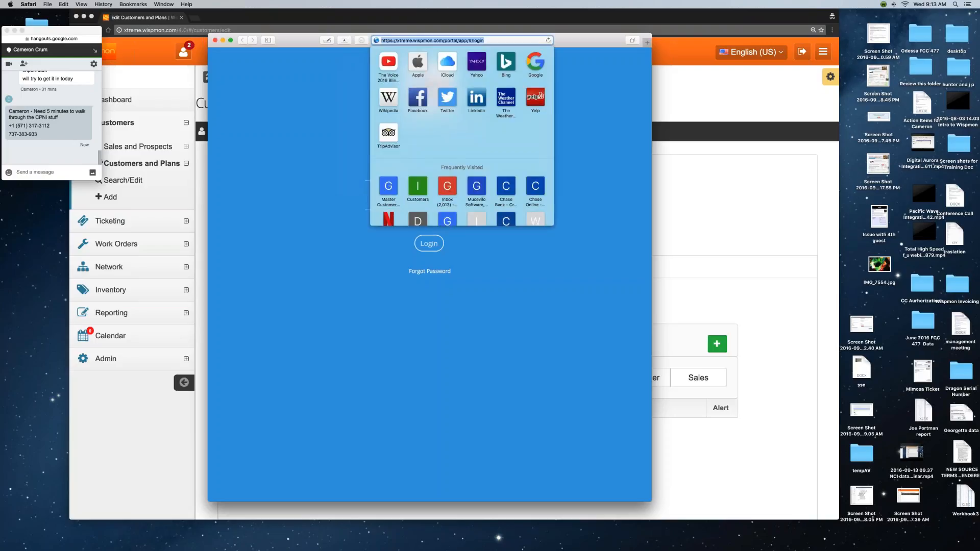
{"action": "type", "text": "www"}
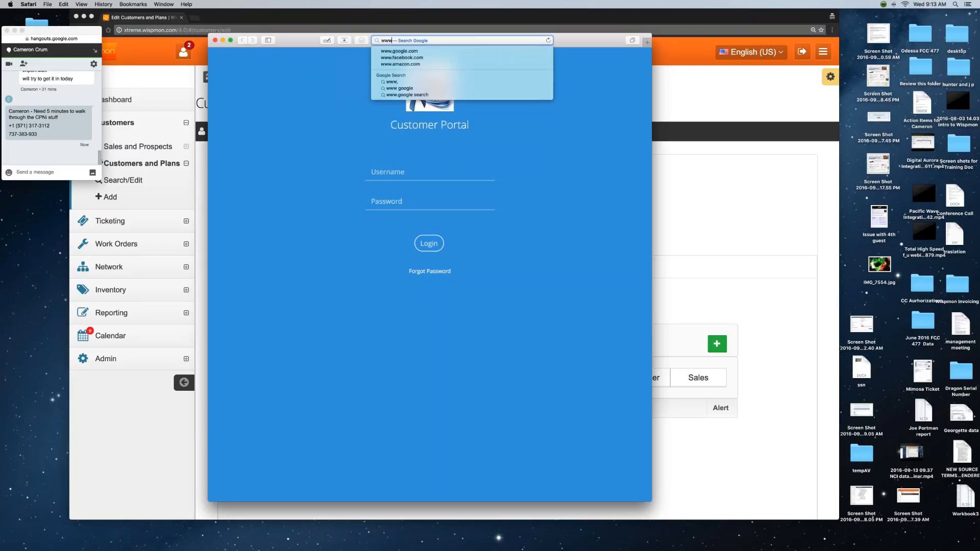
{"action": "type", "text": ".indigoextre"}
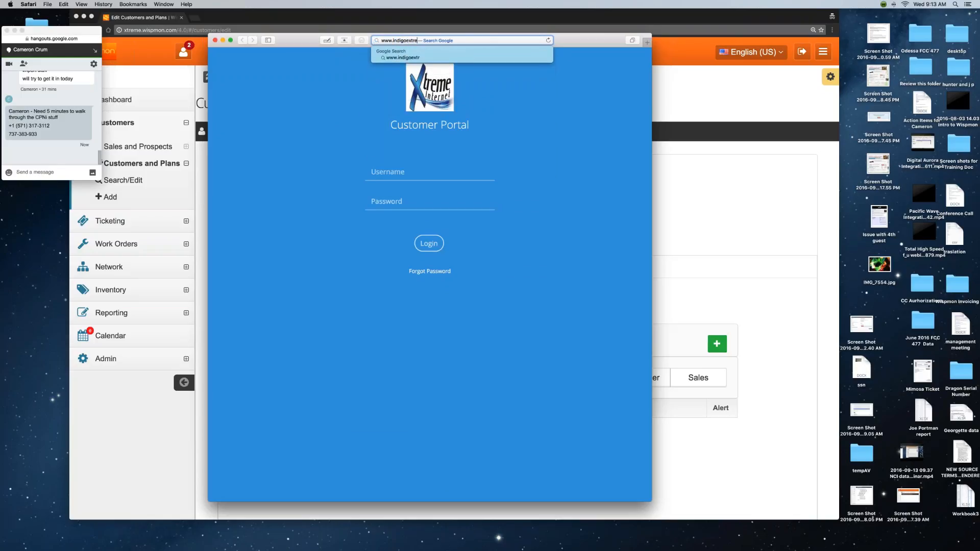
{"action": "key", "text": "Down"}
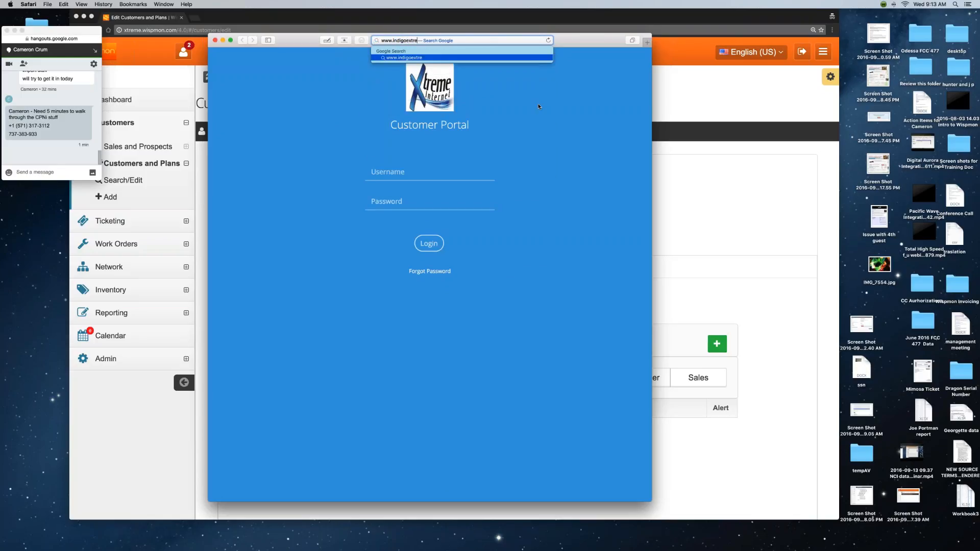
{"action": "key", "text": "Return"}
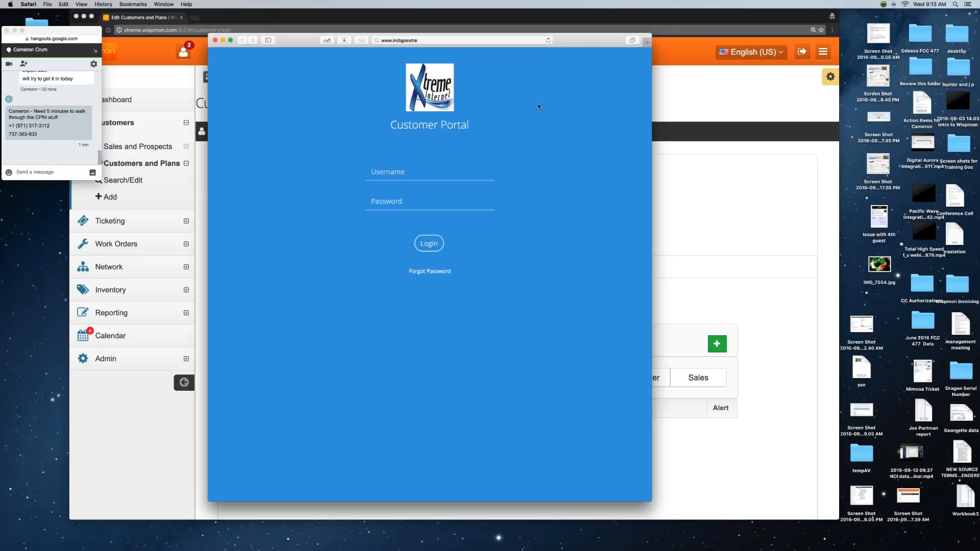
{"action": "left_click", "coordinate": [432, 41]}
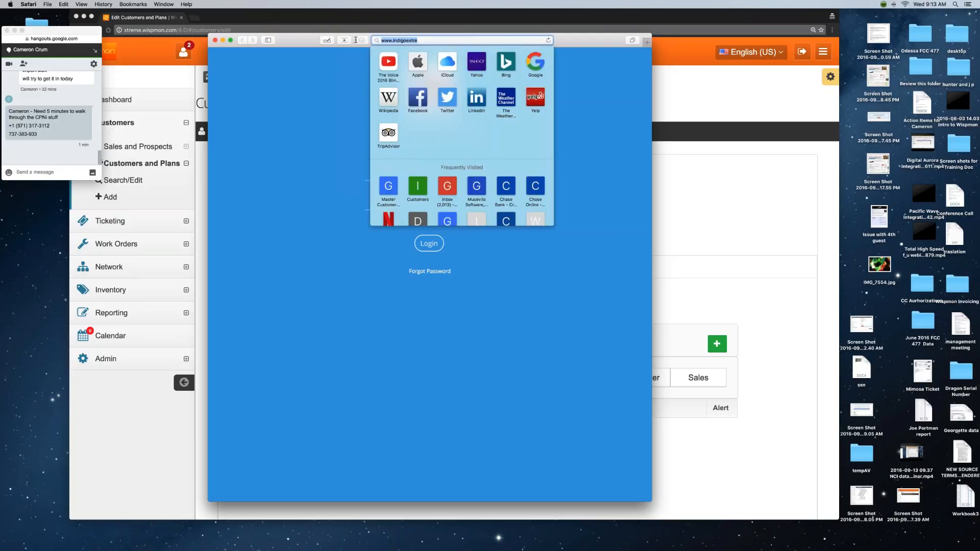
{"action": "key", "text": "BackSpace"}
{"action": "left_click", "coordinate": [281, 108]}
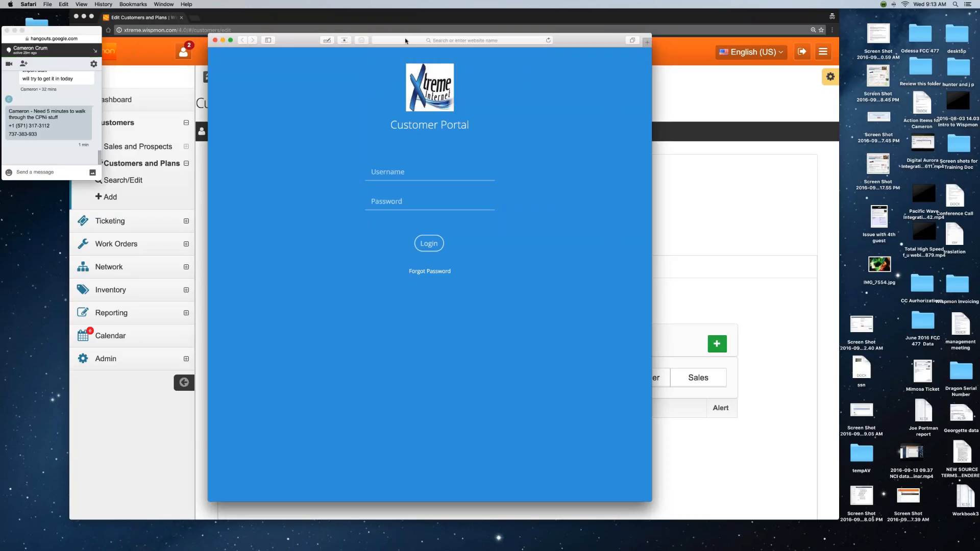
{"action": "left_click_drag", "start_coordinate": [287, 41], "coordinate": [571, 21]}
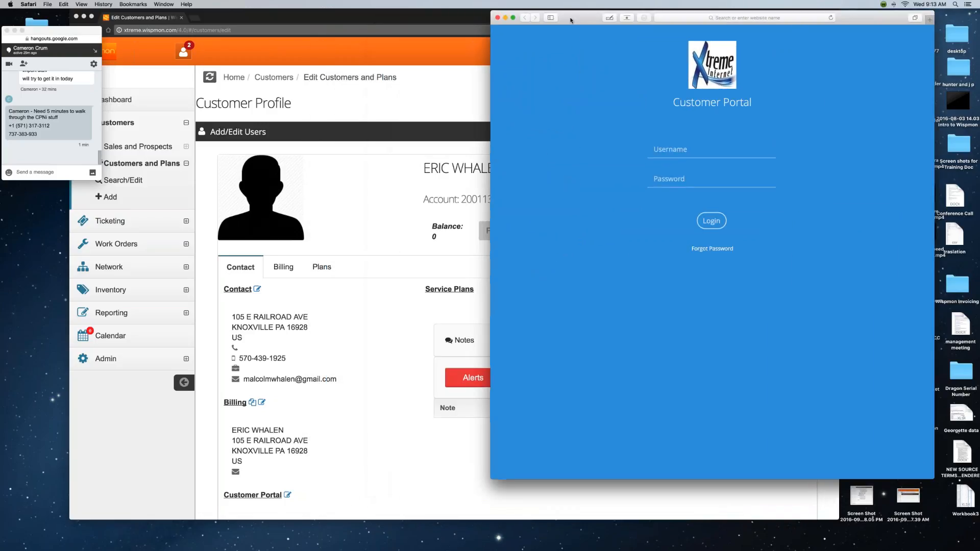
Copy the customer's Customer Portal username from the profile page.
{"action": "scroll", "coordinate": [360, 291], "scroll_direction": "down", "scroll_amount": 5}
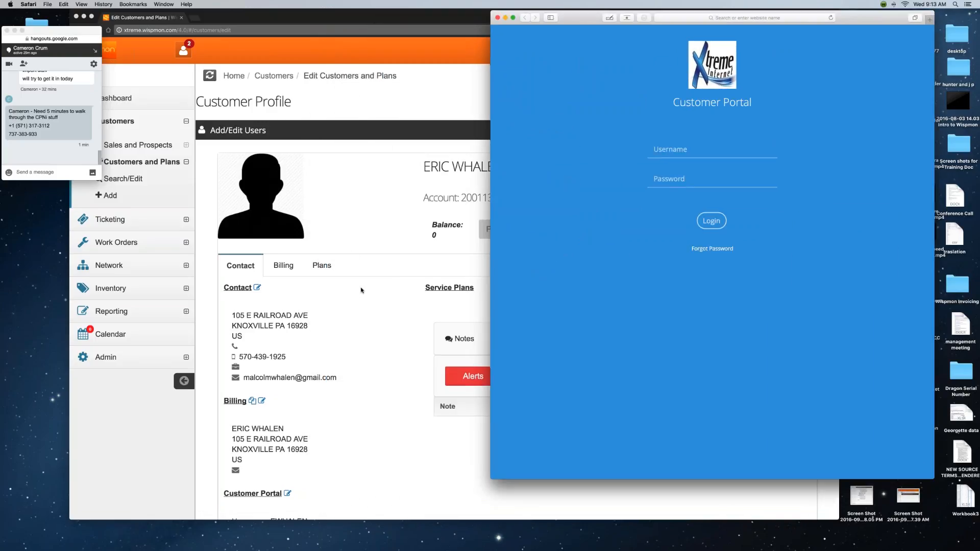
{"action": "scroll", "coordinate": [361, 291], "scroll_direction": "down", "scroll_amount": 3}
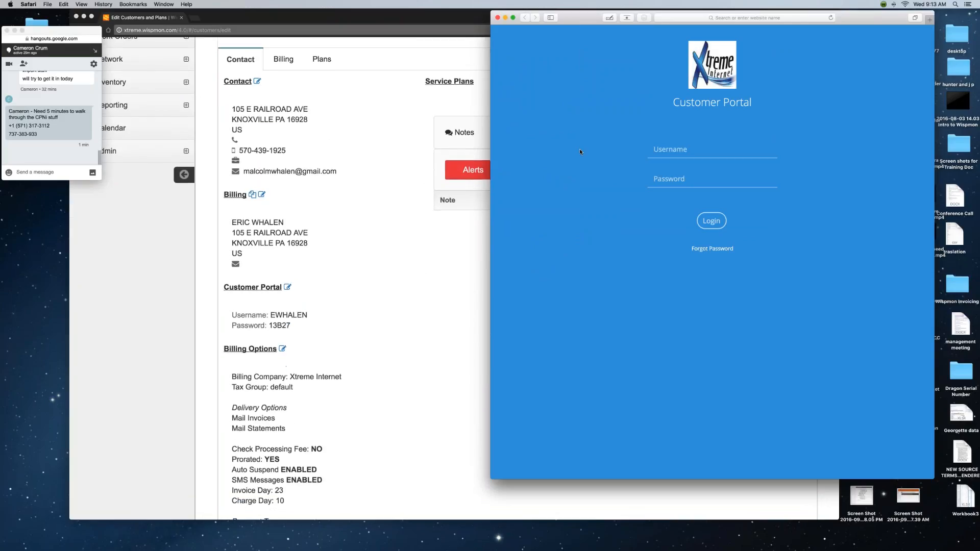
{"action": "left_click_drag", "start_coordinate": [596, 14], "coordinate": [484, 34]}
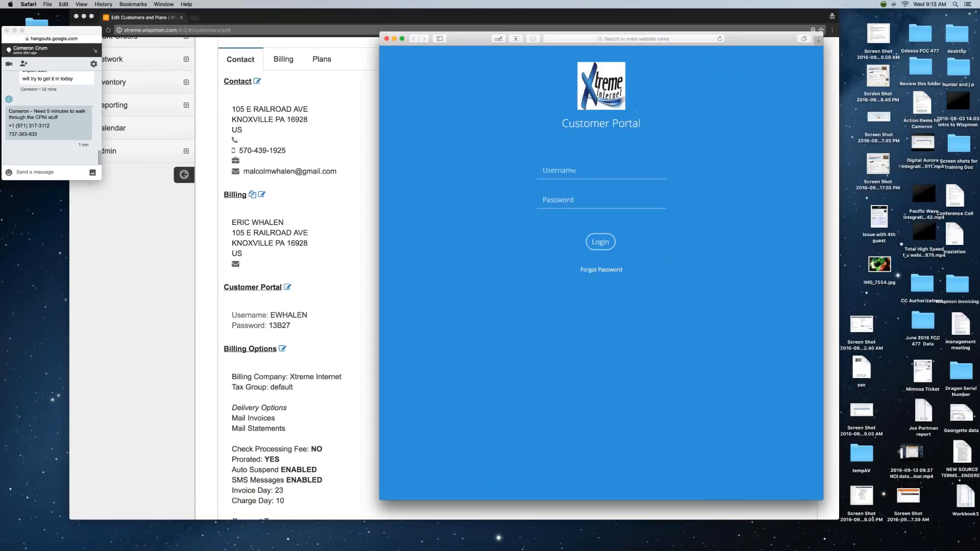
{"action": "left_click", "coordinate": [552, 171]}
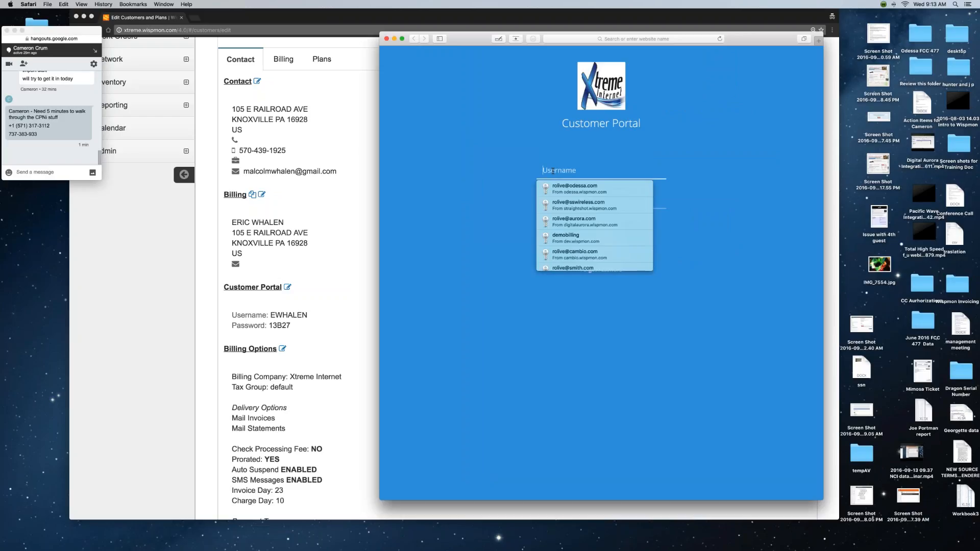
{"action": "left_click", "coordinate": [294, 315]}
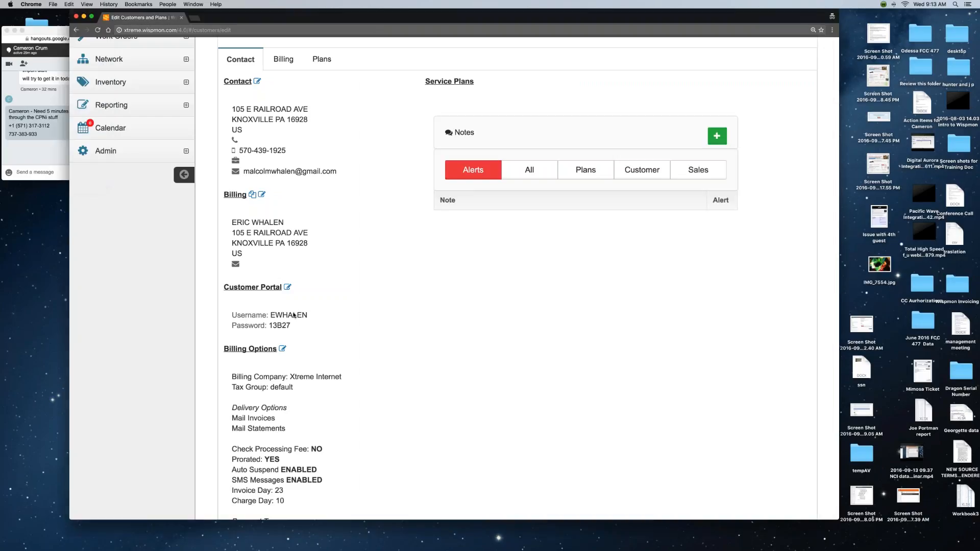
{"action": "left_click_drag", "start_coordinate": [307, 315], "coordinate": [271, 315]}
{"action": "key", "text": "super+c"}
{"action": "left_click_drag", "start_coordinate": [771, 20], "coordinate": [707, 22]}
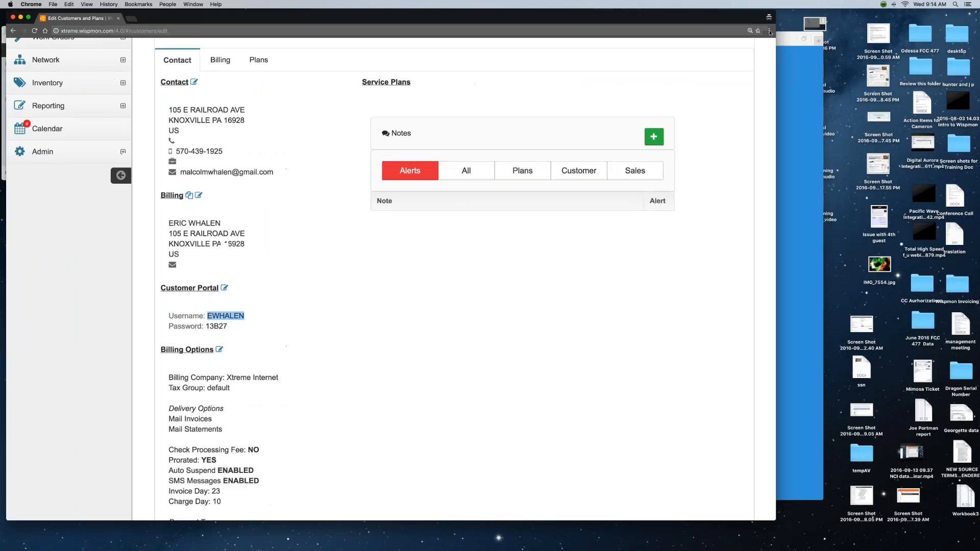
Log in to the portal with the pasted username and the customer's password.
{"action": "left_click", "coordinate": [793, 93]}
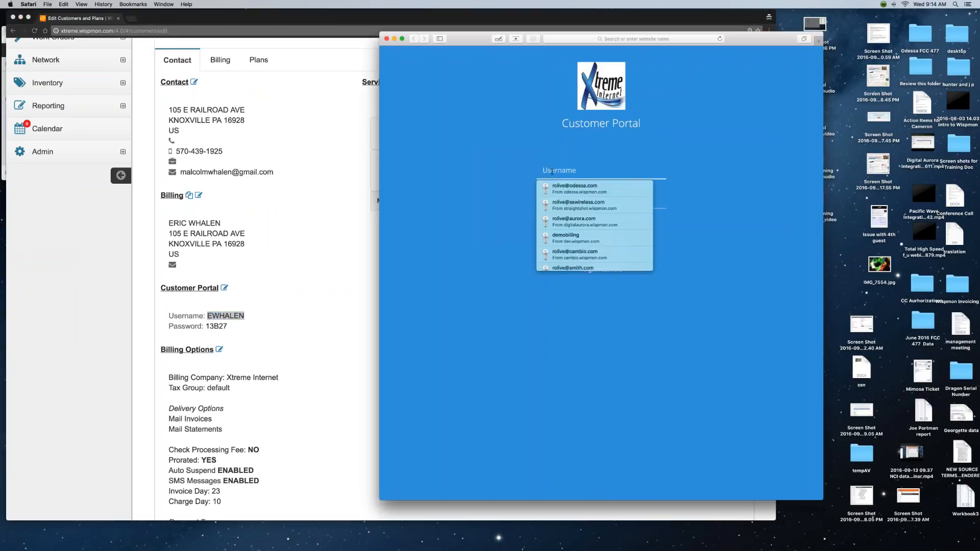
{"action": "key", "text": "super+v"}
{"action": "left_click", "coordinate": [570, 199]}
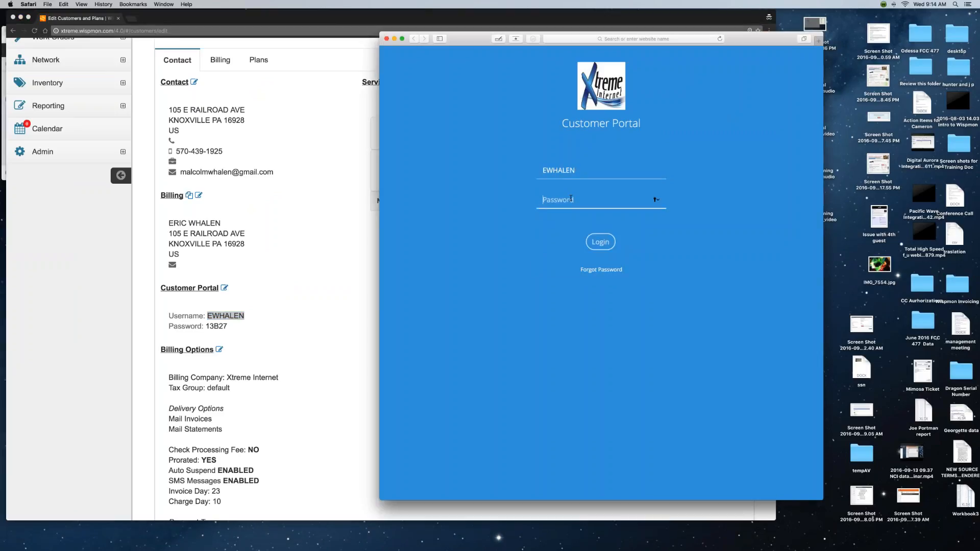
{"action": "key", "text": "Return"}
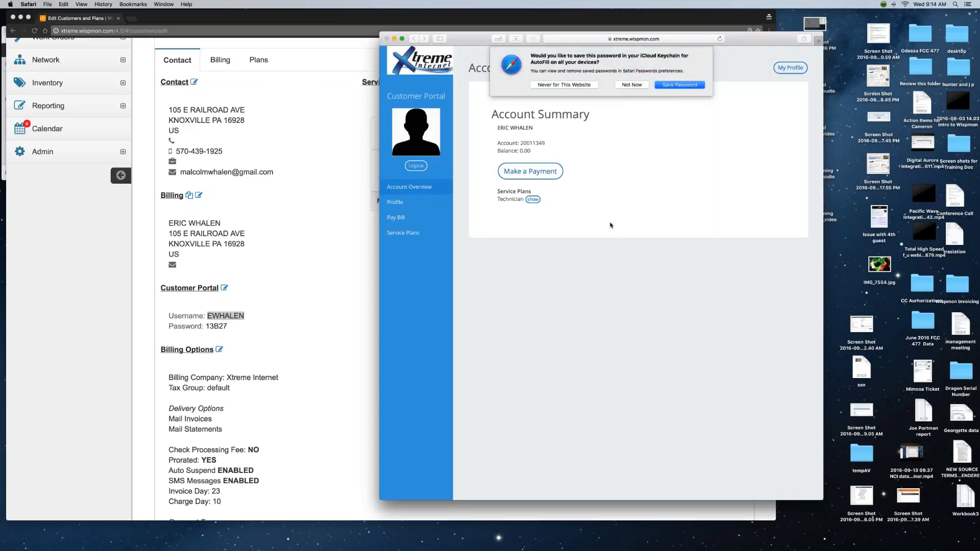
Decline the iCloud Keychain offer, shift the window left, and select the Account Summary heading.
{"action": "left_click", "coordinate": [632, 85]}
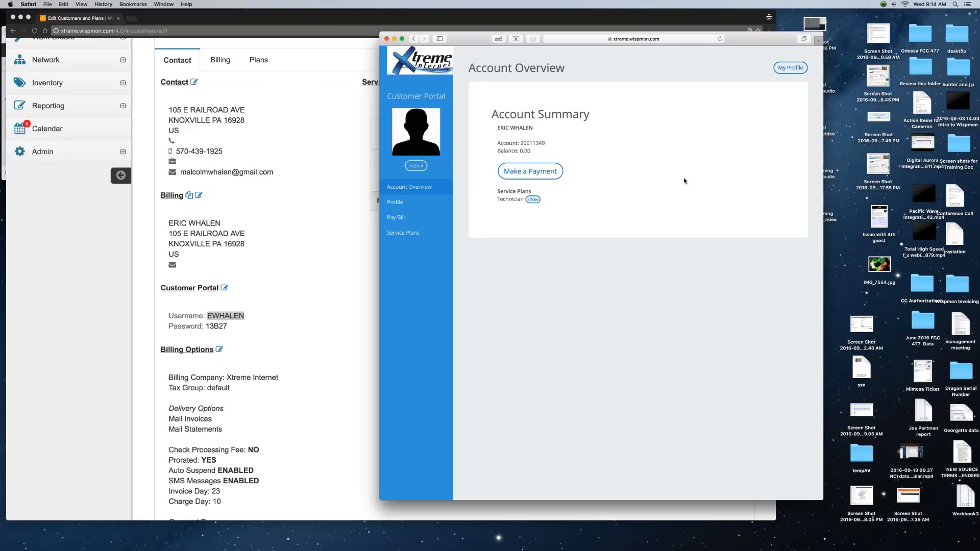
{"action": "left_click_drag", "start_coordinate": [750, 43], "coordinate": [683, 41]}
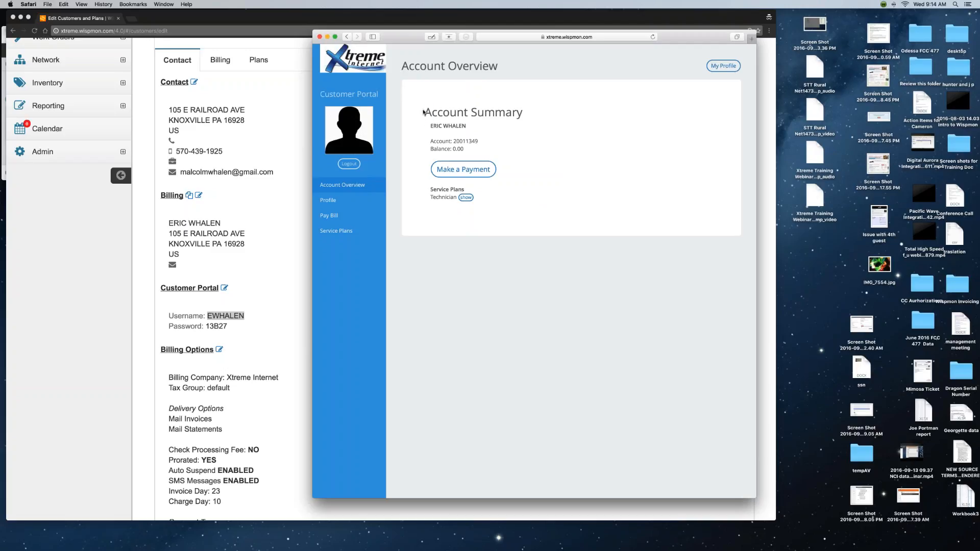
{"action": "left_click_drag", "start_coordinate": [424, 113], "coordinate": [522, 110]}
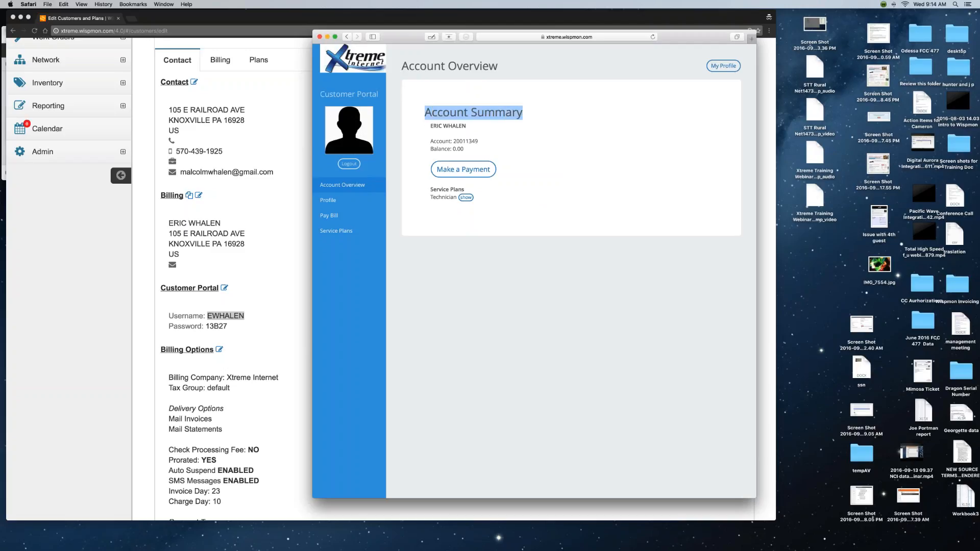
Zoom the portal page in three times and widen the window to show the sidebar.
{"action": "left_click", "coordinate": [81, 4]}
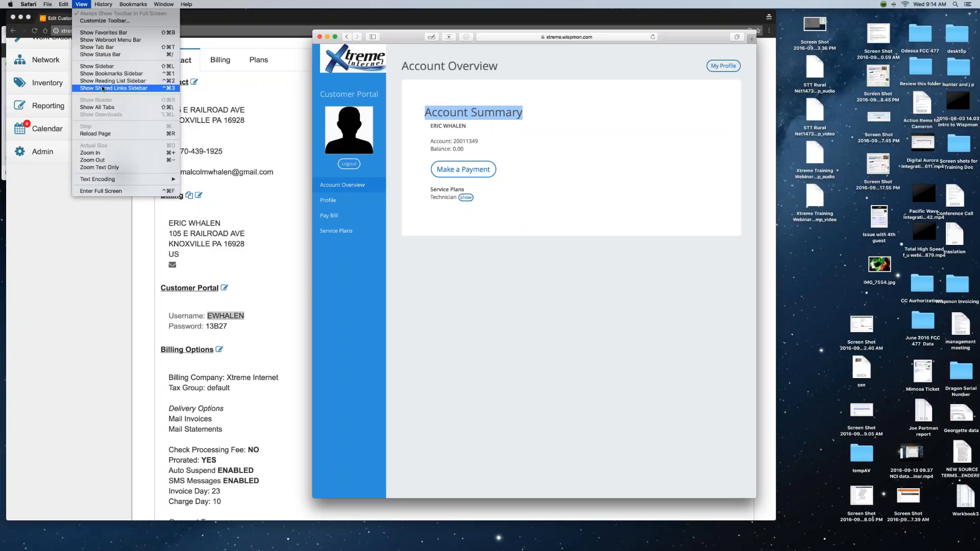
{"action": "left_click", "coordinate": [109, 153]}
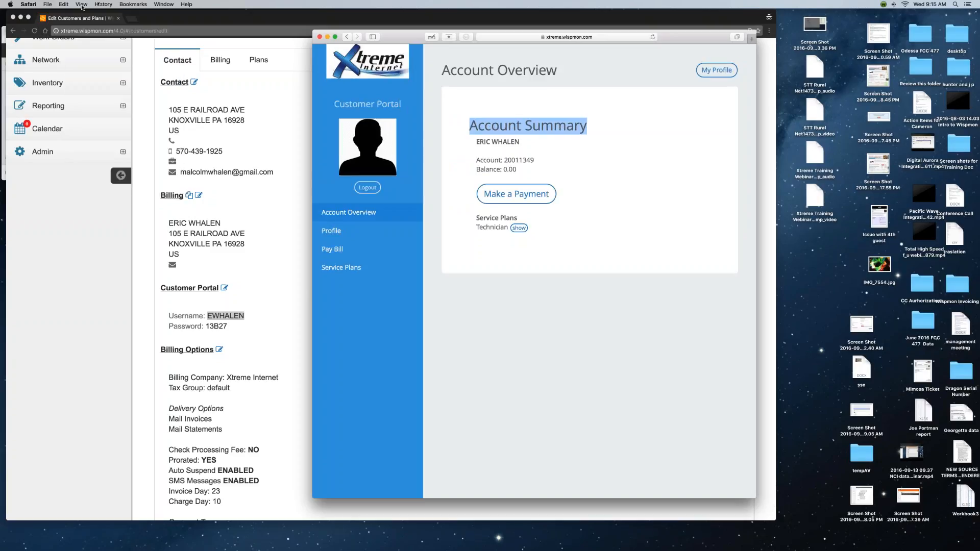
{"action": "left_click", "coordinate": [82, 5]}
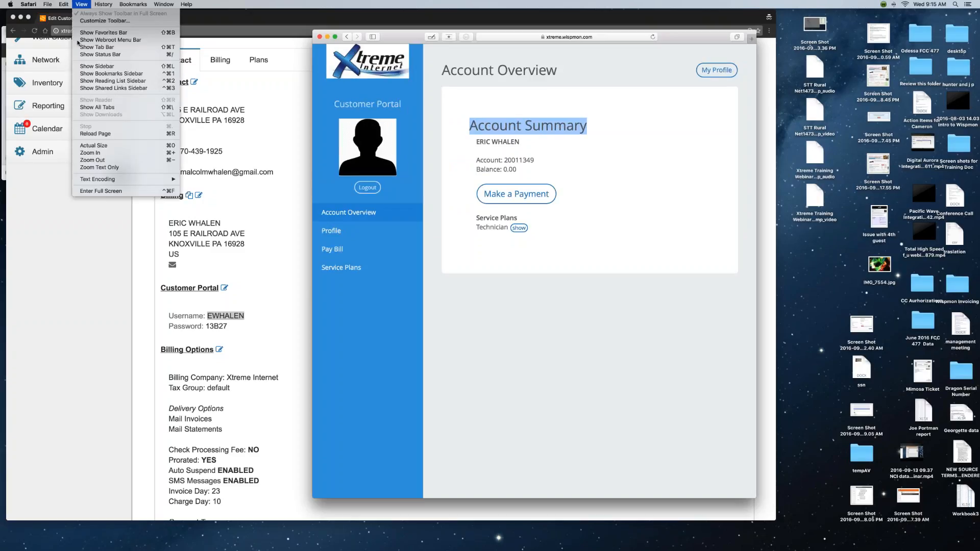
{"action": "left_click", "coordinate": [101, 152]}
{"action": "left_click", "coordinate": [79, 5]}
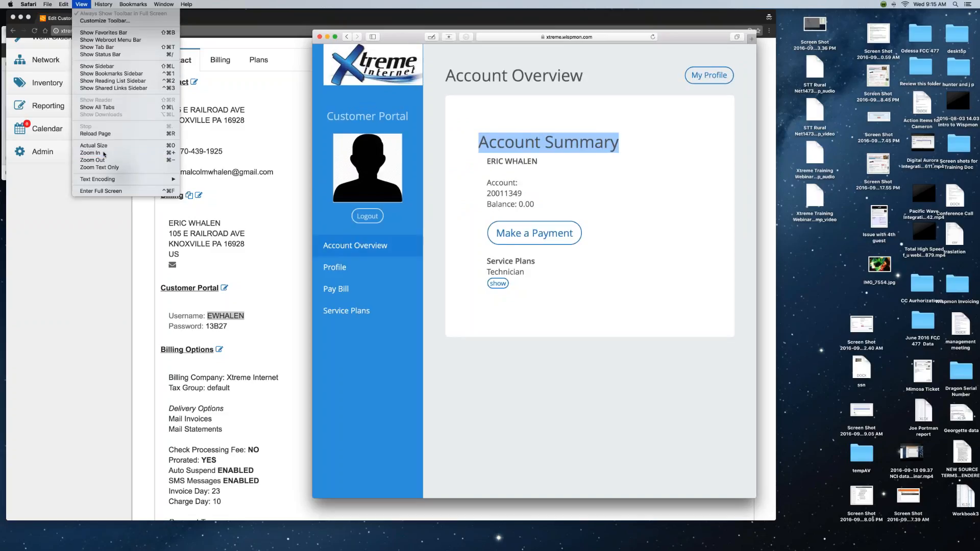
{"action": "left_click", "coordinate": [102, 154]}
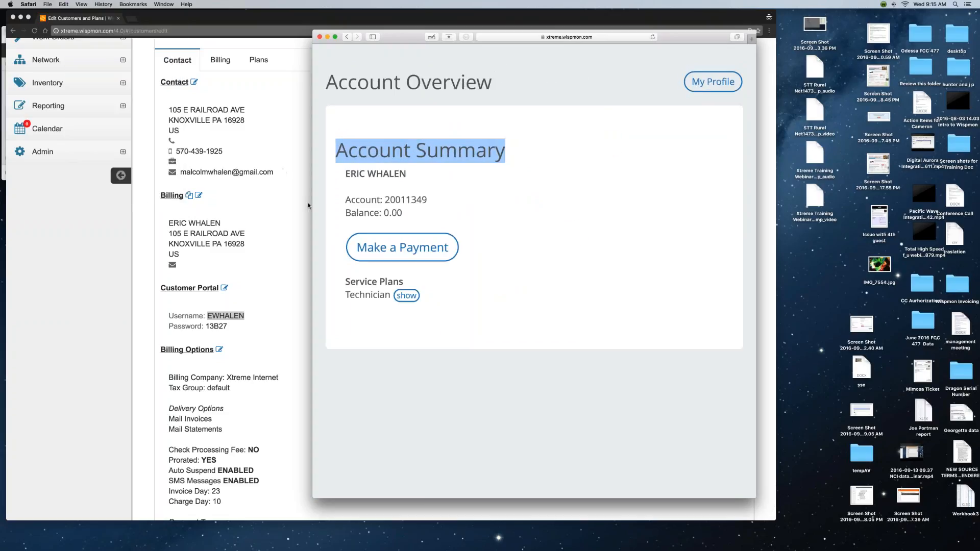
{"action": "left_click_drag", "start_coordinate": [313, 200], "coordinate": [145, 200]}
Highlight the customer's name, account number and the Technician service plan.
{"action": "left_click_drag", "start_coordinate": [444, 187], "coordinate": [368, 186]}
{"action": "left_click_drag", "start_coordinate": [466, 212], "coordinate": [411, 226]}
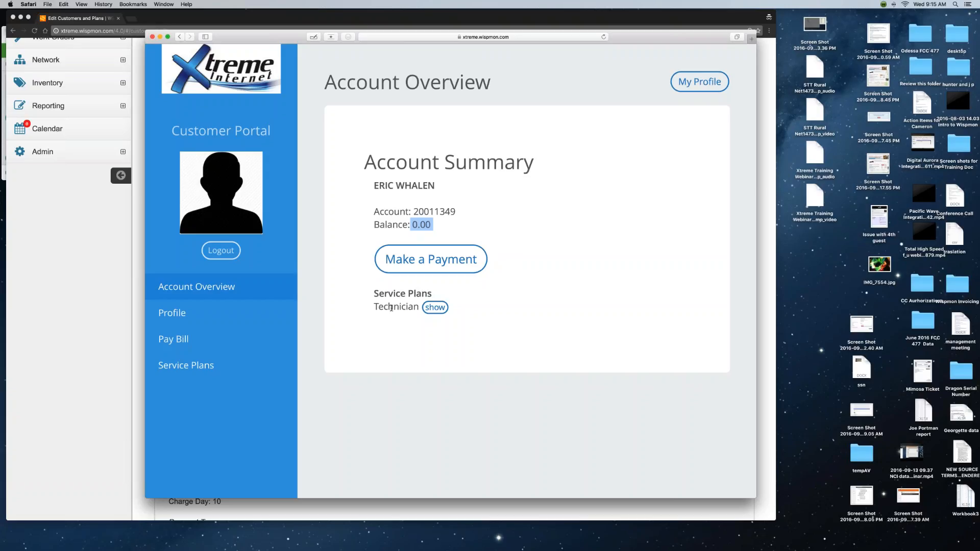
{"action": "left_click_drag", "start_coordinate": [374, 307], "coordinate": [418, 307]}
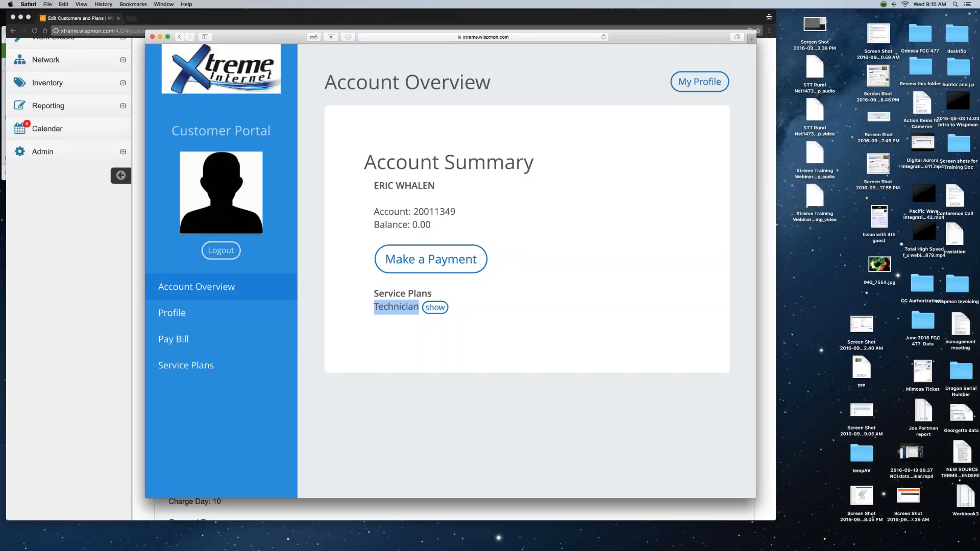
Open Profile, scroll the Customer Information, and bring up a blank New Authorized User form.
{"action": "left_click", "coordinate": [188, 313]}
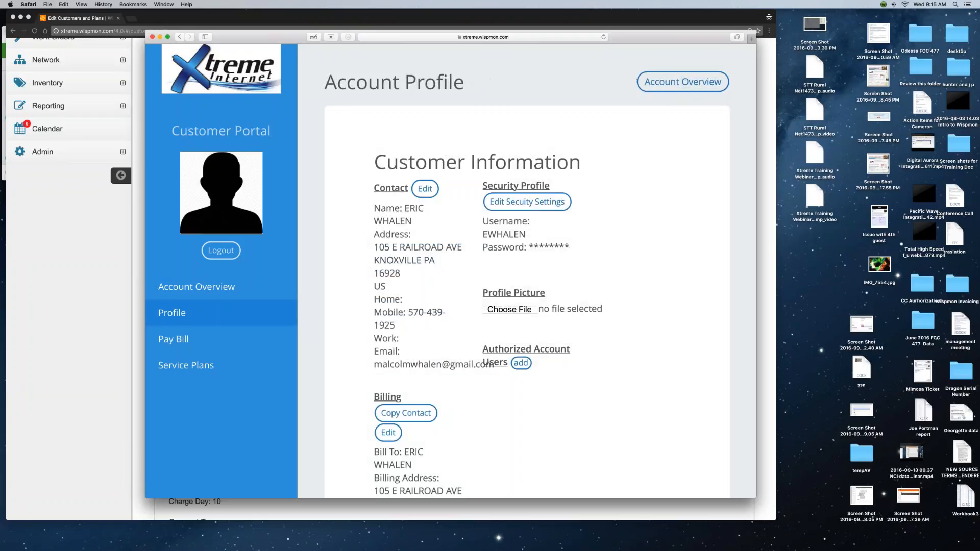
{"action": "scroll", "coordinate": [540, 276], "scroll_direction": "down", "scroll_amount": 3}
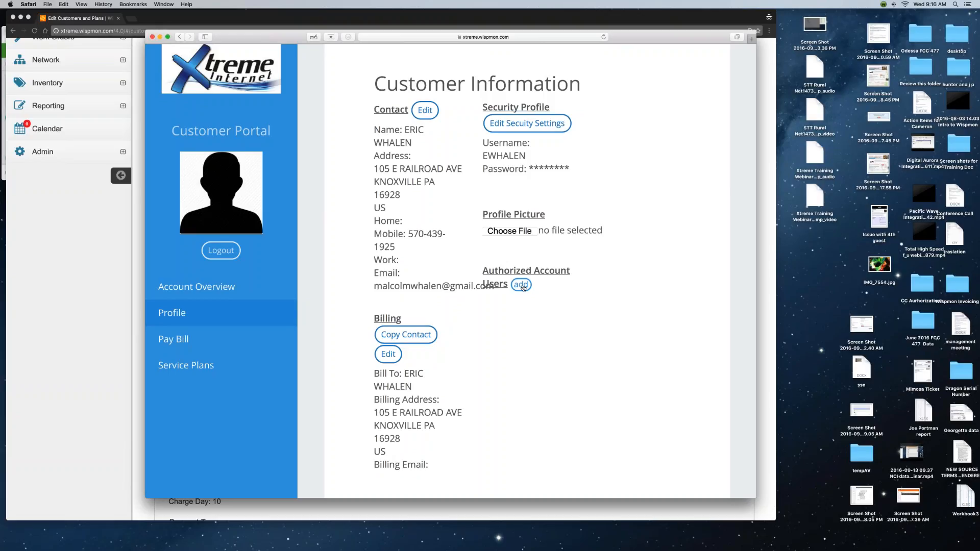
{"action": "left_click", "coordinate": [521, 285]}
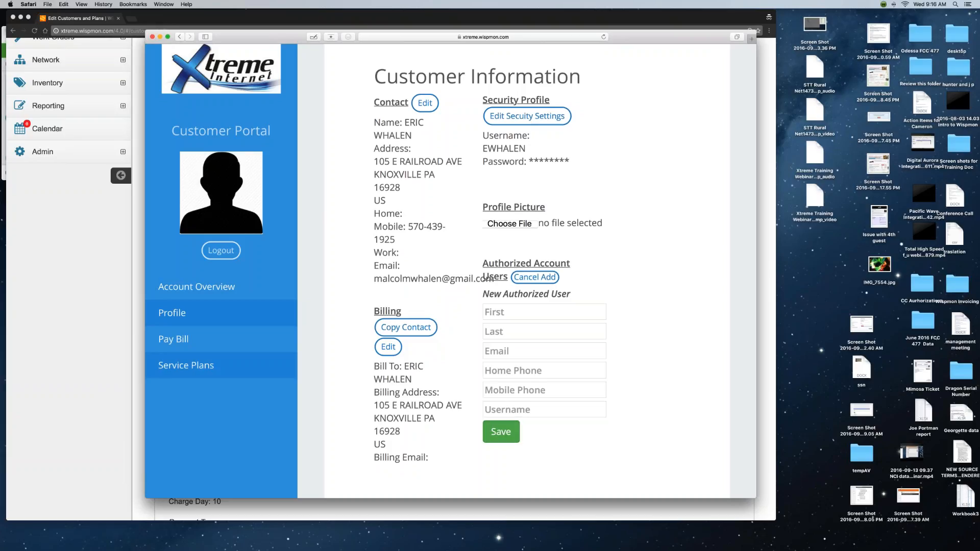
Open Pay Bill, look over the one-time credit card payment form, then cancel it.
{"action": "left_click", "coordinate": [184, 340]}
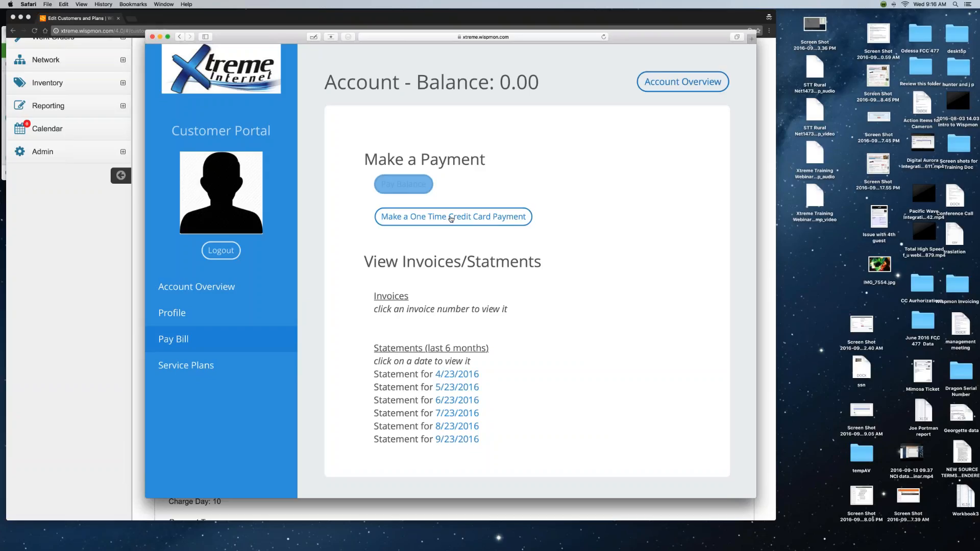
{"action": "left_click", "coordinate": [451, 218]}
{"action": "scroll", "coordinate": [525, 270], "scroll_direction": "down", "scroll_amount": 5}
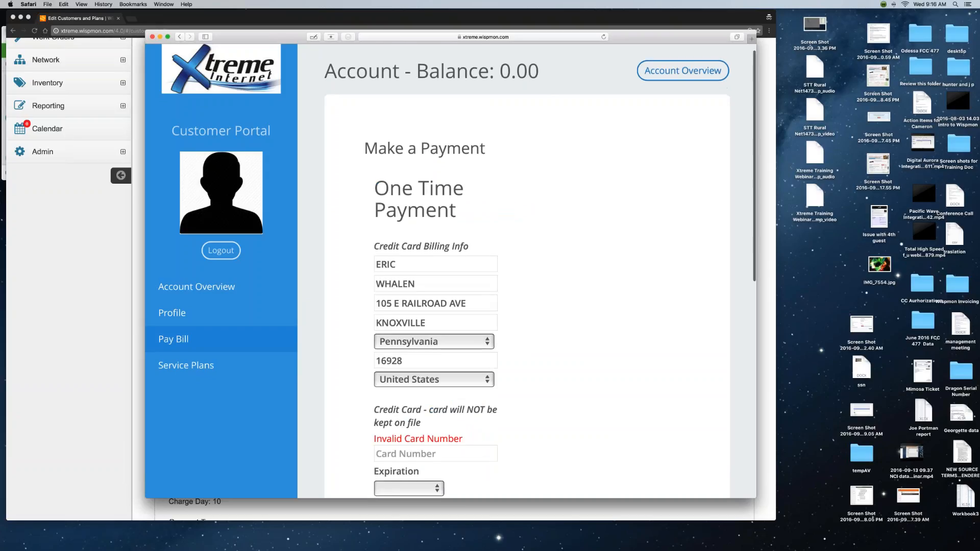
{"action": "scroll", "coordinate": [556, 287], "scroll_direction": "down", "scroll_amount": 3}
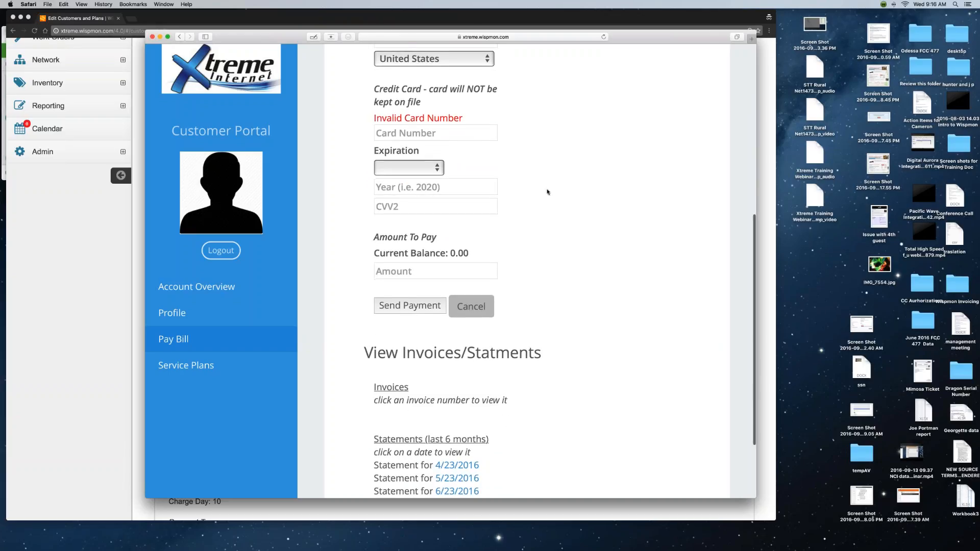
{"action": "scroll", "coordinate": [547, 192], "scroll_direction": "up", "scroll_amount": 3}
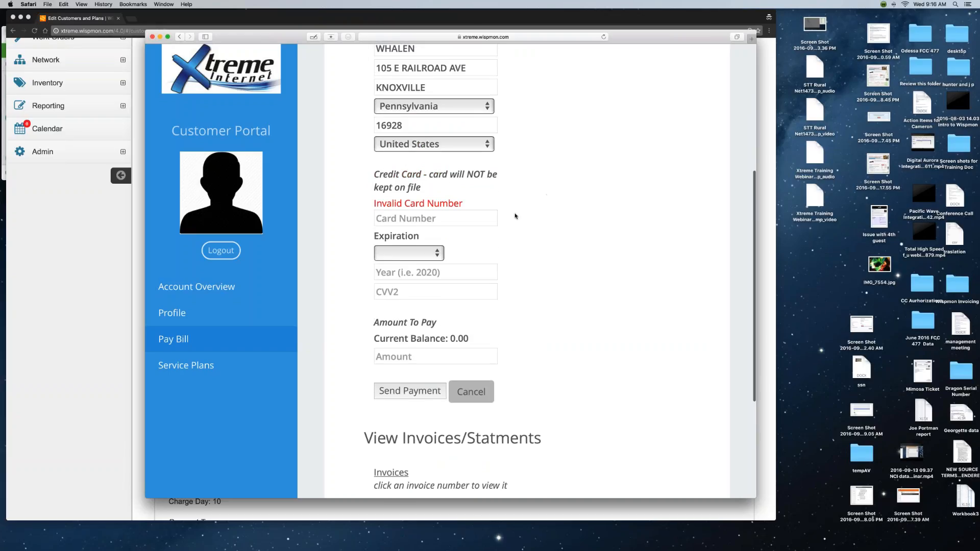
{"action": "scroll", "coordinate": [515, 216], "scroll_direction": "up", "scroll_amount": 4}
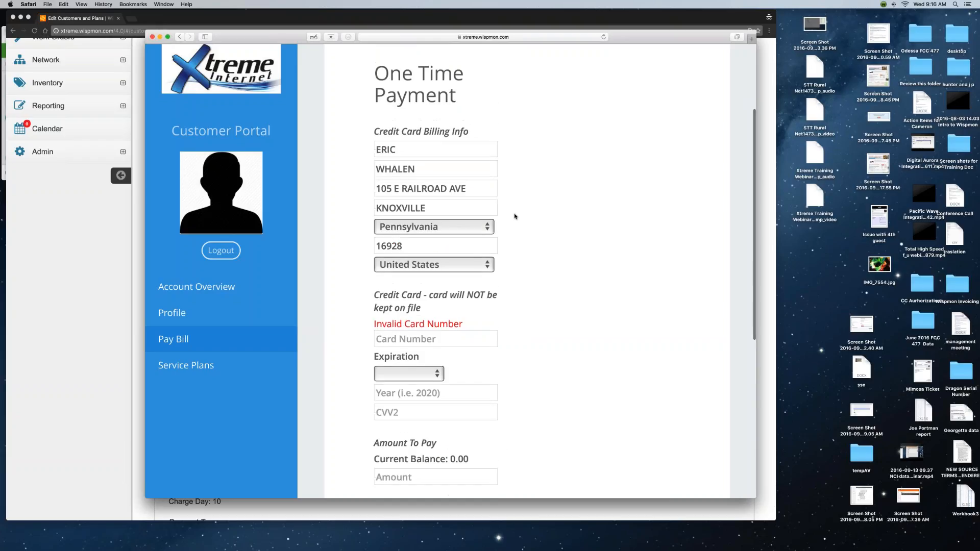
{"action": "scroll", "coordinate": [514, 216], "scroll_direction": "down", "scroll_amount": 6}
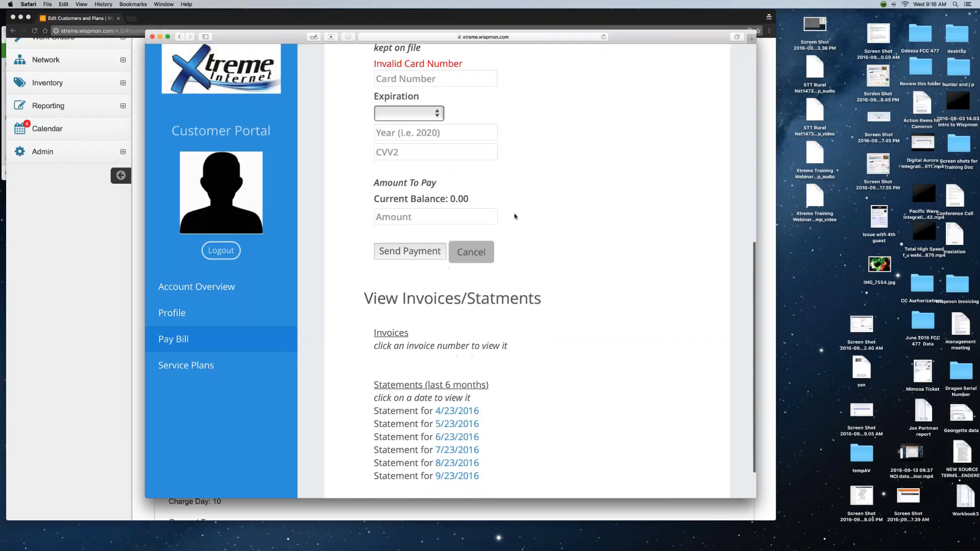
{"action": "scroll", "coordinate": [515, 216], "scroll_direction": "down", "scroll_amount": 2}
{"action": "left_click", "coordinate": [471, 203]}
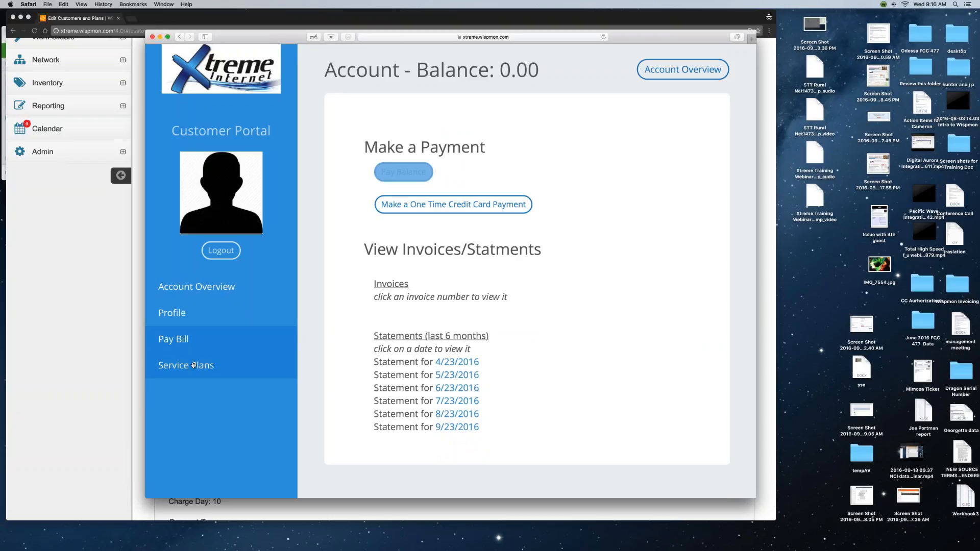
View the Technician plan details (active since 2/24/2017, 0 Mbps), then return to Account Overview.
{"action": "left_click", "coordinate": [194, 365]}
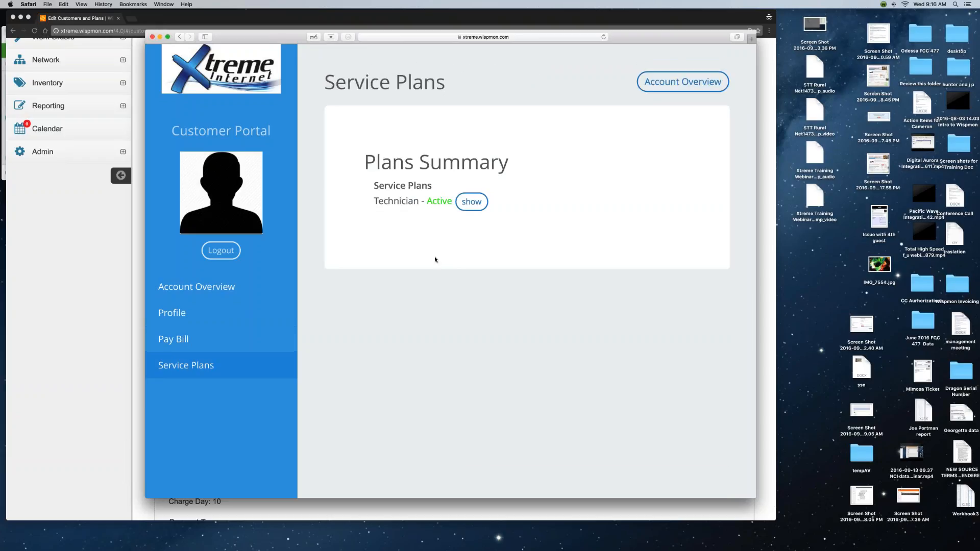
{"action": "left_click", "coordinate": [471, 202]}
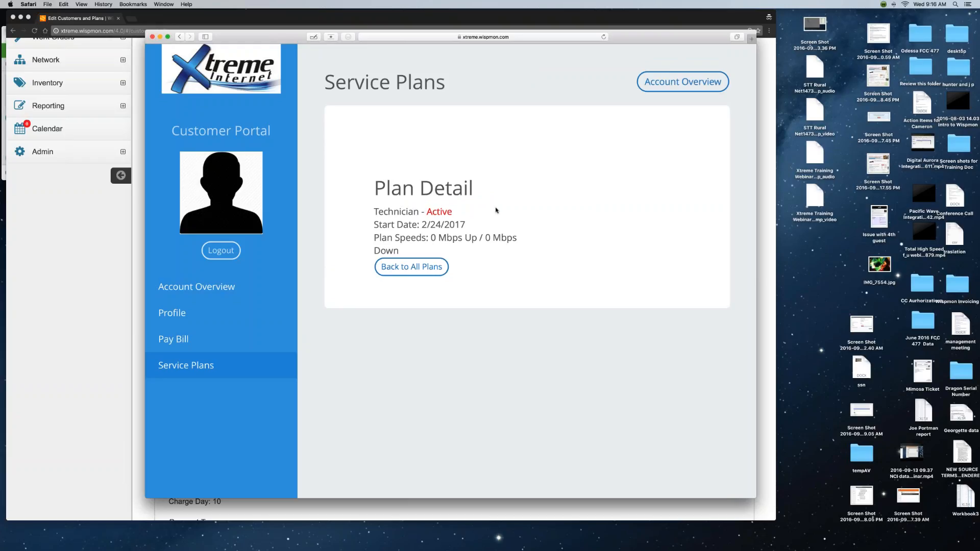
{"action": "left_click_drag", "start_coordinate": [516, 238], "coordinate": [369, 211]}
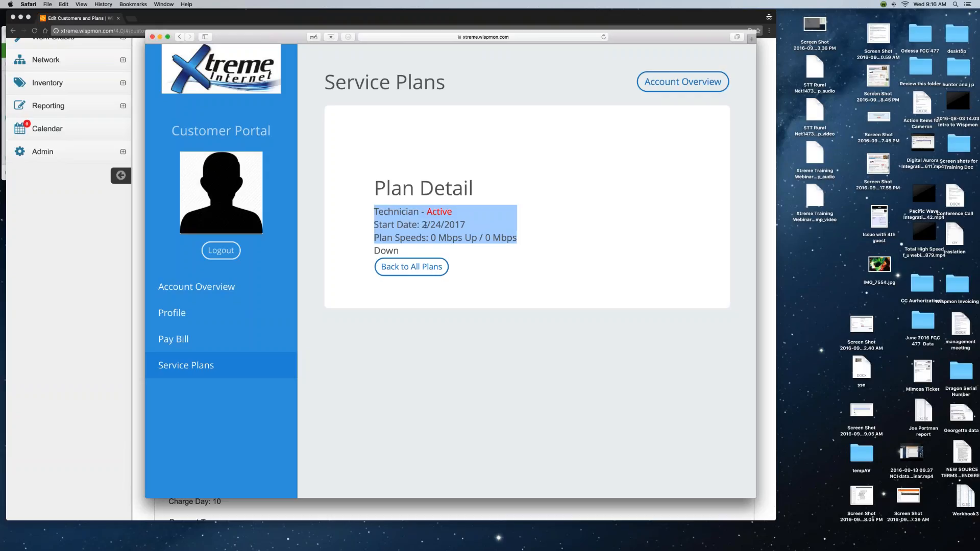
{"action": "left_click", "coordinate": [409, 238]}
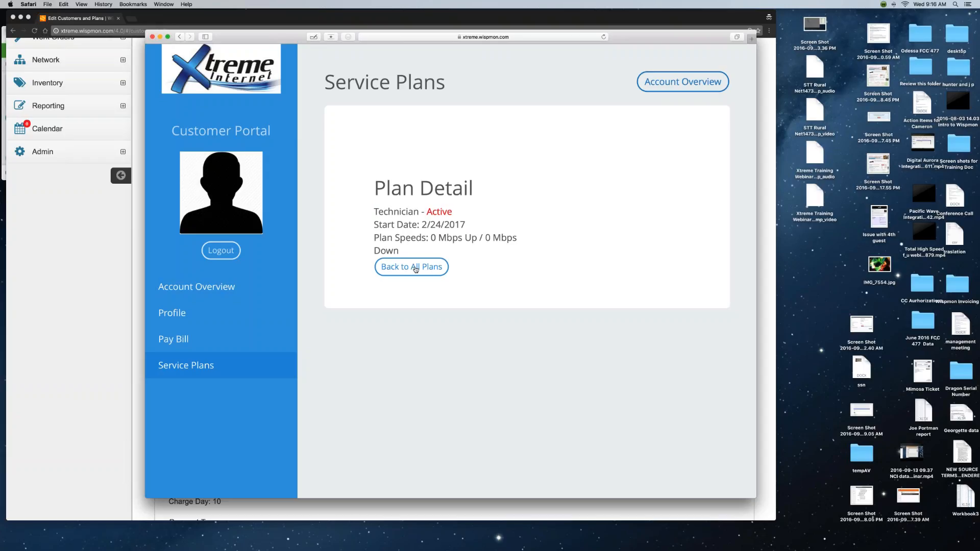
{"action": "left_click", "coordinate": [415, 268]}
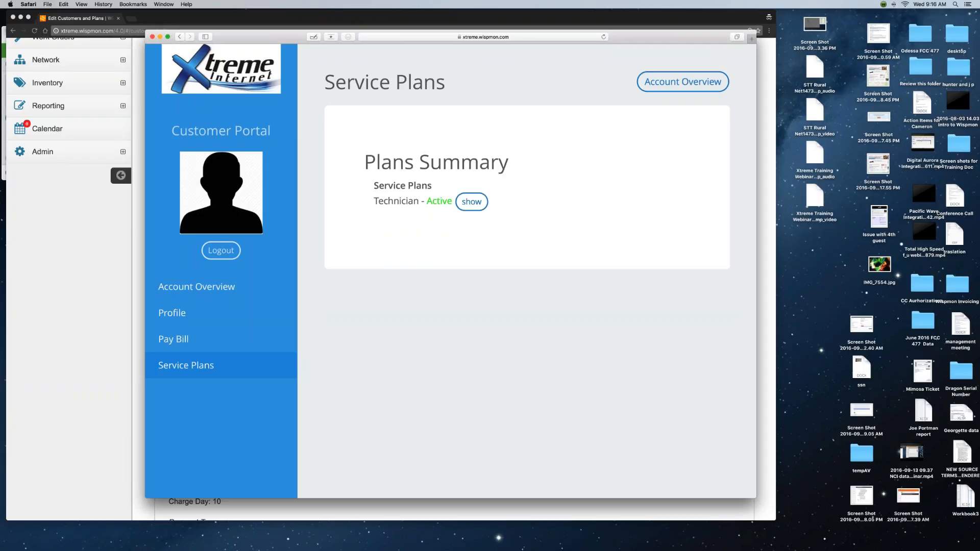
{"action": "left_click", "coordinate": [217, 286]}
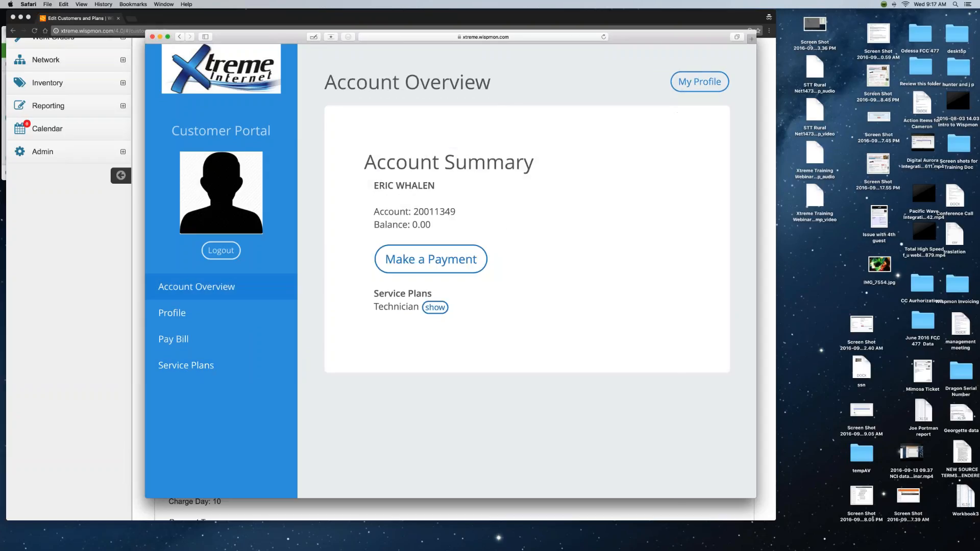
Look over the Profile and Account Overview pages, then minimize the Safari portal window.
{"action": "left_click", "coordinate": [700, 82]}
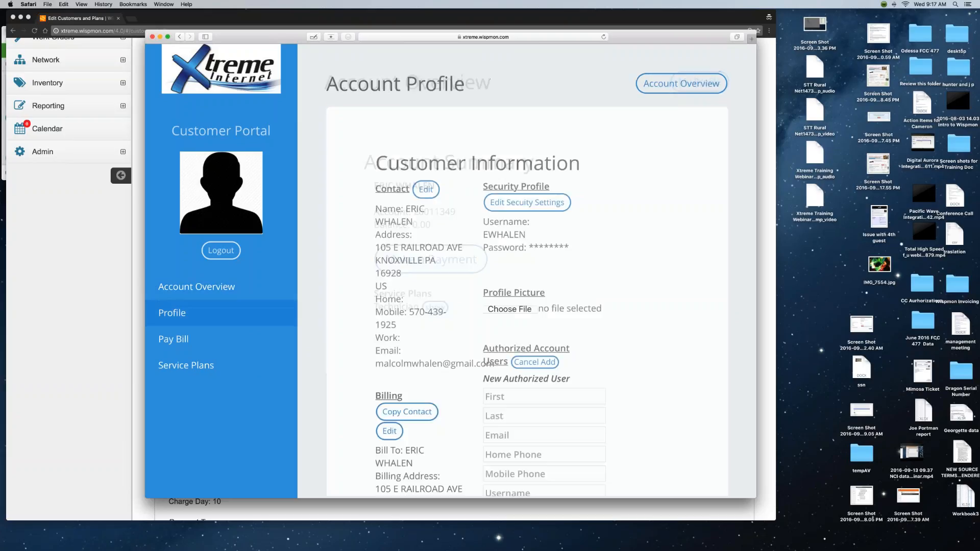
{"action": "scroll", "coordinate": [648, 217], "scroll_direction": "down", "scroll_amount": 1}
{"action": "scroll", "coordinate": [648, 217], "scroll_direction": "up", "scroll_amount": 1}
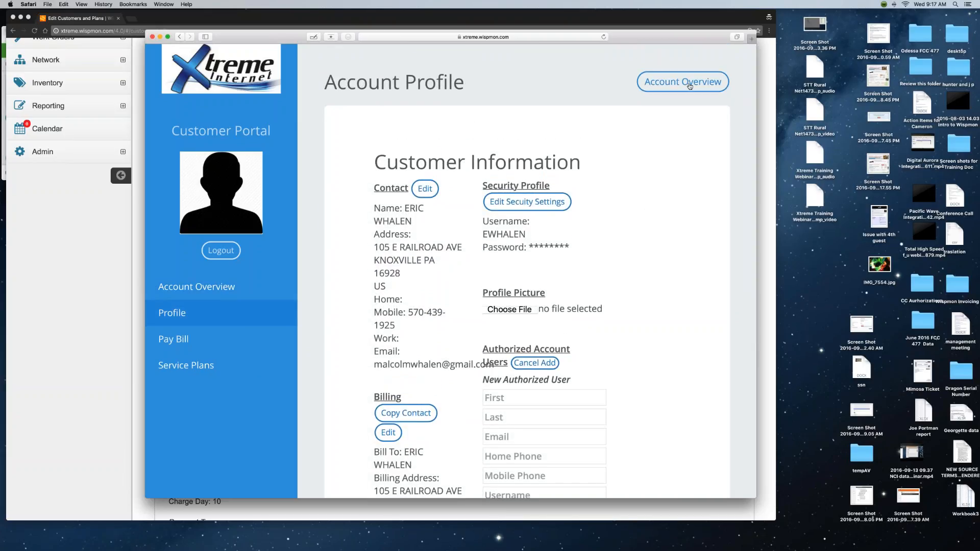
{"action": "left_click", "coordinate": [689, 86]}
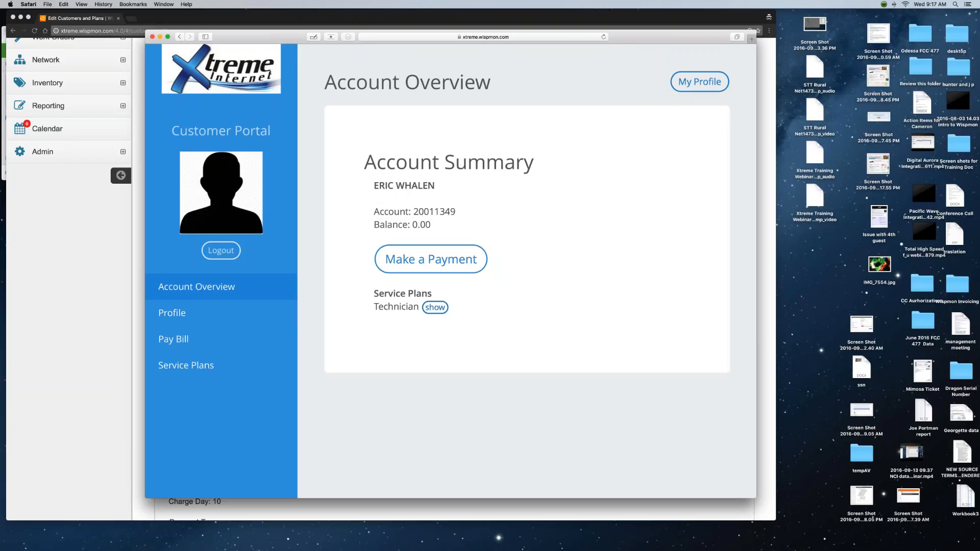
{"action": "left_click", "coordinate": [172, 315]}
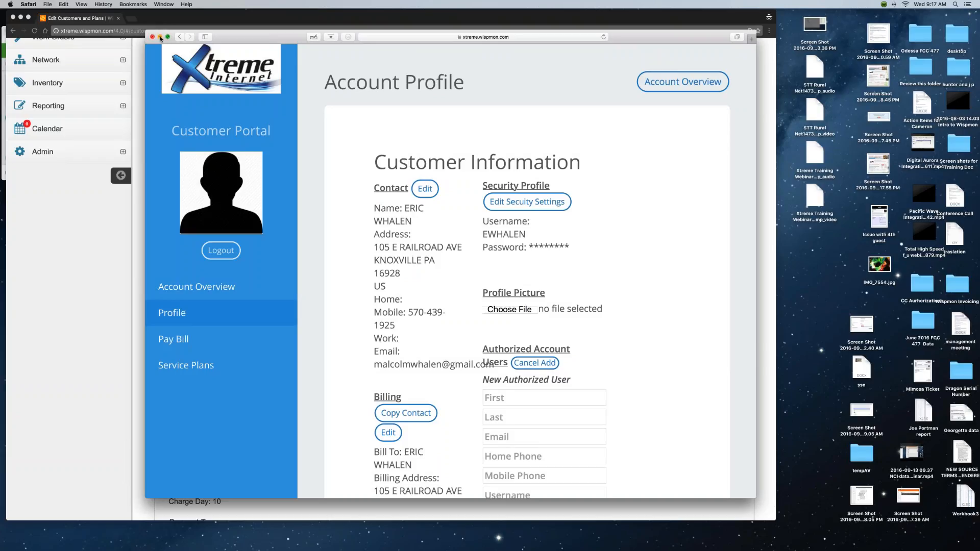
{"action": "left_click", "coordinate": [160, 37]}
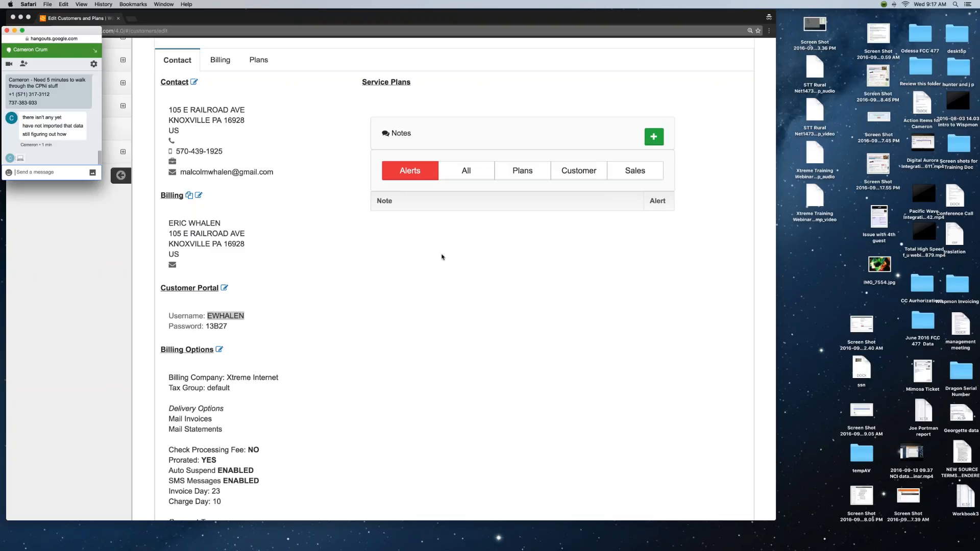
{"action": "left_click", "coordinate": [390, 15]}
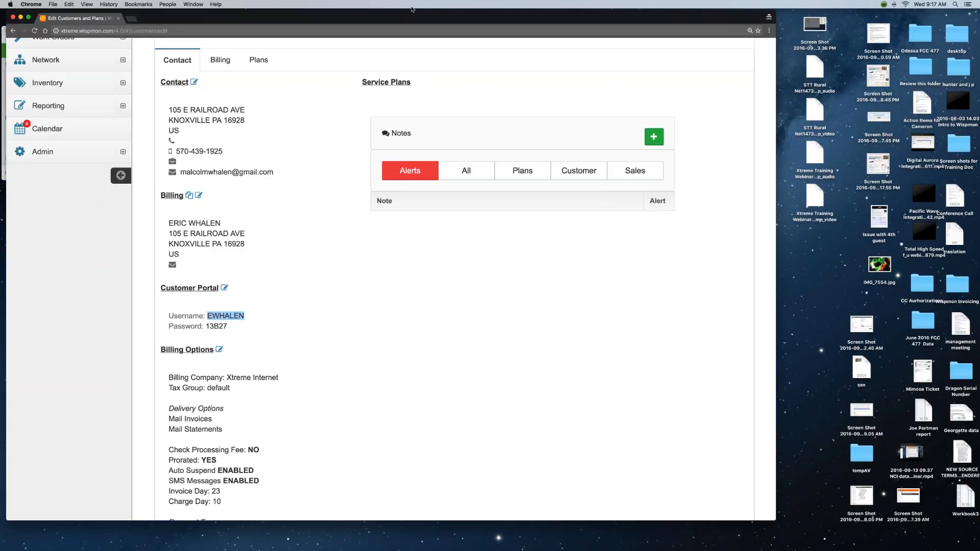
{"action": "left_click_drag", "start_coordinate": [388, 12], "coordinate": [416, 9]}
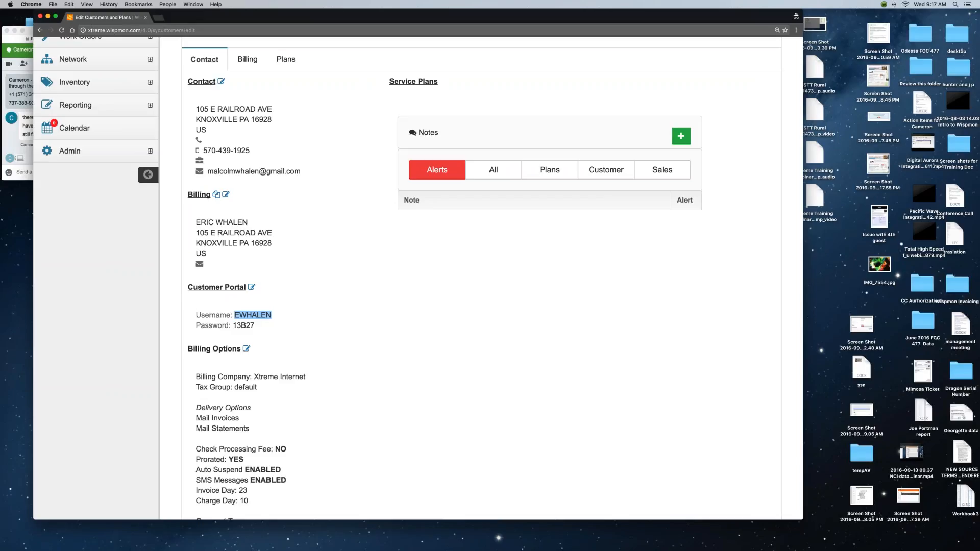
{"action": "left_click", "coordinate": [26, 172]}
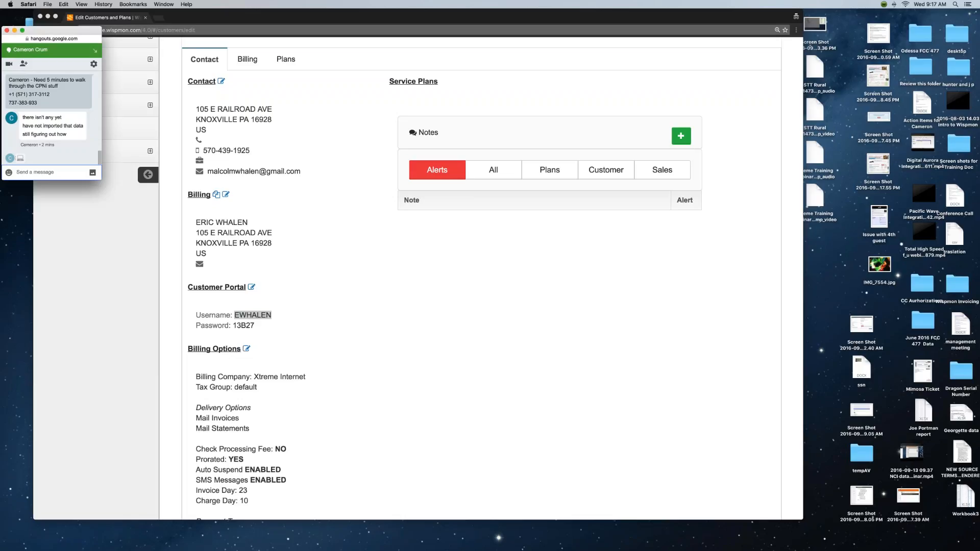
{"action": "left_click", "coordinate": [397, 274]}
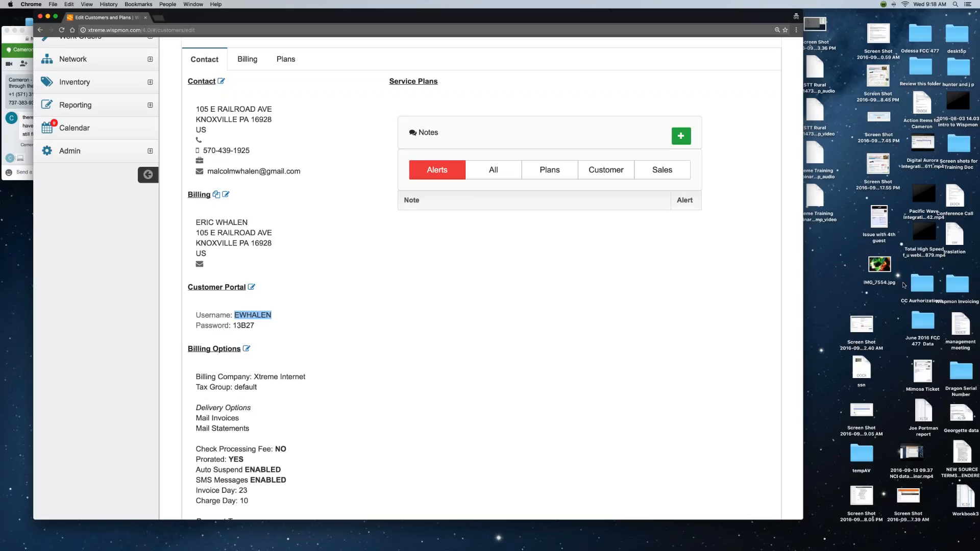
{"action": "left_click", "coordinate": [524, 314]}
{"action": "mouse_move", "coordinate": [584, 550]}
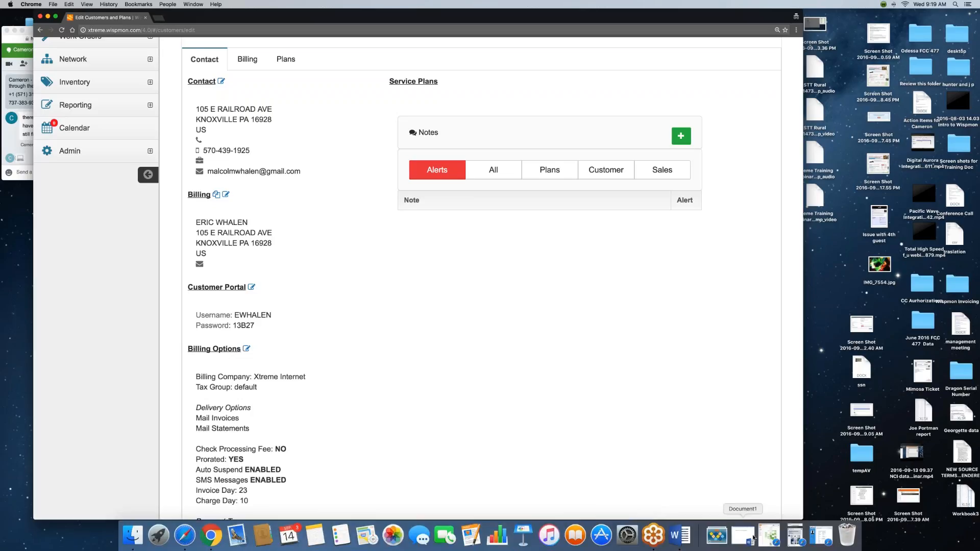
{"action": "left_click", "coordinate": [743, 539]}
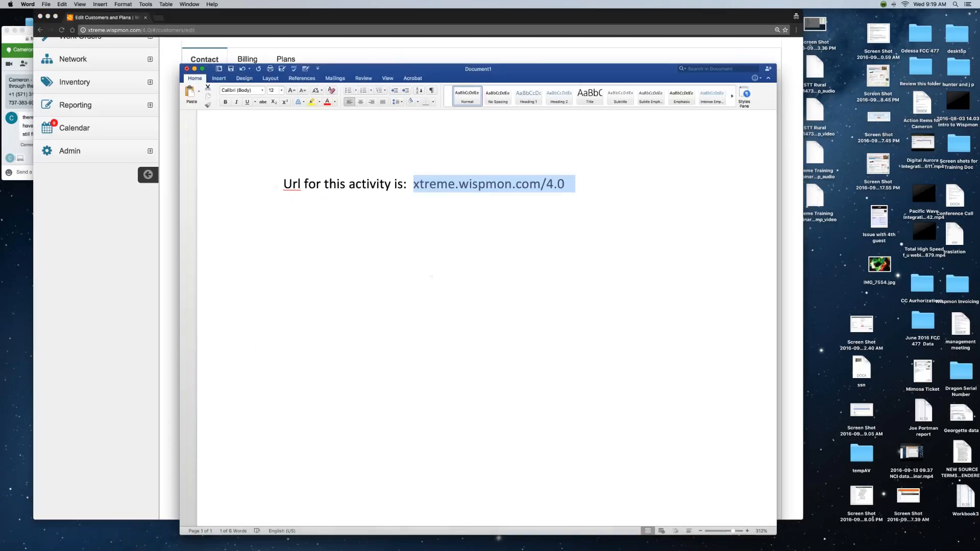
Put the support e-mail address and main support phone number on two new lines under the URL.
{"action": "left_click", "coordinate": [366, 184]}
{"action": "left_click", "coordinate": [586, 188]}
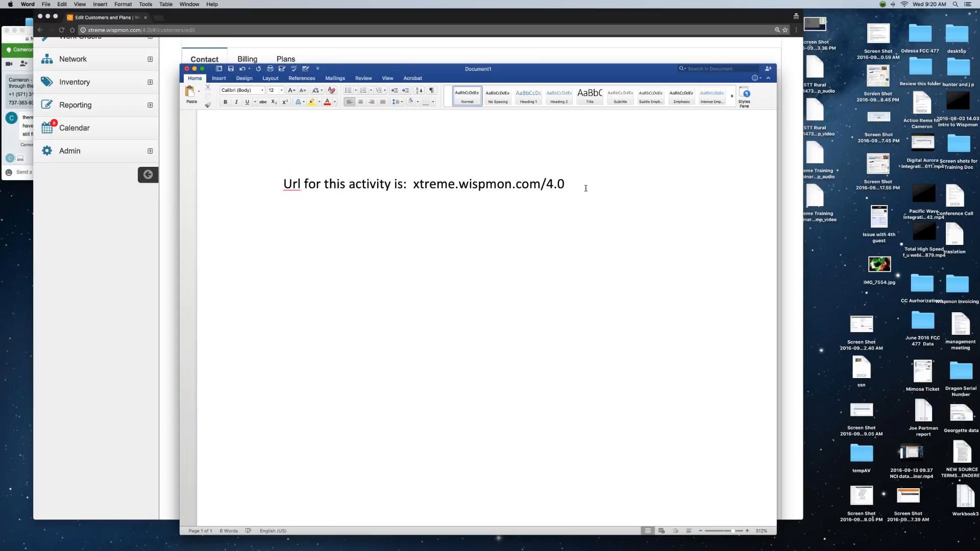
{"action": "key", "text": "Return"}
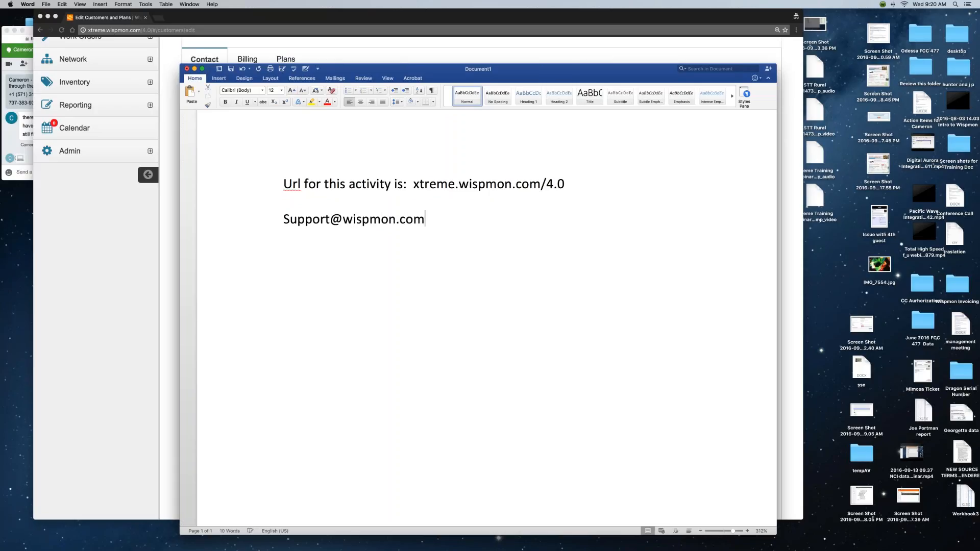
{"action": "left_click_drag", "start_coordinate": [554, 64], "coordinate": [539, 32]}
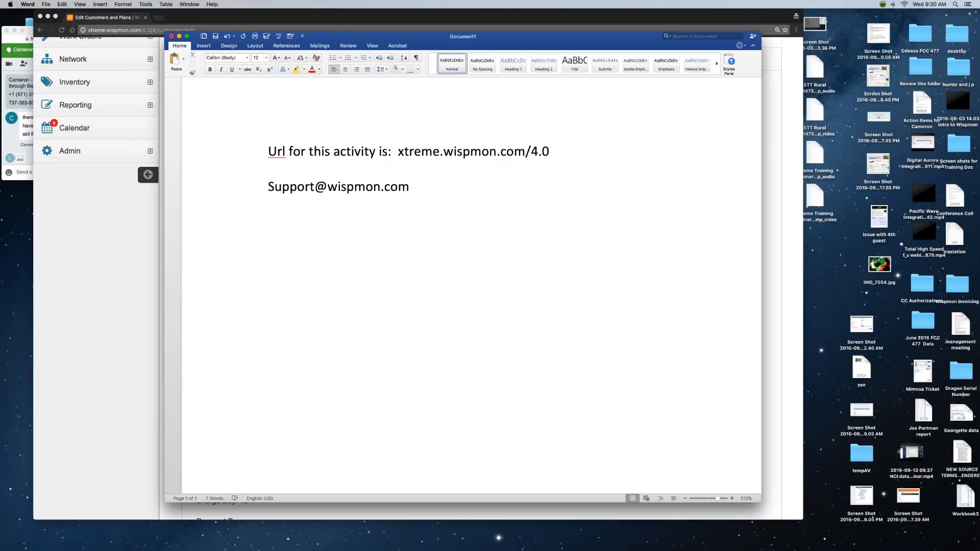
{"action": "key", "text": "Return"}
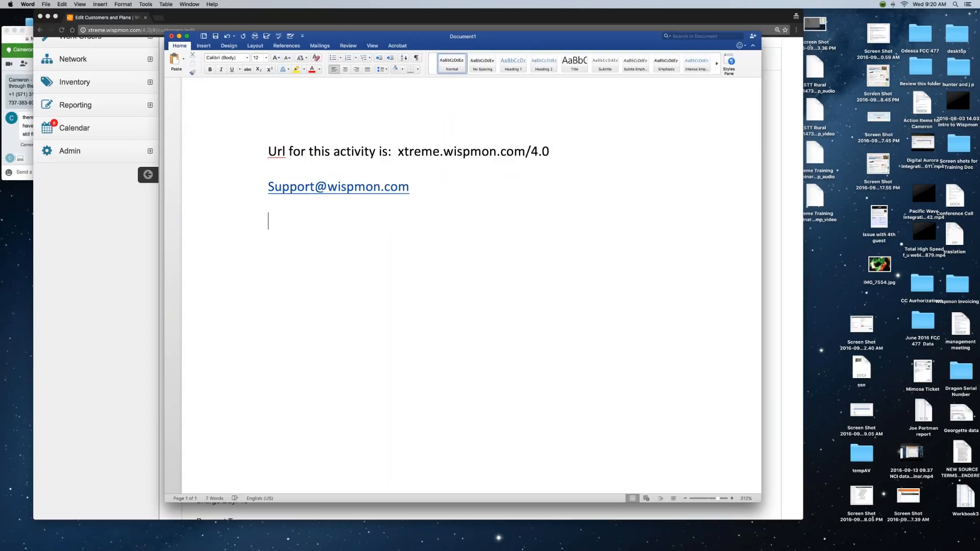
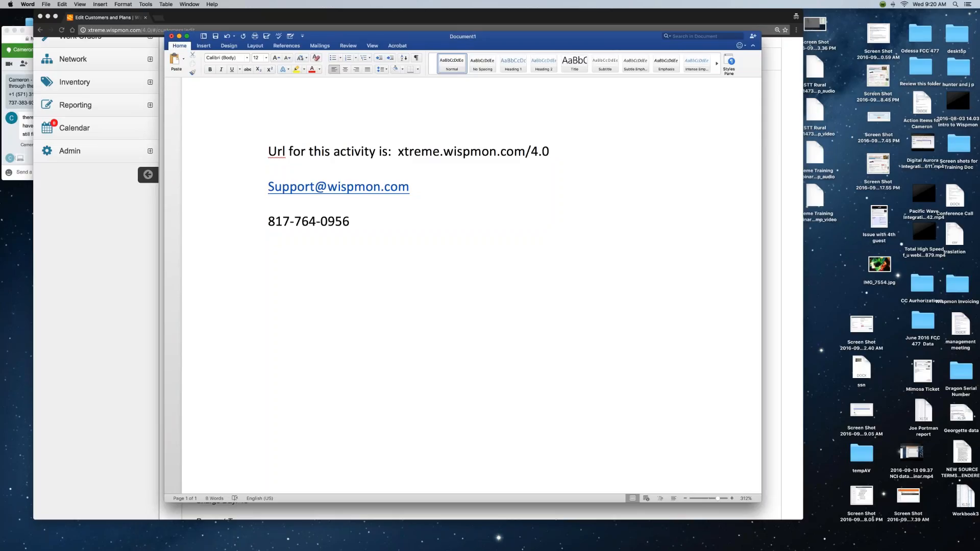
Add a new line with the contact's cell phone number, followed by the contact's name.
{"action": "key", "text": "Return"}
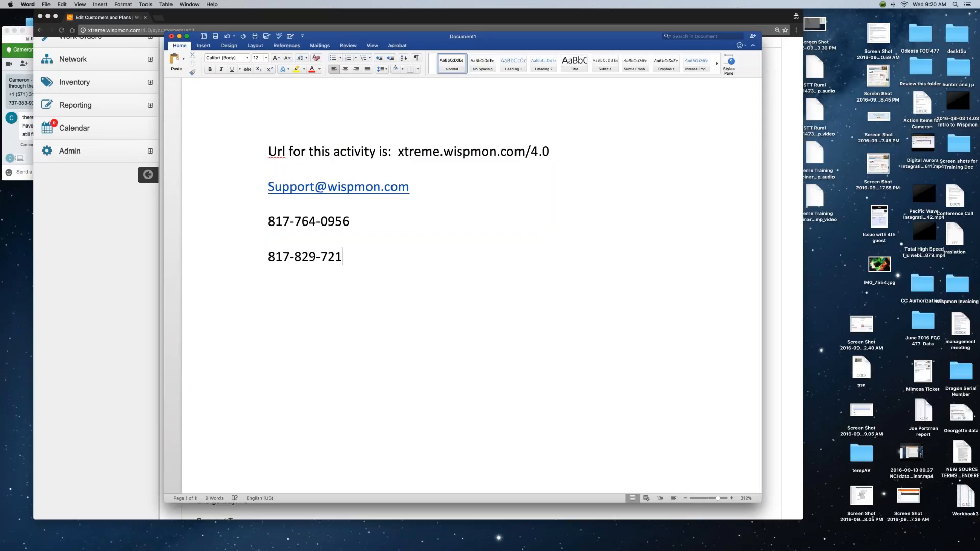
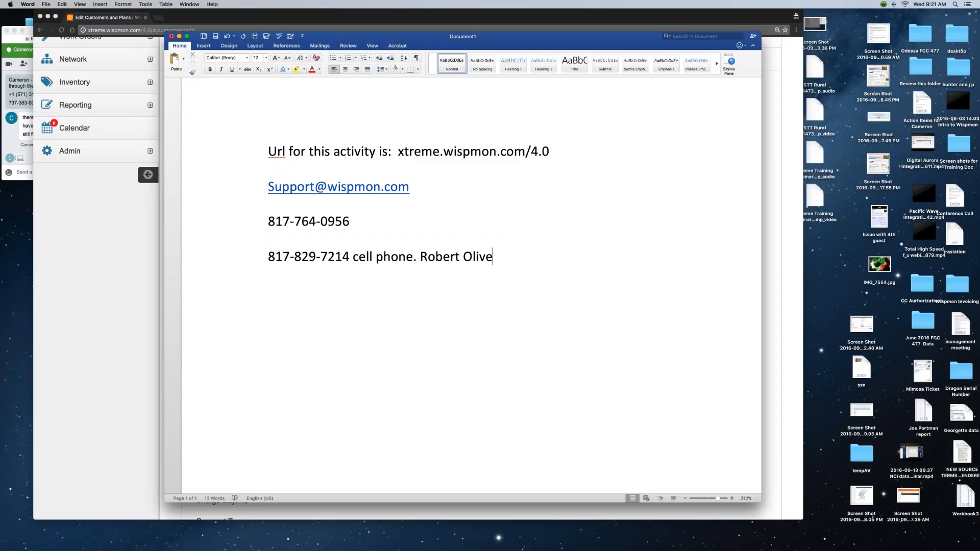
{"action": "key", "text": "alt+Left"}
{"action": "key", "text": "alt+Left"}
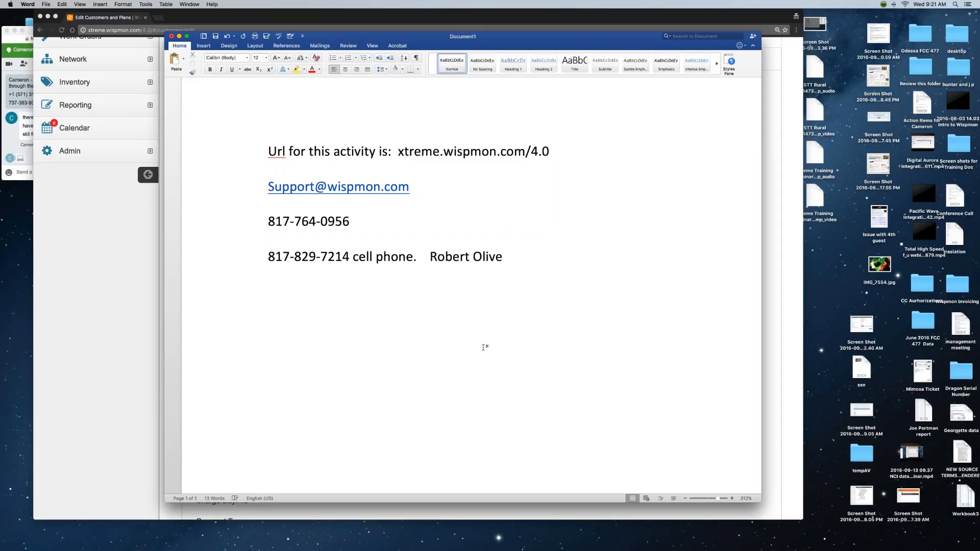
Add '8 - 5 Central' beside the main number and mark the cell line 'after hours for next 2 weeks.'.
{"action": "left_click", "coordinate": [484, 348]}
{"action": "type", "text": "8 - 5 Central"}
{"action": "left_click", "coordinate": [512, 257]}
{"action": "type", "text": "after hours for next "}
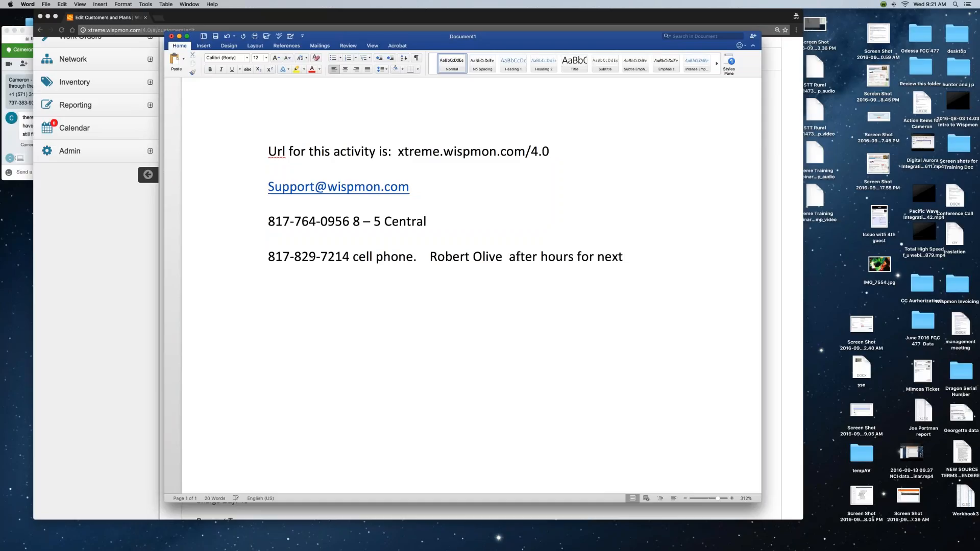
{"action": "type", "text": "2 weeks."}
{"action": "key", "text": "Return"}
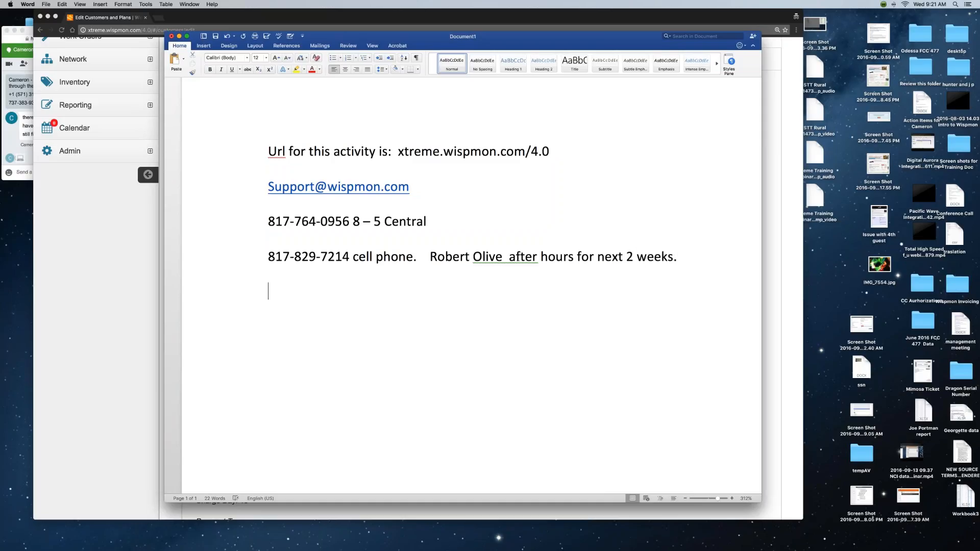